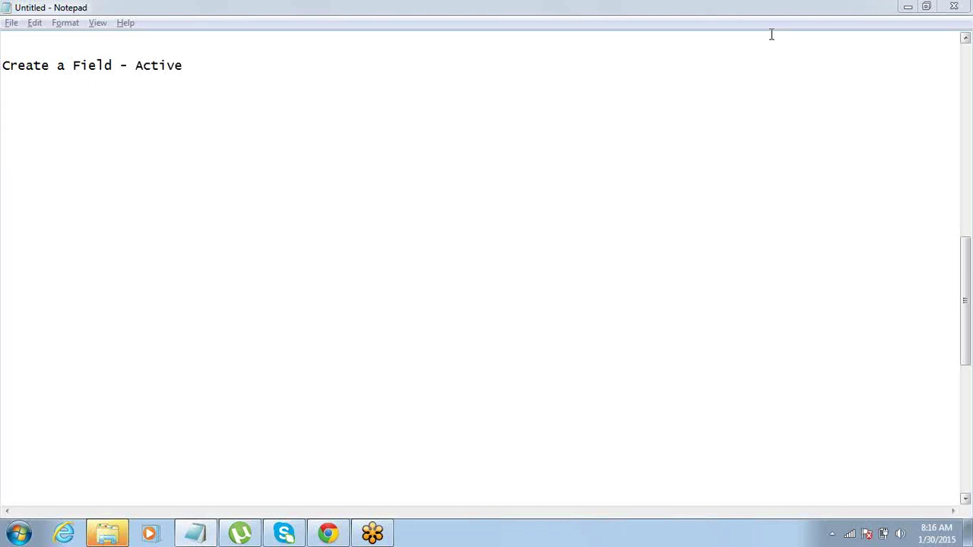
Add a 'Components-' heading with the numbered items '1> Objects(' and '2> Fields'.
click(216, 68)
key(Return)
key(Return)
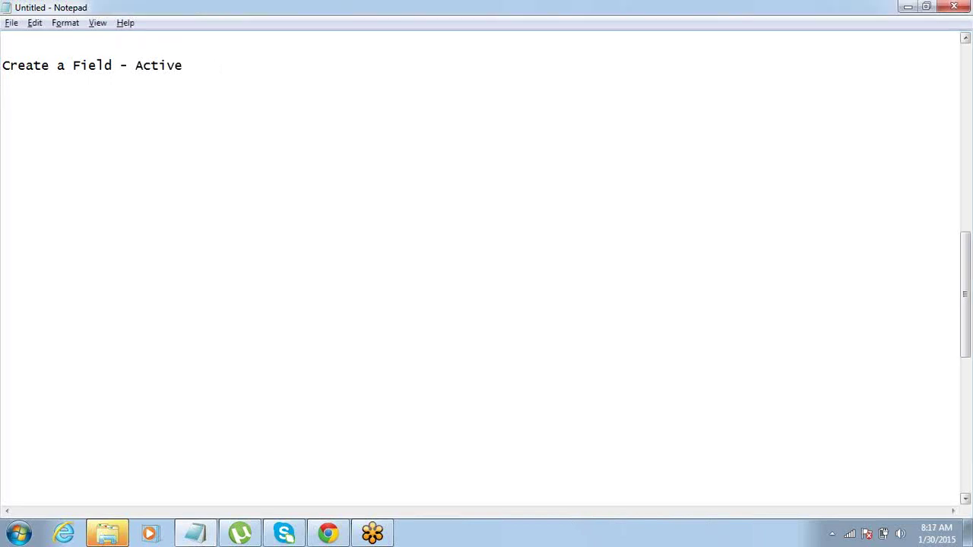
text(Compnent)
key(BackSpace)
key(BackSpace)
key(BackSpace)
key(BackSpace)
text(onents \=)
key(BackSpace)
key(BackSpace)
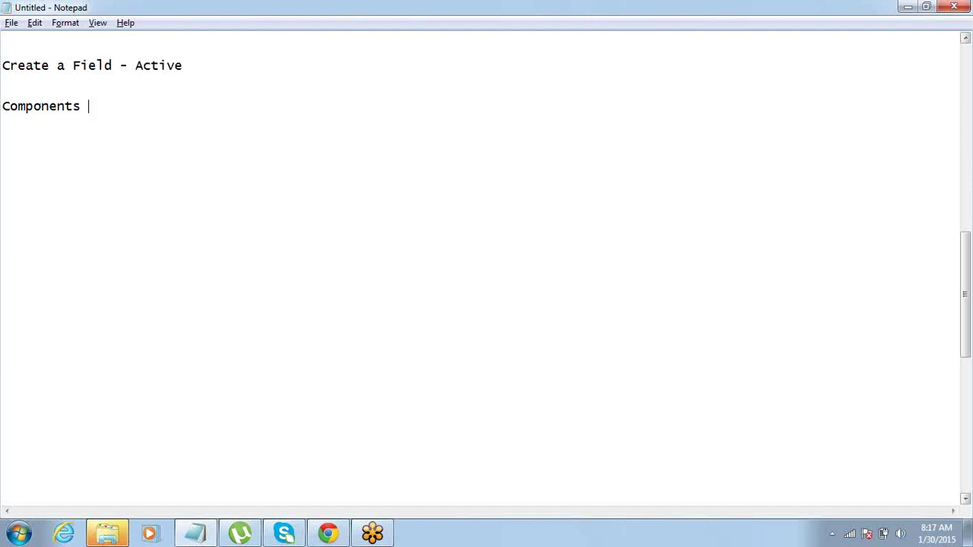
key(BackSpace)
text(-)
key(Return)
text(1> Objects)
key(BackSpace)
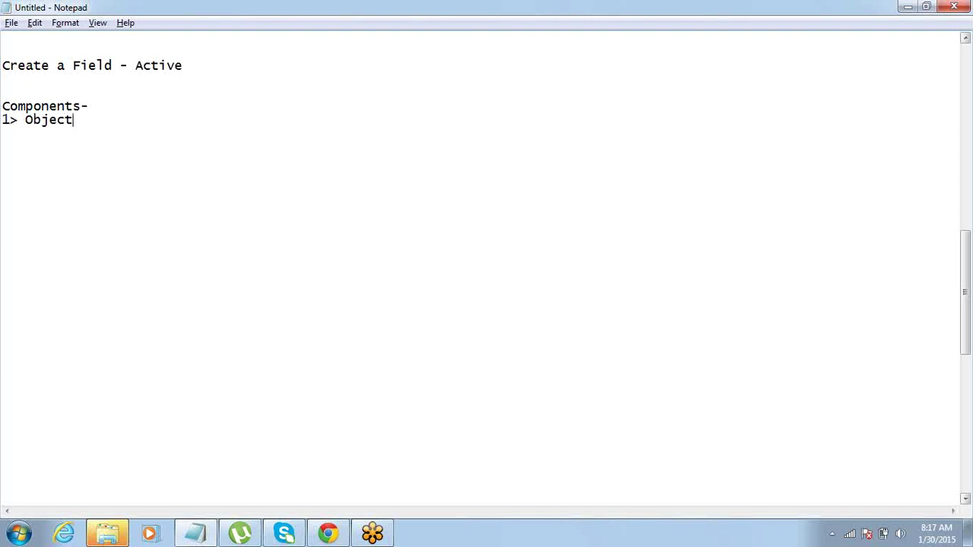
text(()
key(Return)
text(2> Fields)
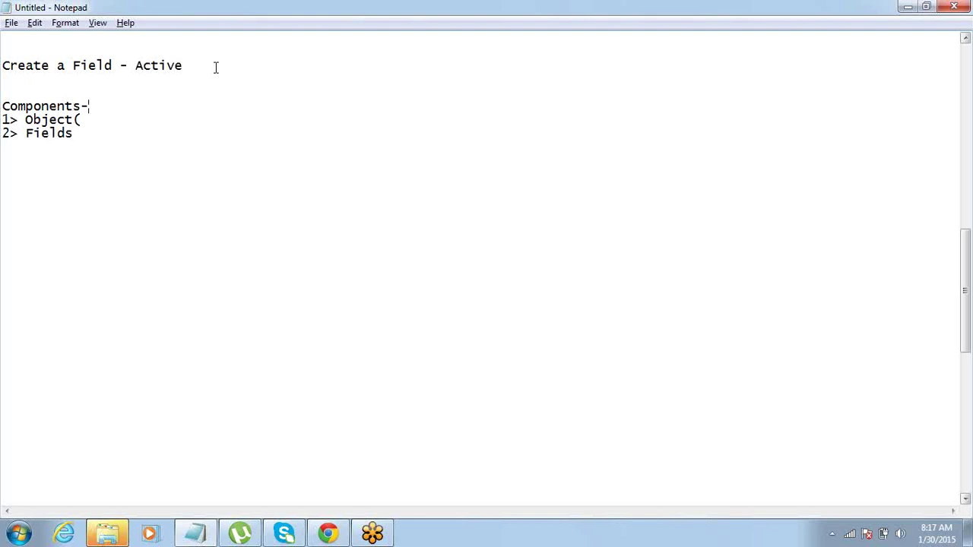
Define 'Model - DB', 'View - UI' and 'Controller - set of controlling logics' above the list.
key(Return)
key(Return)
key(Return)
key(Up)
key(Up)
key(Up)
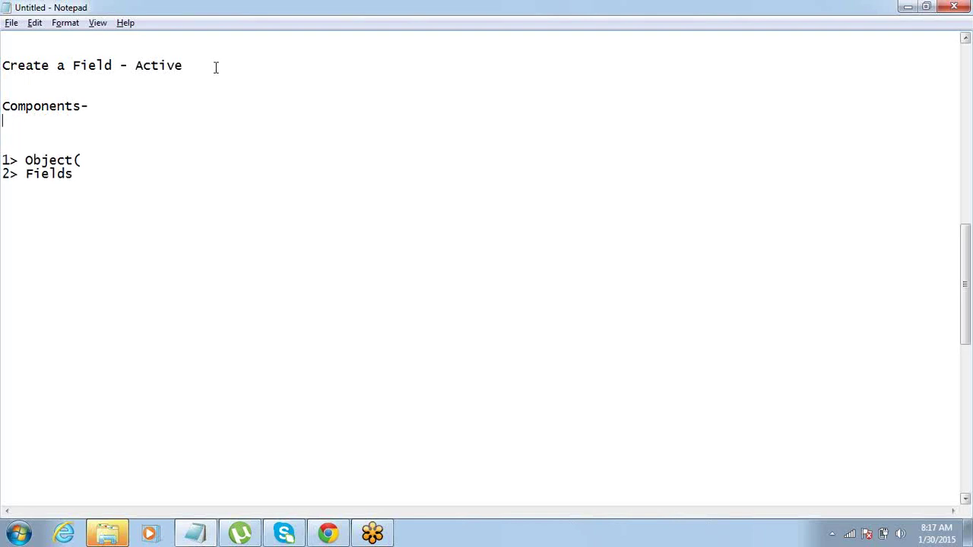
key(Down)
text(Model)
key(Return)
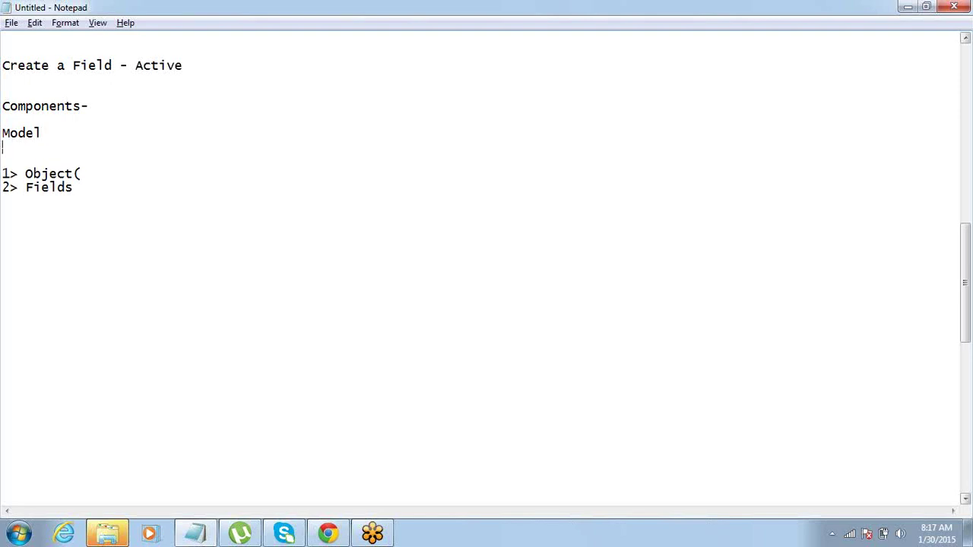
text(View)
key(Return)
text(Controller)
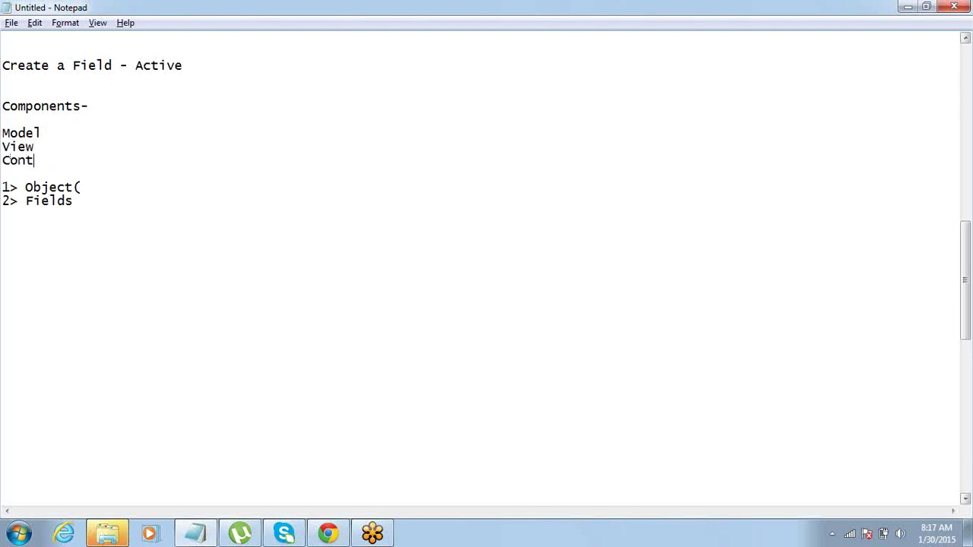
key(Up)
key(Up)
text(- DB)
key(Down)
text(- UI)
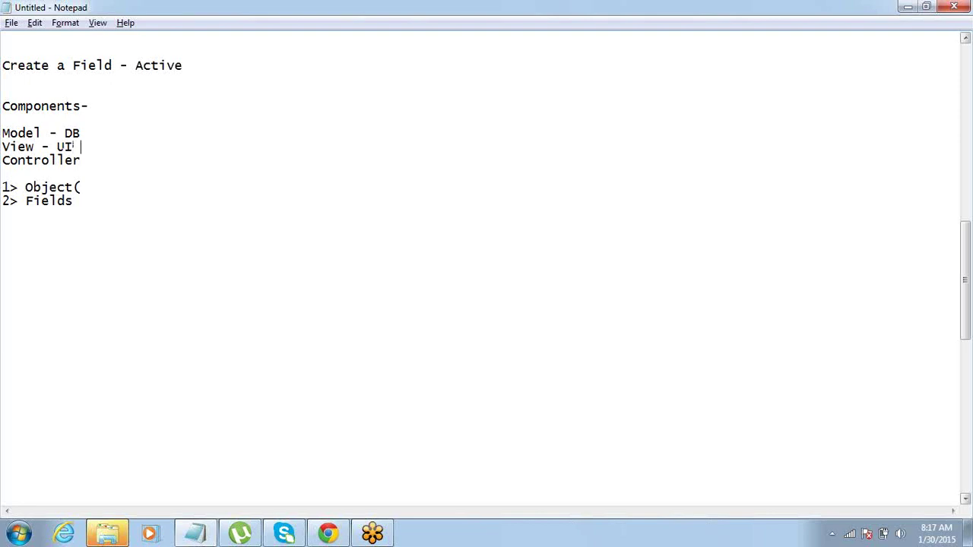
key(Down)
key(End)
text(- set of controlling )
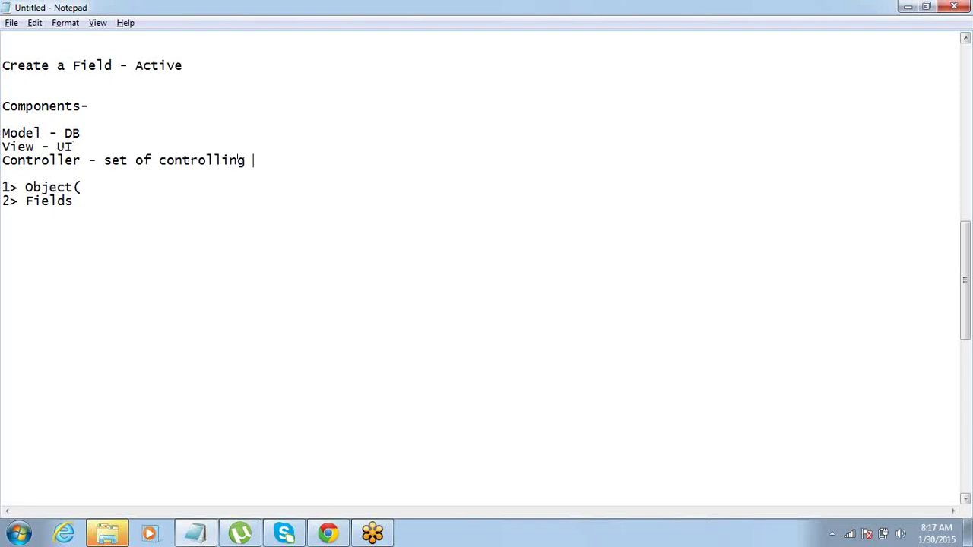
text(logics)
key(Down)
key(Down)
key(Down)
key(Down)
key(Return)
key(Return)
Type the heading 'Model' above the numbered list.
text(Modle)
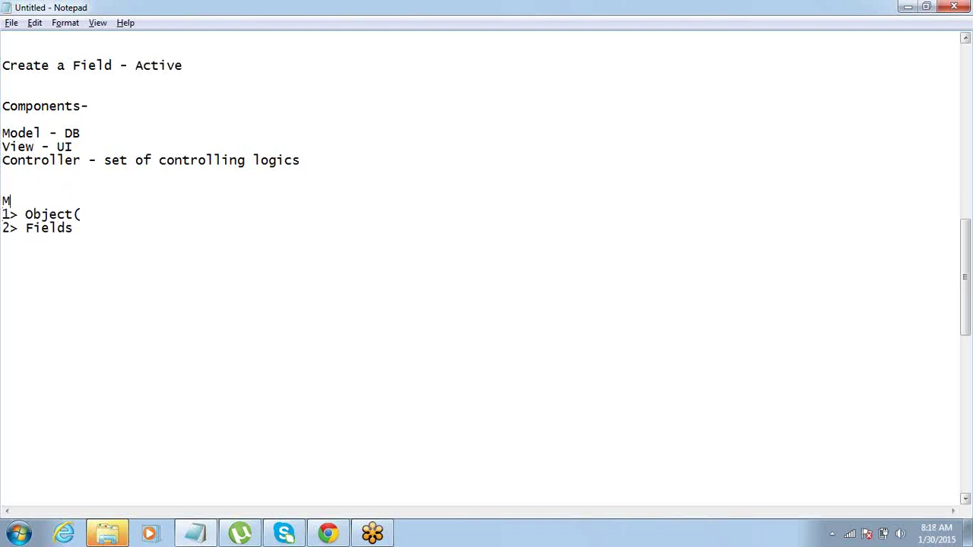
key(BackSpace)
key(BackSpace)
text(el)
Annotate the entries as '1> Object(Table)' and '2> Fields - (Column on a Table)'.
key(Down)
key(Home)
key(shift+Right)
key(shift+Right)
key(shift+Right)
key(shift+Right)
key(shift+Right)
key(shift+Right)
key(shift+Right)
key(shift+Right)
key(shift+Right)
key(Down)
key(Up)
key(End)
text(Table))
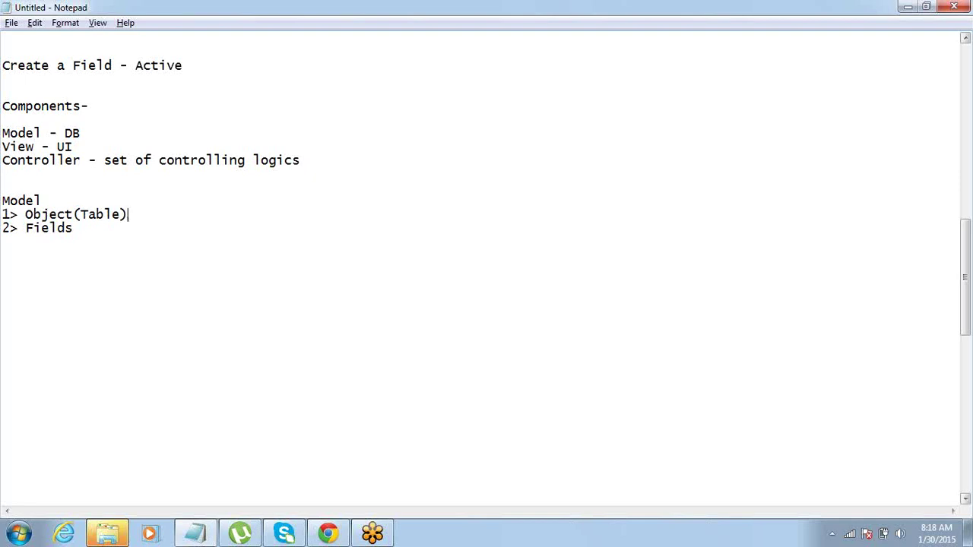
key(Down)
text(- Column on a Table))
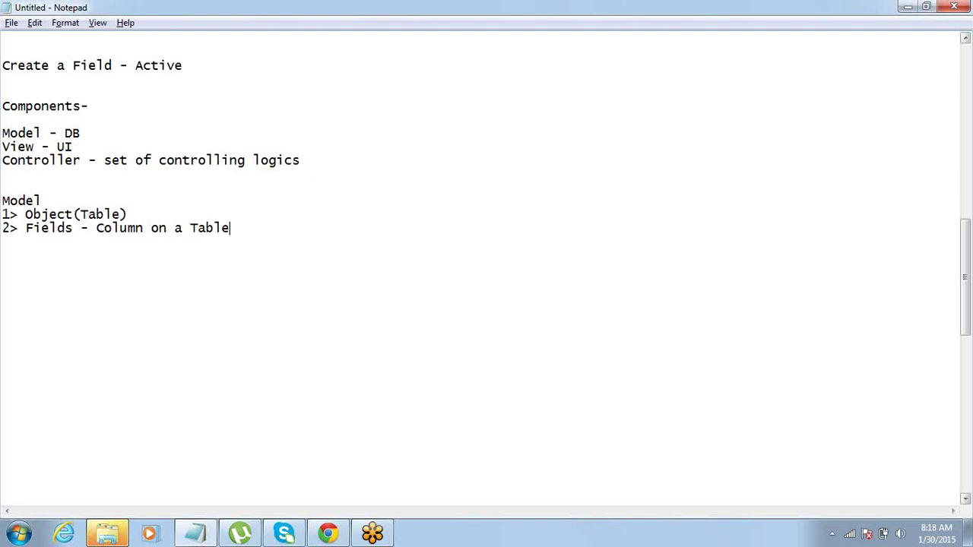
click(97, 227)
text(()
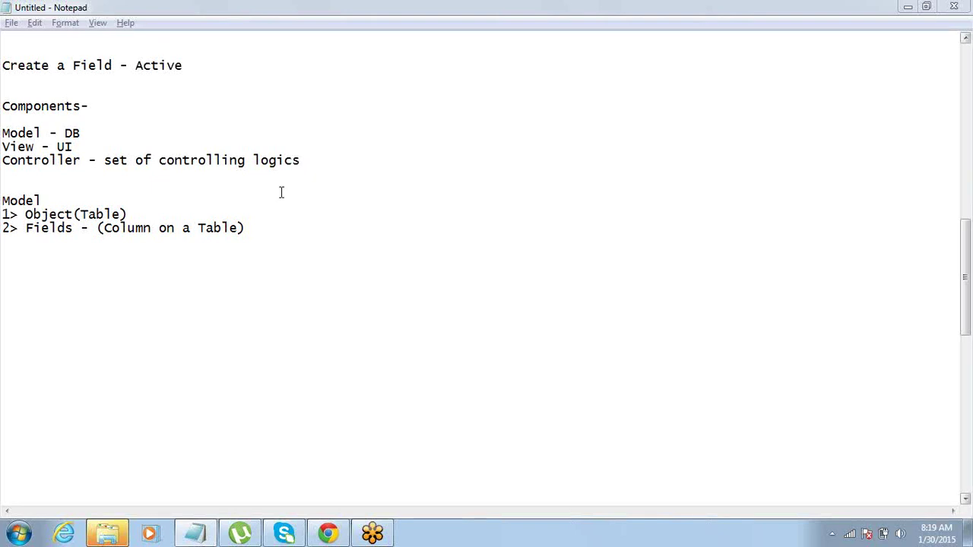
Add a 'View' heading with '1> Tabs - button to connect to an Object' and '2> Apps - collection of Tabs'.
click(254, 226)
key(Return)
key(Return)
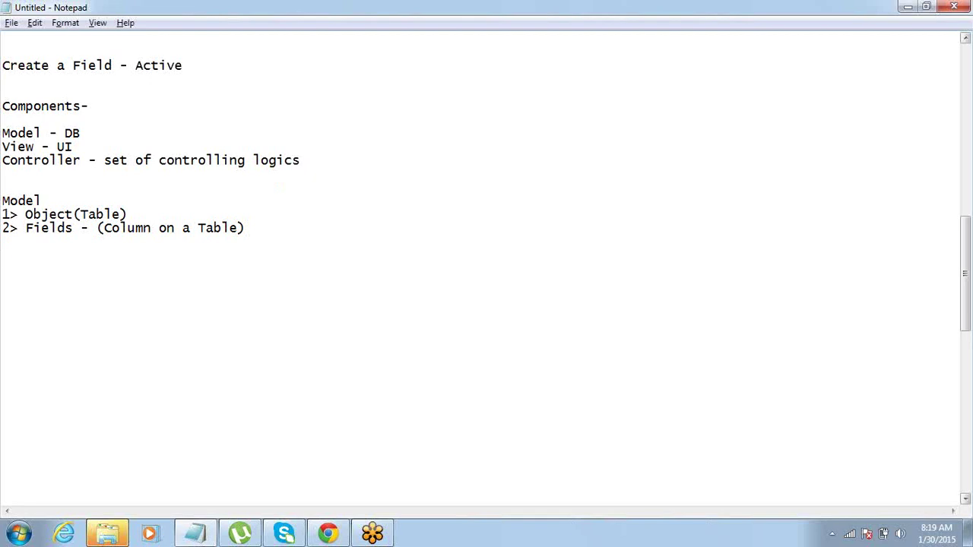
text(View)
key(Return)
text(1> Tab)
key(Return)
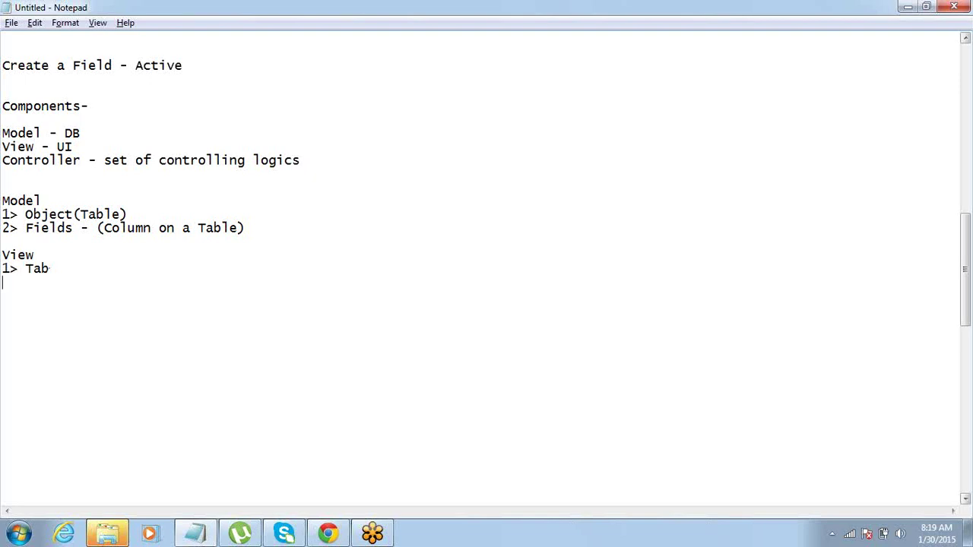
text(2> App)
text(s)
text(s)
text( - )
text(butto)
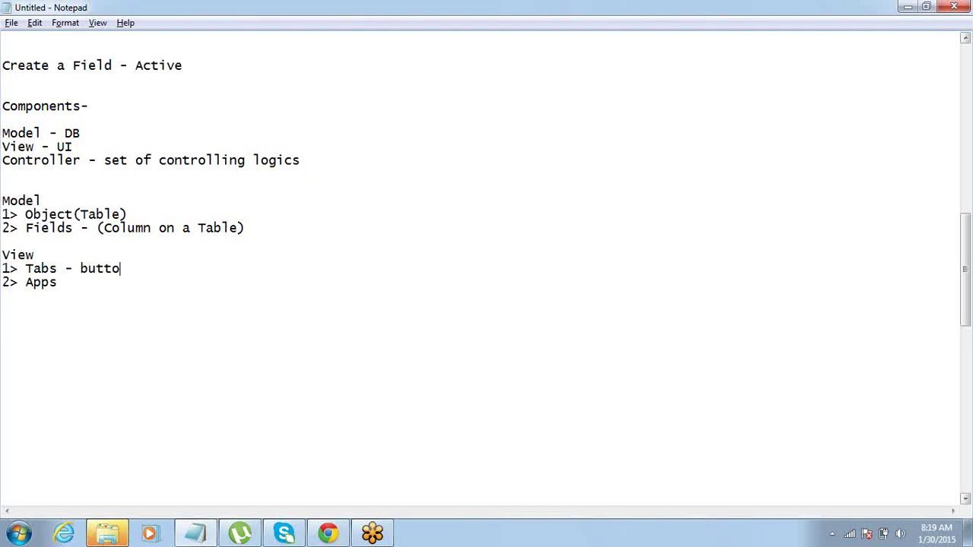
text(n to connect )
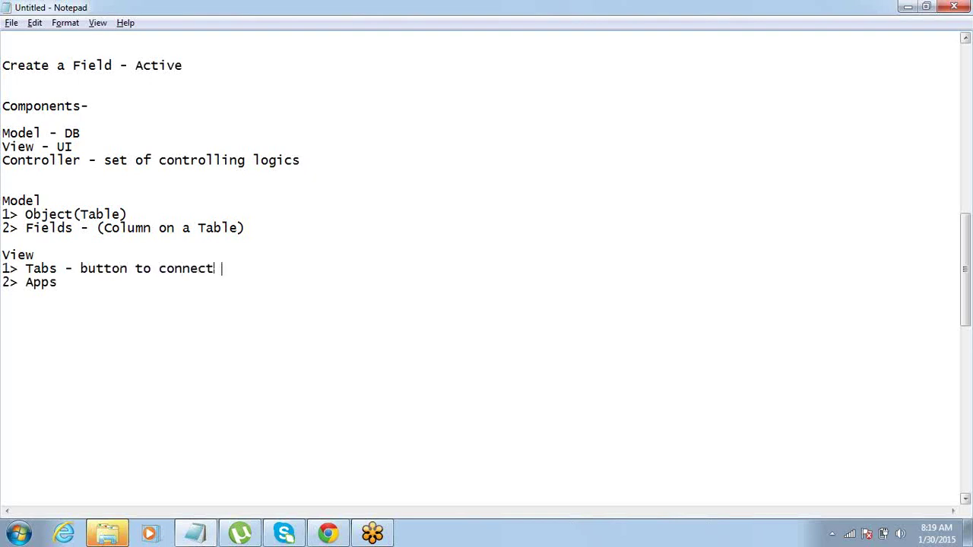
text(toan)
key(BackSpace)
key(BackSpace)
text(an Object)
key(Down)
text(-)
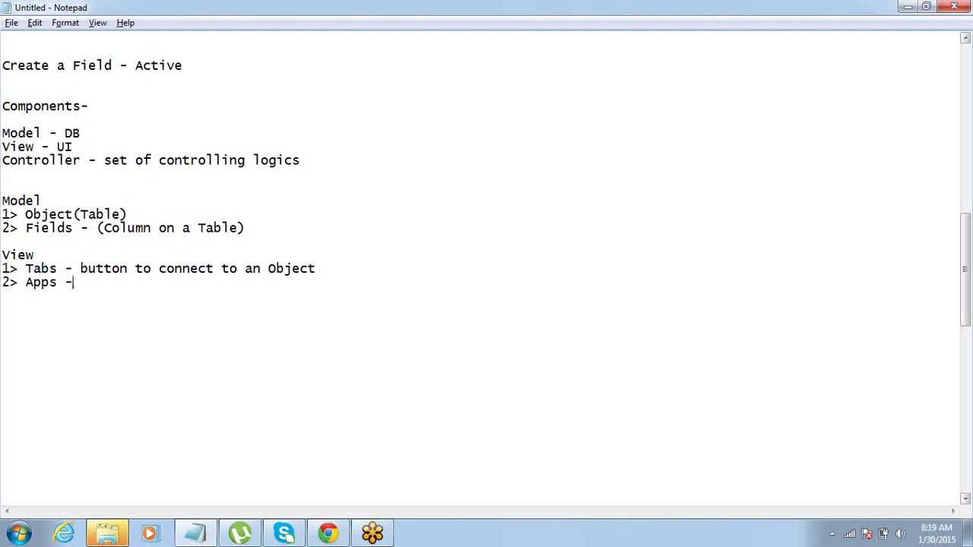
text( collection of Tabs)
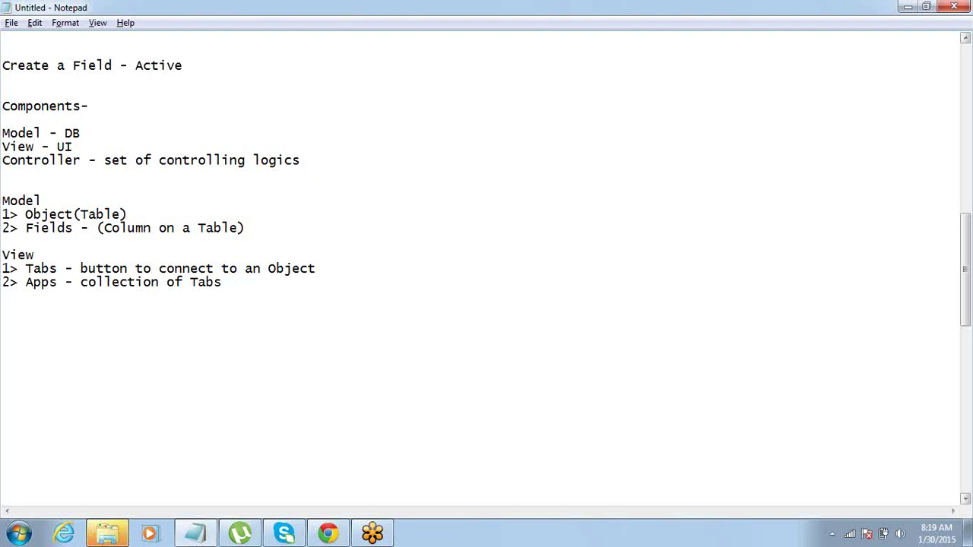
key(Up)
key(Up)
key(Up)
key(Up)
key(Up)
key(shift+Down)
key(shift+Down)
key(shift+Down)
key(shift+Down)
key(shift+Down)
key(shift+Down)
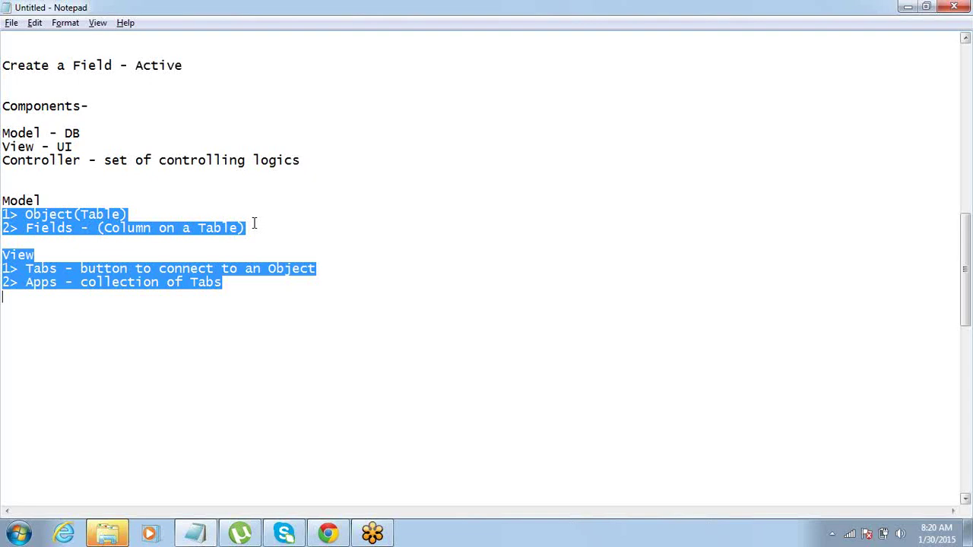
key(Right)
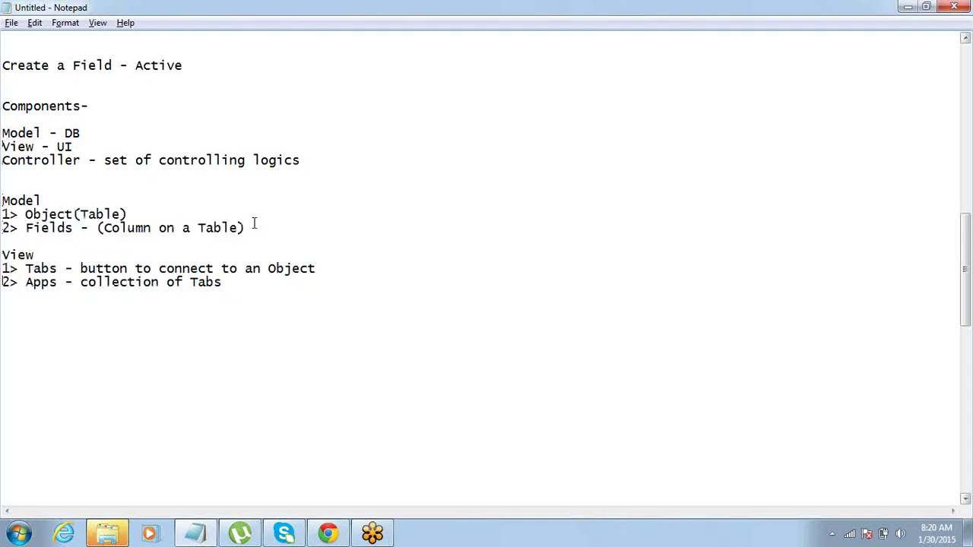
Type 'Recruiting Application' on an empty line a few lines below the View list.
key(Return)
key(Return)
key(Return)
key(Return)
key(Return)
key(Return)
key(Return)
key(Return)
key(Return)
key(Return)
key(Return)
key(Return)
key(Return)
key(Return)
key(Return)
key(Return)
key(Return)
key(Return)
key(Return)
key(Return)
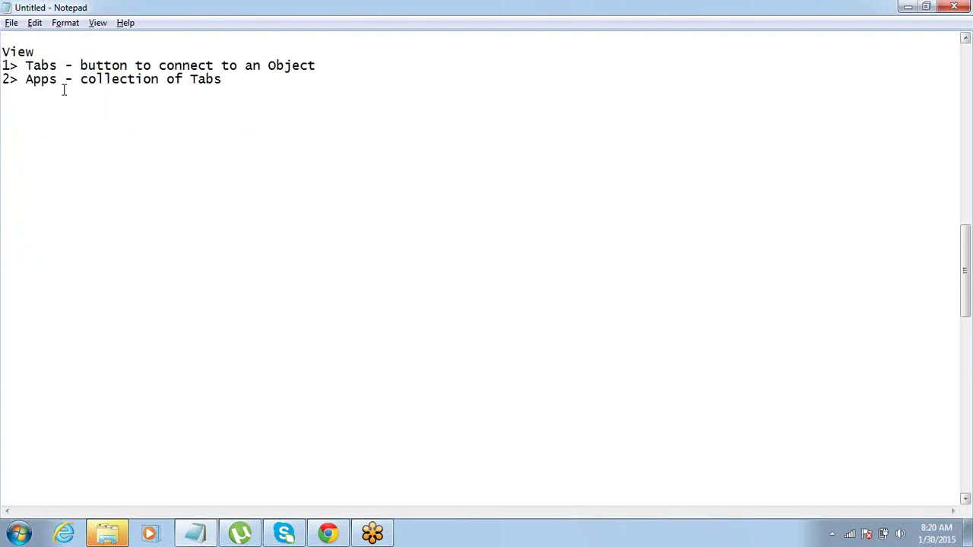
click(4, 118)
text(Recruiting Appli)
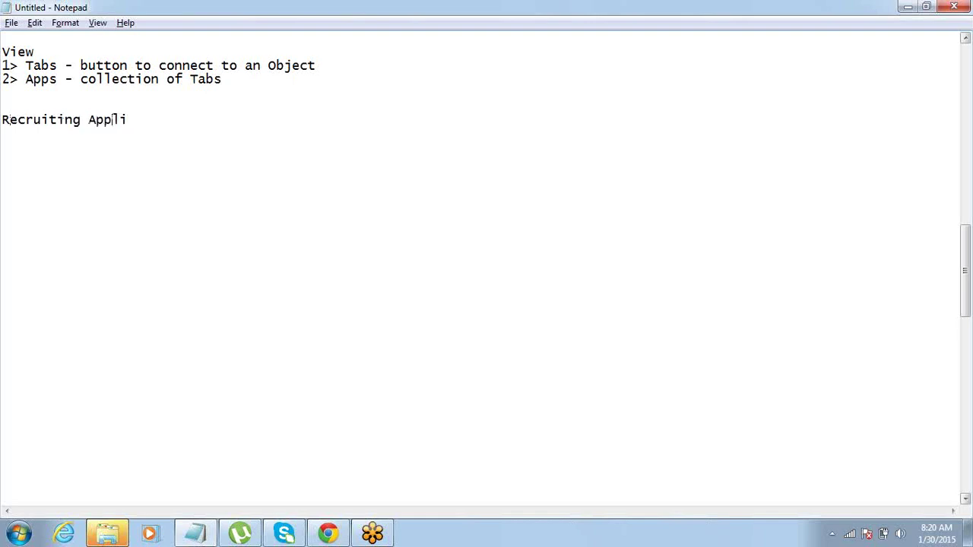
text(cation)
Add 'Candidates' on a new line under 'Recruiting Application'.
key(Return)
text(Candidates)
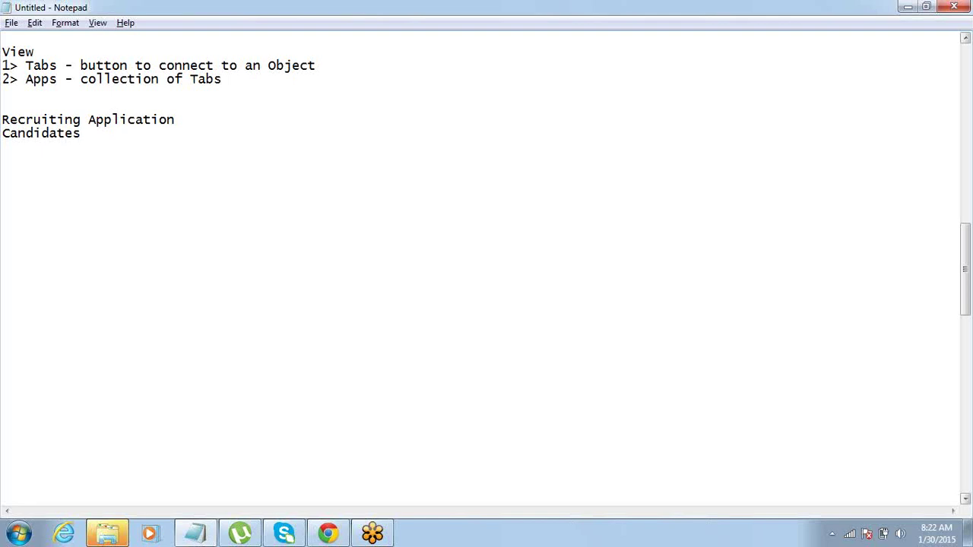
Add 'Jobs' below Candidates and separate both from the heading with a blank line.
key(Return)
text(Jobs)
key(Up)
key(Home)
key(shift+Down)
key(shift+Down)
key(Left)
key(shift+End)
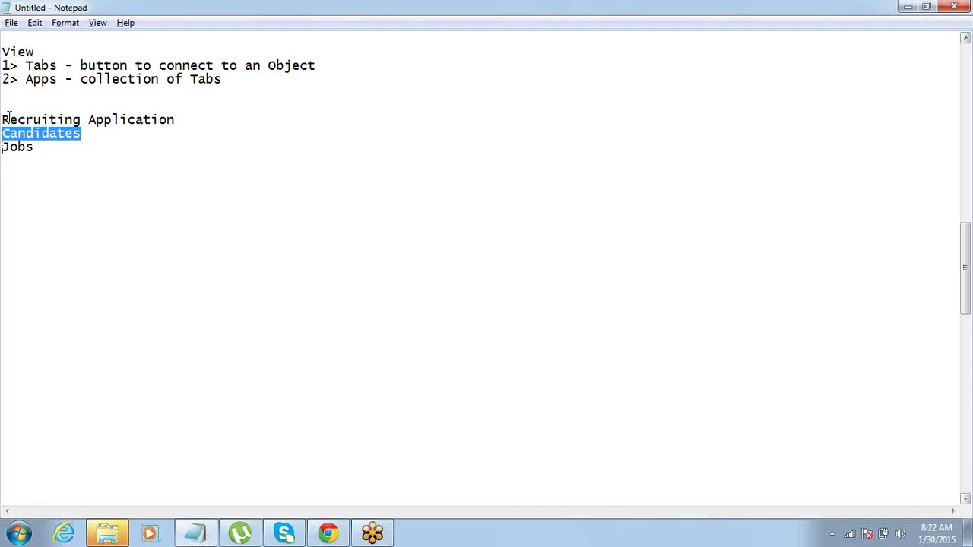
key(Down)
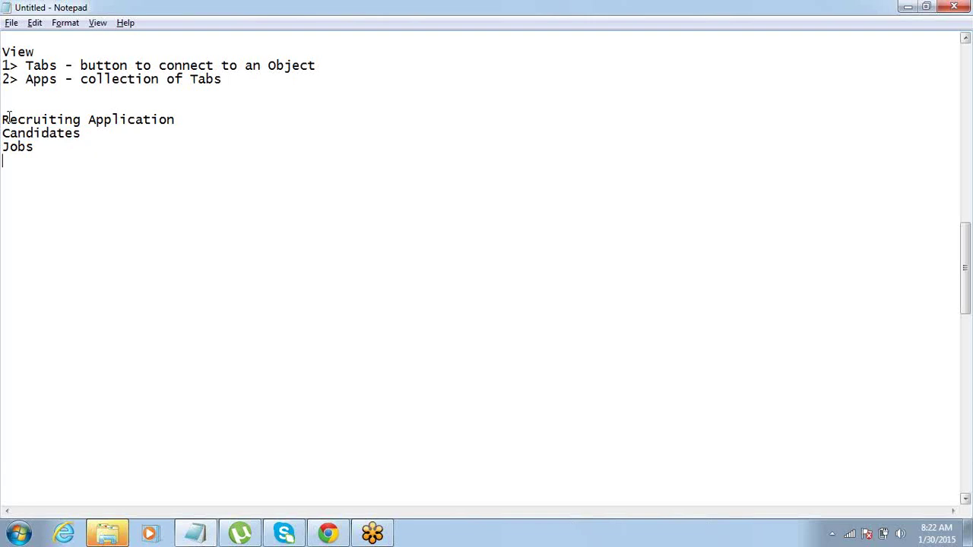
key(Up)
key(Return)
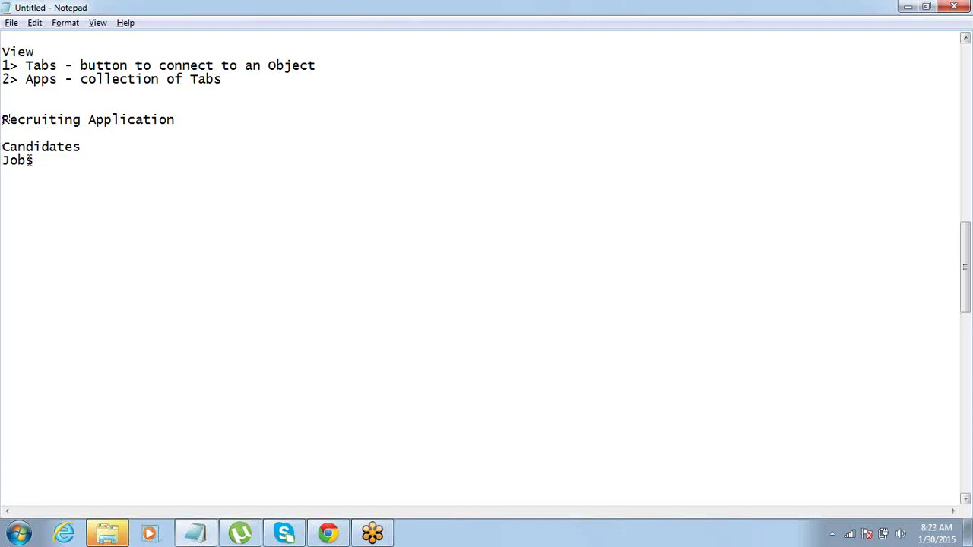
drag(3, 146, 36, 161)
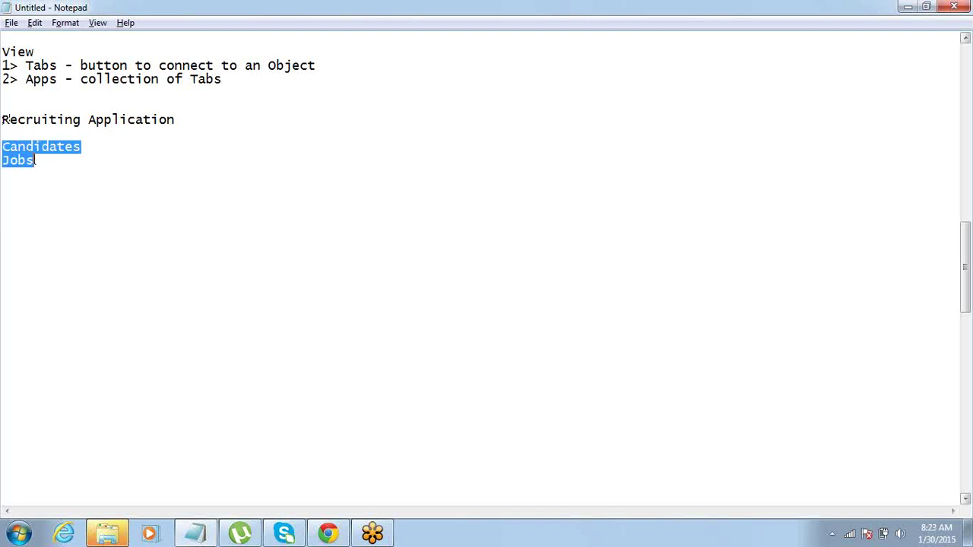
click(36, 161)
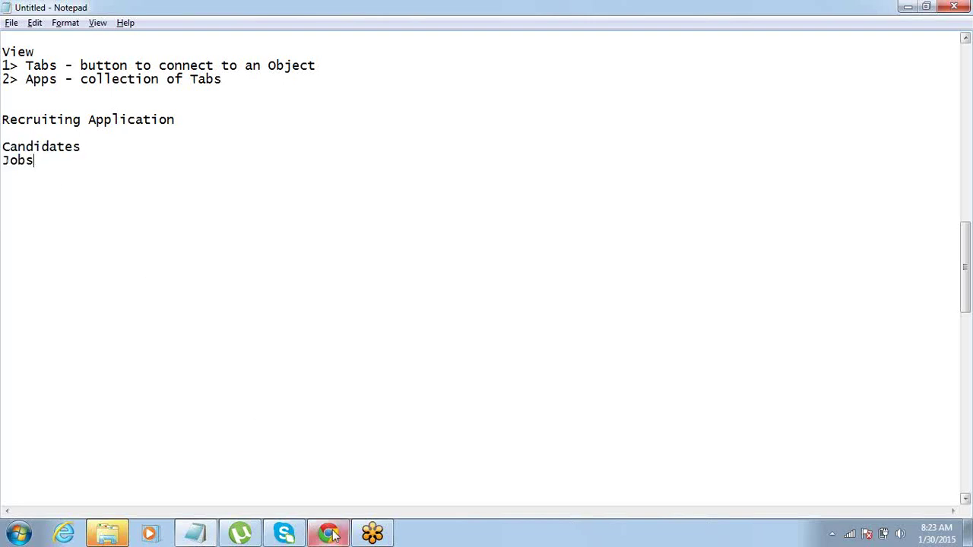
mouse_move(338, 530)
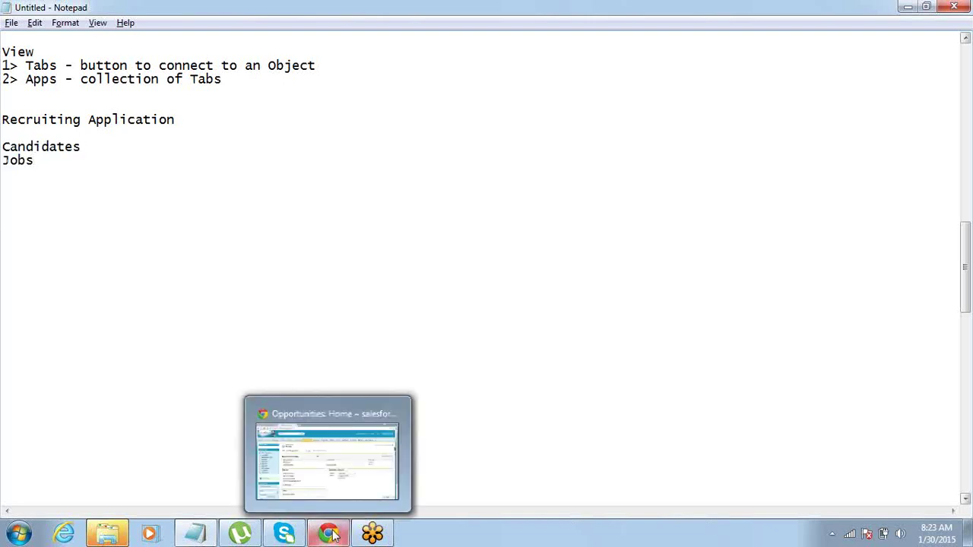
Switch to Chrome showing the Salesforce Opportunities Home page.
click(338, 423)
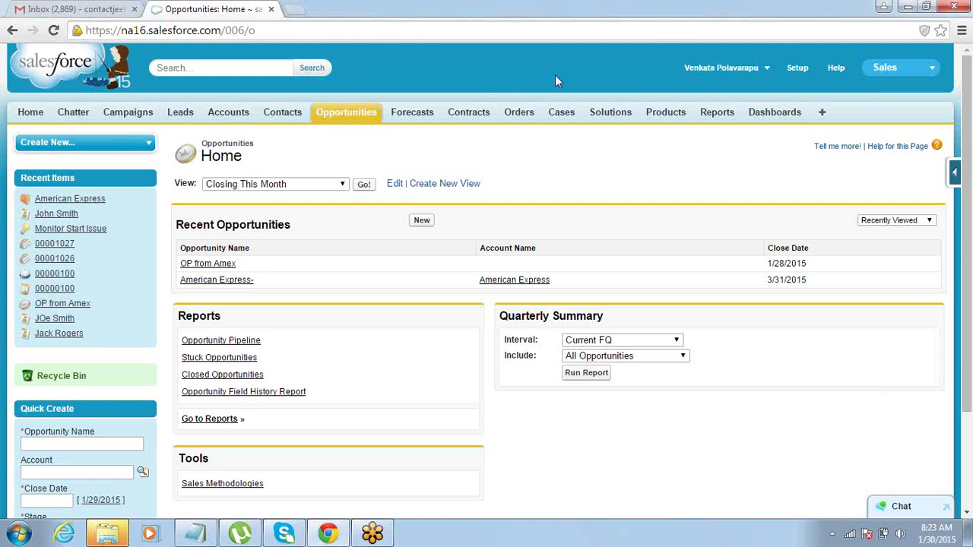
Back in Notepad, add the line "create an App - 'Recruiting Manager'" below Jobs.
click(200, 533)
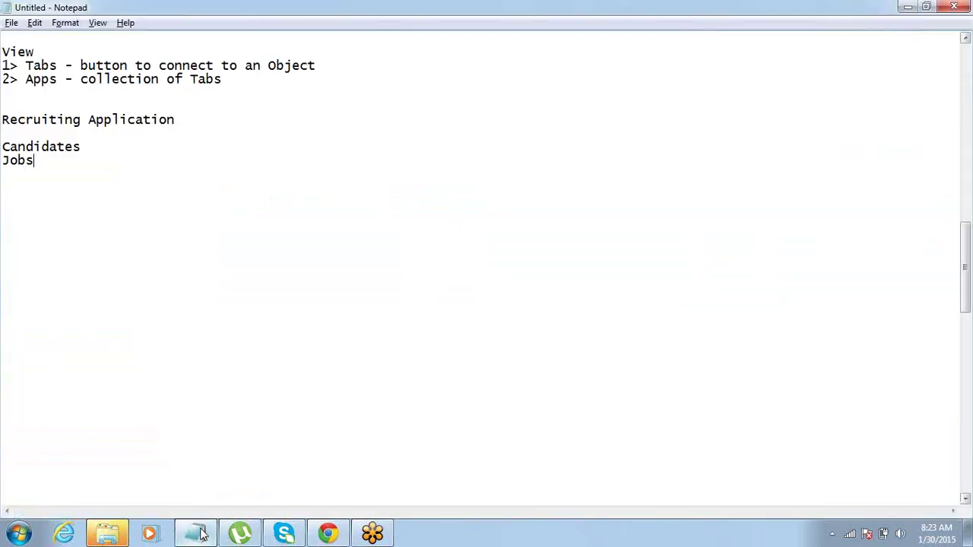
key(Return)
key(Return)
text(c)
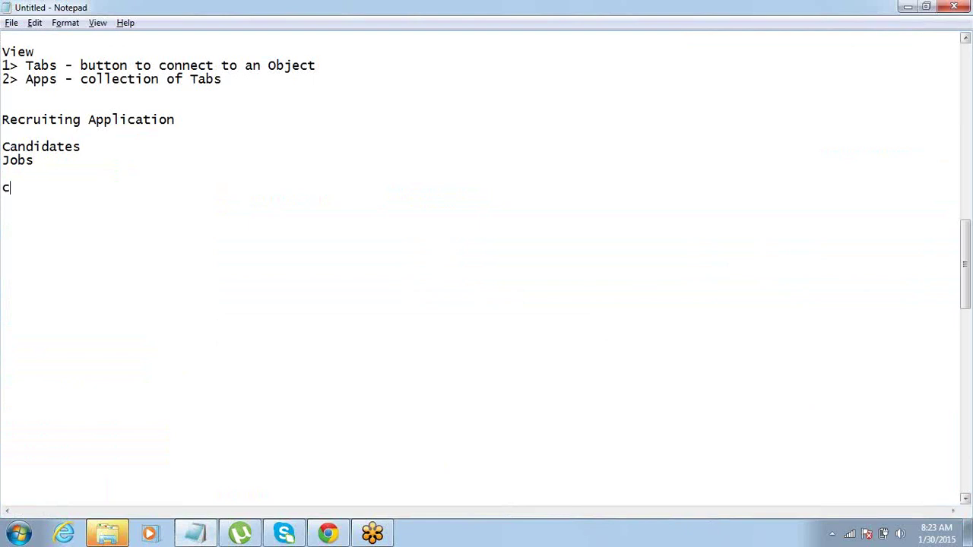
text(reate an App)
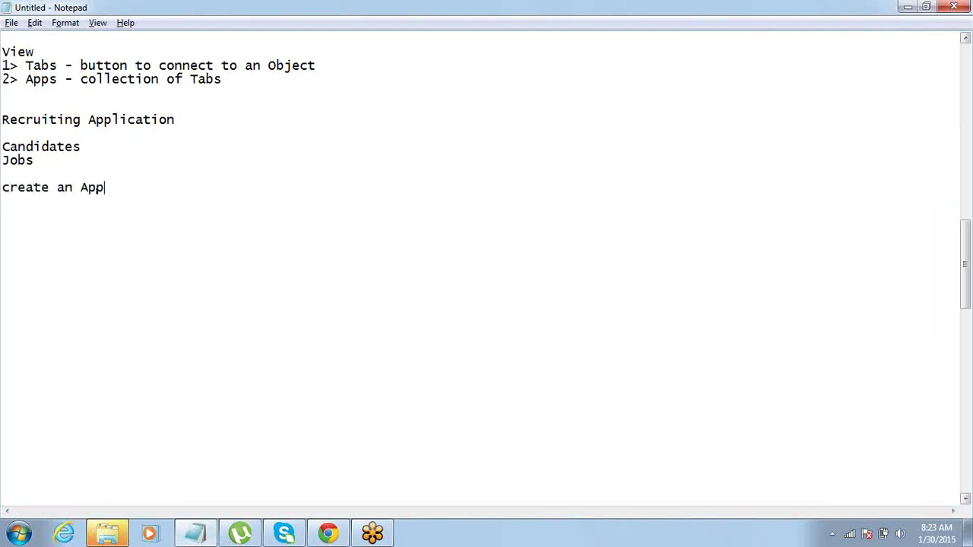
text( - '')
key(Left)
text(Recruiting M)
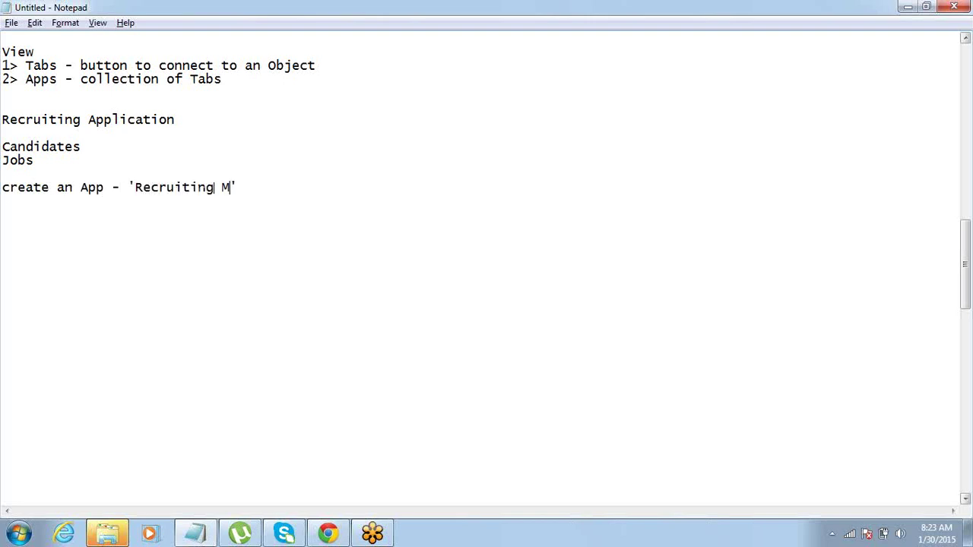
text(anager)
drag(285, 187, 128, 187)
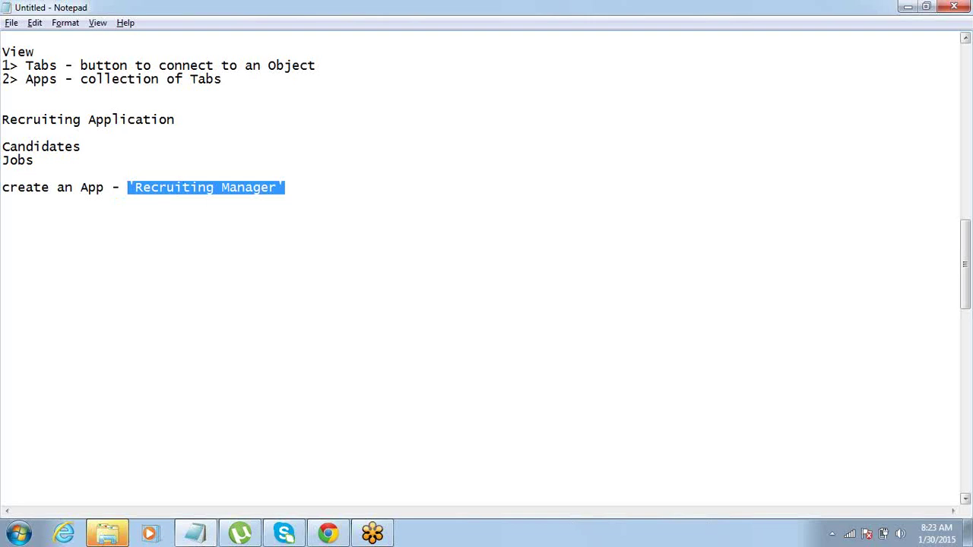
From Setup > Build > Create > Apps, start a new app of type Custom app.
key(alt+Tab)
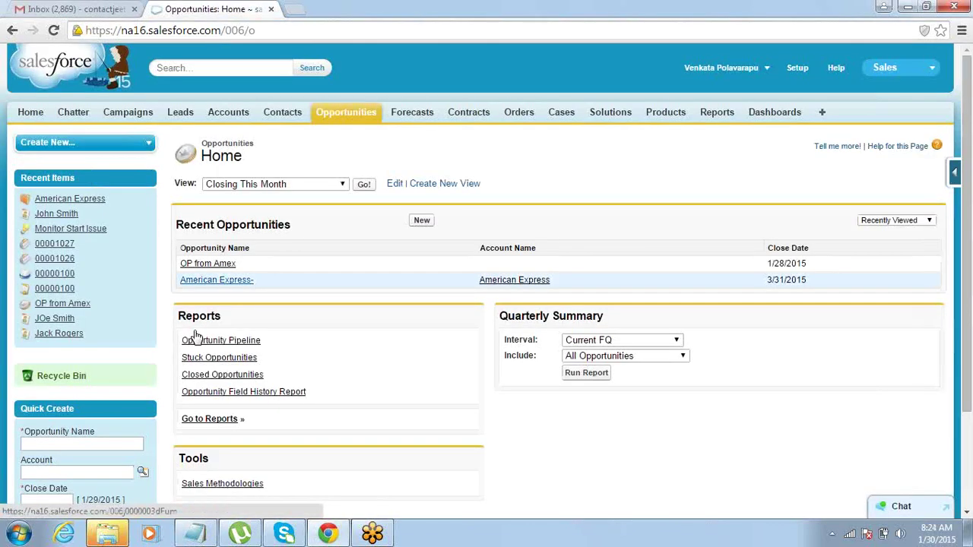
click(795, 69)
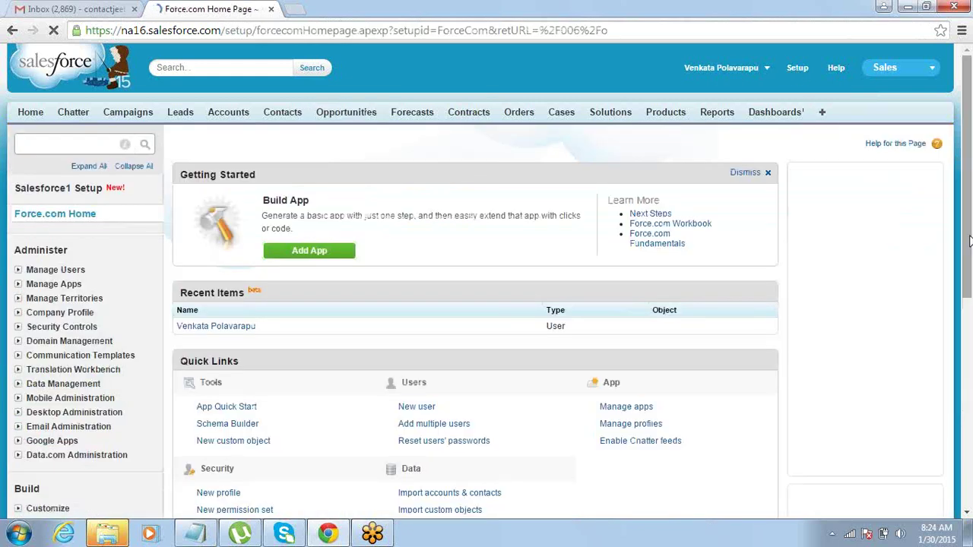
scroll(643, 313, down, 2)
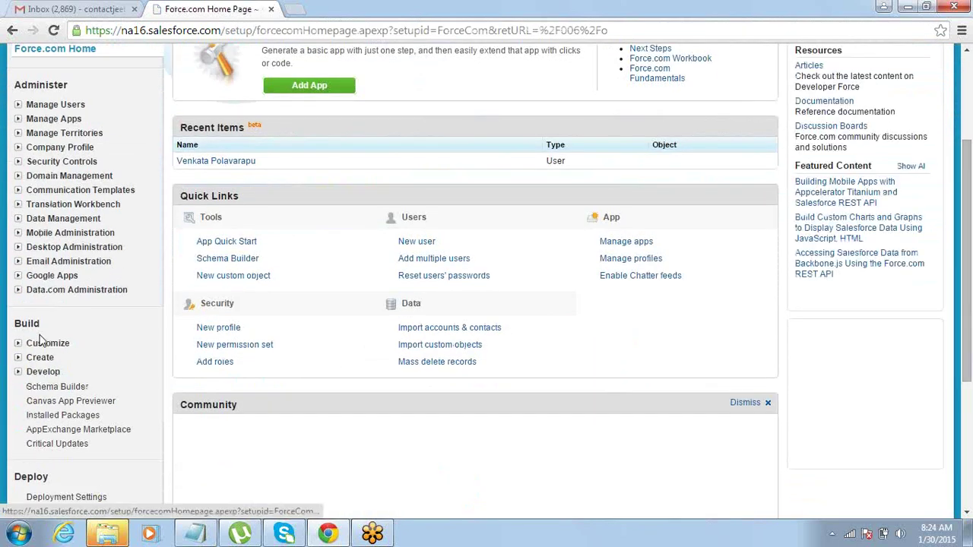
click(18, 358)
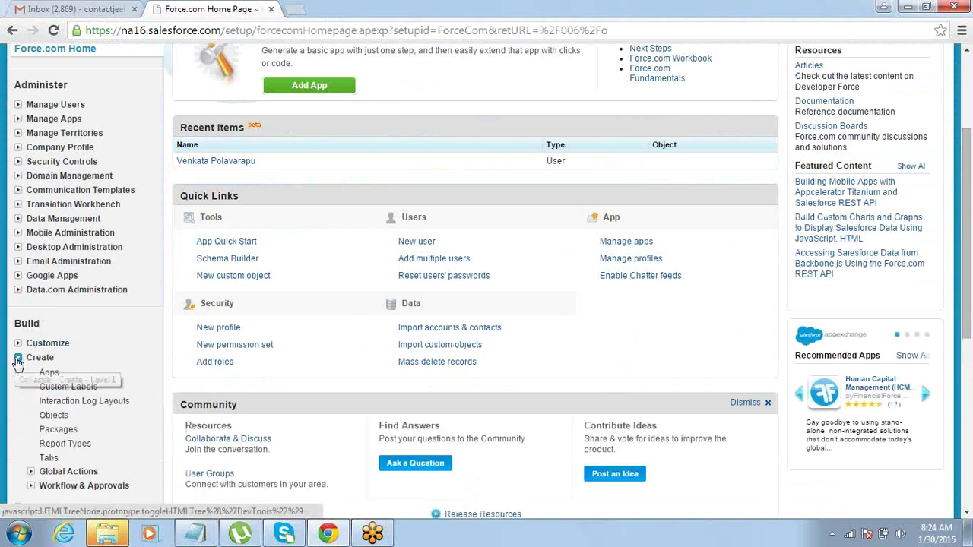
click(47, 374)
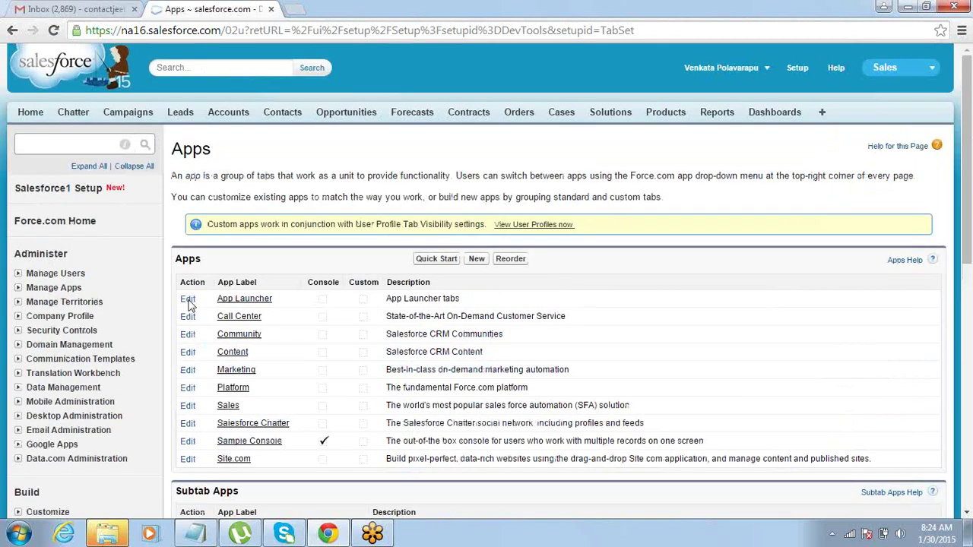
click(478, 259)
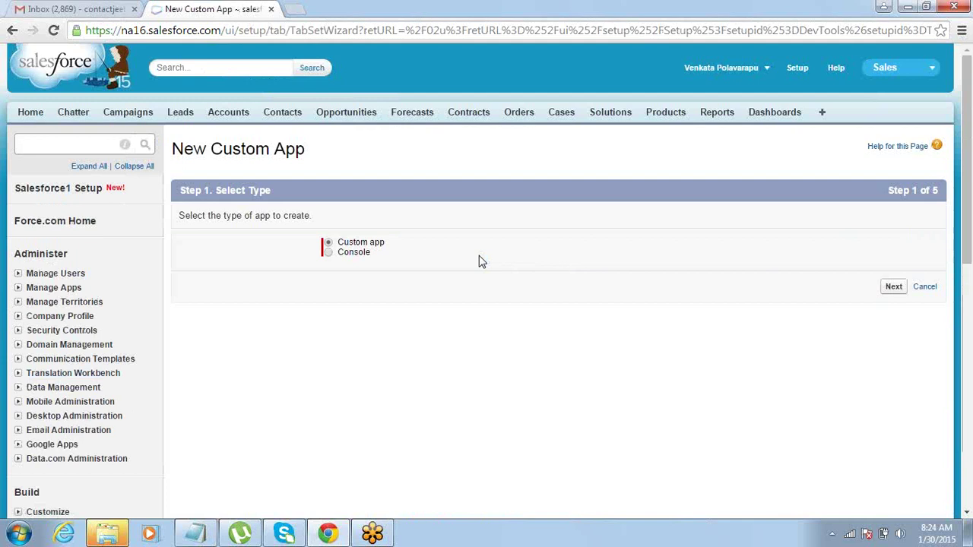
click(899, 289)
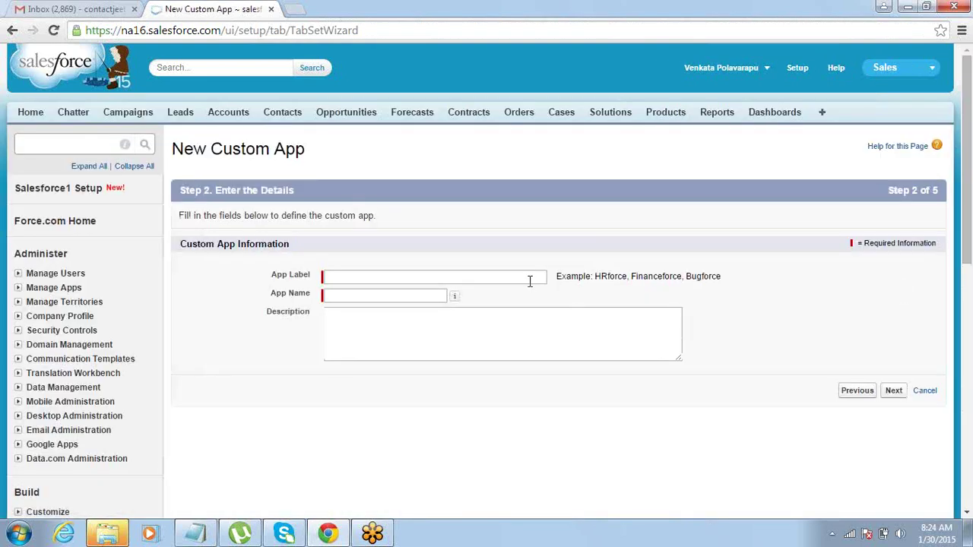
Enter App Label 'Recruiting Manager', letting App Name auto-fill as 'Recruiting_Manager', and continue.
click(529, 279)
text(Re)
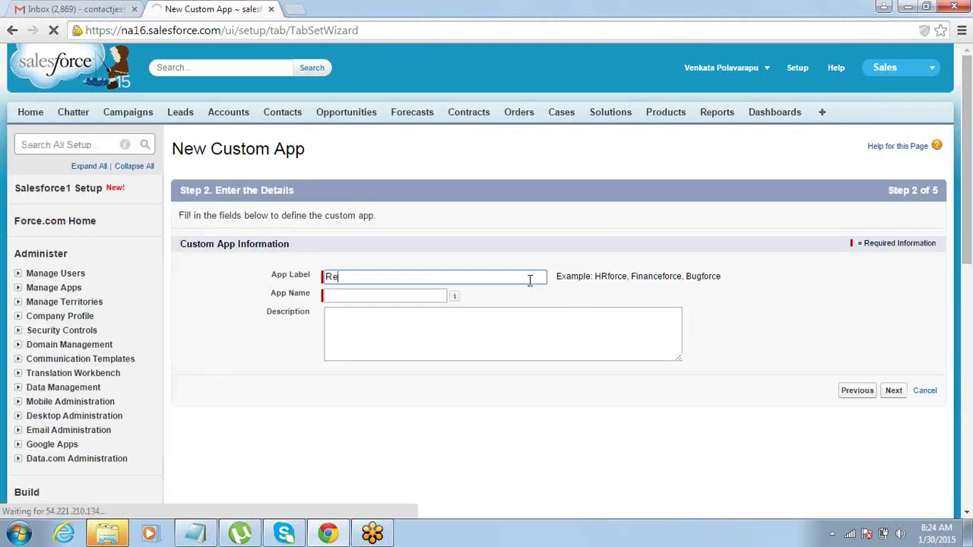
text(cruiting Manager)
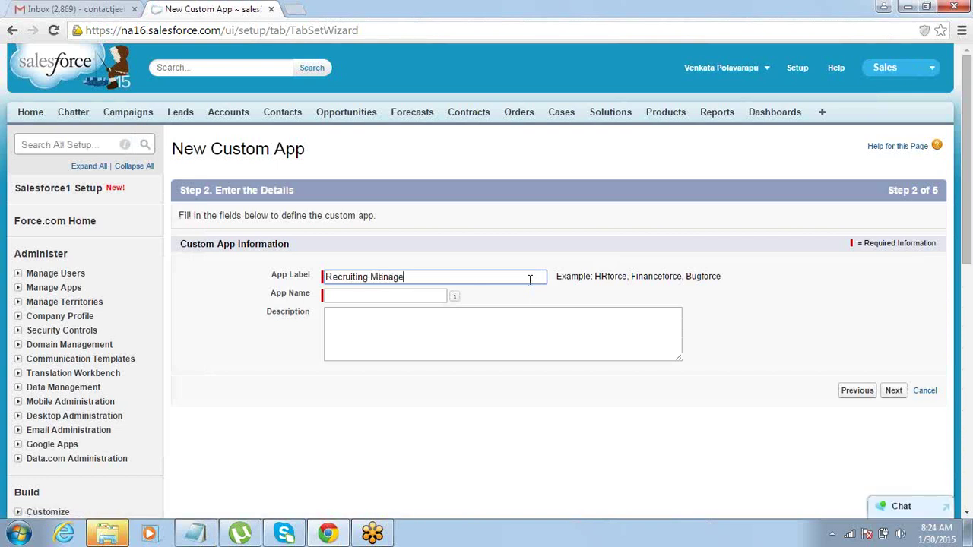
key(Tab)
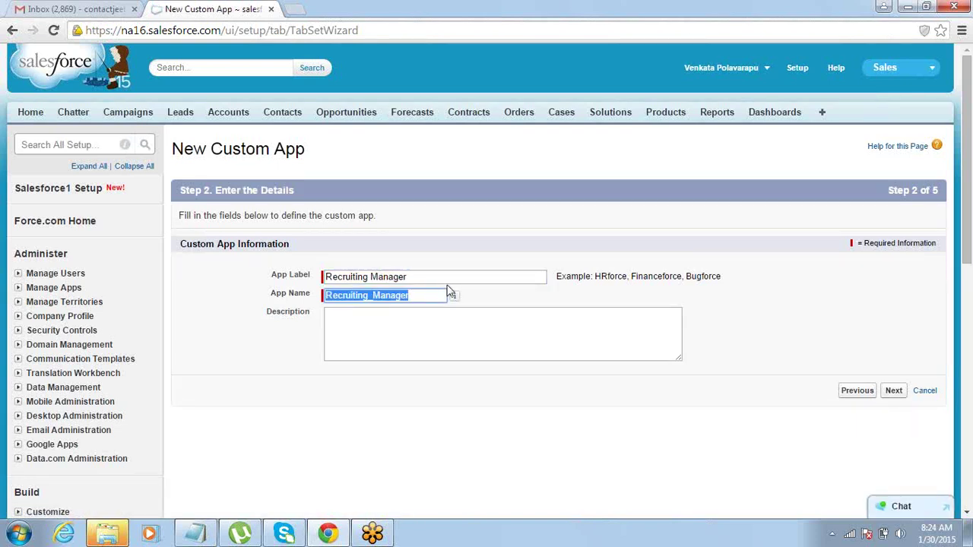
click(448, 293)
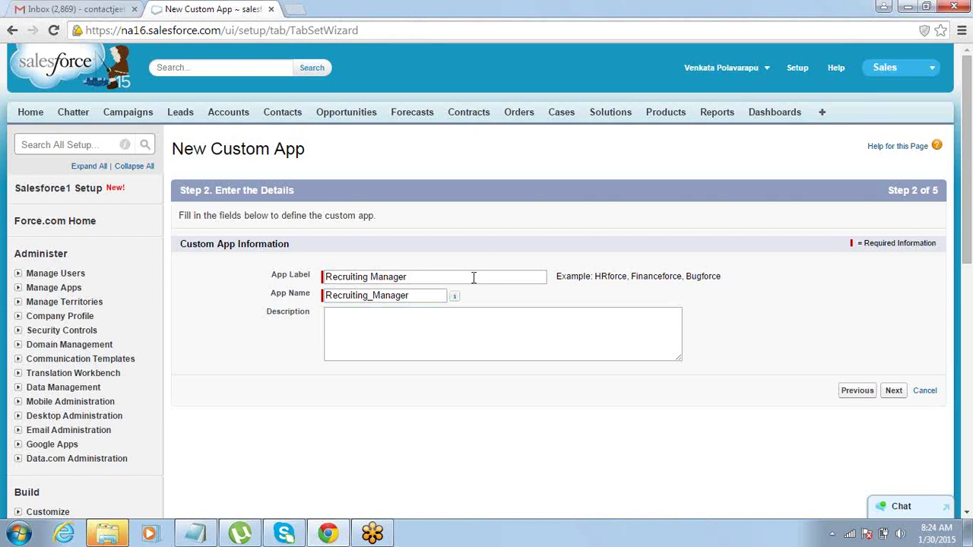
drag(474, 276, 282, 272)
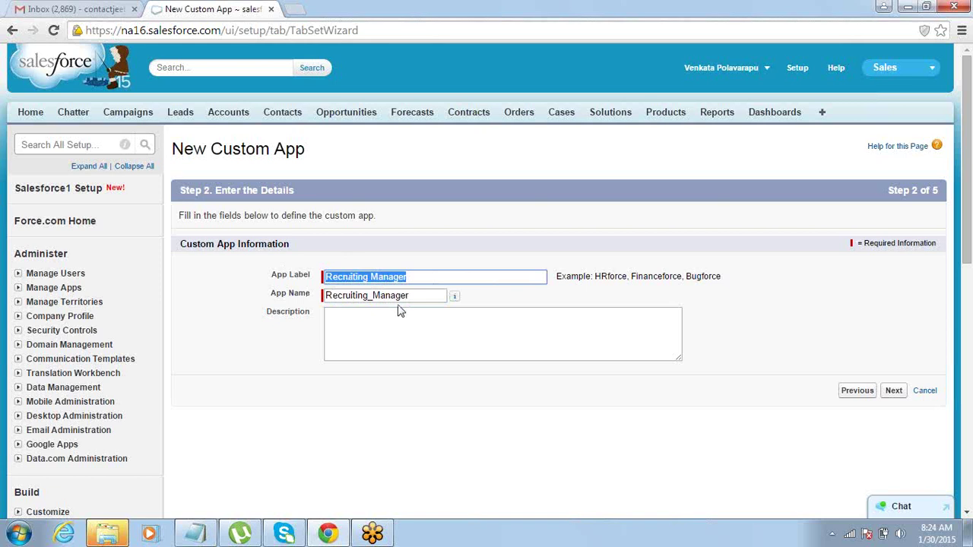
drag(413, 296, 315, 309)
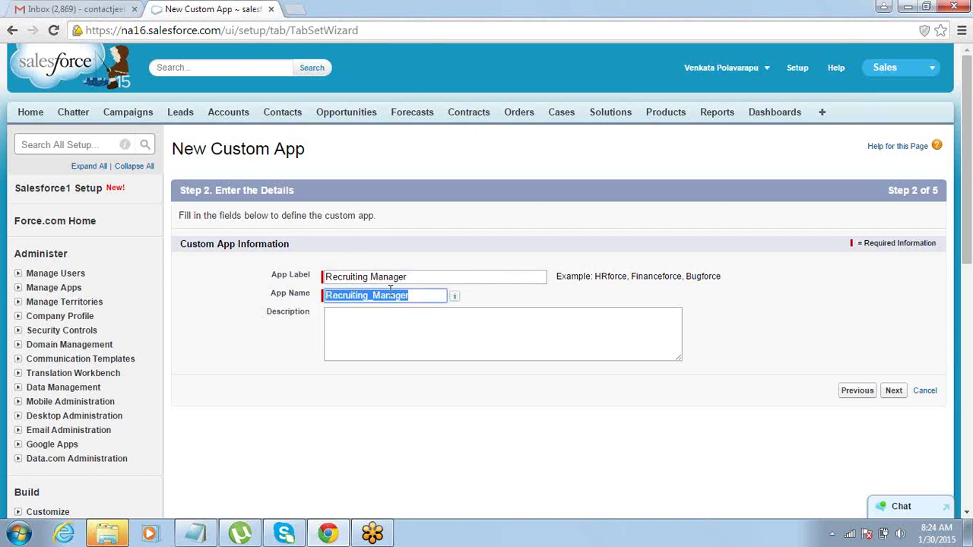
click(427, 263)
click(421, 279)
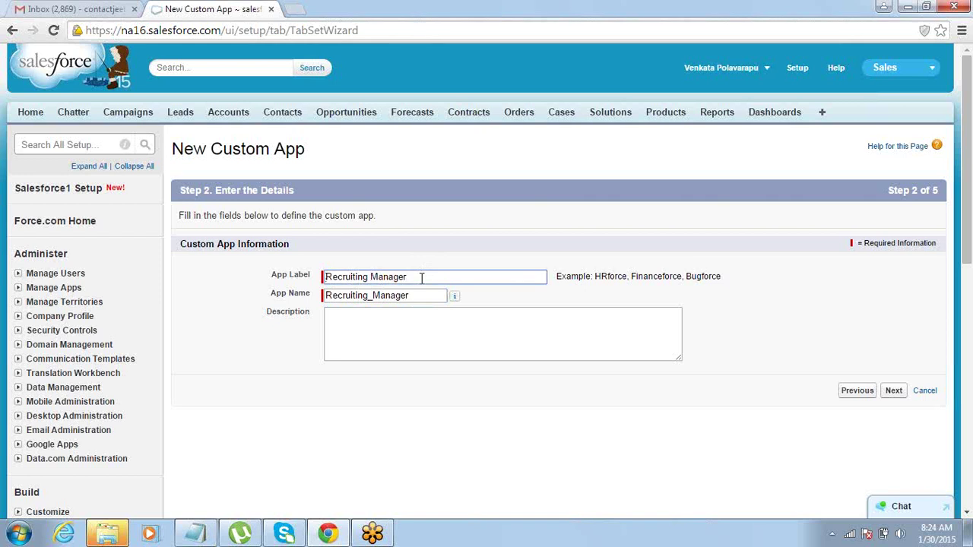
key(Tab)
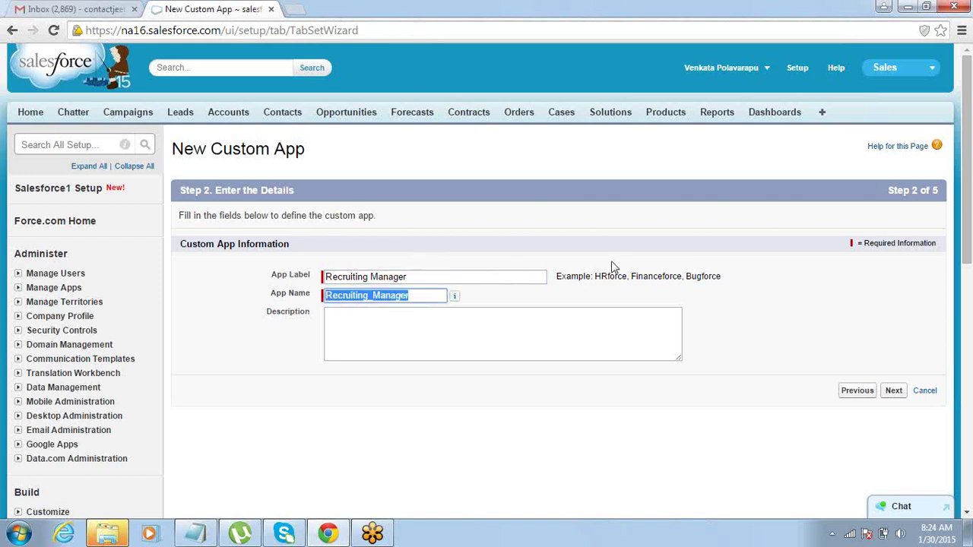
click(642, 243)
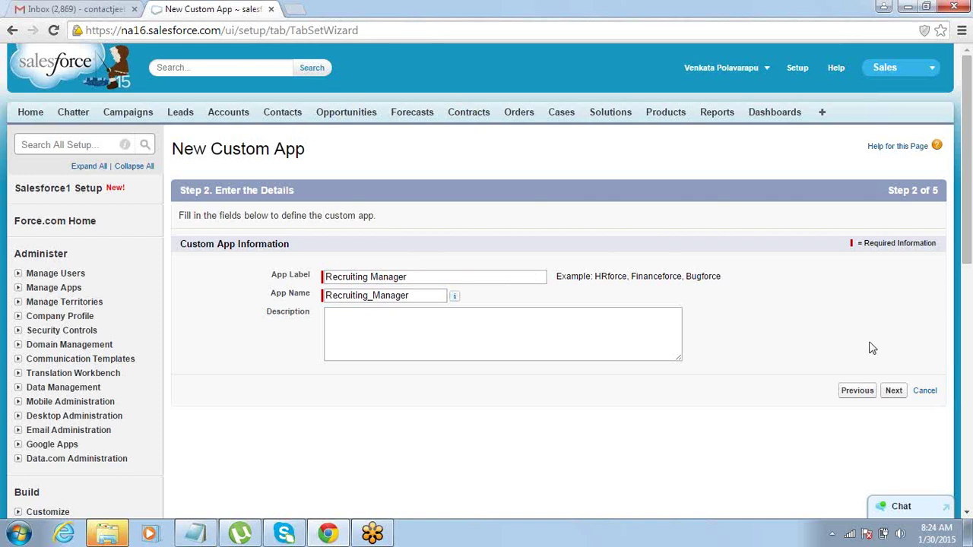
click(895, 392)
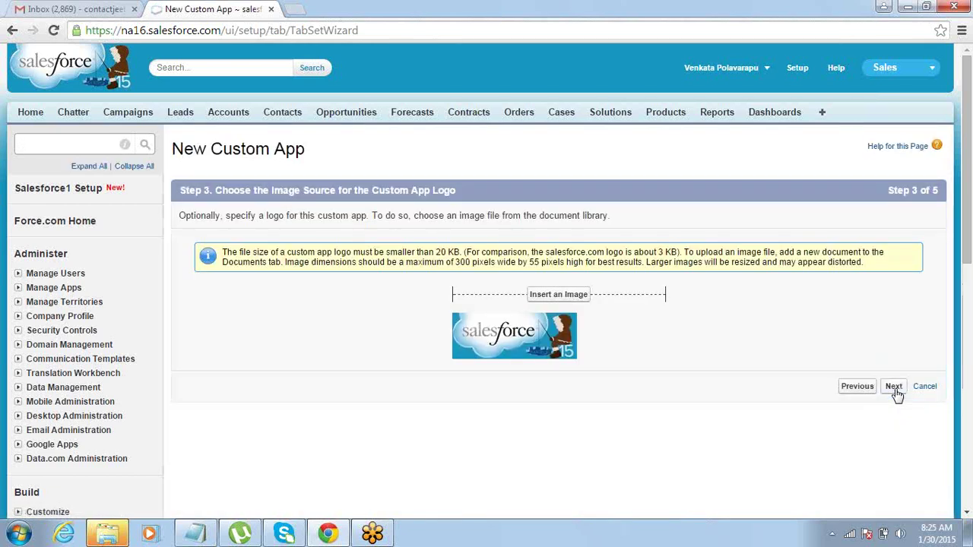
Skip the logo step to reach tab selection, with only Home selected.
click(895, 391)
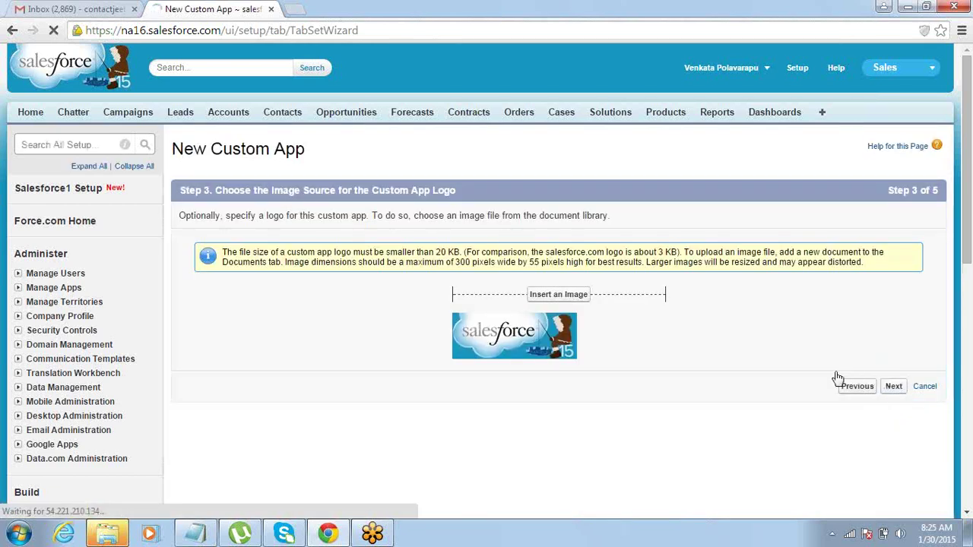
click(894, 389)
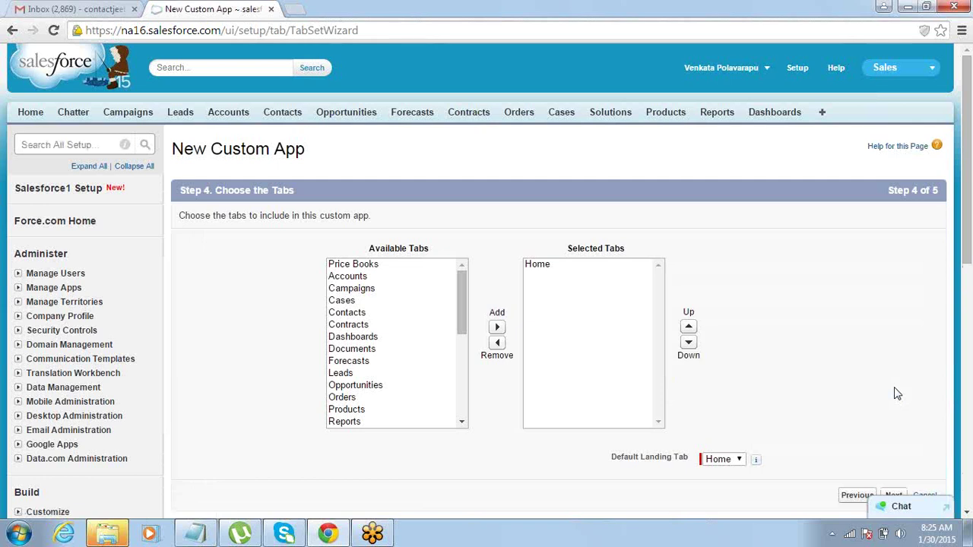
key(alt+Tab)
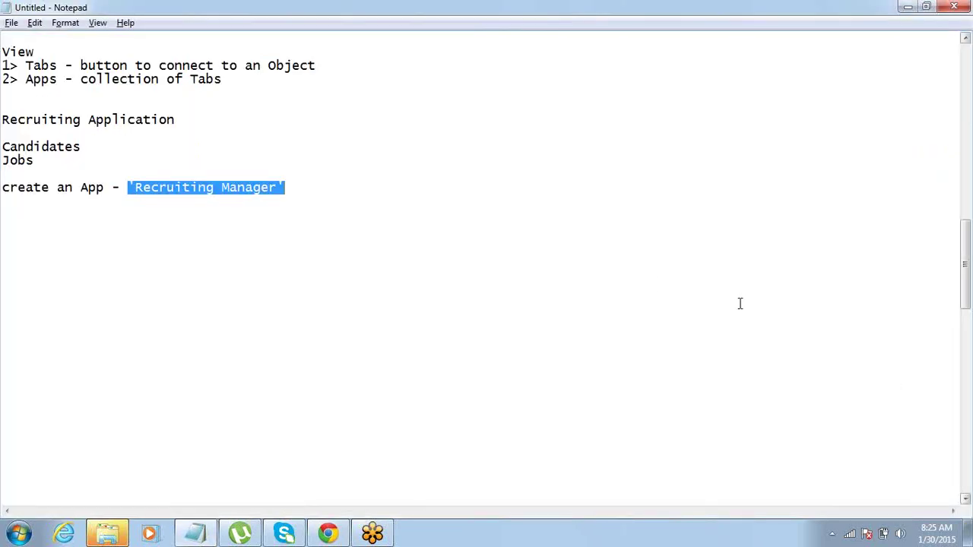
drag(223, 79, 81, 79)
key(alt+Tab)
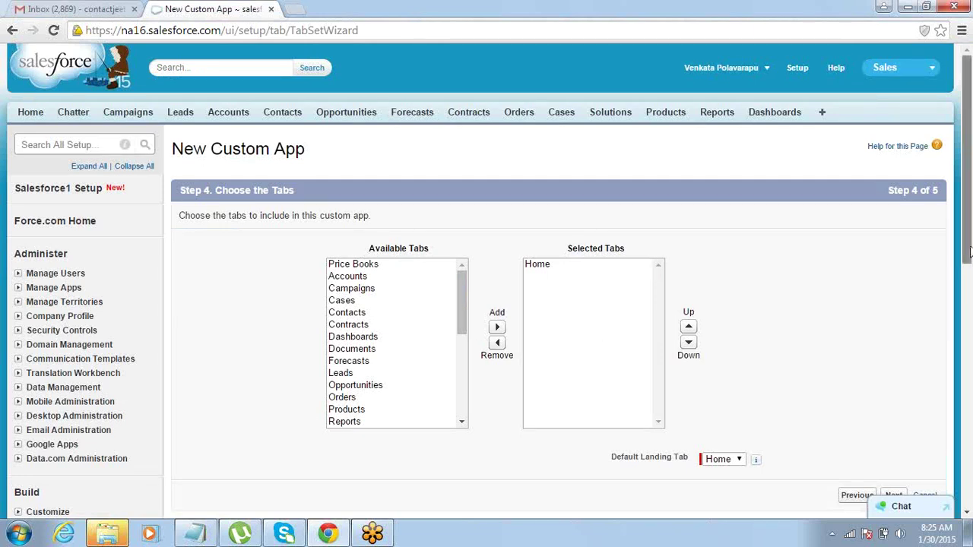
Keep Home as the app's only selected tab and advance to profile assignment.
scroll(967, 259, down, 1)
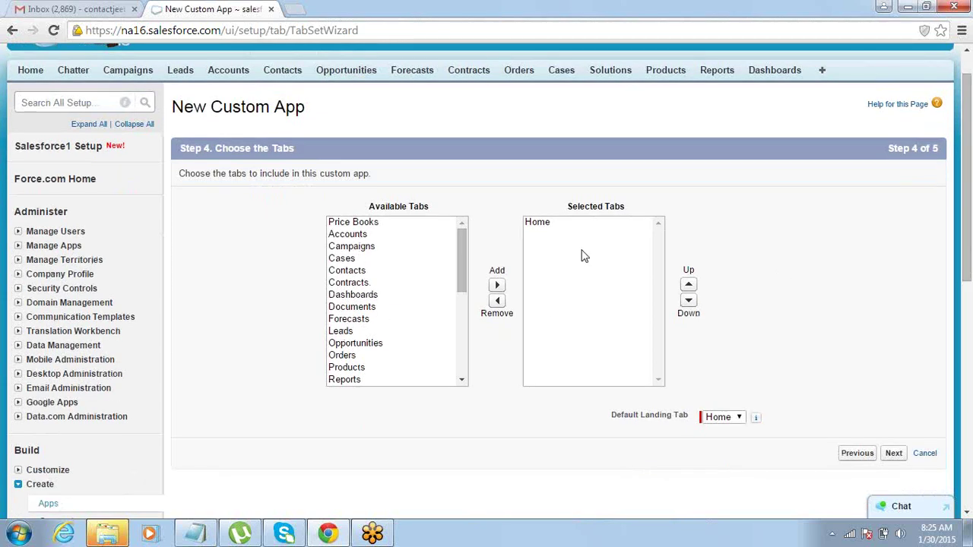
click(554, 225)
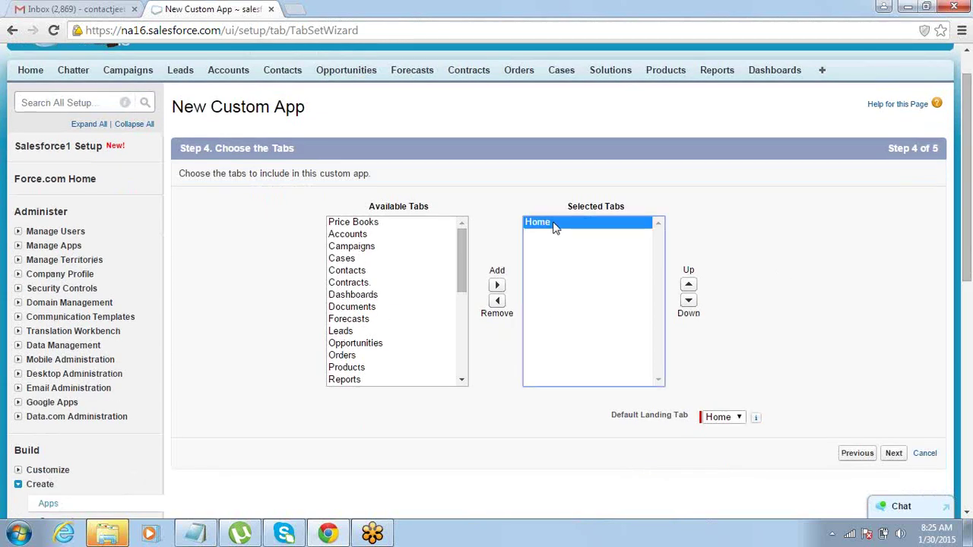
click(649, 191)
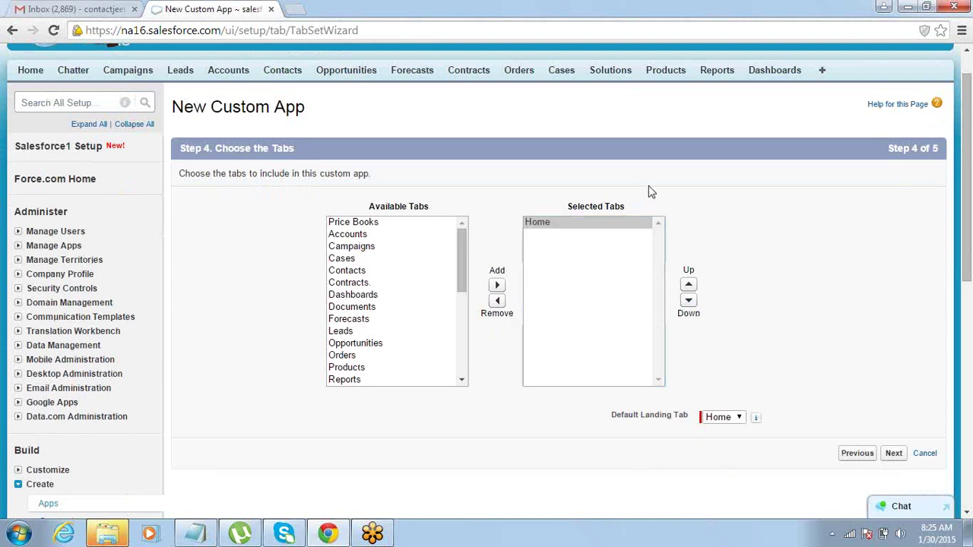
click(893, 454)
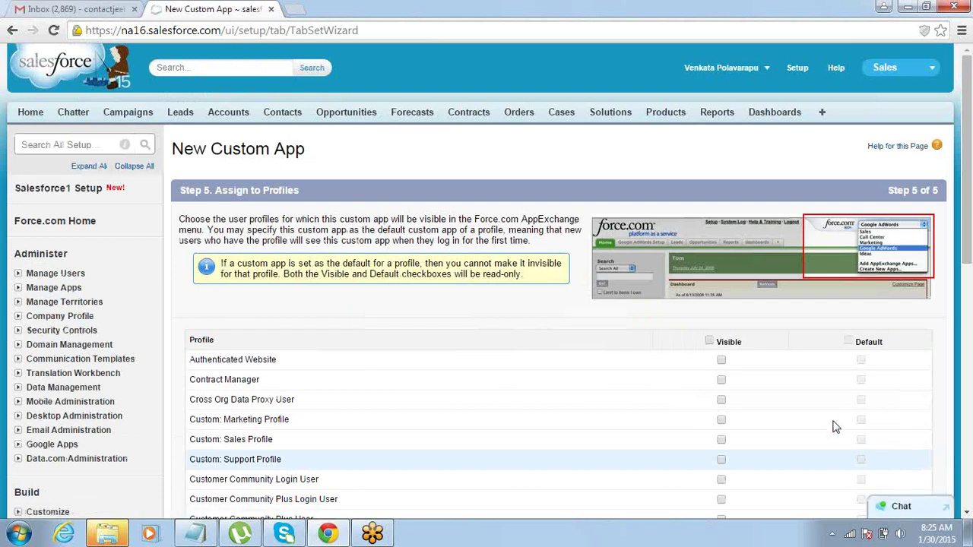
Mark the Recruiting Manager app visible to all profiles and save it.
click(709, 341)
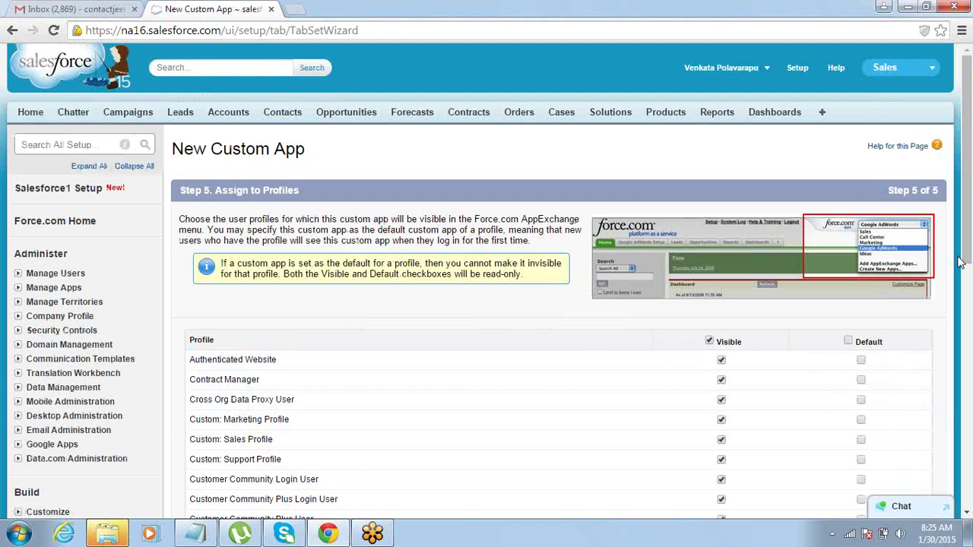
drag(968, 254, 968, 512)
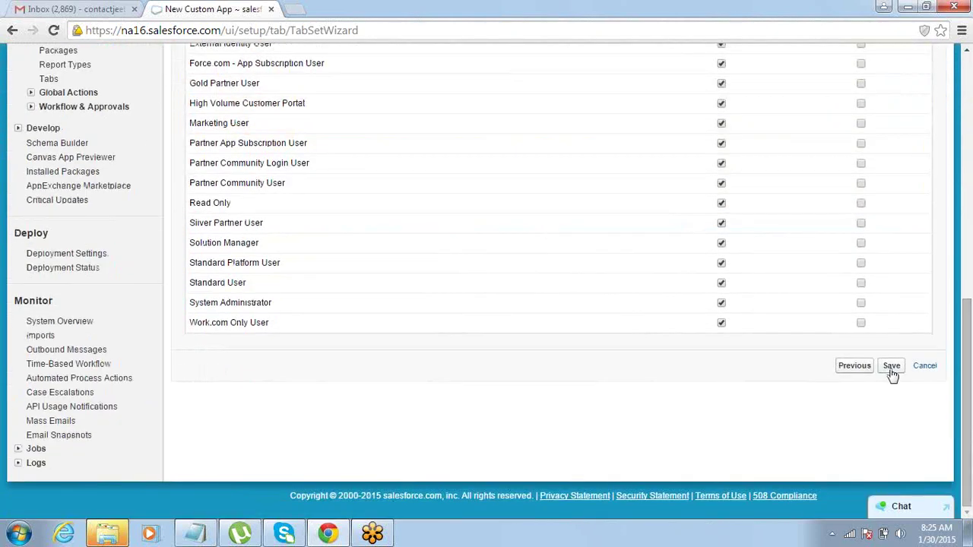
click(891, 368)
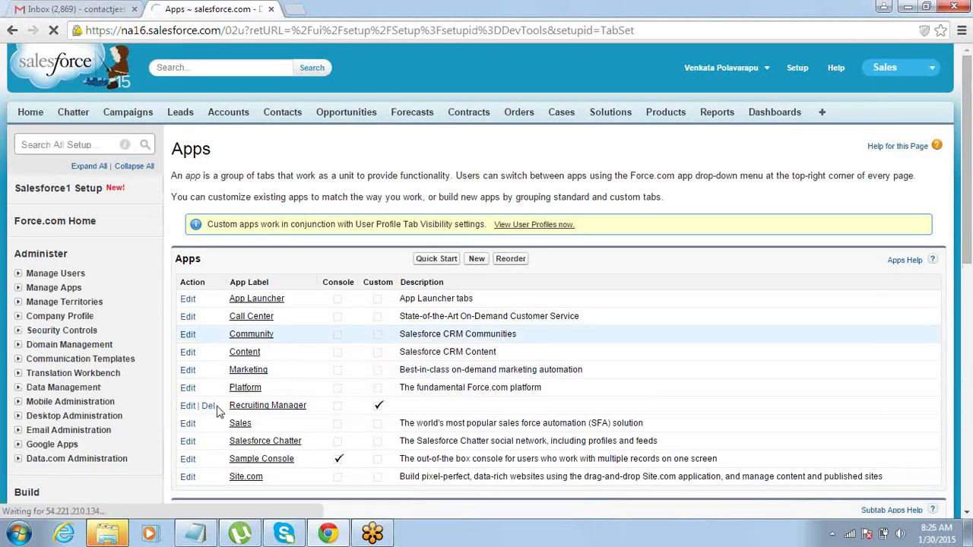
Highlight the Recruiting Manager app name in the Apps list.
drag(224, 406, 329, 408)
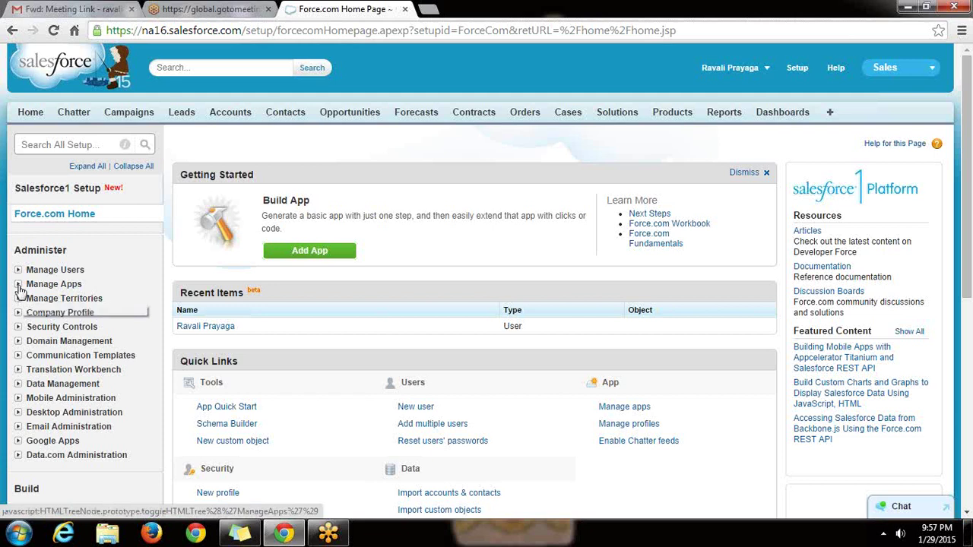
Go to Build > Create > Apps in the sidebar and start a new custom app.
click(19, 287)
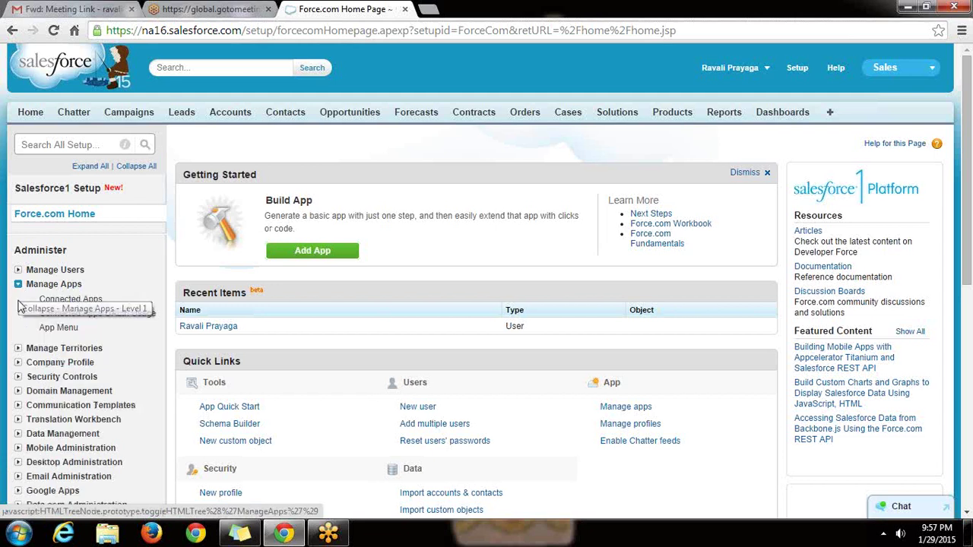
click(17, 348)
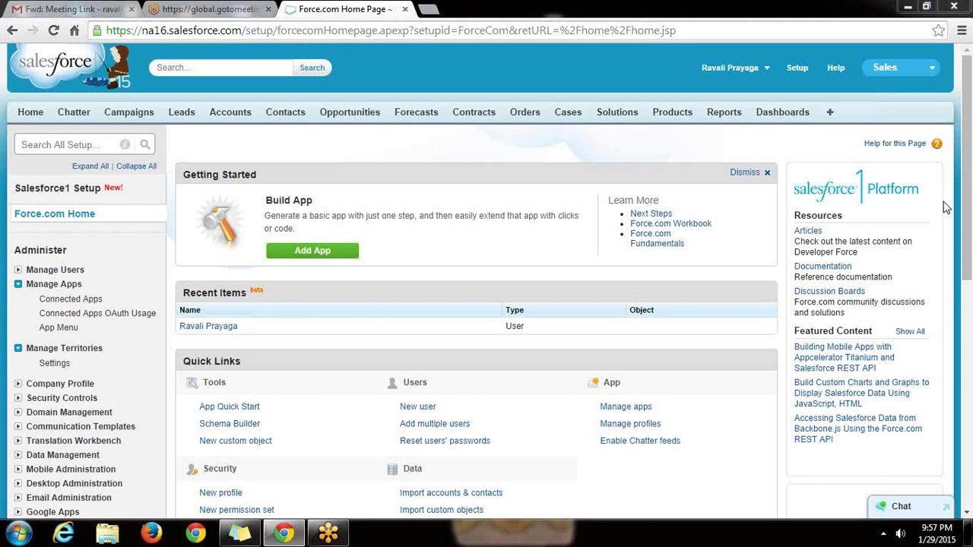
click(968, 530)
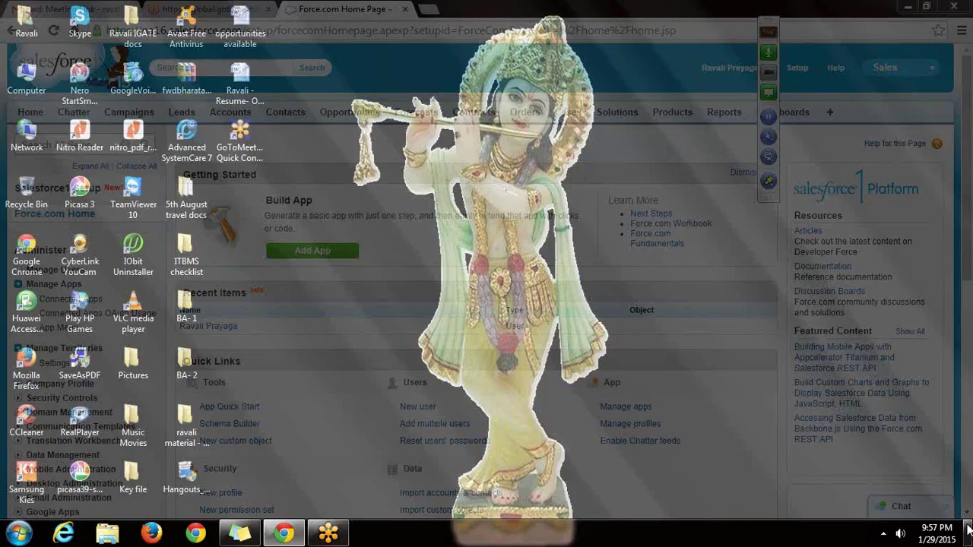
click(968, 515)
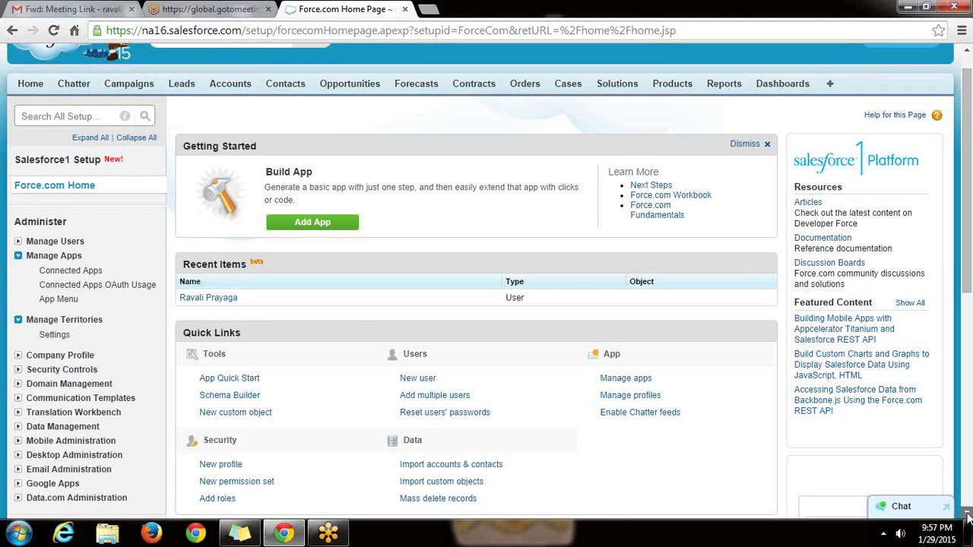
scroll(967, 516, down, 2)
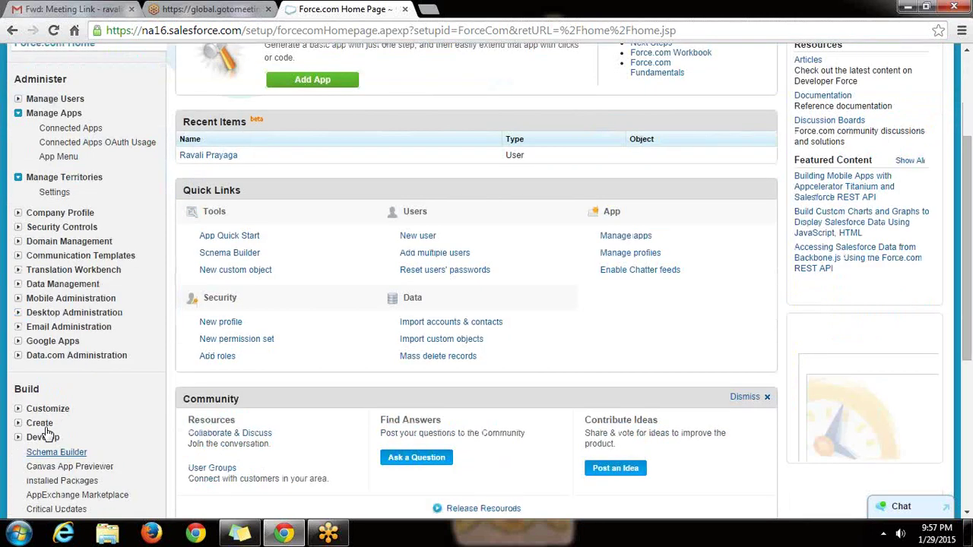
click(48, 439)
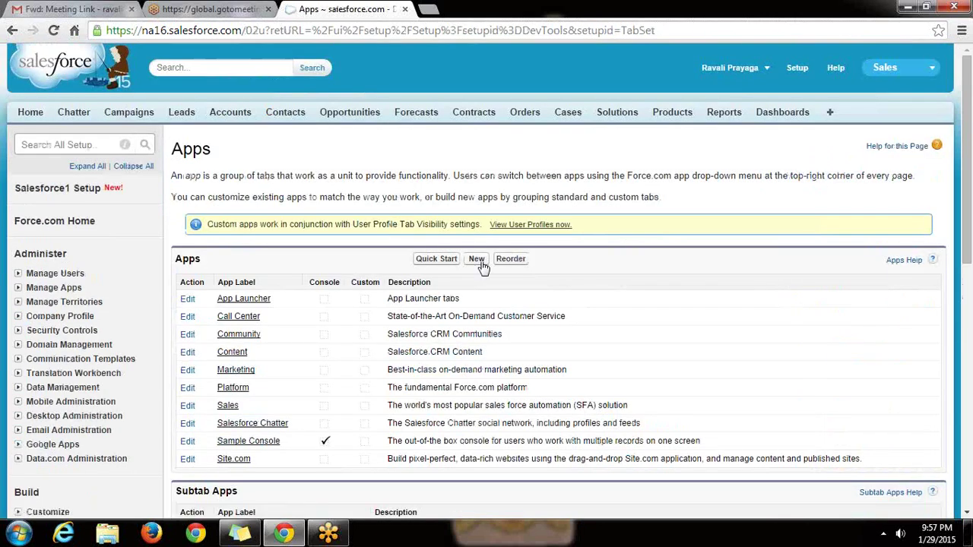
click(478, 260)
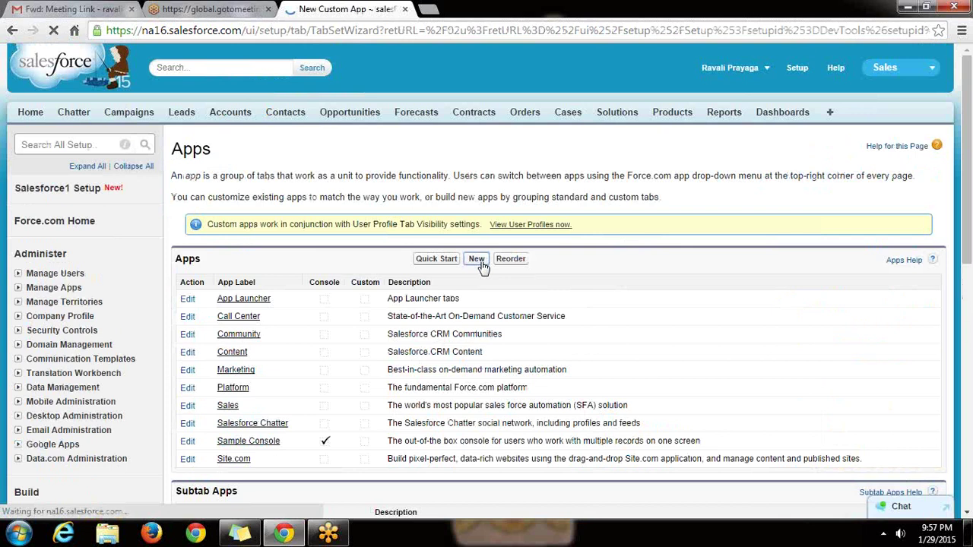
Keep the Custom app type and label the app 'Recruiting Manager'.
click(895, 290)
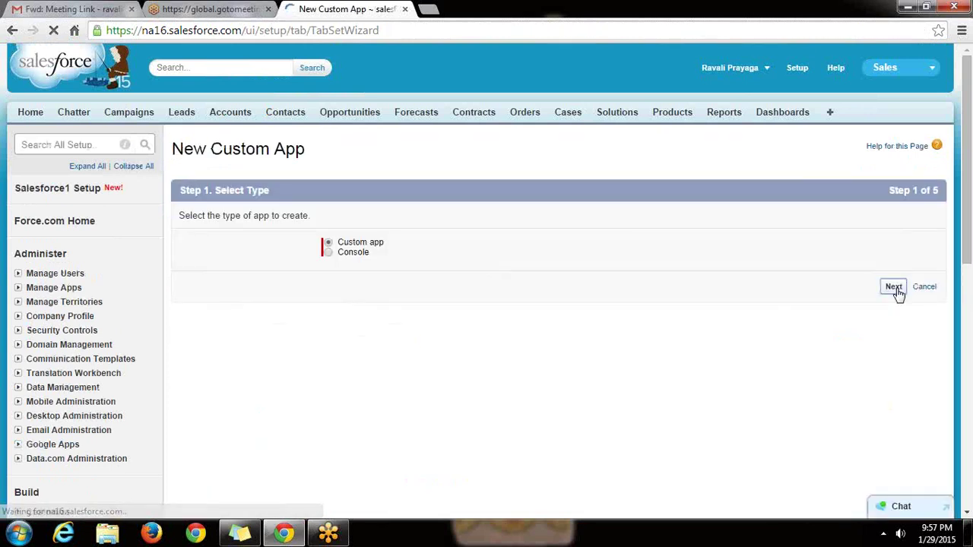
click(387, 278)
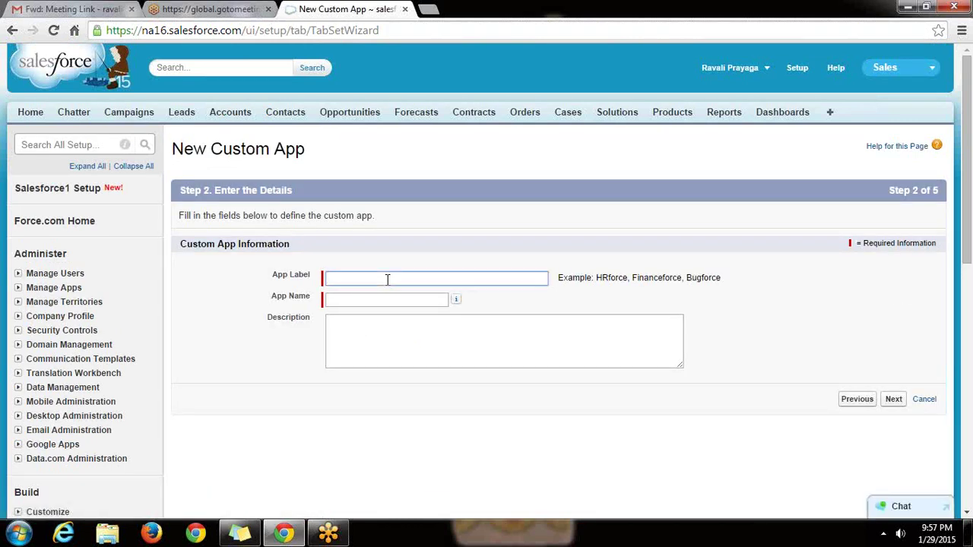
text(Recruiting Manager)
click(362, 299)
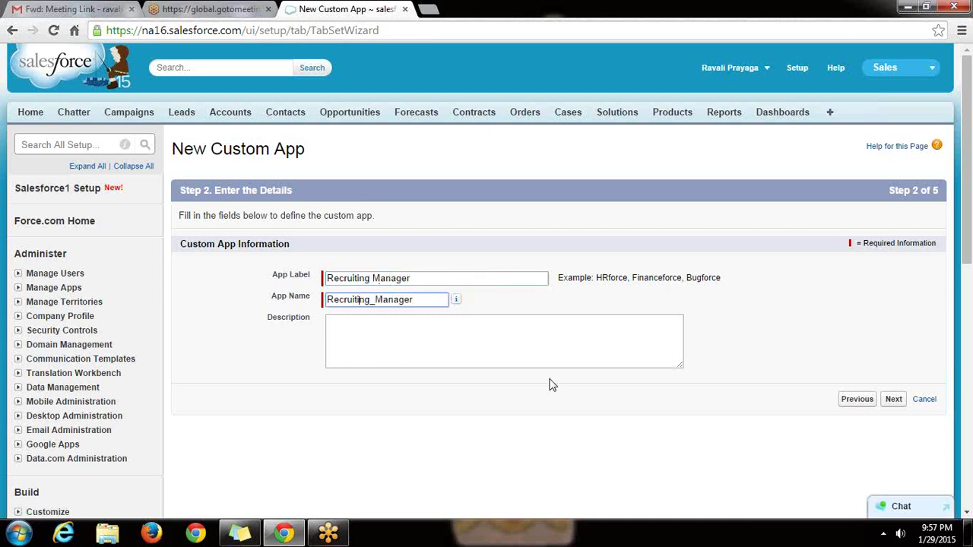
Accept the default logo and tabs, make the app visible to every profile, and save.
click(893, 401)
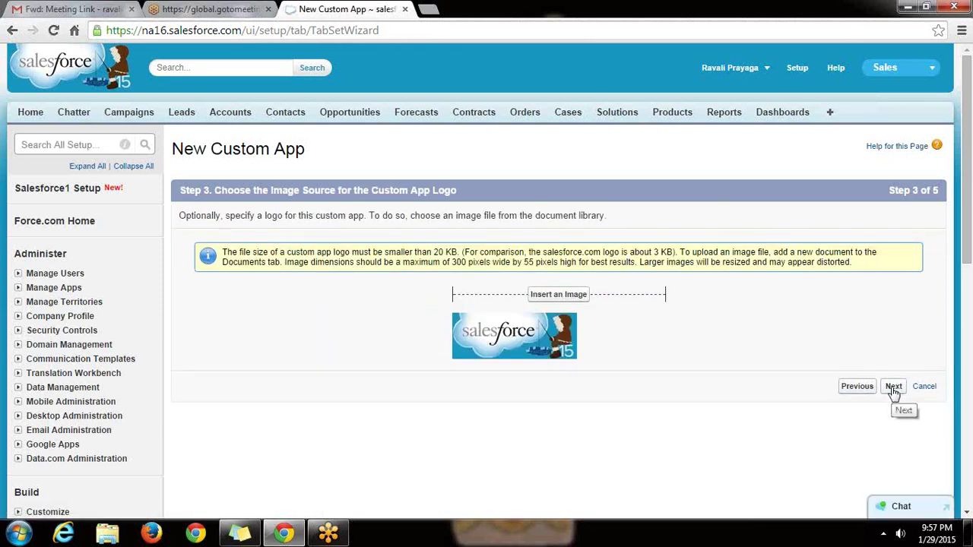
click(893, 387)
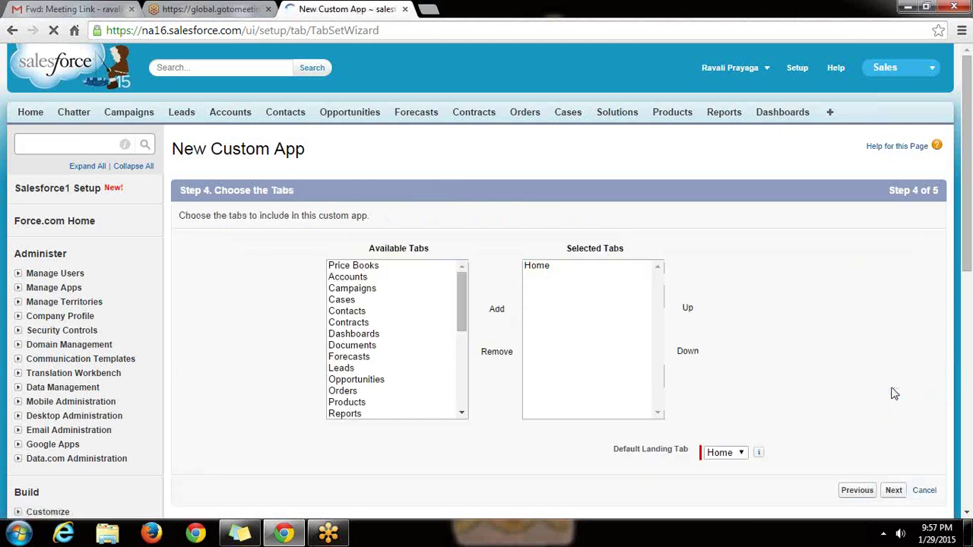
click(893, 491)
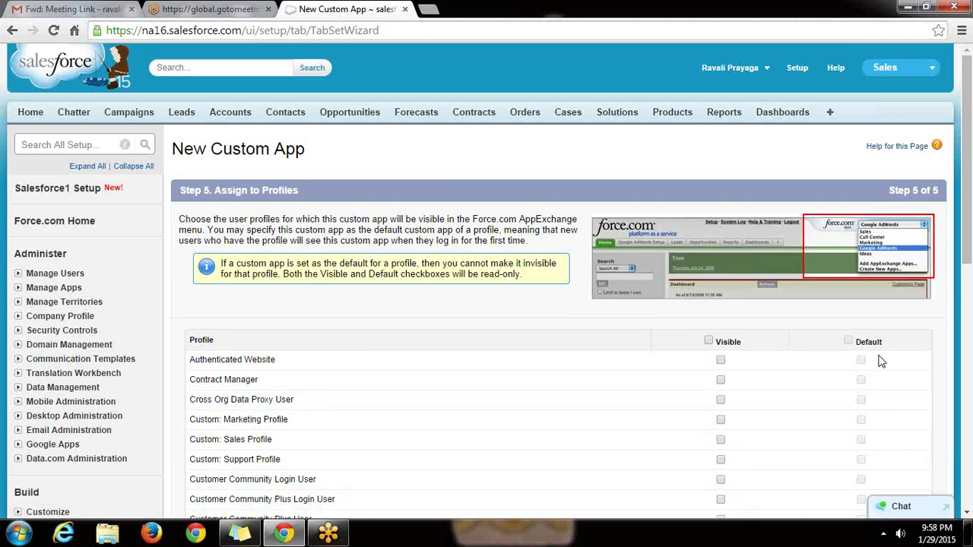
click(708, 341)
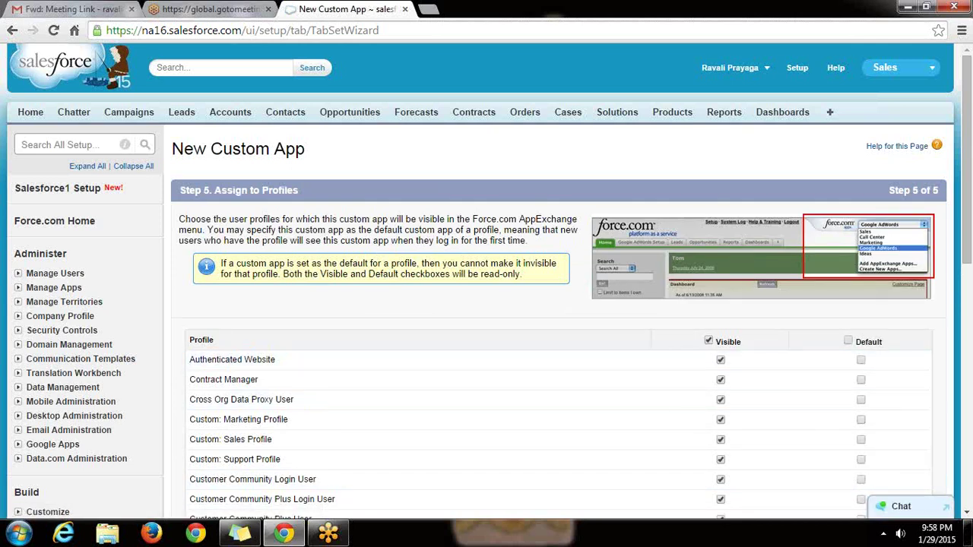
click(967, 516)
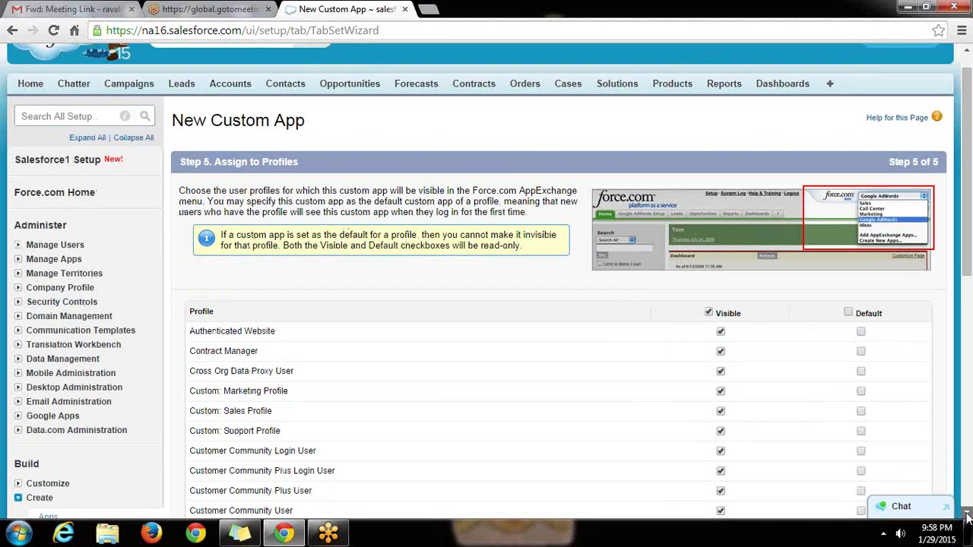
click(967, 516)
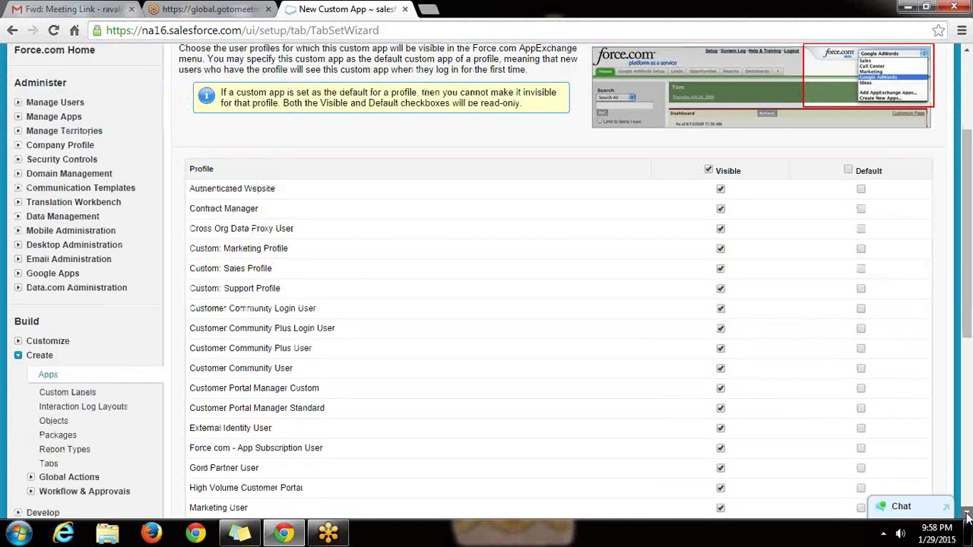
click(967, 515)
click(968, 515)
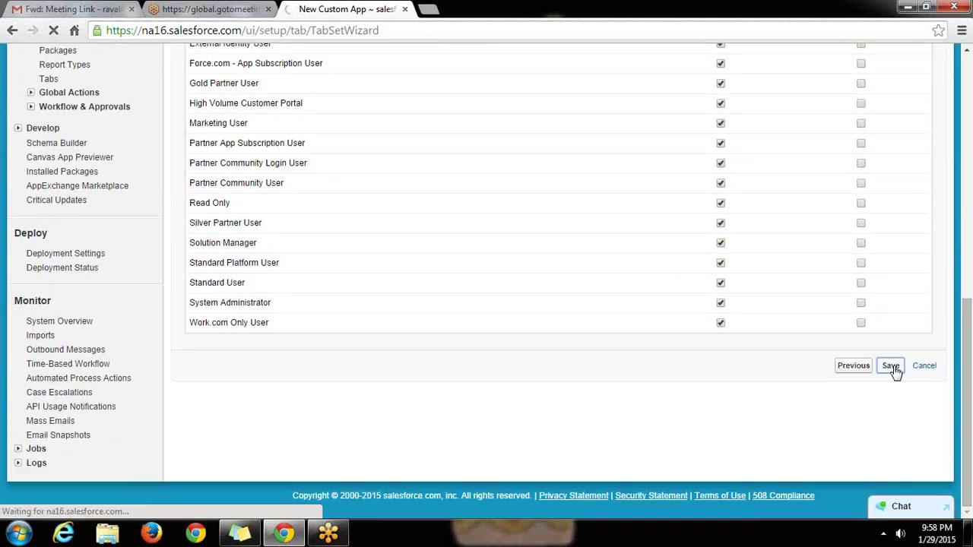
click(892, 368)
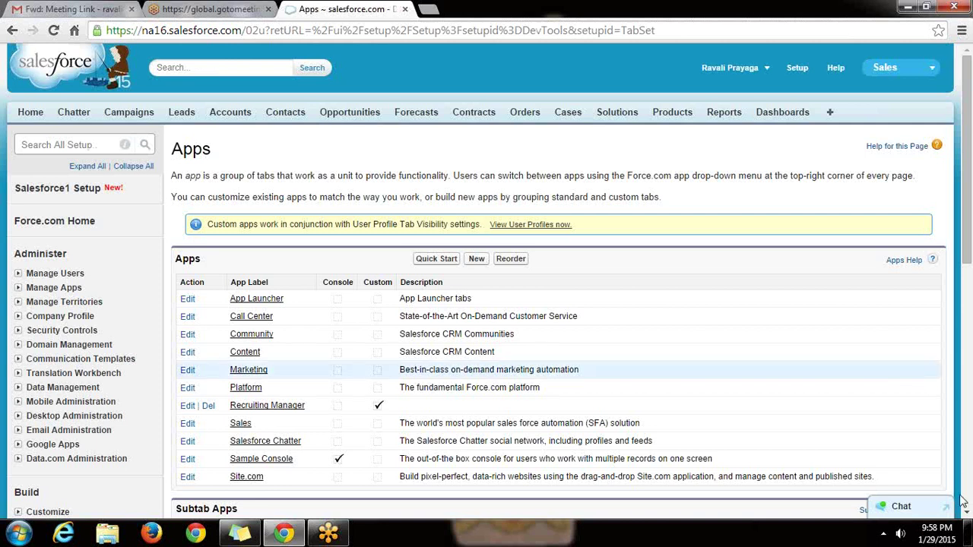
mouse_move(967, 528)
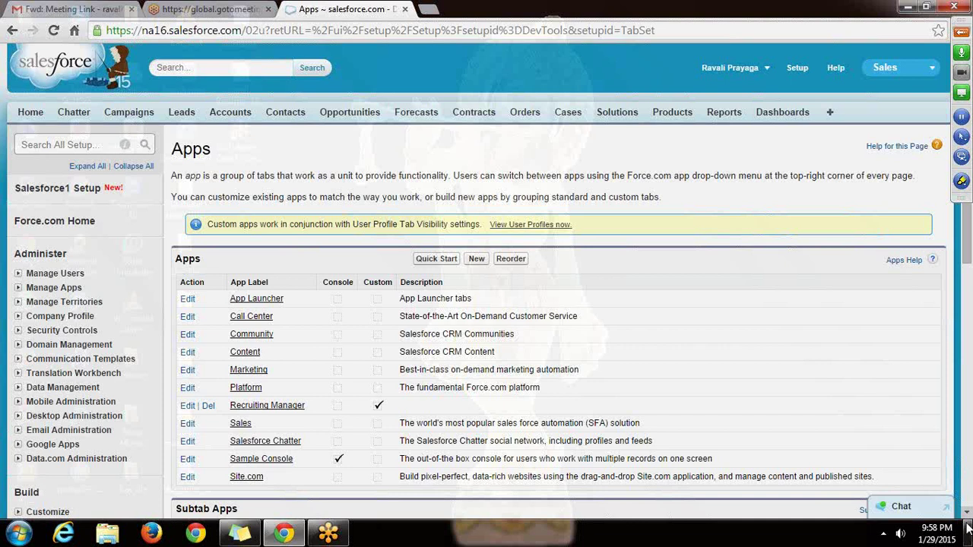
click(968, 516)
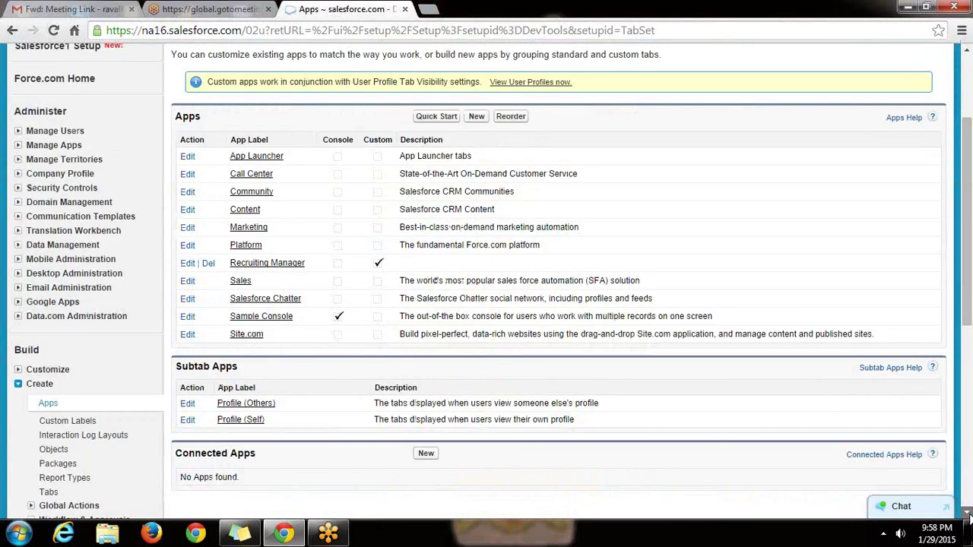
click(969, 515)
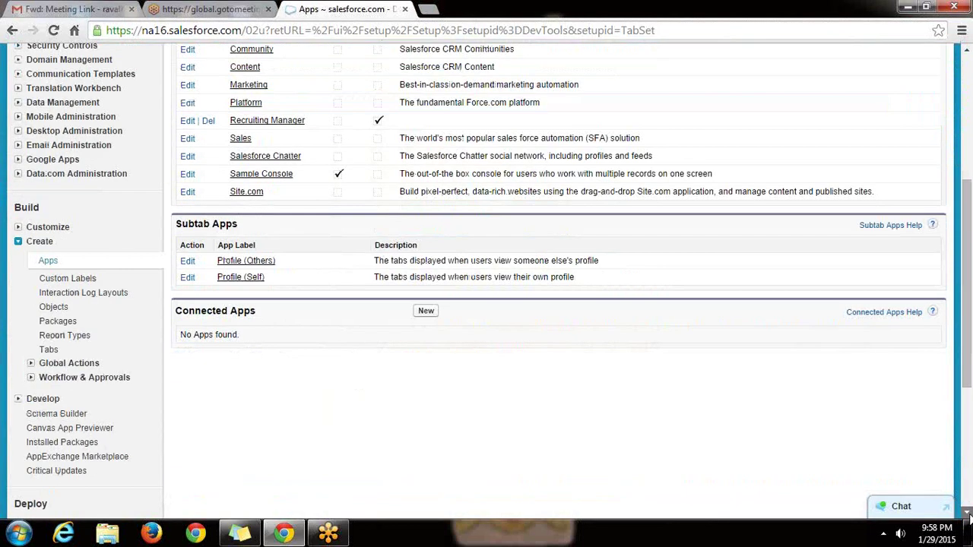
click(969, 516)
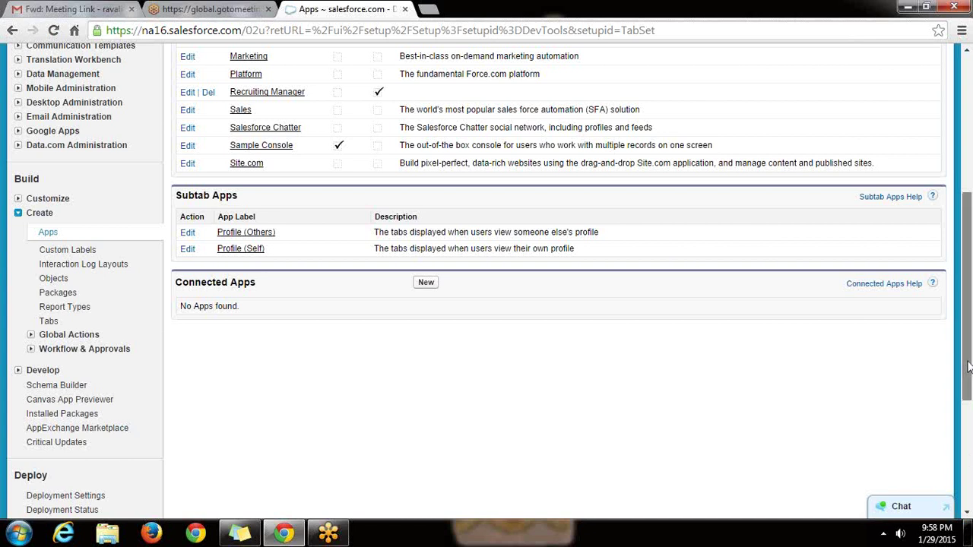
drag(968, 367, 971, 286)
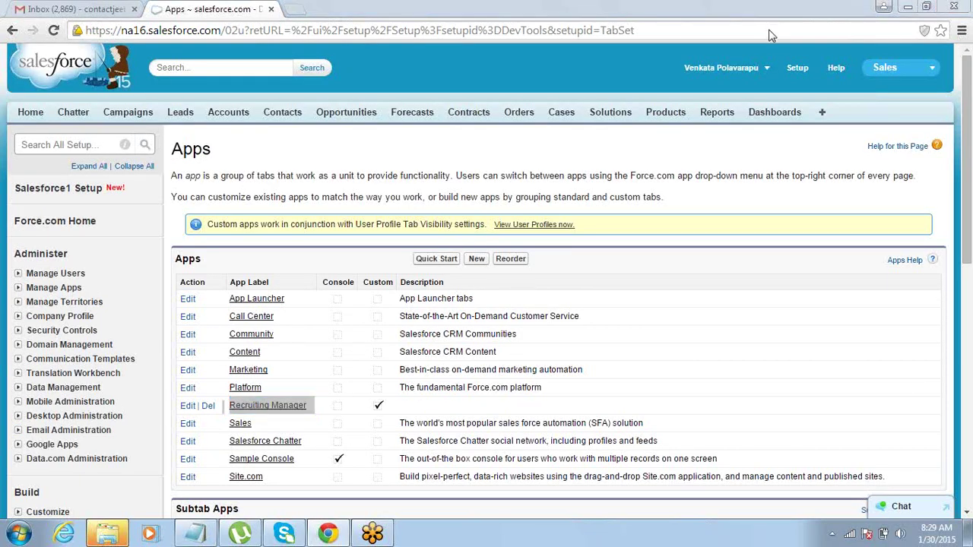
click(933, 69)
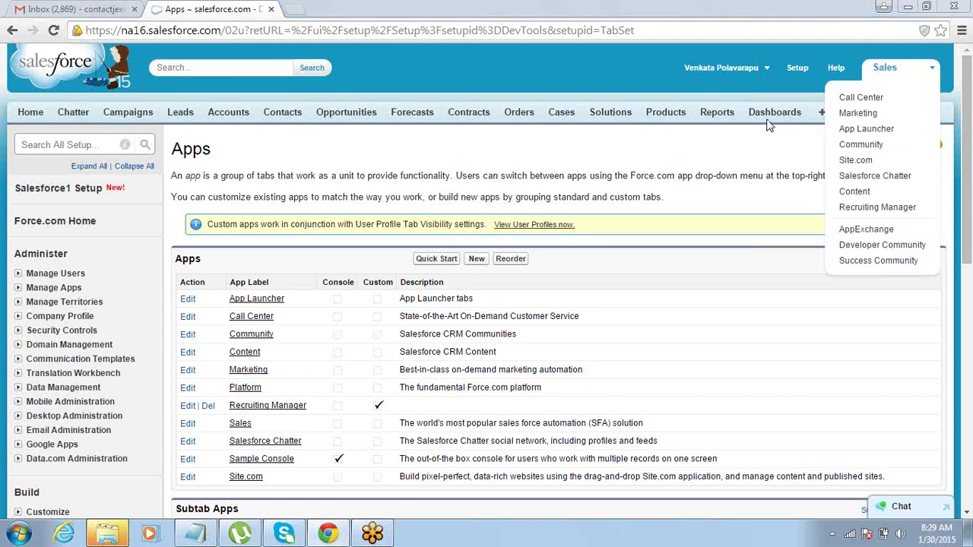
Switch the active app to Recruiting Manager and return to Setup.
click(861, 207)
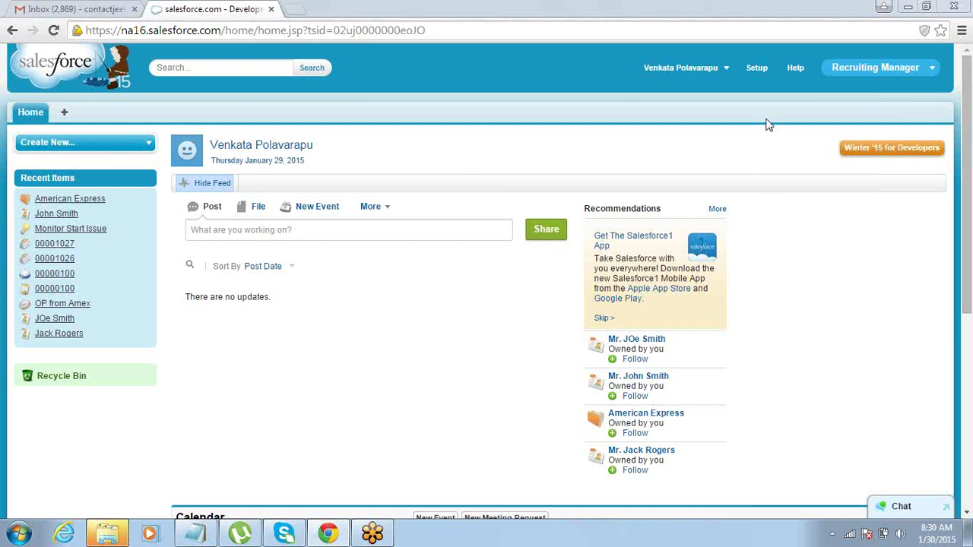
click(762, 69)
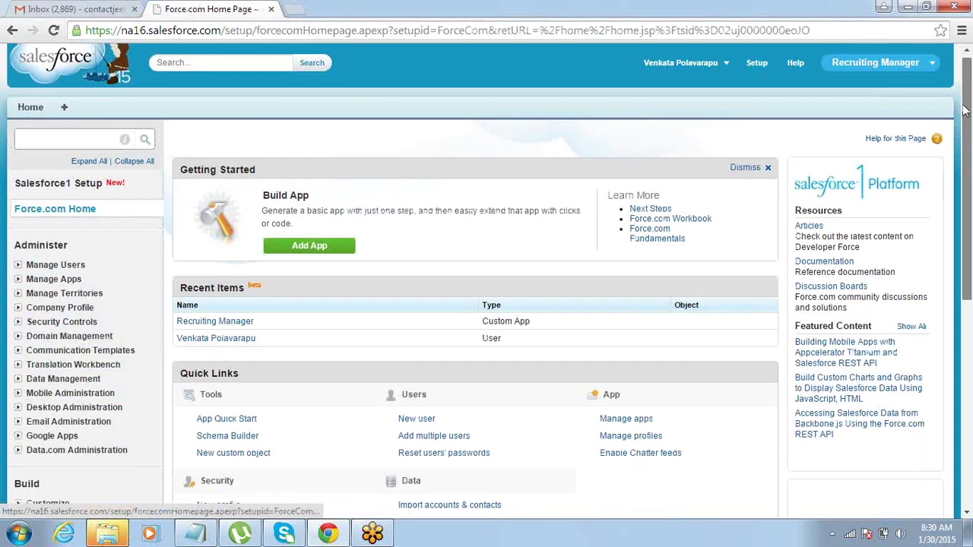
Go to Build > Create > Objects and start a new custom object.
scroll(564, 179, down, 3)
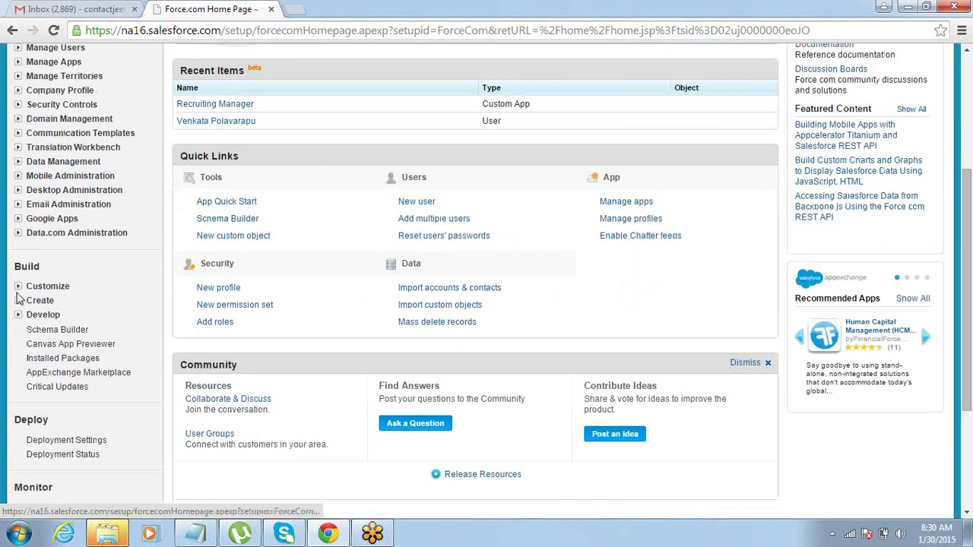
click(19, 302)
click(52, 359)
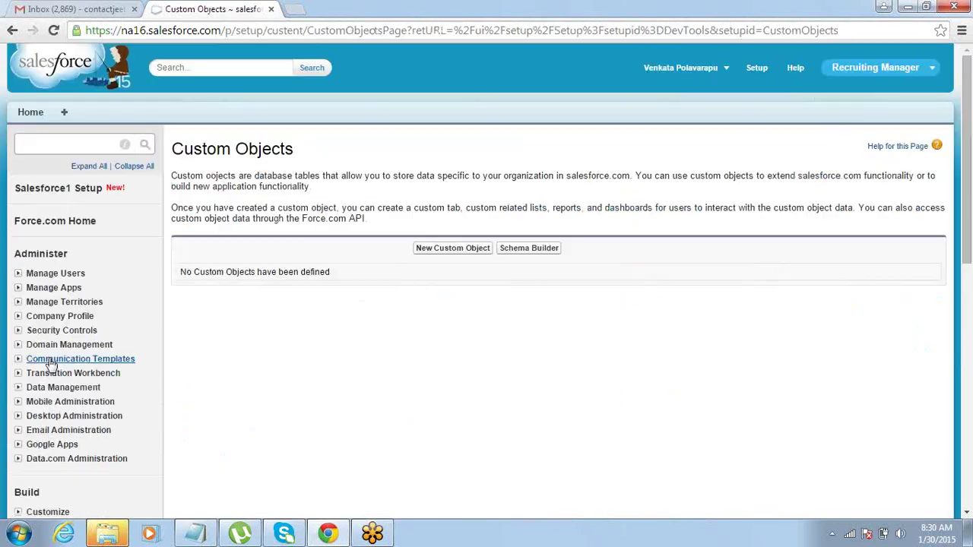
click(436, 252)
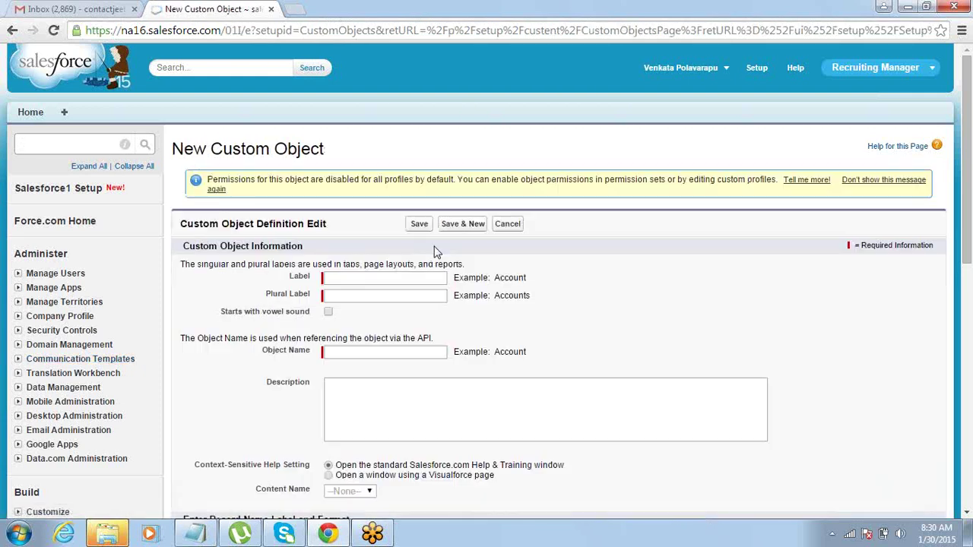
Enter label 'Job' and plural label 'Jobs', then save the object.
click(411, 277)
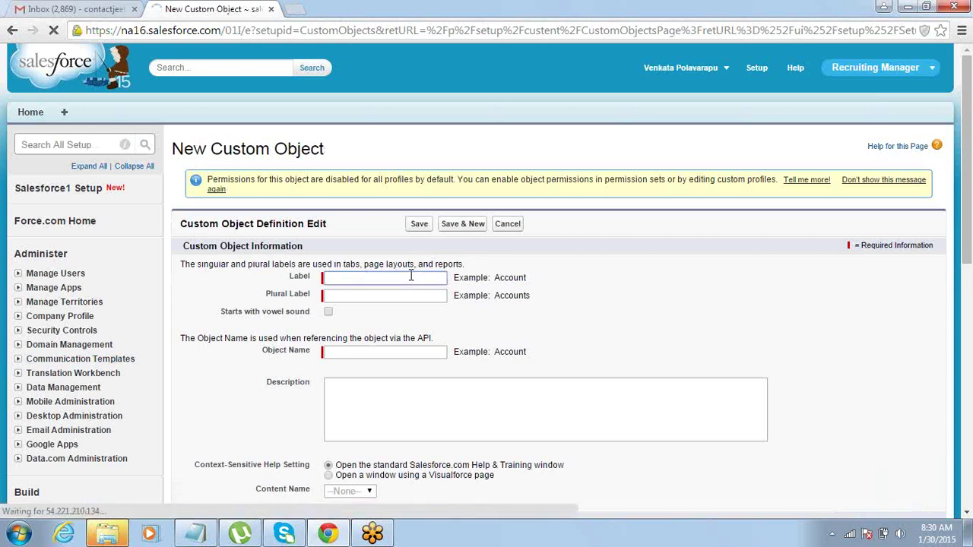
text(Job)
key(Tab)
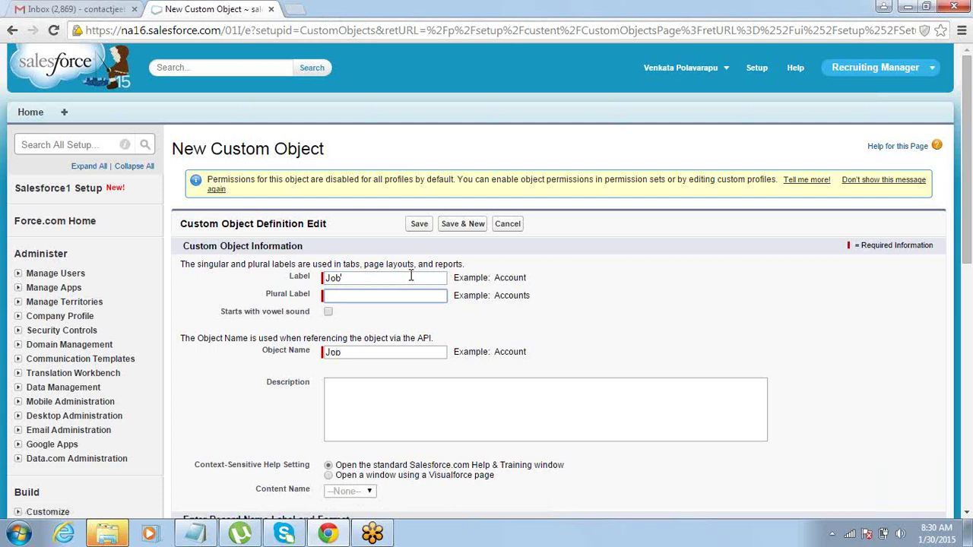
text(Jobs)
key(Tab)
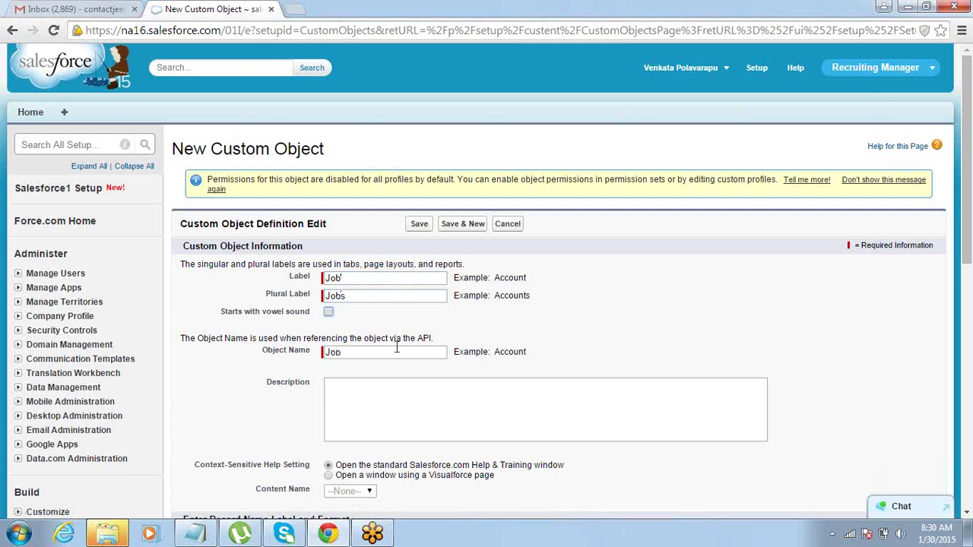
click(420, 225)
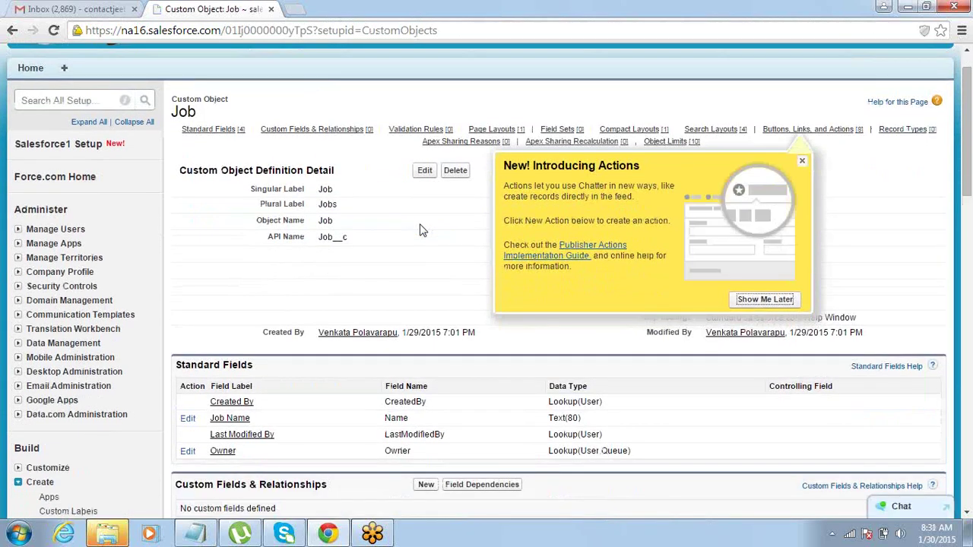
Dismiss the Actions popup and highlight the Standard Fields heading on the Job page.
click(802, 165)
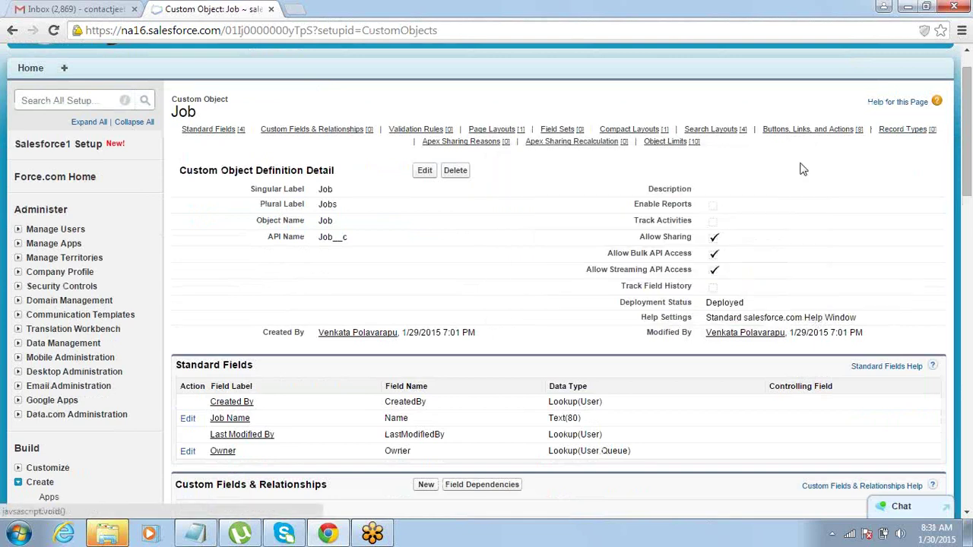
click(968, 515)
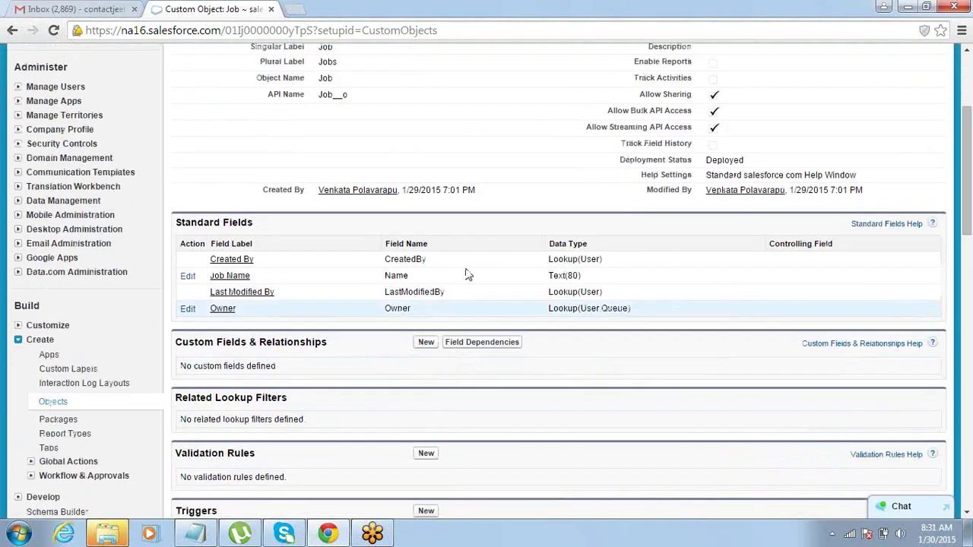
drag(175, 222, 253, 220)
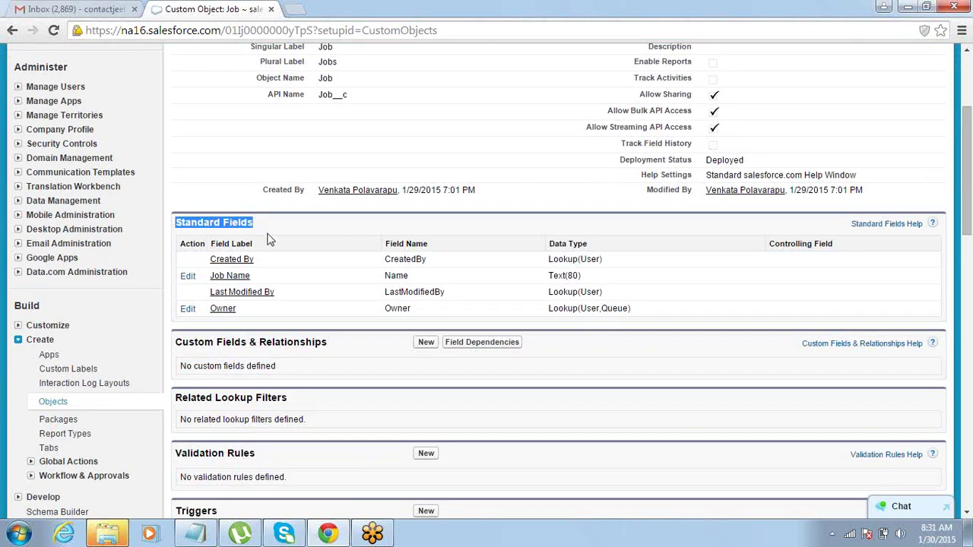
click(257, 282)
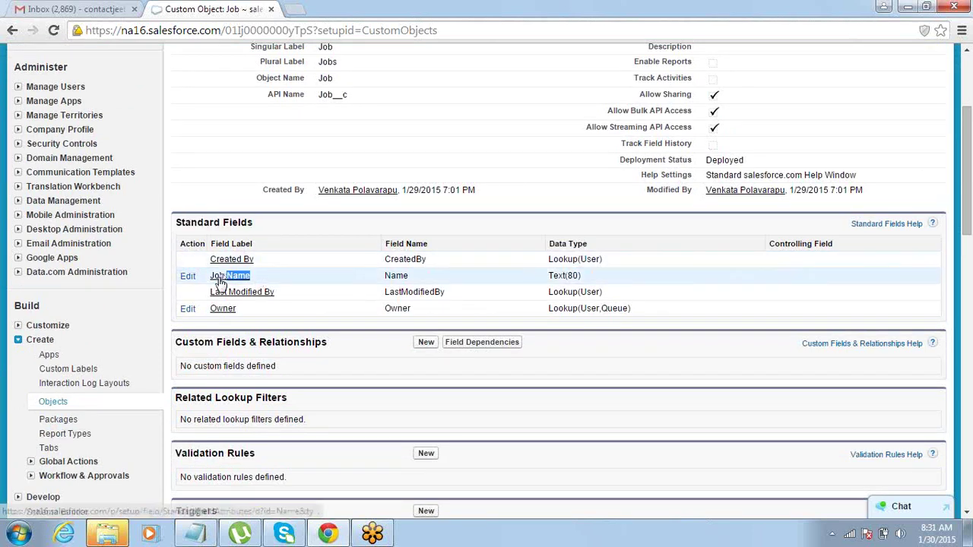
Highlight Created By, Owner and the Custom Fields & Relationships heading, then open Start.
drag(228, 266, 255, 262)
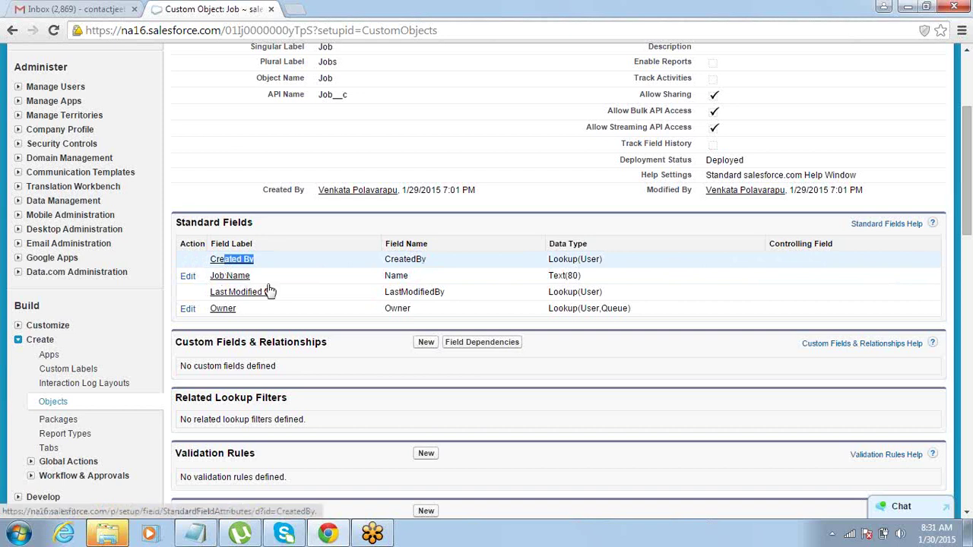
drag(240, 310, 216, 313)
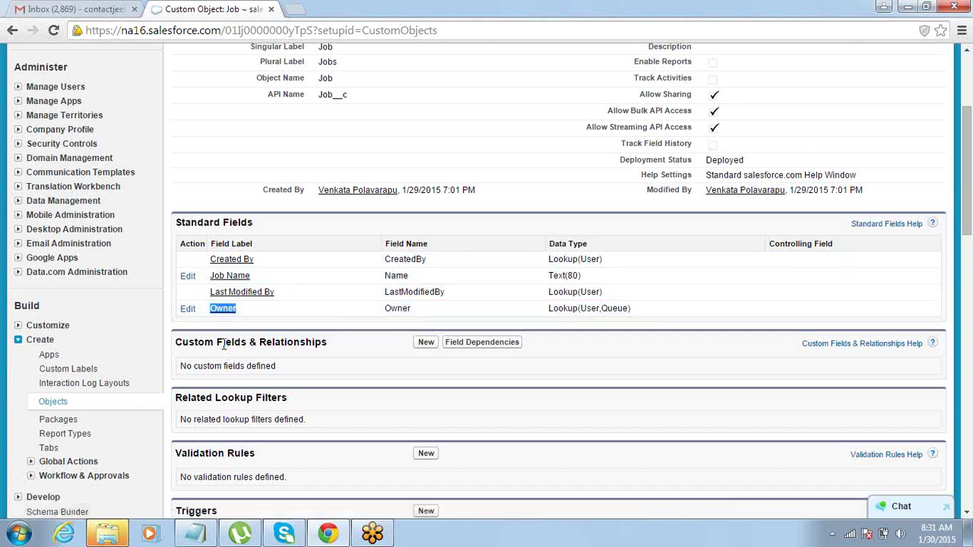
click(225, 343)
drag(176, 341, 328, 343)
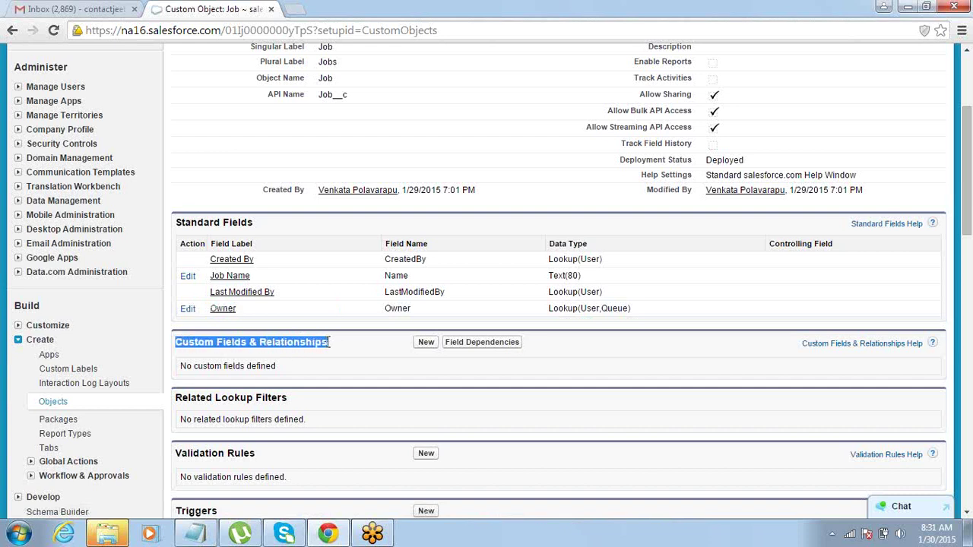
click(967, 51)
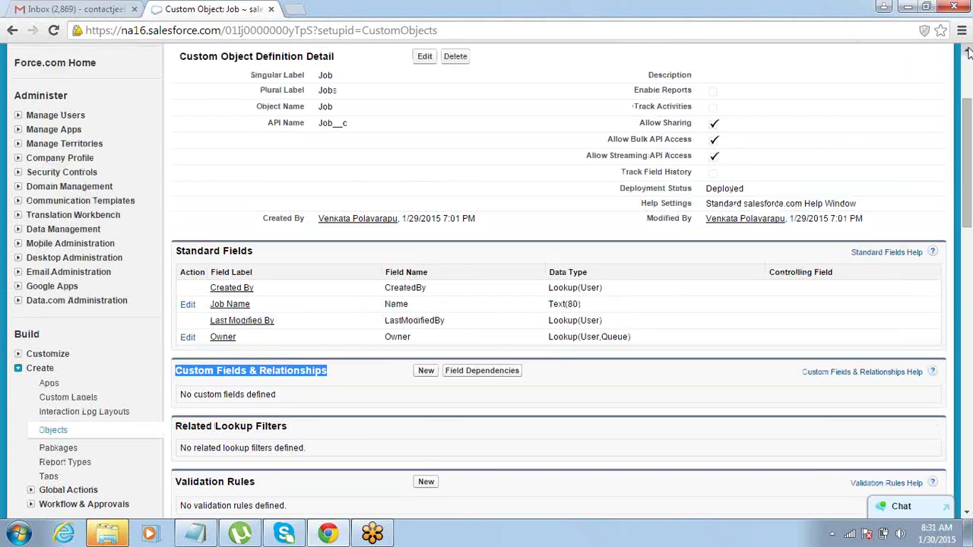
click(967, 51)
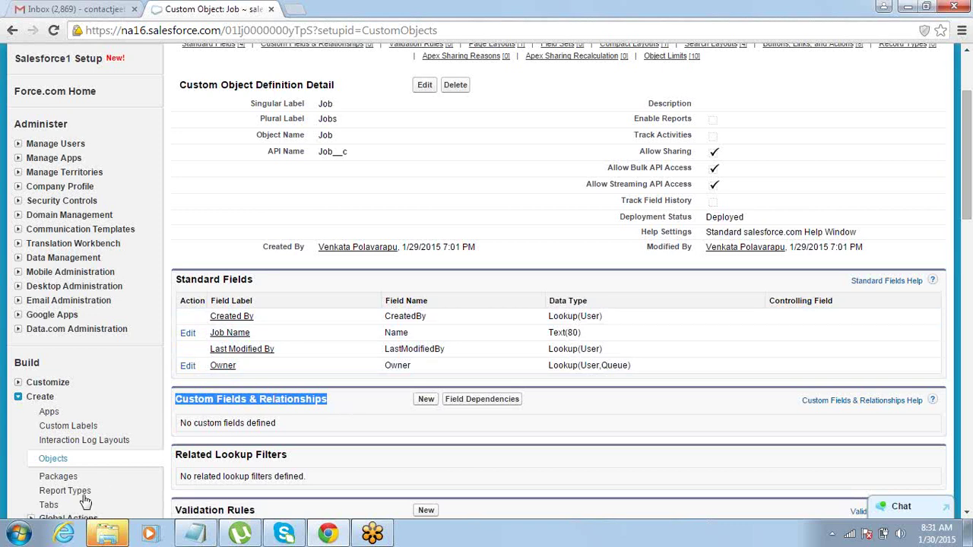
click(19, 535)
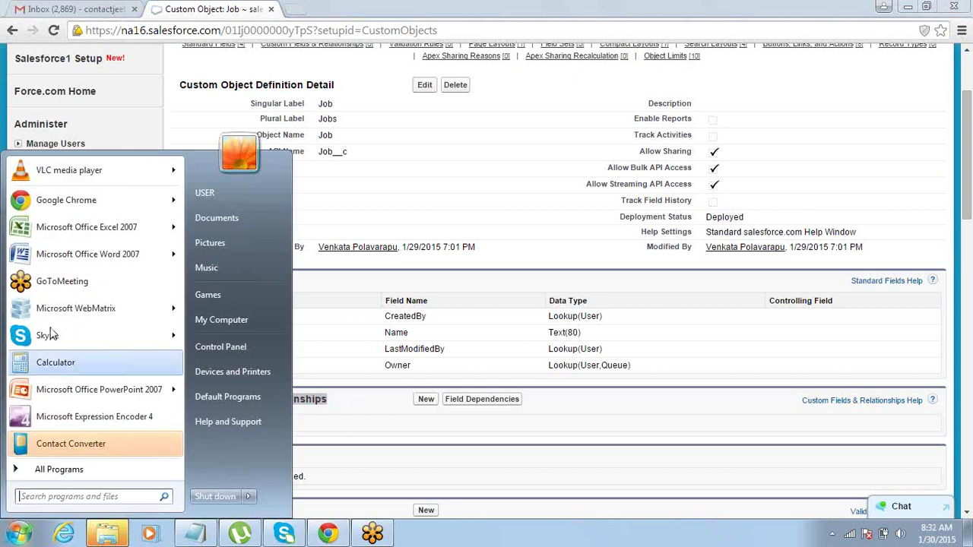
Launch Excel 2007 and add a bold 'Jobs' title merged across B2:F2.
click(87, 236)
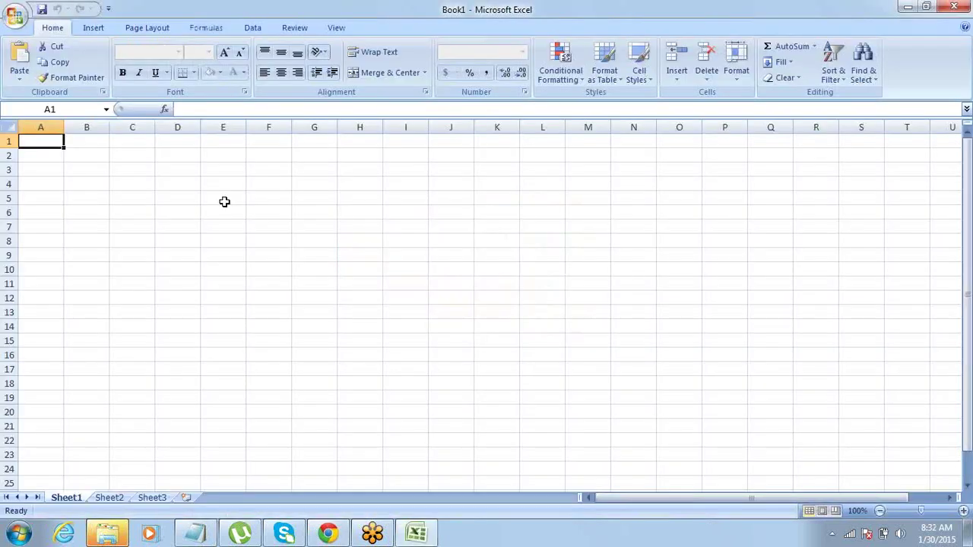
click(98, 155)
key(shift+Right)
key(shift+Right)
key(shift+Right)
key(shift+Right)
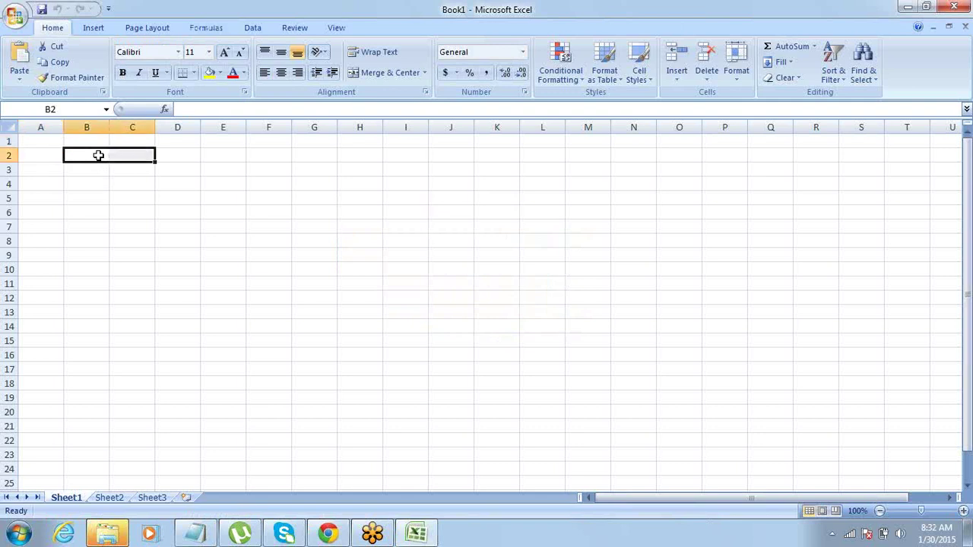
click(388, 74)
text(Jobs)
key(Tab)
key(Left)
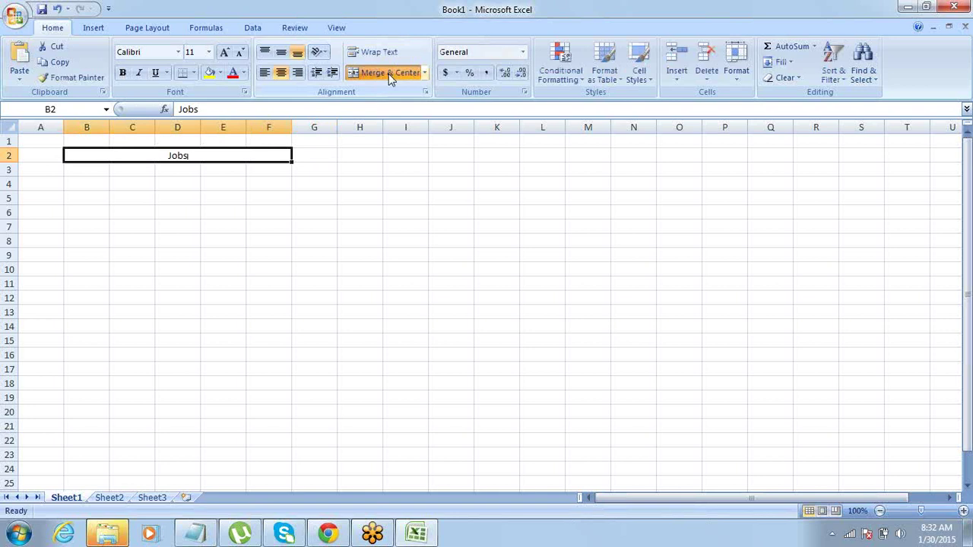
key(ctrl+b)
Enter the heading 'Name' in cell B3.
key(Down)
key(Left)
key(Left)
key(Left)
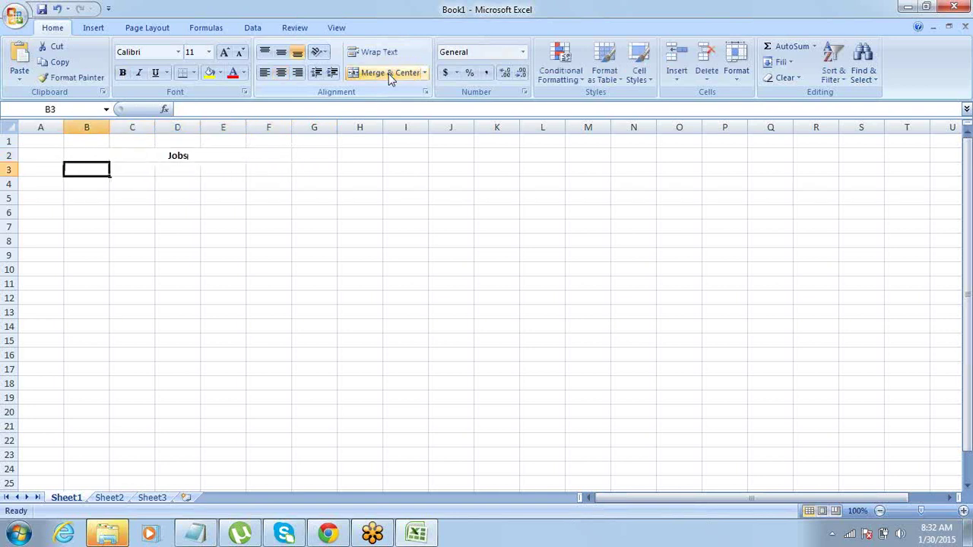
text(Name)
key(Tab)
key(Tab)
key(Left)
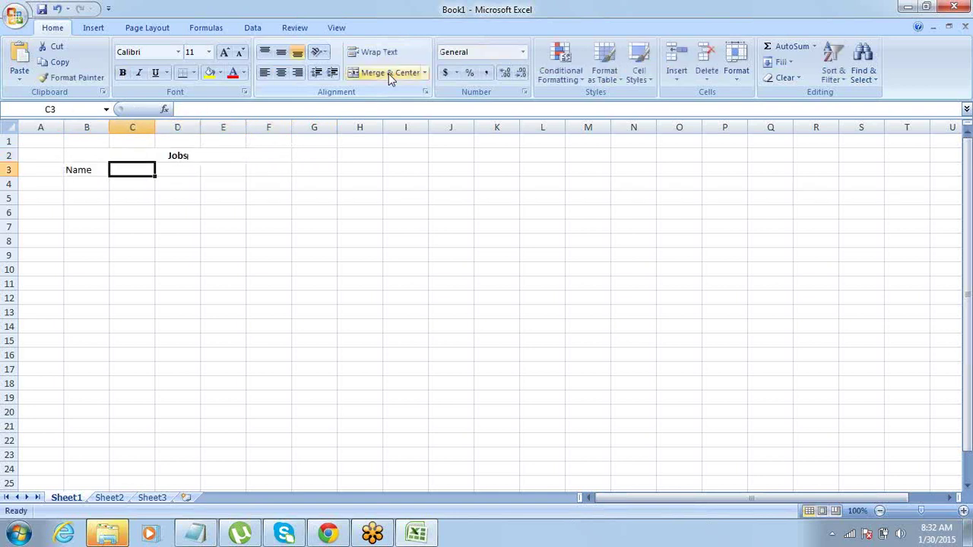
key(Left)
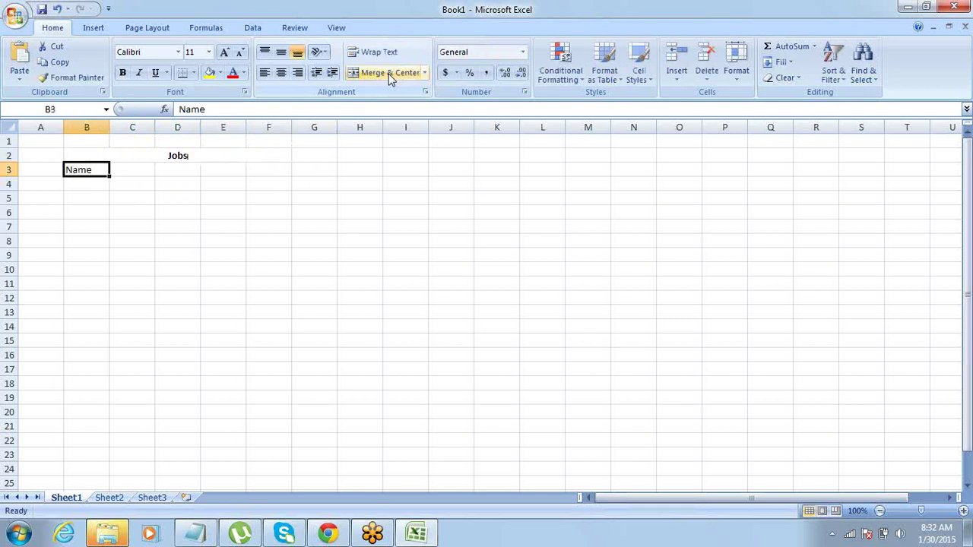
key(Tab)
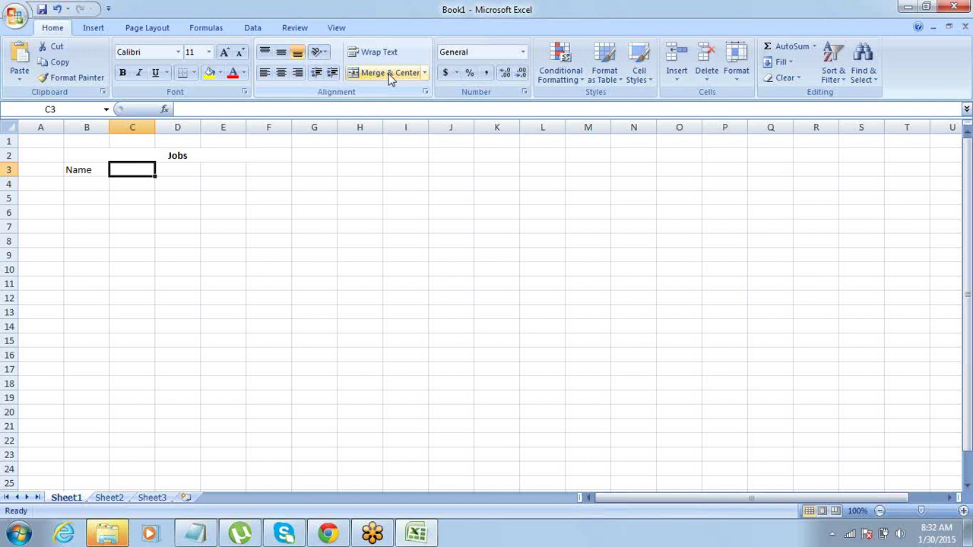
Enter 'Posted ON' in C3 and widen column C to fit it.
text(Po)
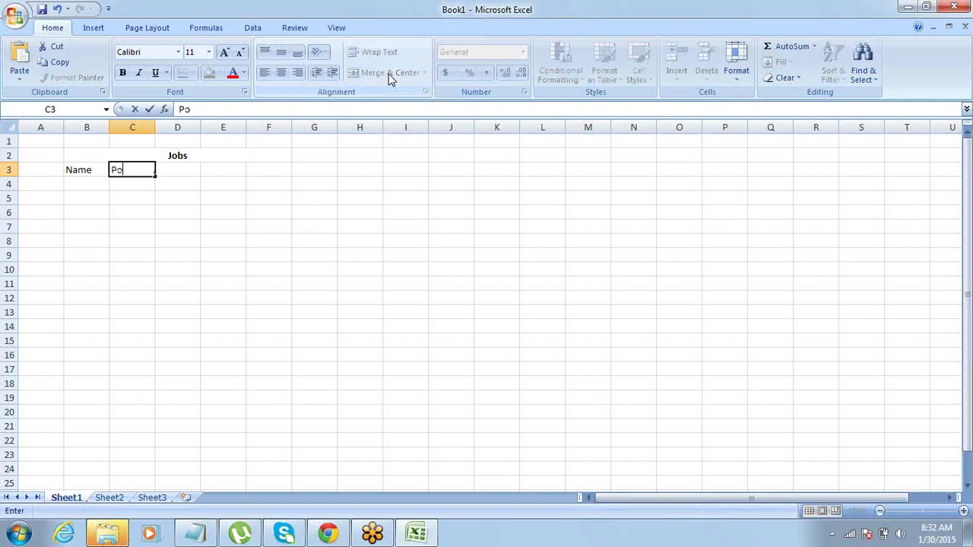
text(sted ON)
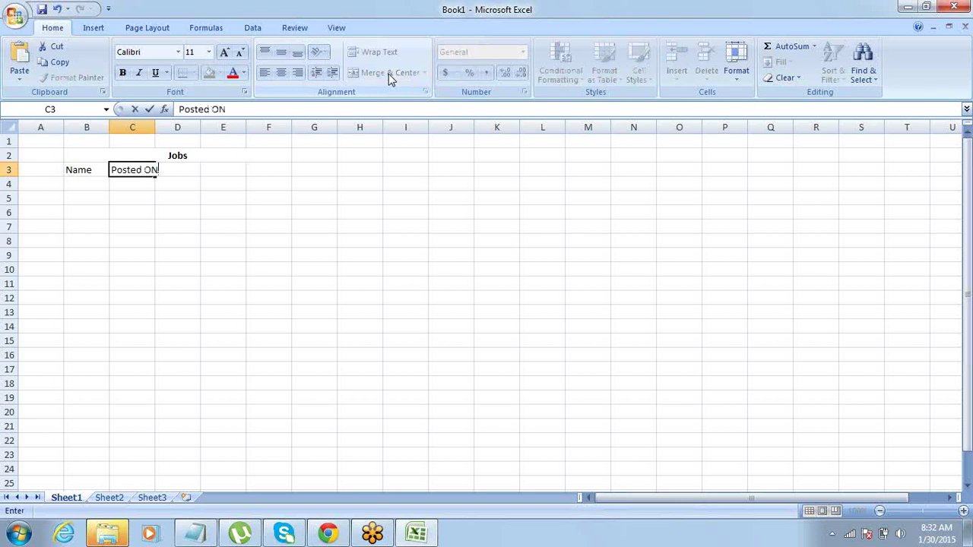
key(Tab)
key(Left)
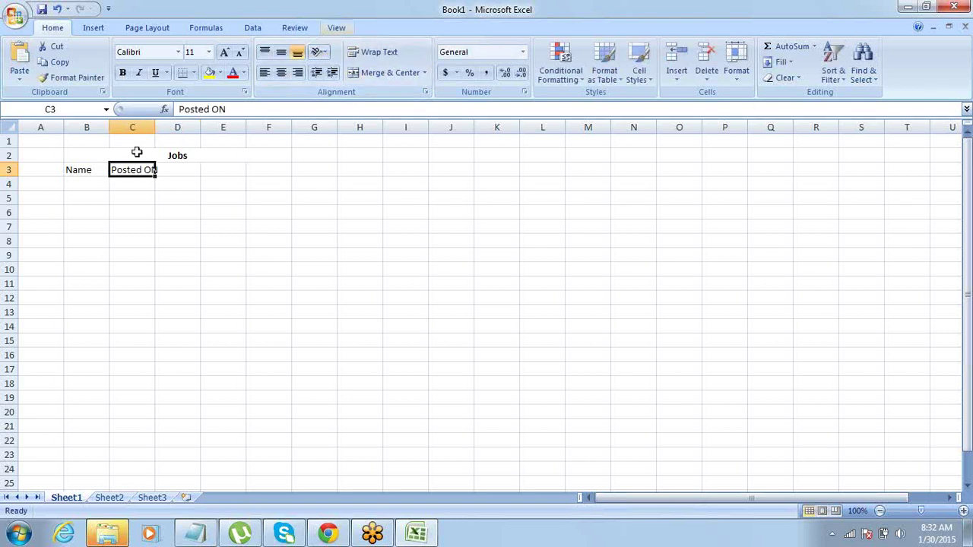
drag(155, 127, 187, 127)
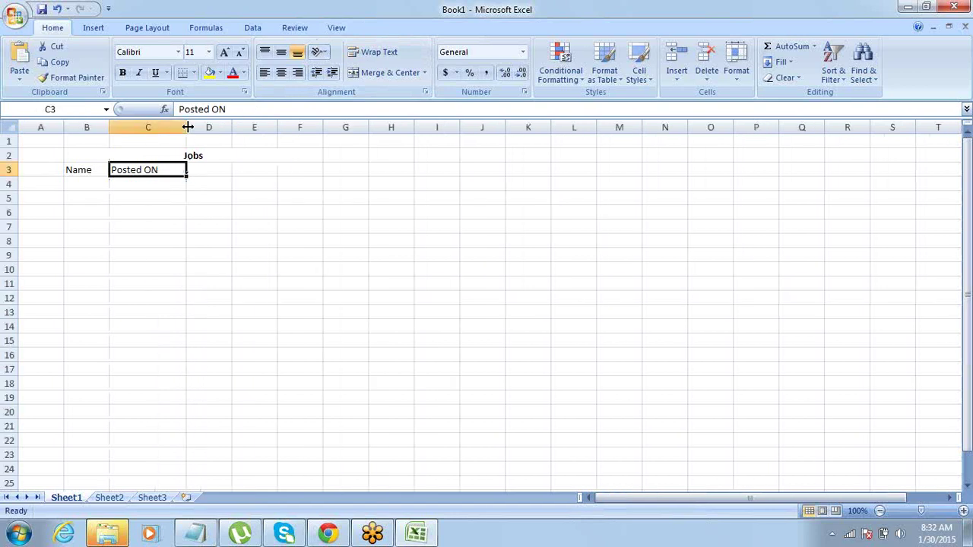
Add 'Min Salary' in D3 and 'Max Salry' in E3, then narrow column C slightly.
click(216, 170)
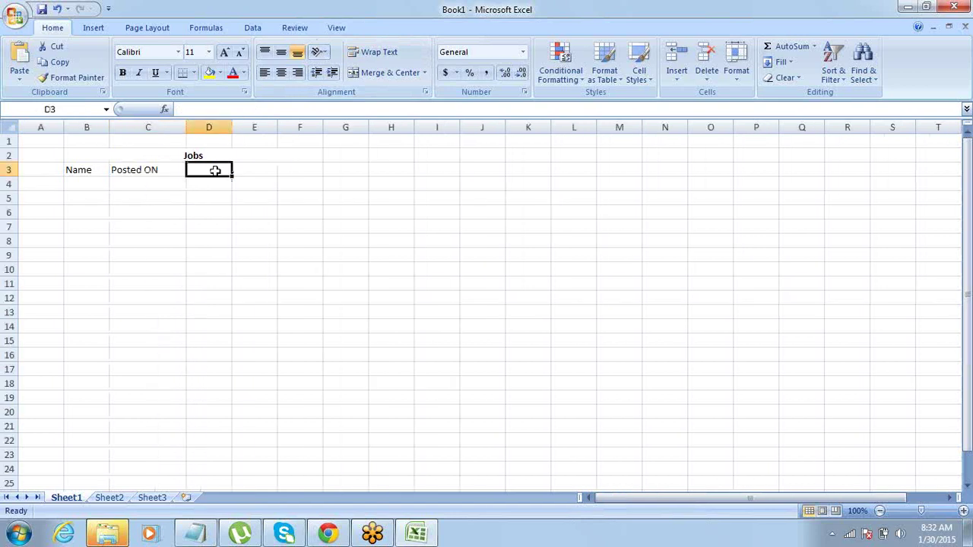
text(Salary)
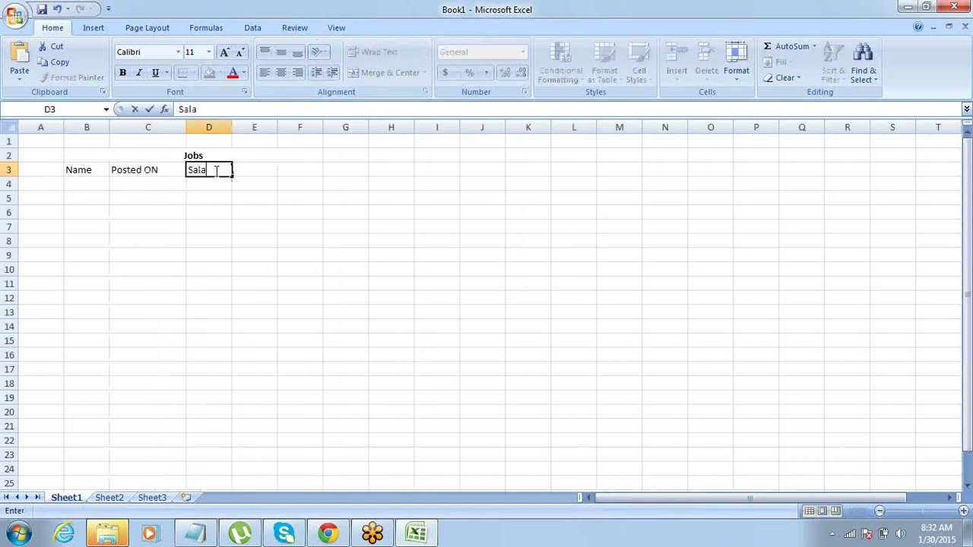
key(BackSpace)
key(BackSpace)
key(BackSpace)
key(BackSpace)
key(BackSpace)
key(BackSpace)
text(Min Salary)
key(Tab)
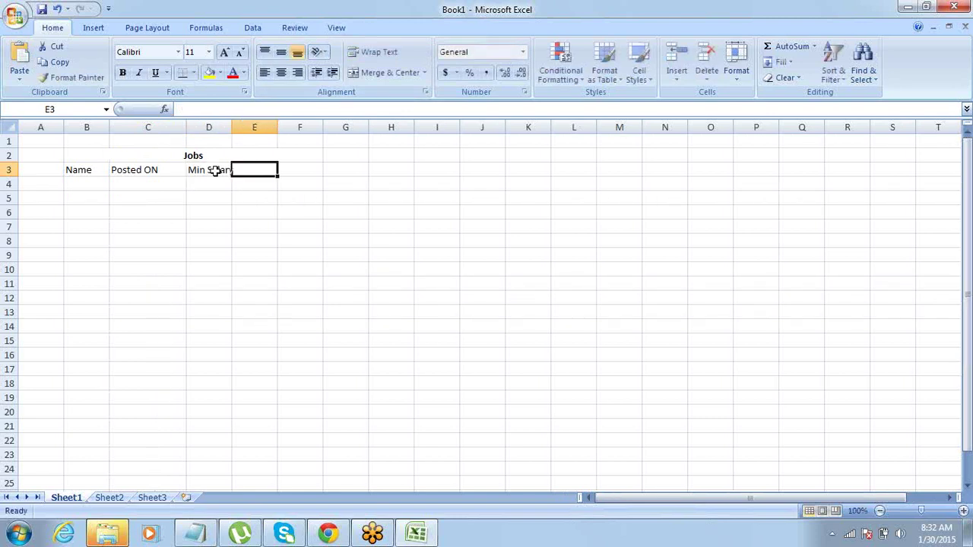
text(Max Salry)
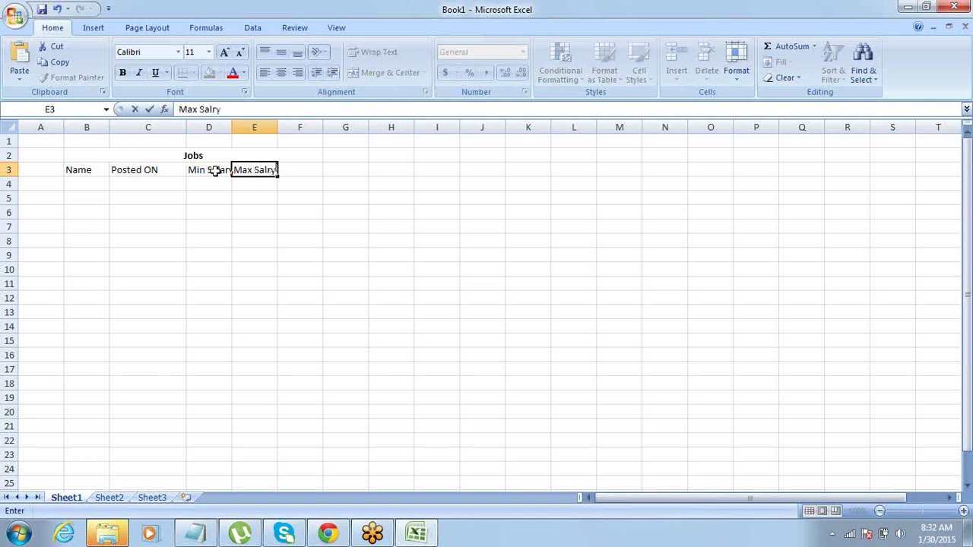
key(Tab)
key(Left)
key(Left)
key(Left)
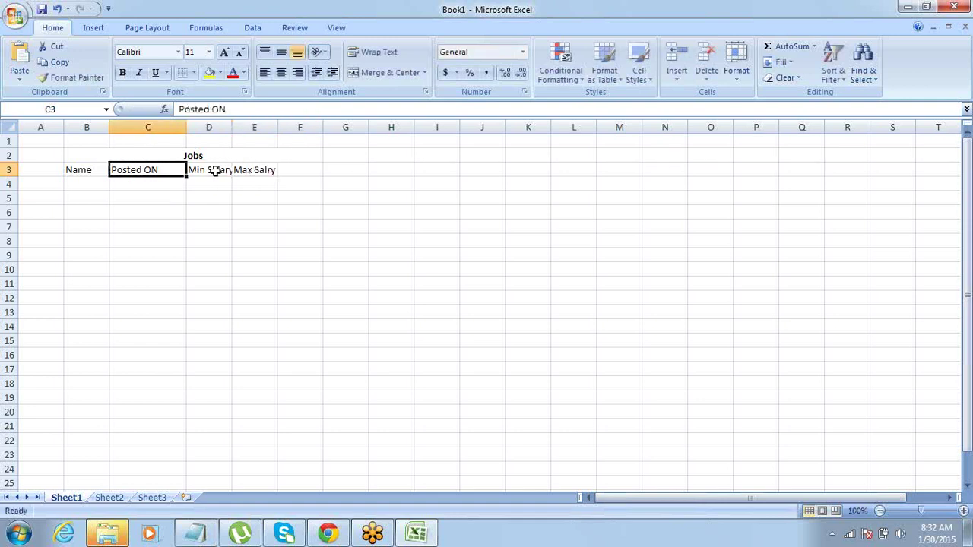
drag(187, 127, 433, 127)
Add the headings 'Job Title' in F3 and 'Location' in G3.
click(399, 175)
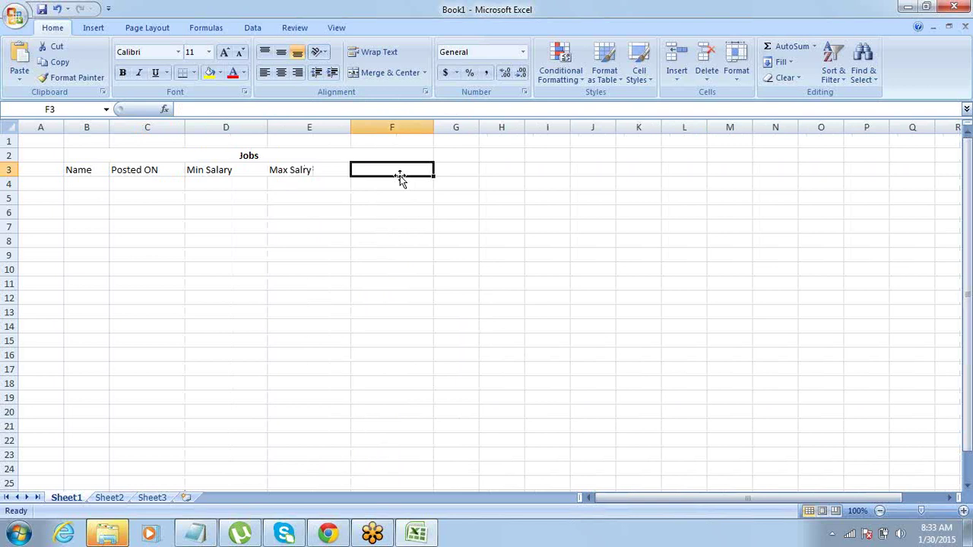
text(Job Title)
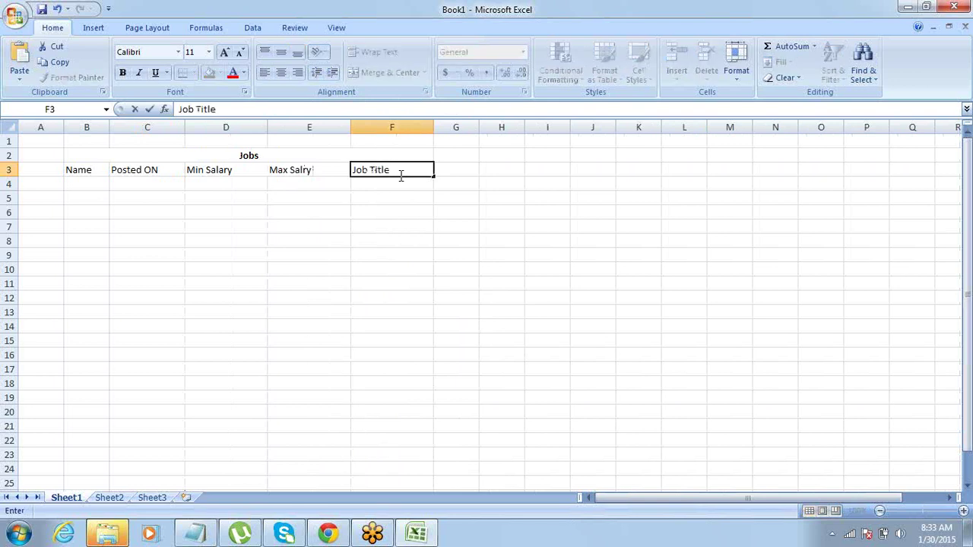
key(Return)
click(400, 176)
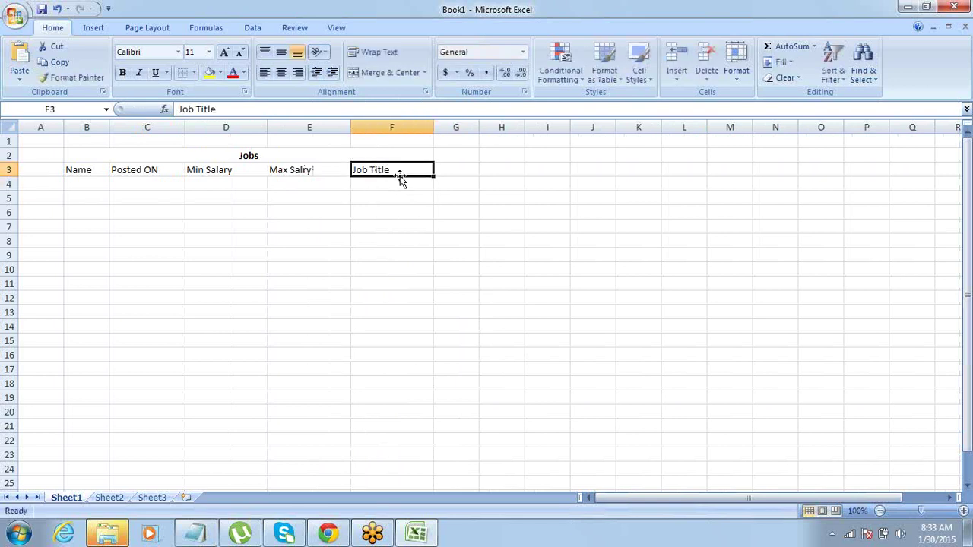
key(Tab)
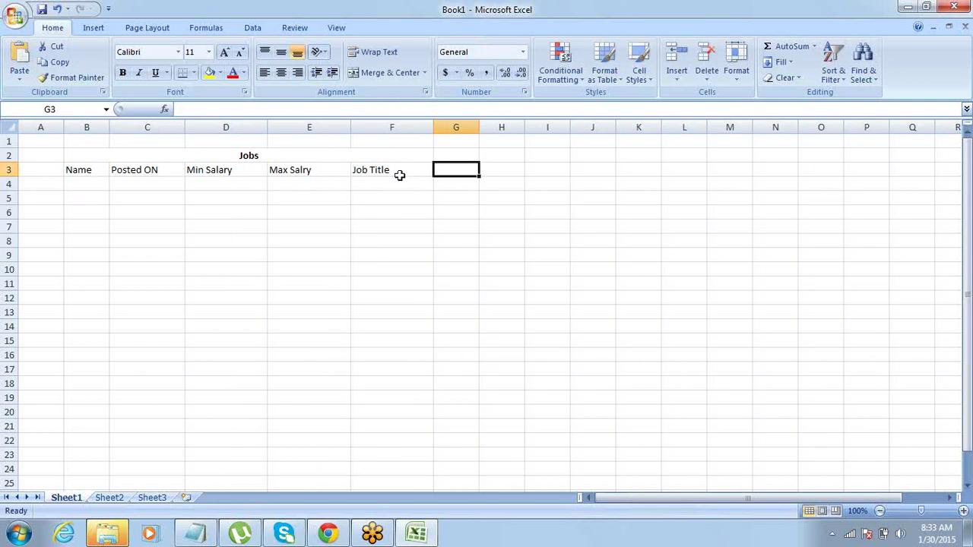
click(400, 176)
key(Tab)
text(Location)
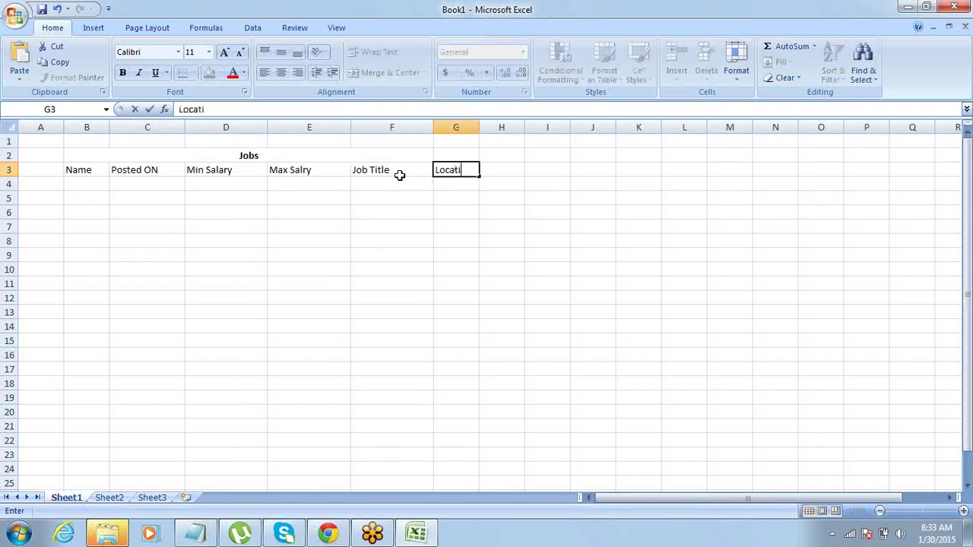
key(Left)
key(Left)
key(Left)
key(Left)
key(Left)
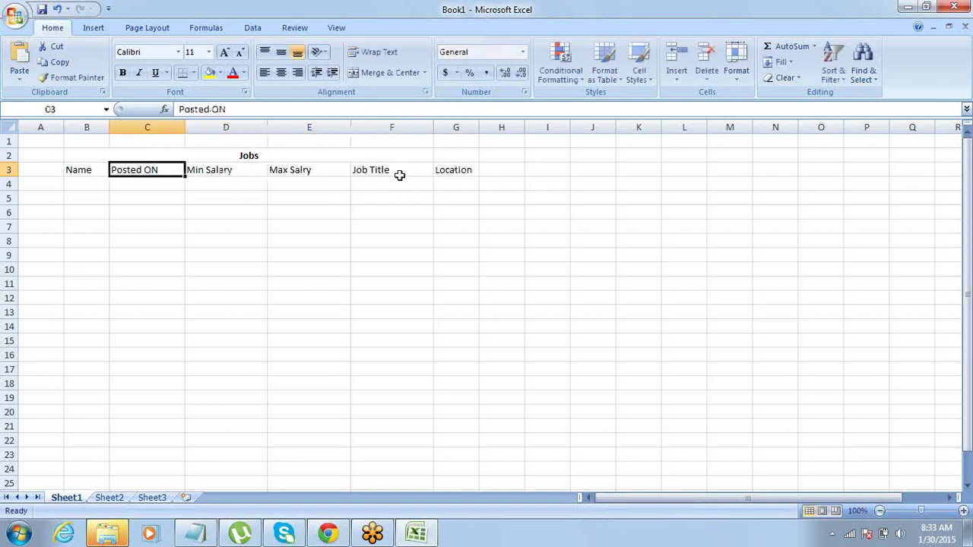
key(Right)
key(Right)
key(Right)
key(Right)
key(Right)
key(Left)
key(Left)
key(Left)
key(Left)
key(Left)
key(Right)
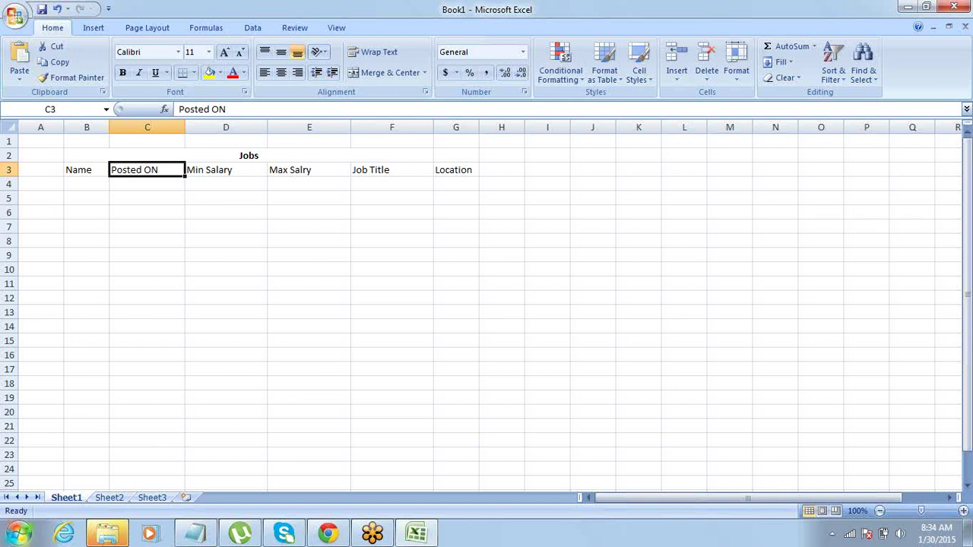
Switch from Sheet1's Jobs headings to the empty Sheet2 of Book1.
click(106, 499)
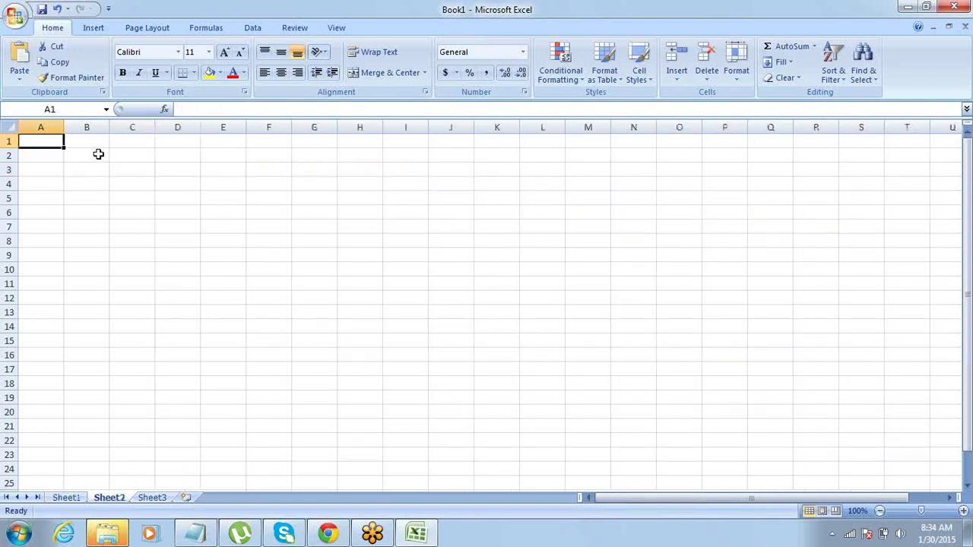
Merge and centre B2:C2 and enter the title 'Jobs'.
drag(98, 152, 134, 155)
click(396, 75)
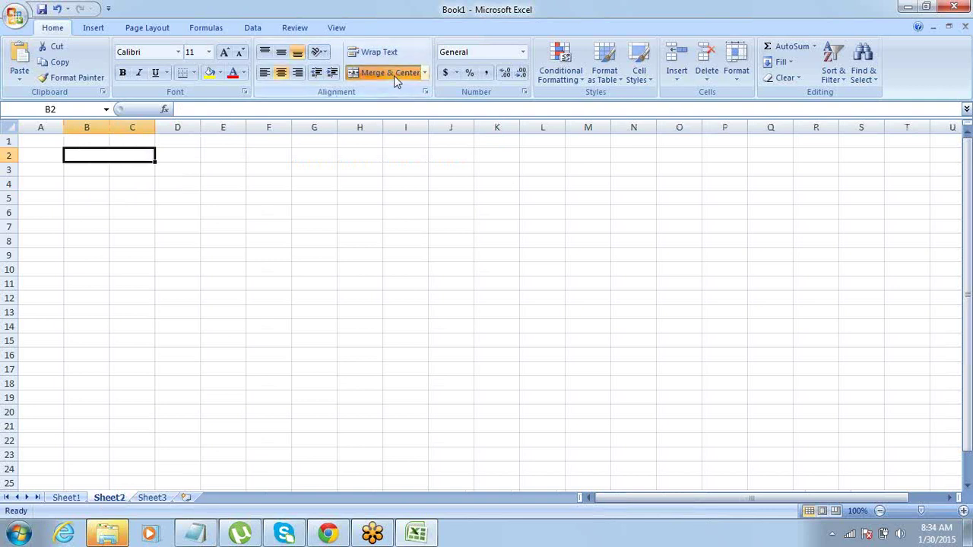
text(Jobs)
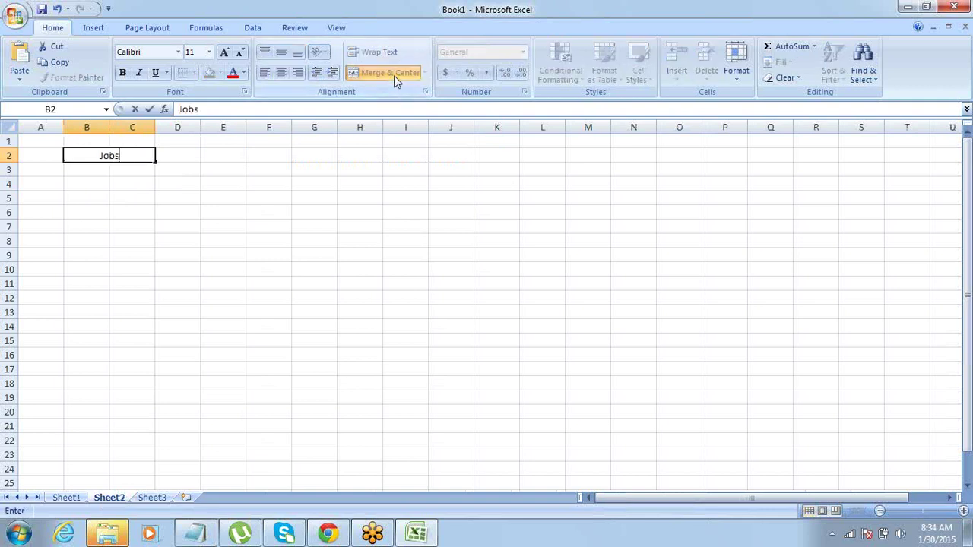
key(Return)
Enter the field names Name, Posted On and Min Salary down B3:B5.
key(Left)
text(Name)
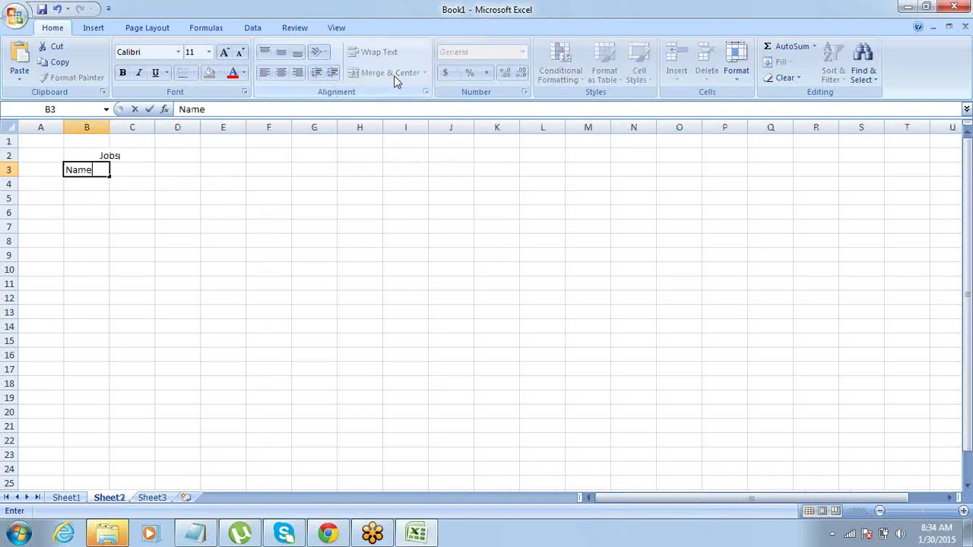
key(Return)
key(Up)
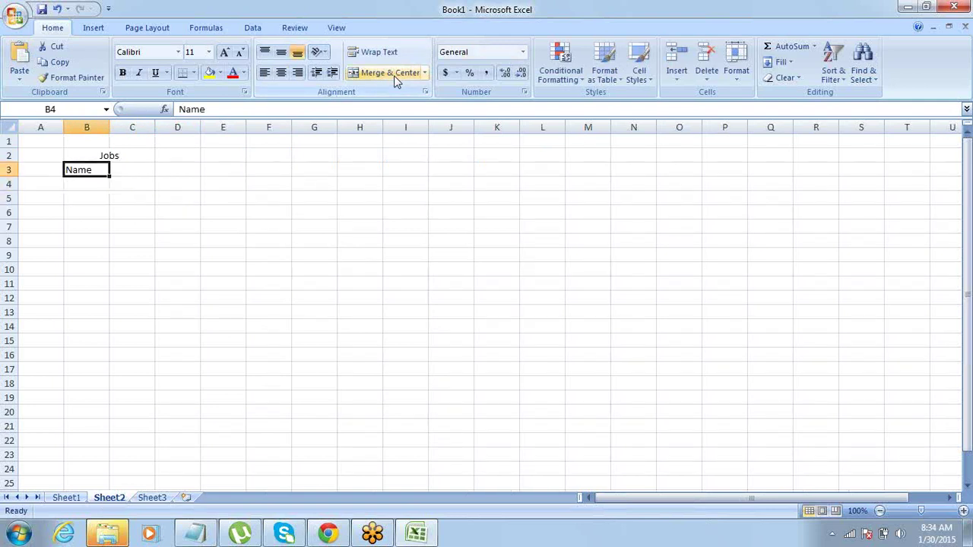
key(Down)
text(Posted On)
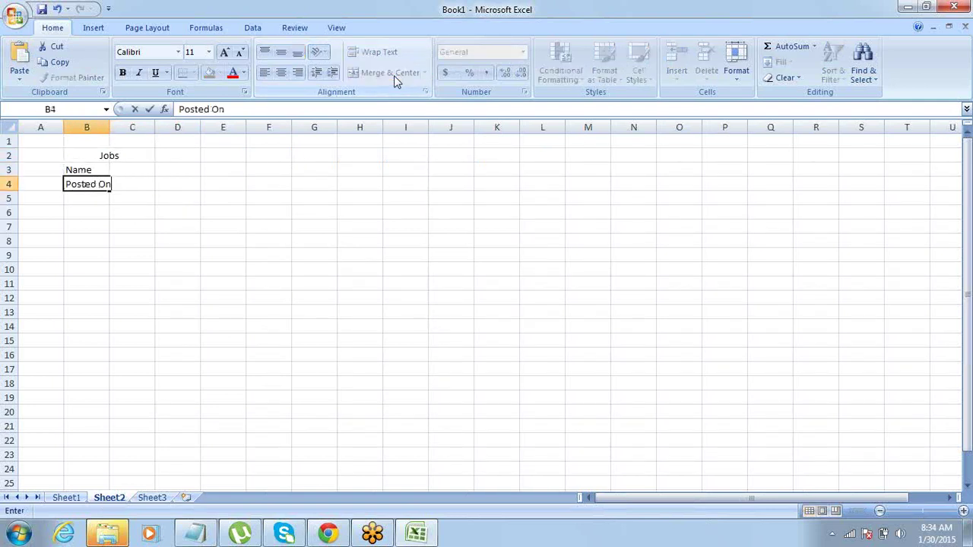
key(Return)
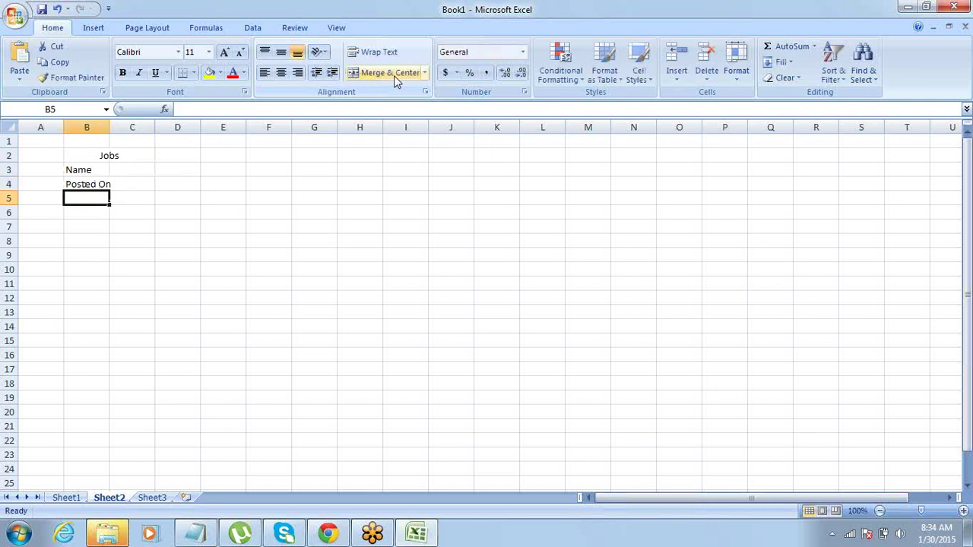
text(Minin)
key(BackSpace)
key(BackSpace)
key(BackSpace)
key(BackSpace)
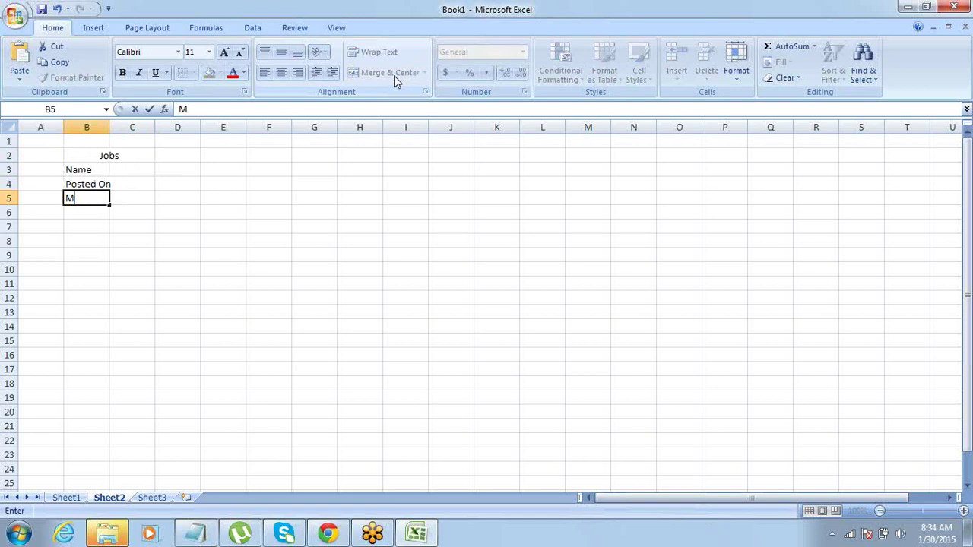
text(in Salary)
key(ctrl+Return)
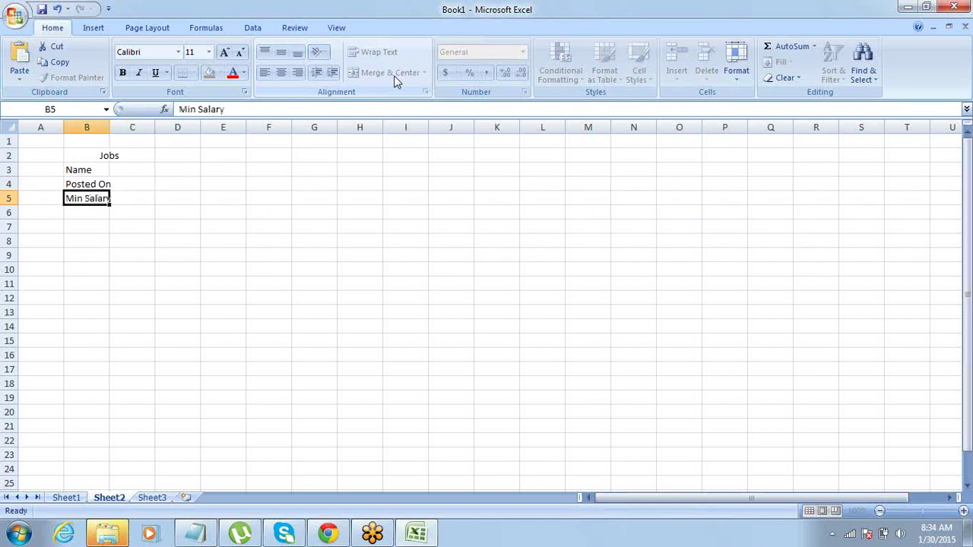
Add Max Salary, Job Title and JD in B6:B8 and widen column B to fit.
key(Return)
text(Max S)
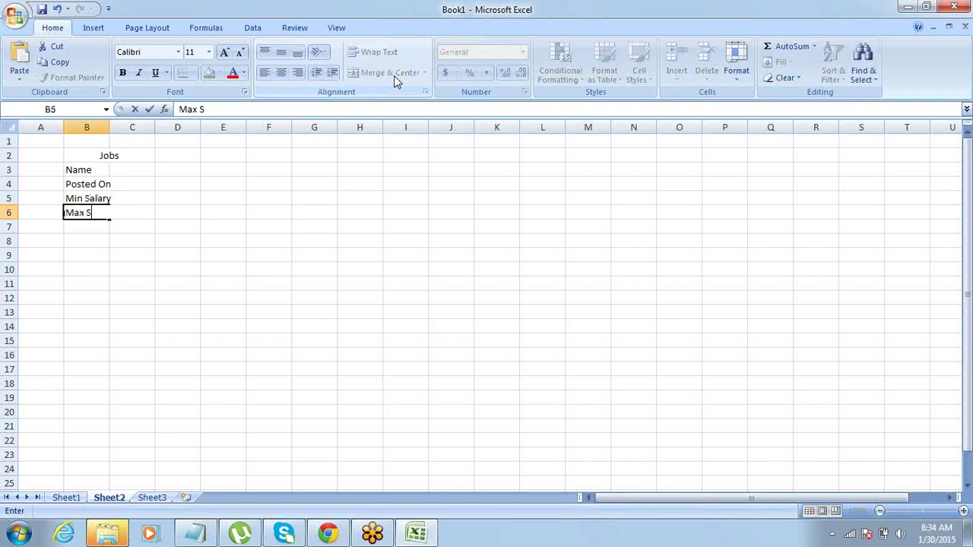
text(alary)
key(Return)
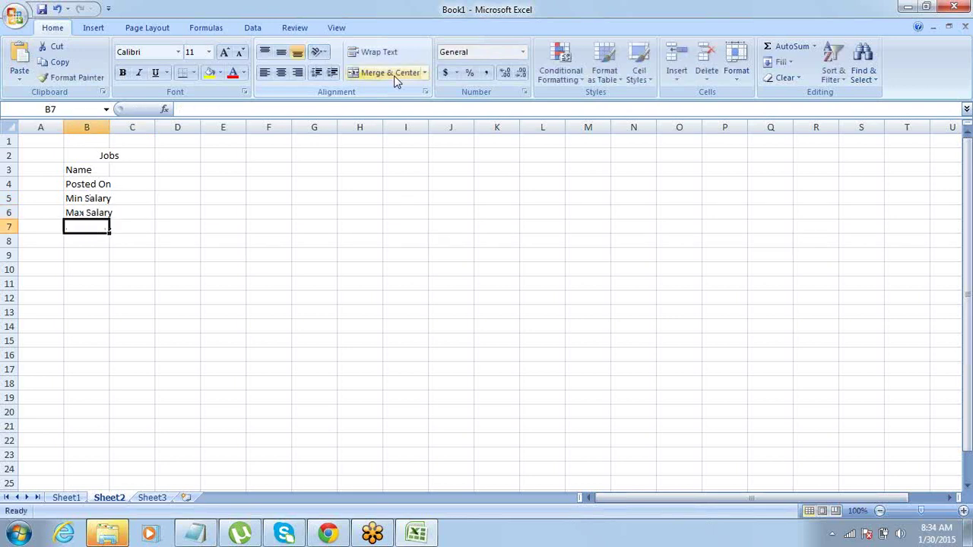
text(Job)
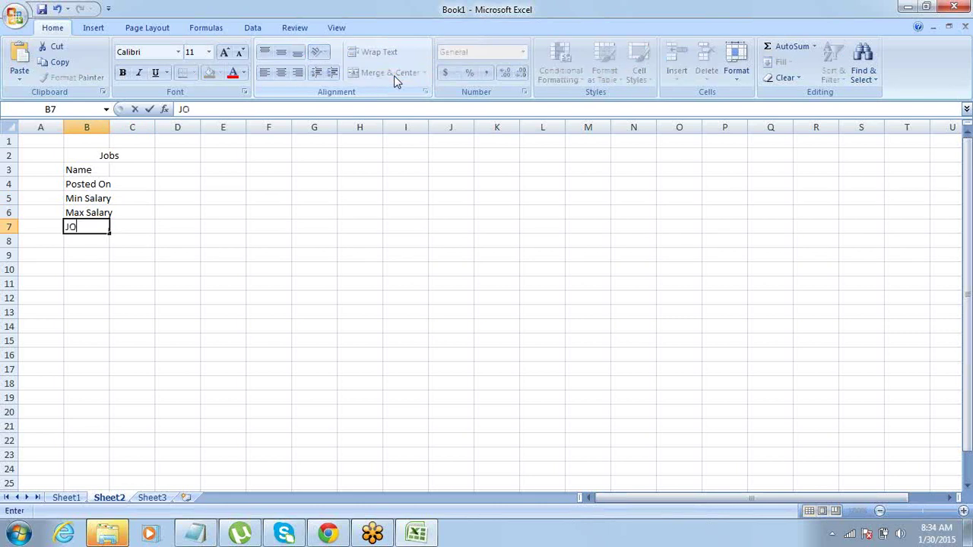
text( Title)
key(Return)
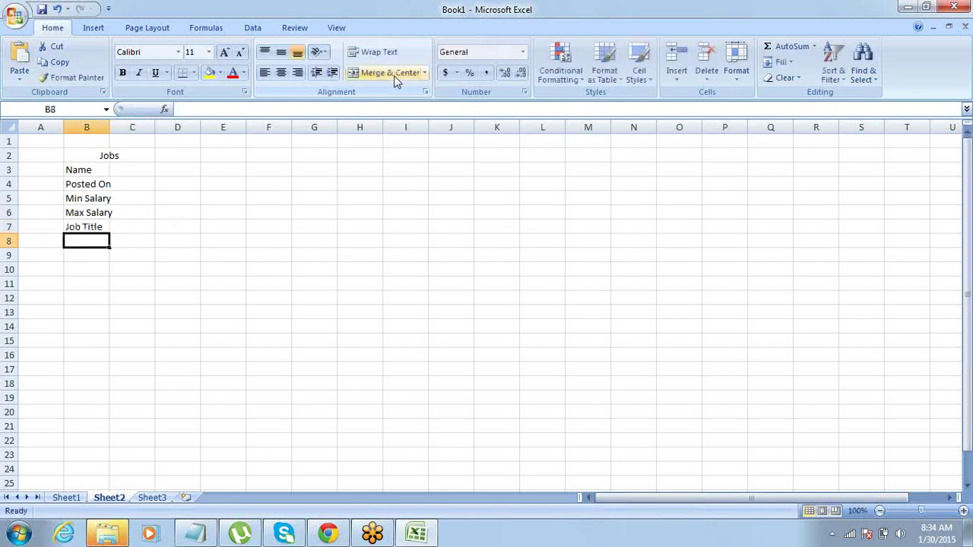
text(JD)
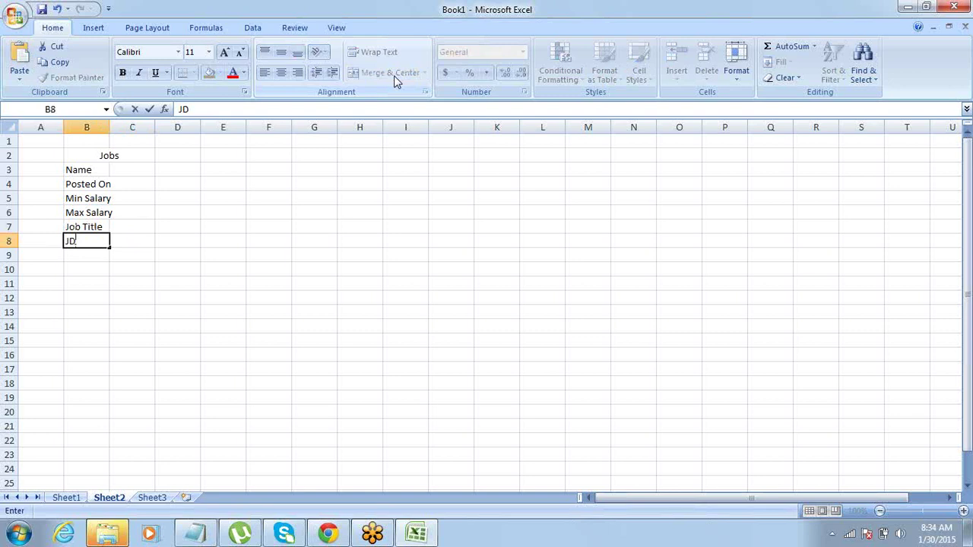
key(Return)
key(Up)
key(Up)
key(Up)
key(Up)
key(Up)
key(Up)
key(Up)
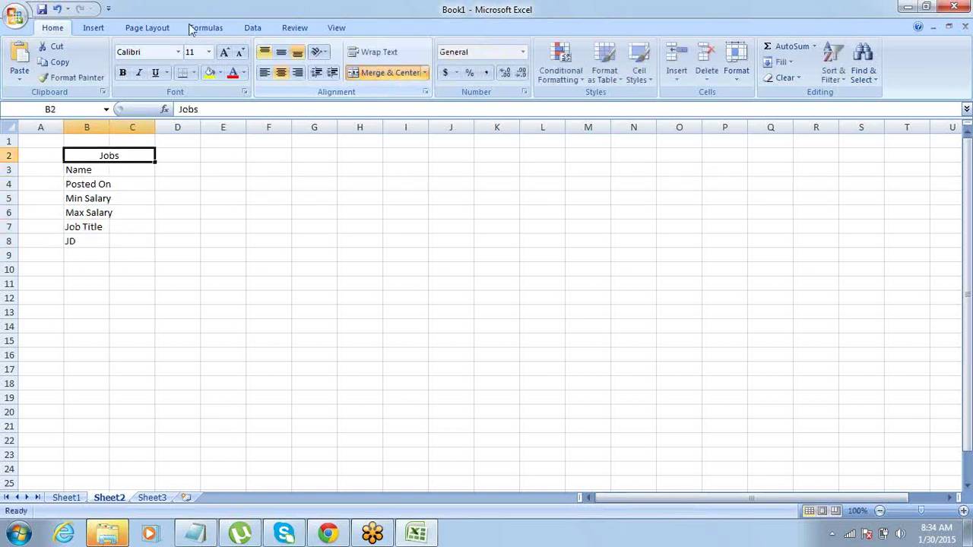
drag(107, 127, 148, 128)
Enter the field types Text for Name and Date for Posted On in C3:C4.
click(165, 193)
key(Up)
key(Left)
key(Left)
key(Up)
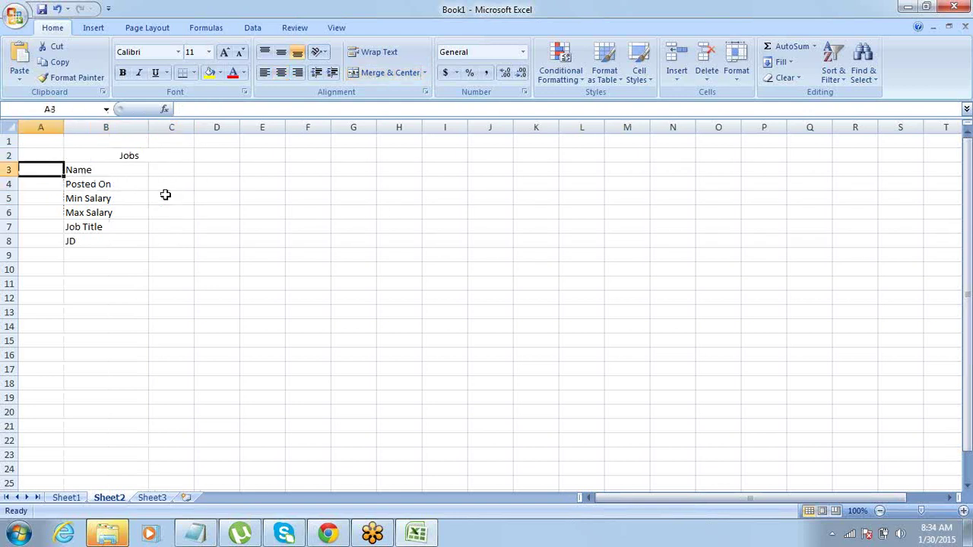
key(Right)
key(Right)
key(Left)
key(Down)
key(Up)
key(Right)
key(shift+Down)
key(shift+Down)
key(shift+Down)
key(shift+Down)
key(shift+Down)
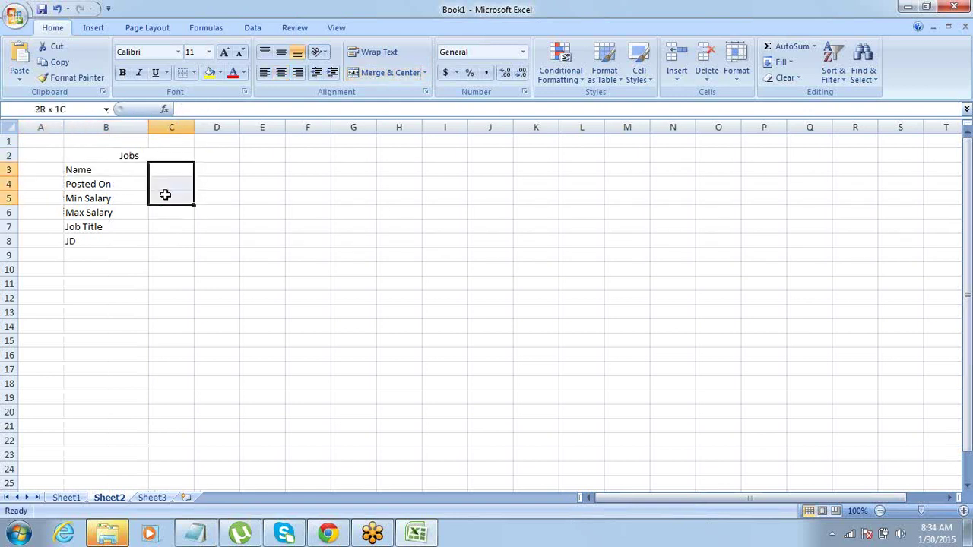
key(Left)
key(Right)
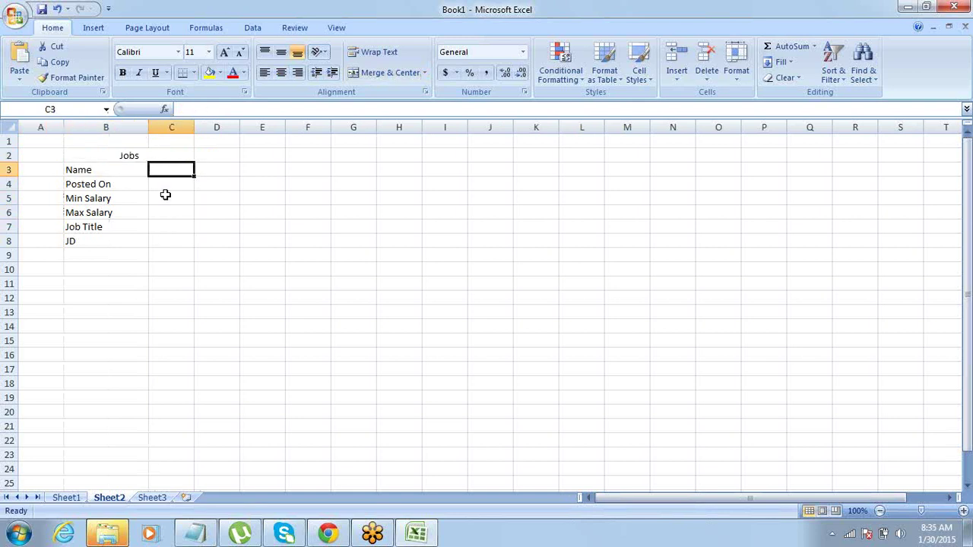
text(Text)
key(Tab)
key(Return)
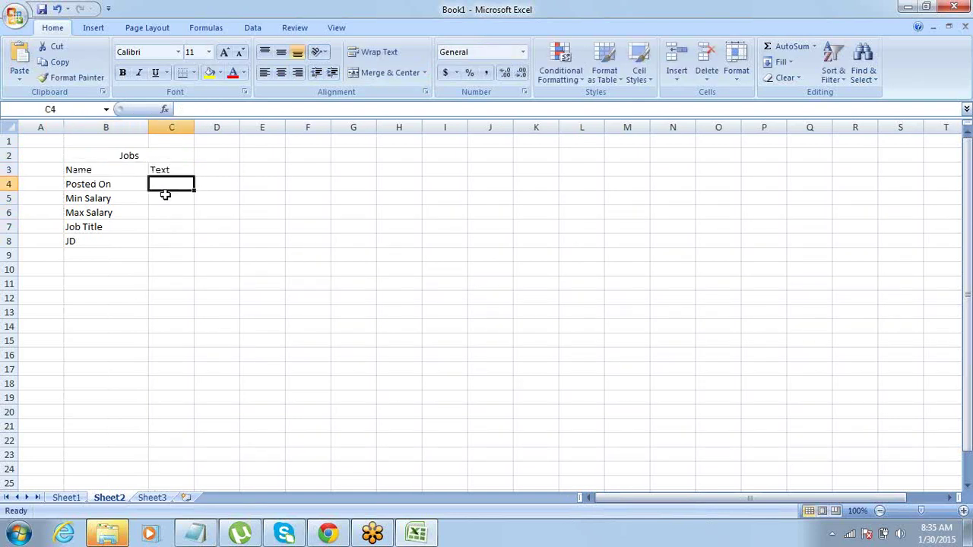
text(Date)
key(Return)
Set Min Salary's type to Currency and fill it down to Max Salary in C6.
key(Left)
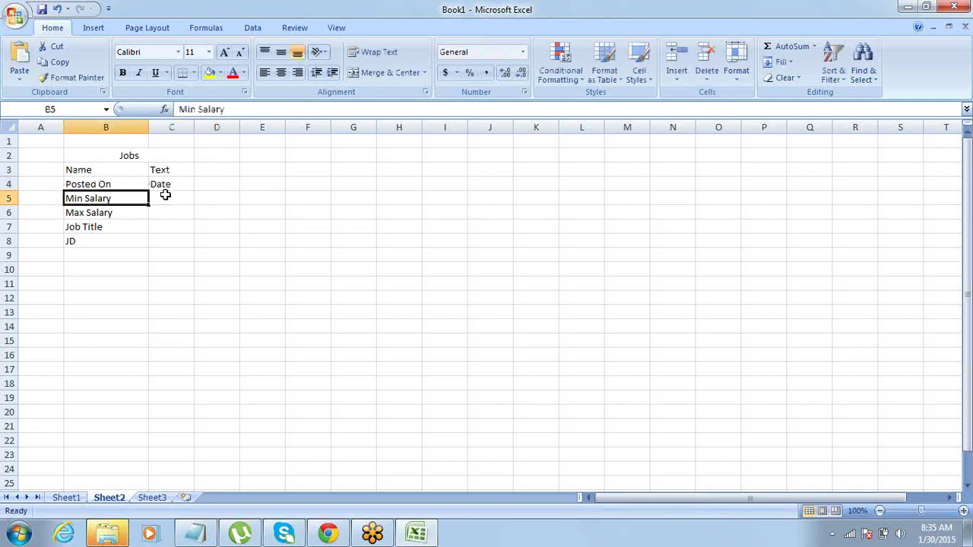
key(Right)
key(Right)
key(Left)
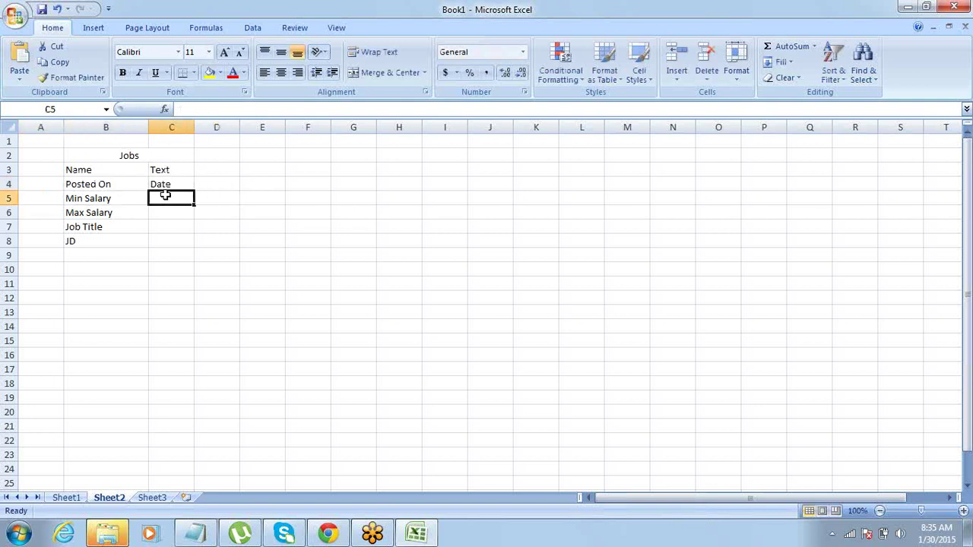
text(Currency)
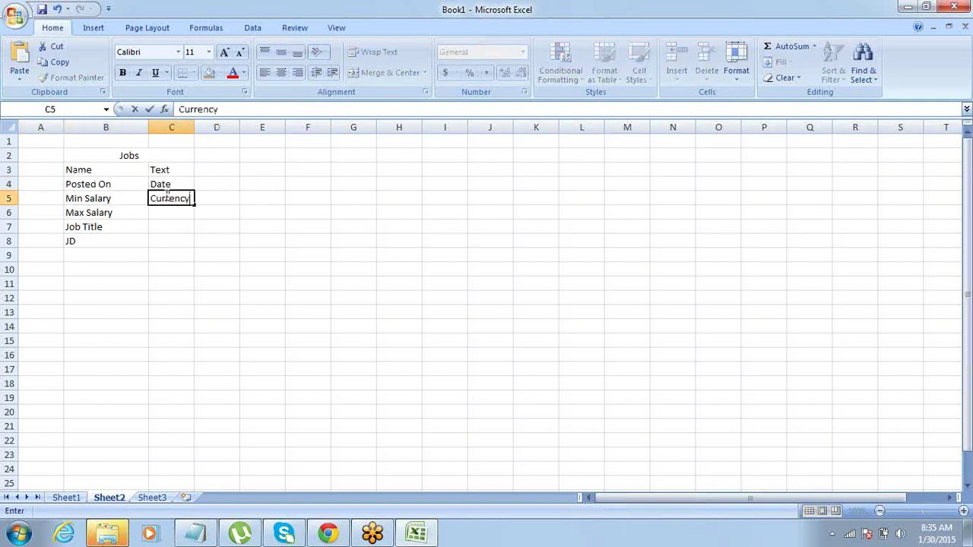
key(Tab)
key(Left)
key(Down)
key(shift+Up)
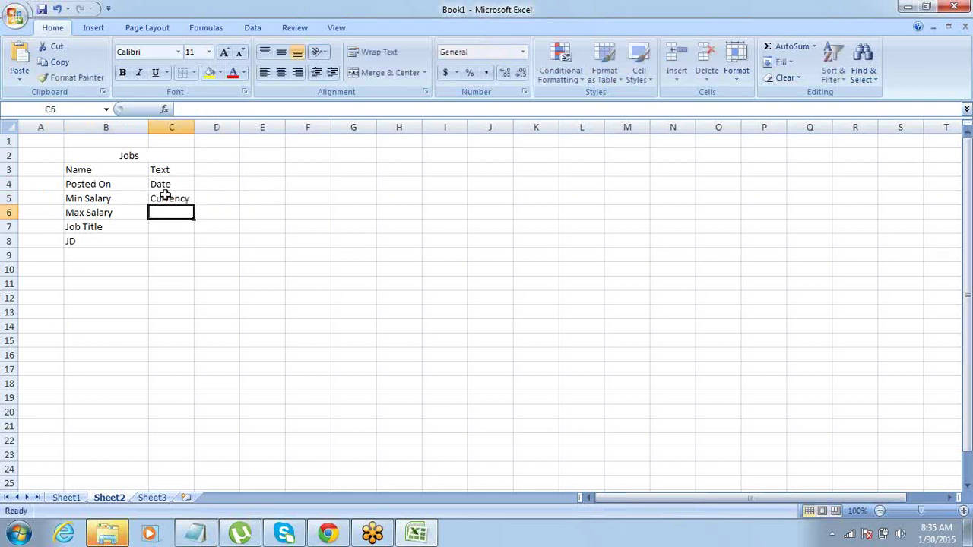
key(ctrl+d)
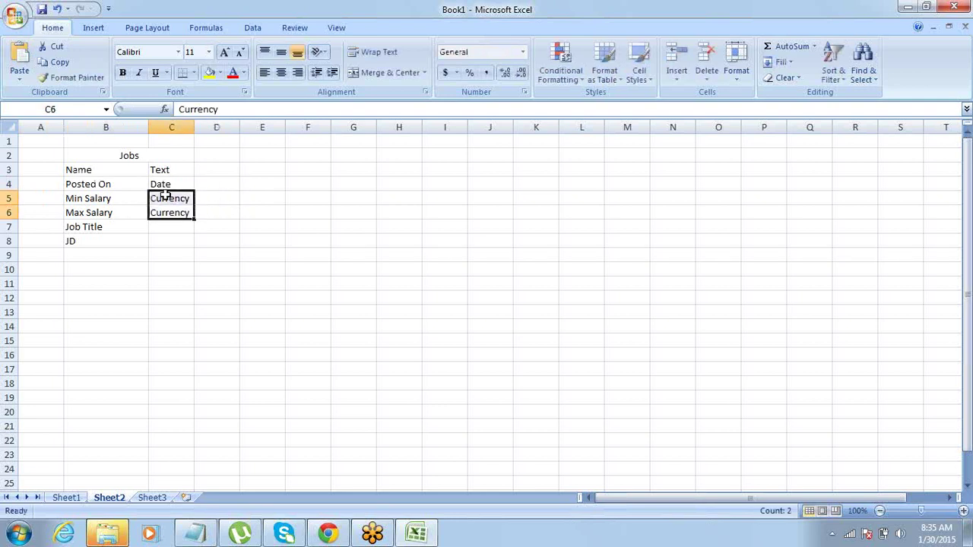
Enter Text for Job Title and Long Text for JD in C7:C8.
key(Down)
key(Left)
key(Left)
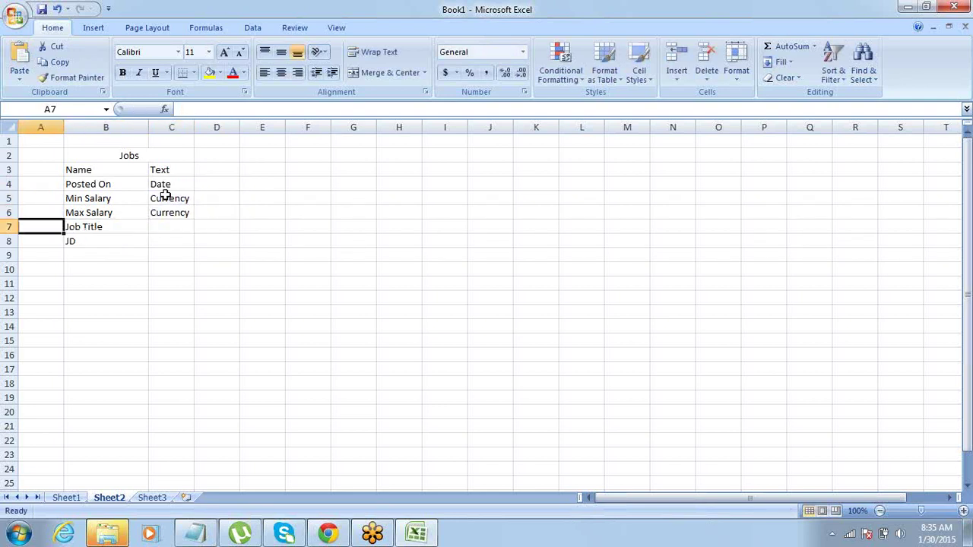
key(Right)
key(Right)
text(Text)
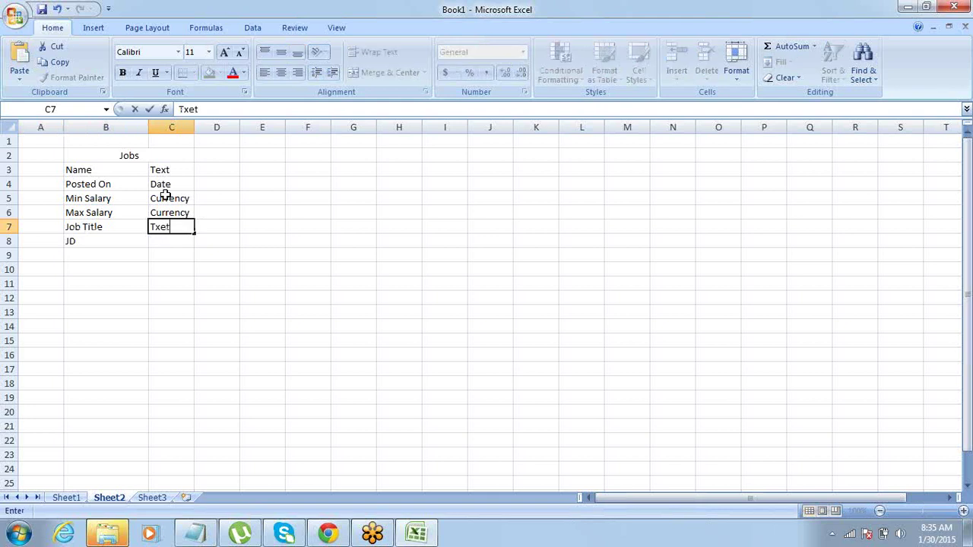
key(BackSpace)
key(BackSpace)
key(BackSpace)
text(ext)
key(Return)
text(Long Text)
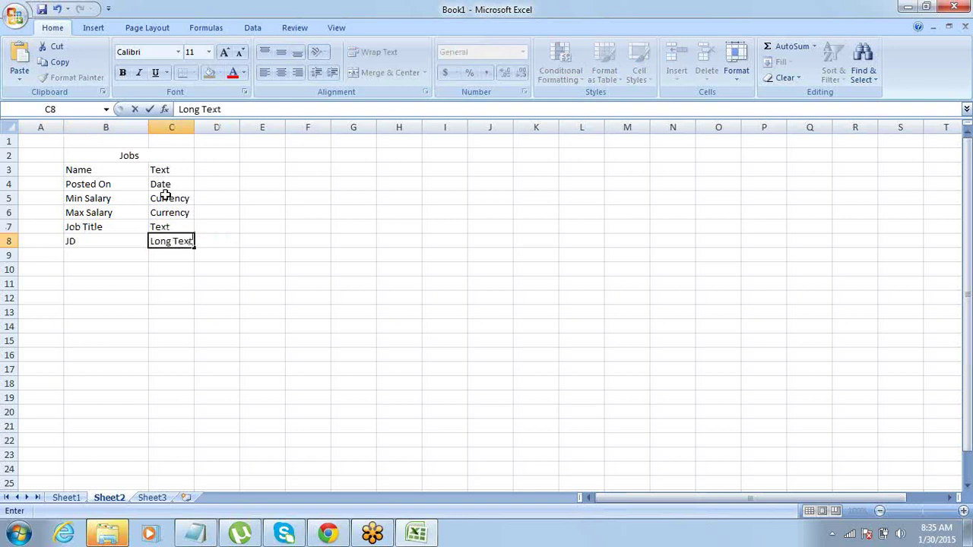
key(Tab)
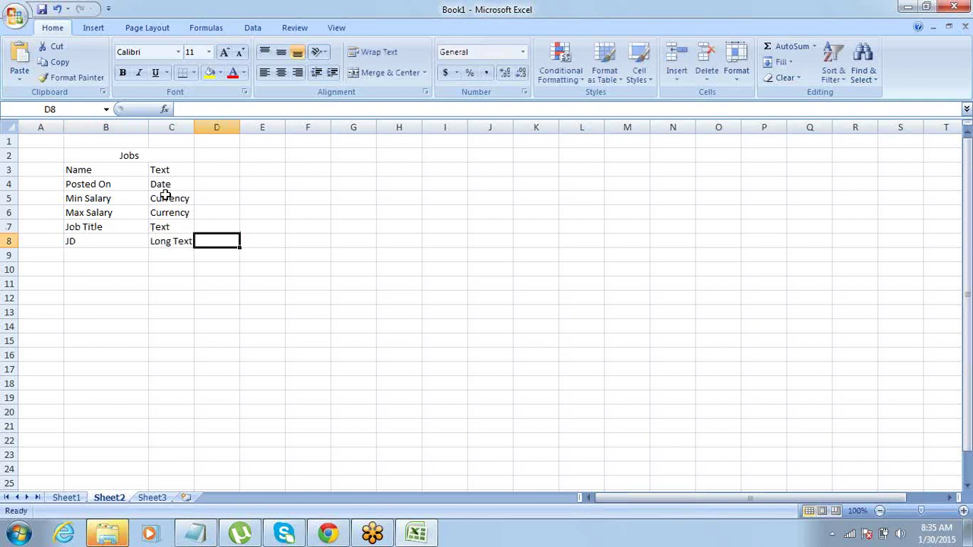
key(shift+Tab)
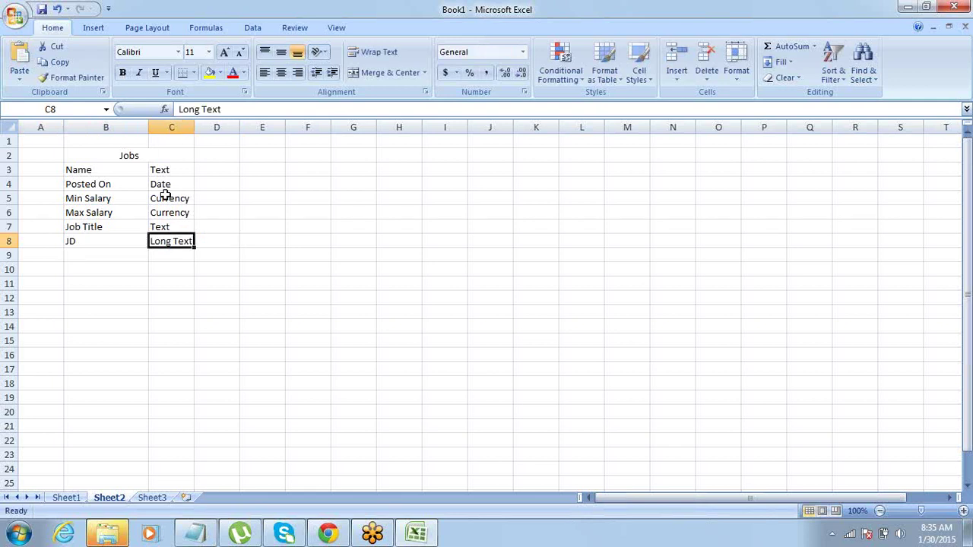
key(Return)
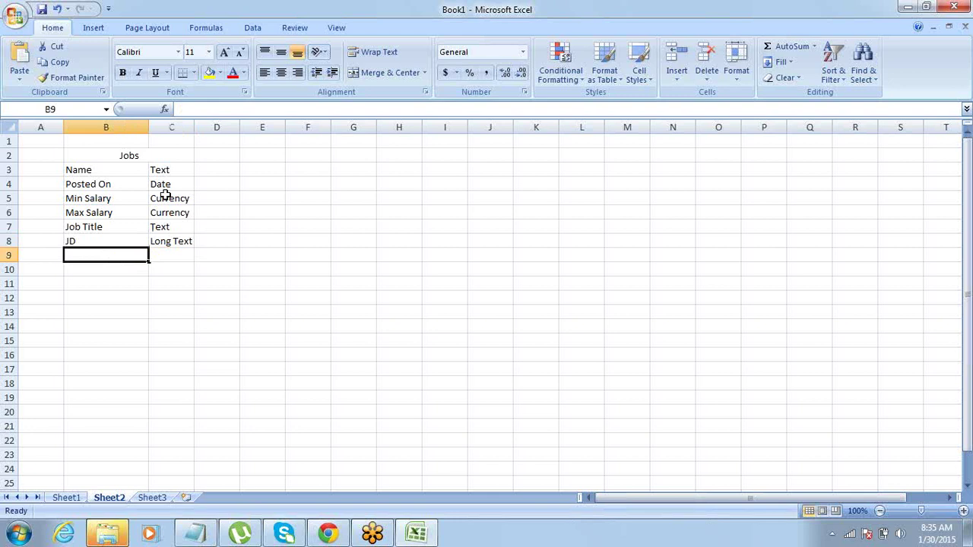
Return to the Jobs title cell and switch back to the Salesforce Job page.
key(Tab)
key(Down)
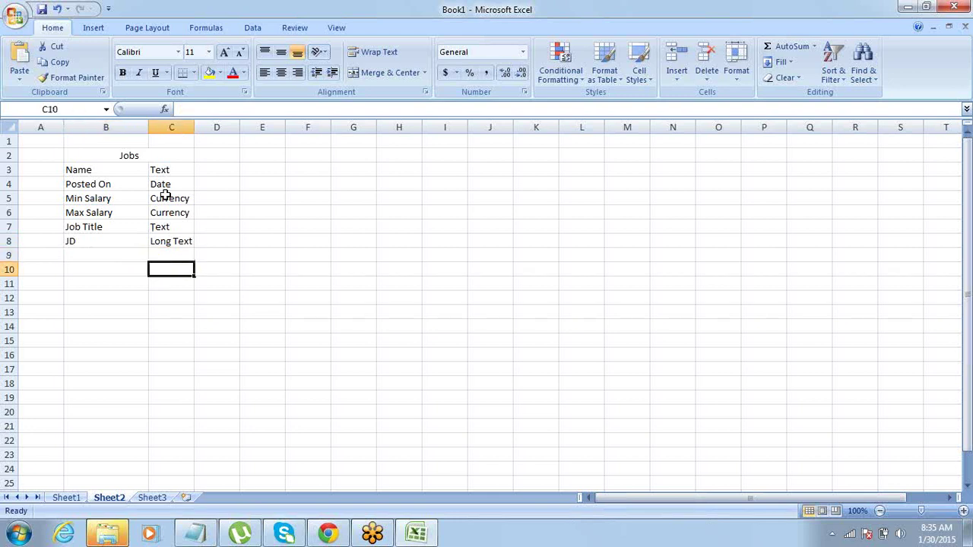
key(Up)
key(Up)
key(Up)
key(Up)
key(Up)
key(Up)
key(Up)
key(Up)
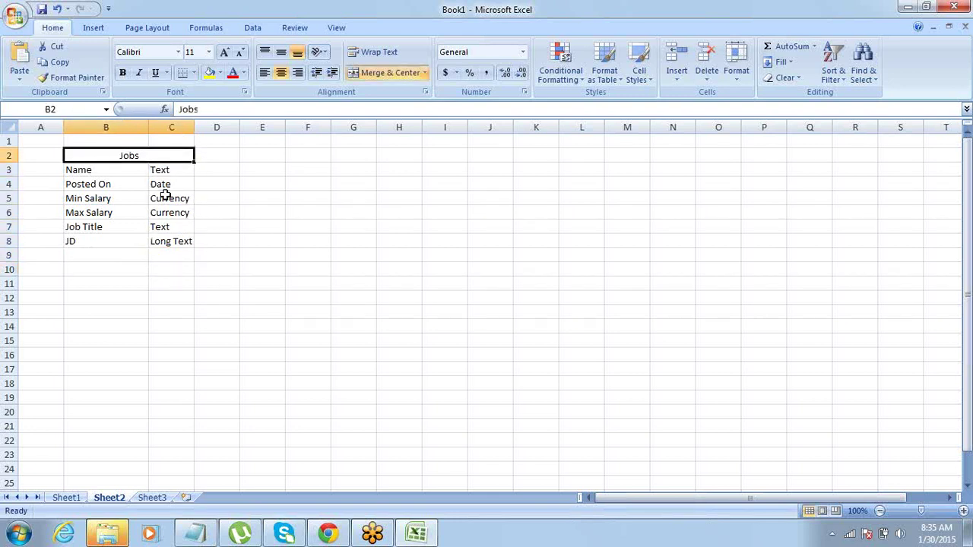
key(Up)
key(Down)
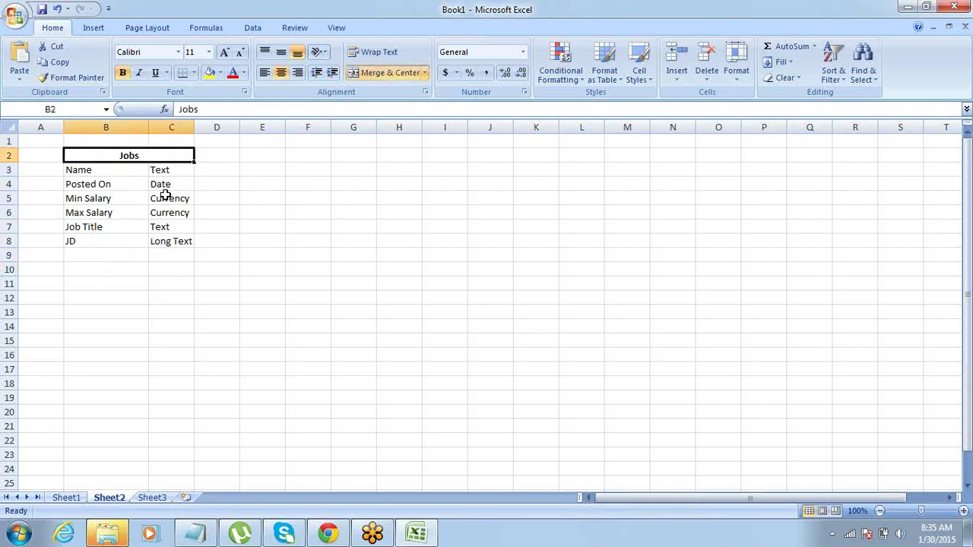
key(alt+Tab)
key(alt+Tab)
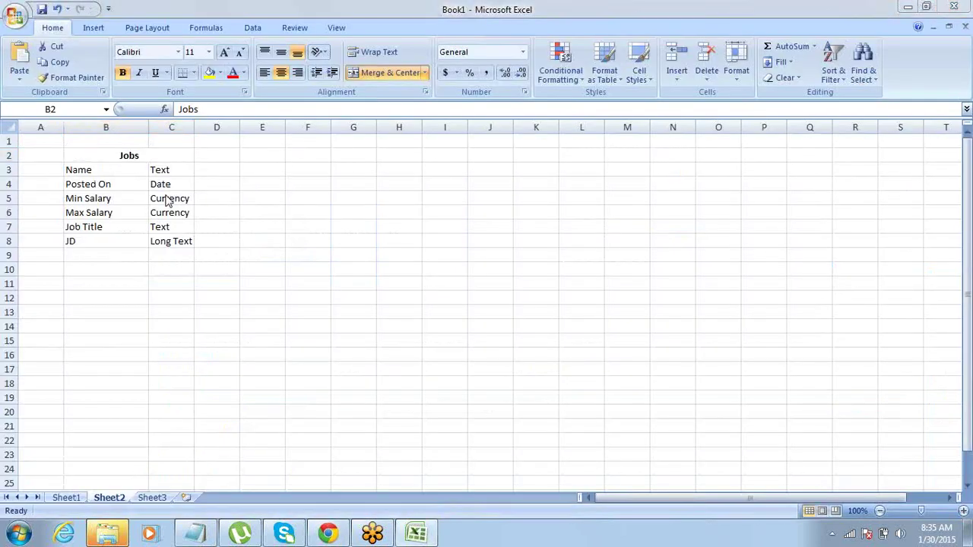
key(alt+Tab)
key(alt+Tab)
key(alt+Tab)
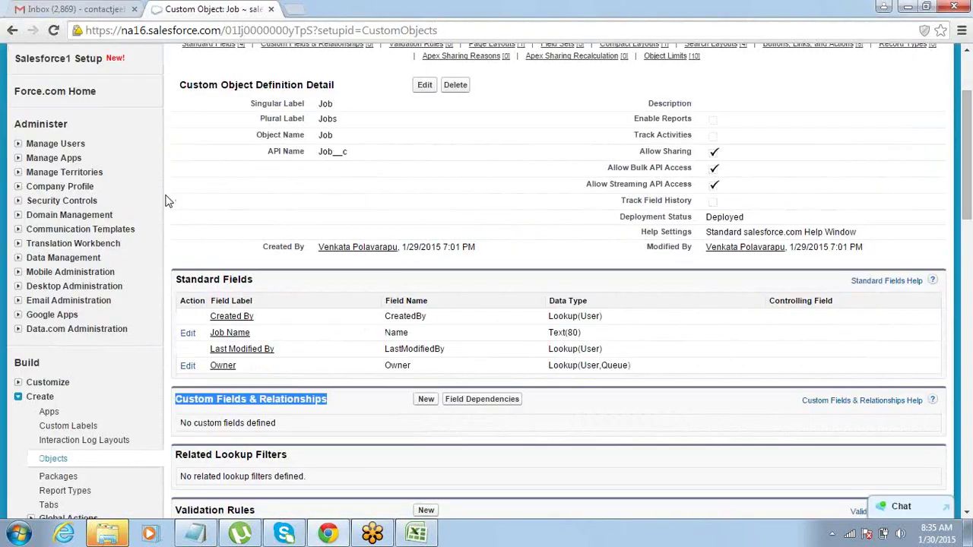
key(alt+Tab)
Compare the Excel field list against the Job object's existing Job Name field.
click(114, 176)
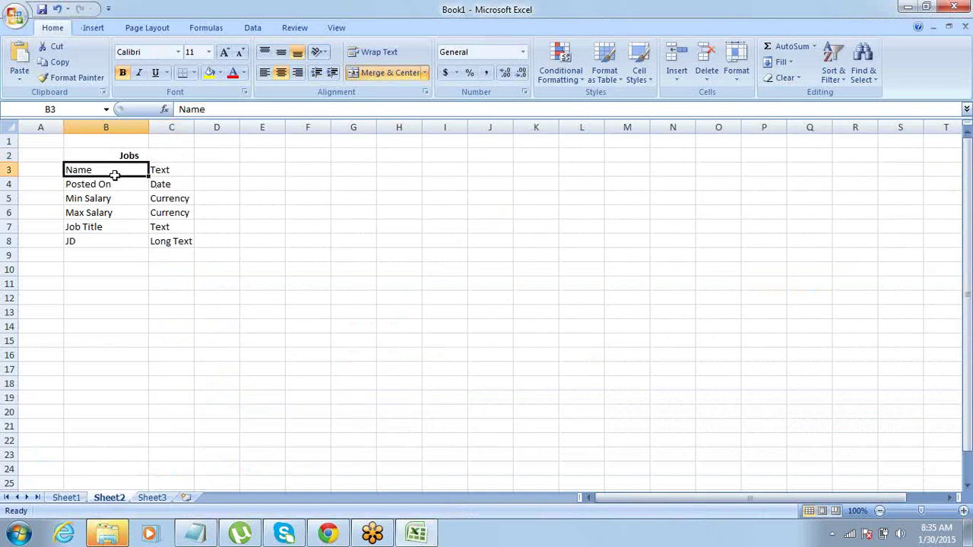
key(shift+Right)
key(alt+Tab)
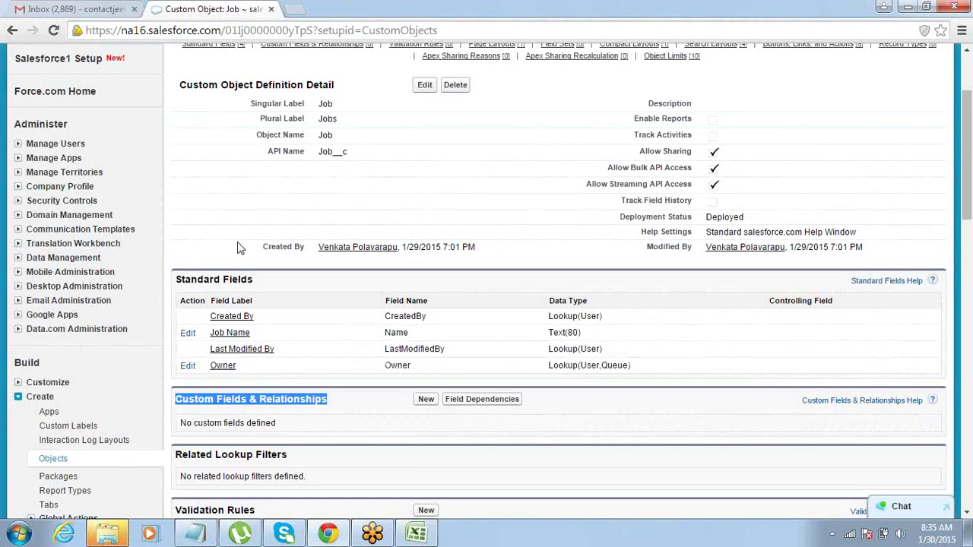
drag(248, 333, 214, 337)
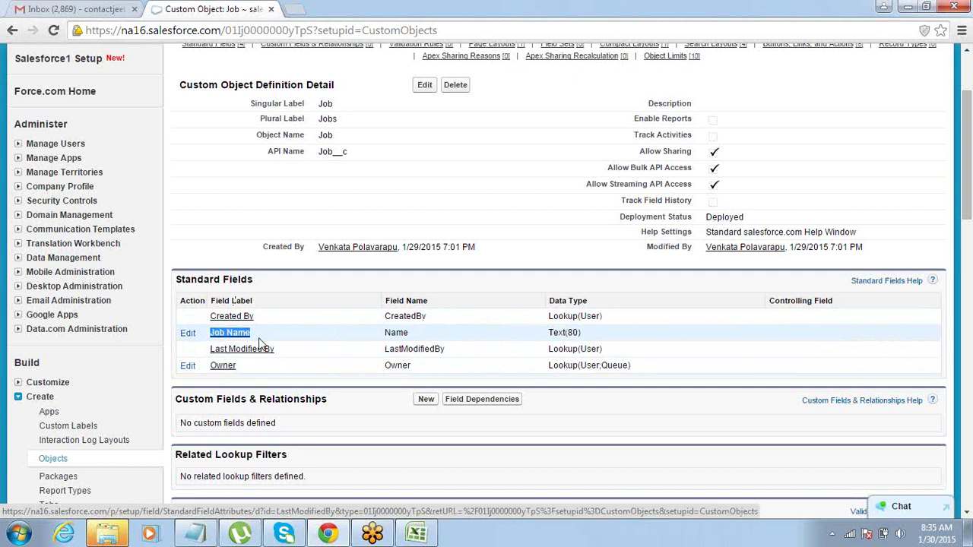
key(alt+Tab)
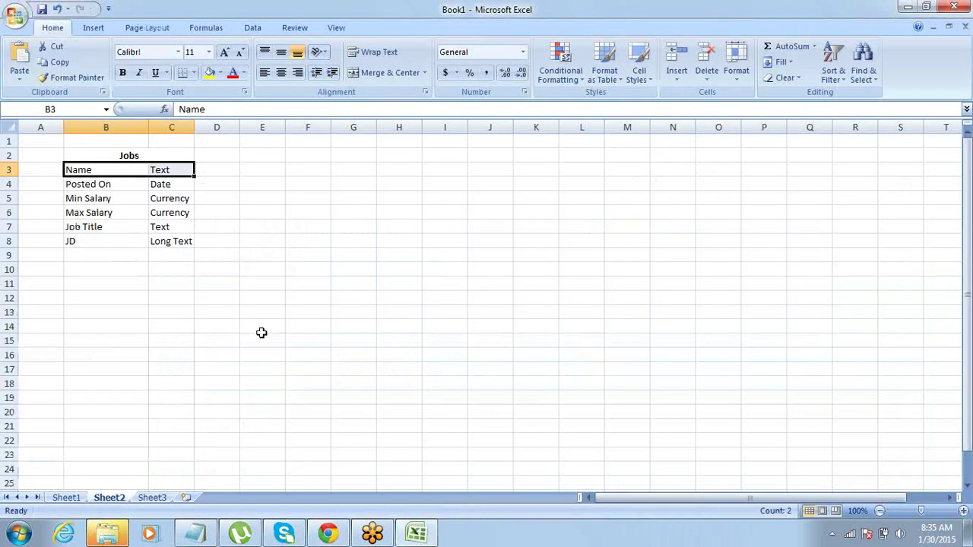
key(shift+Down)
key(shift+Down)
key(shift+Down)
key(shift+Down)
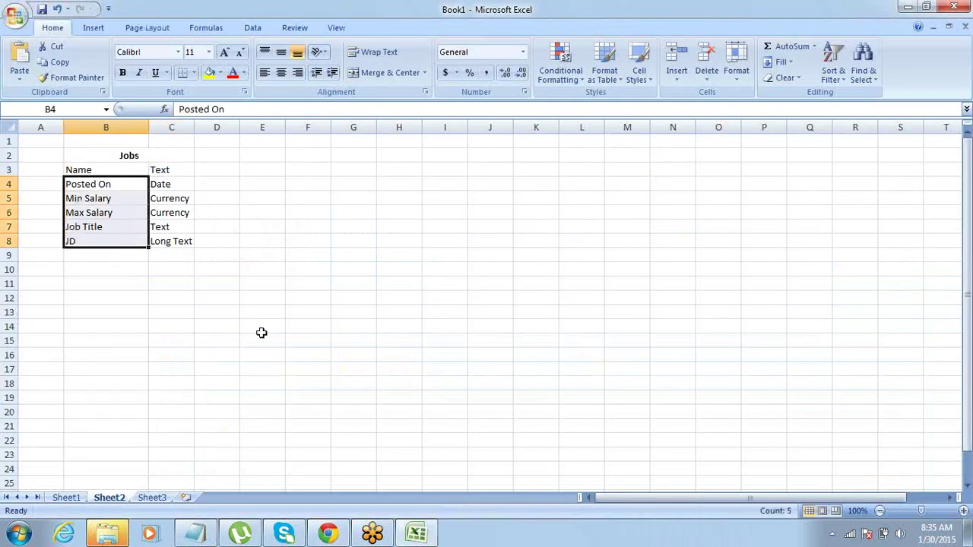
key(alt+Tab)
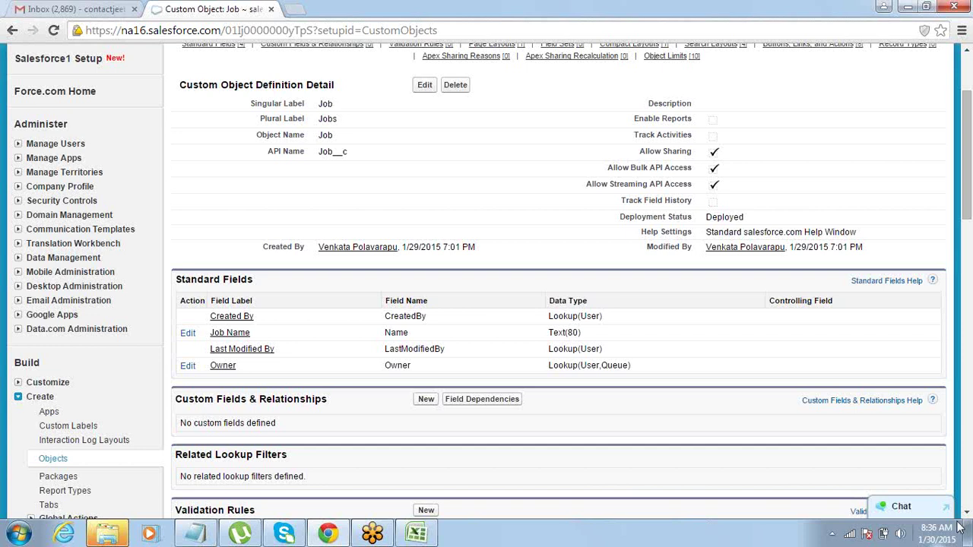
Start a new custom field from the Job object's Custom Fields & Relationships section.
click(967, 517)
click(967, 516)
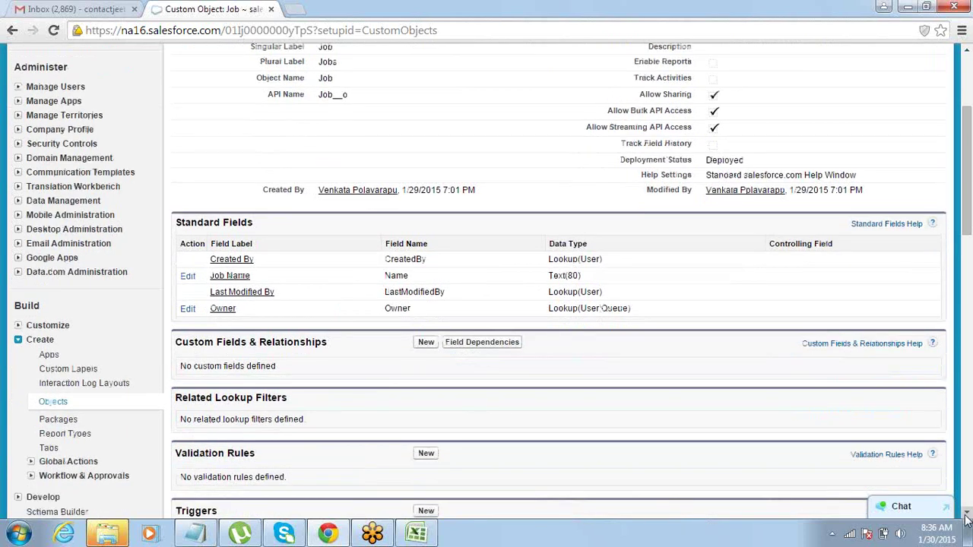
click(967, 516)
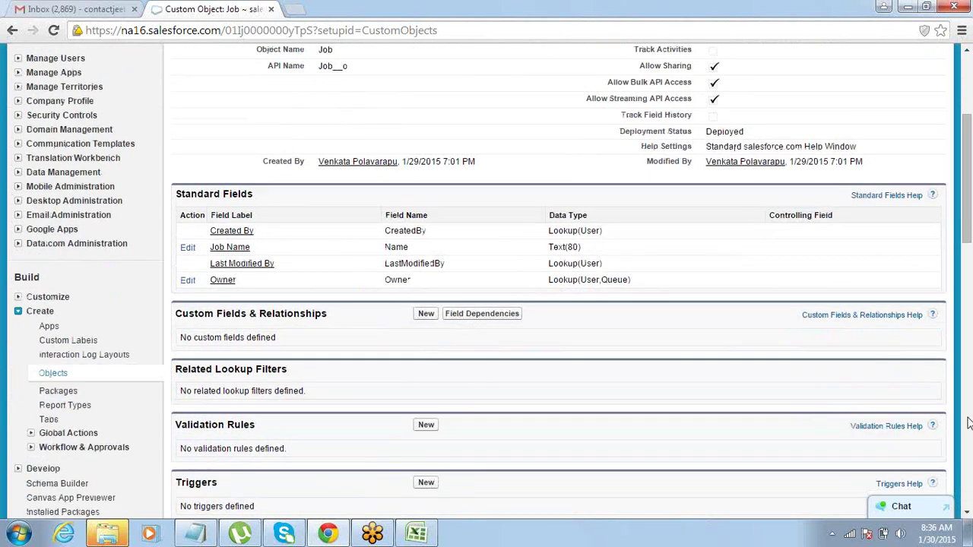
click(426, 314)
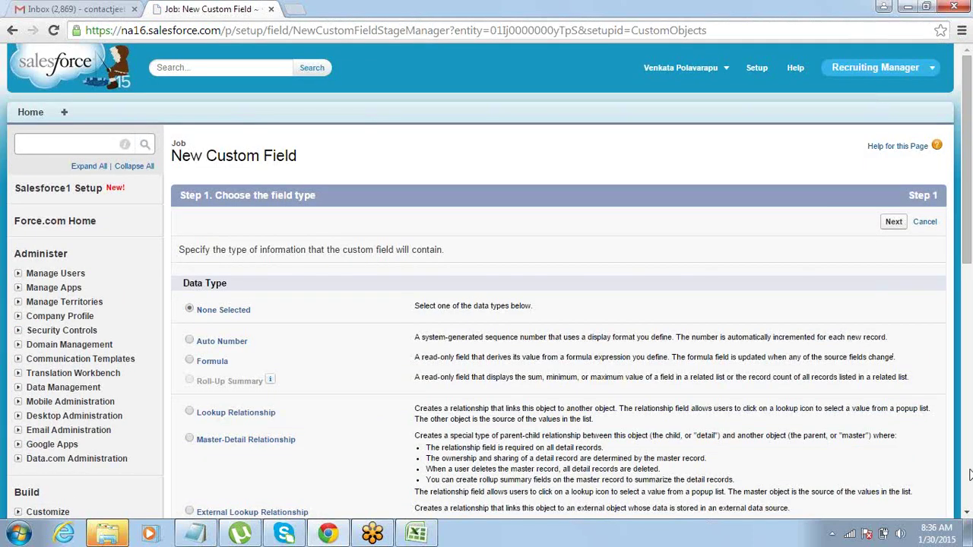
Check in Excel that Posted On's data type is Date.
key(alt+Tab)
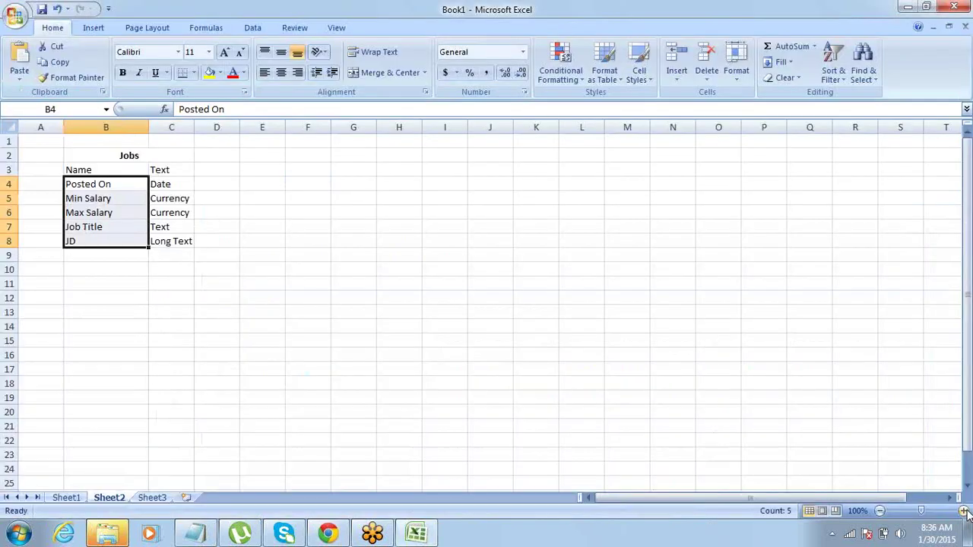
click(116, 182)
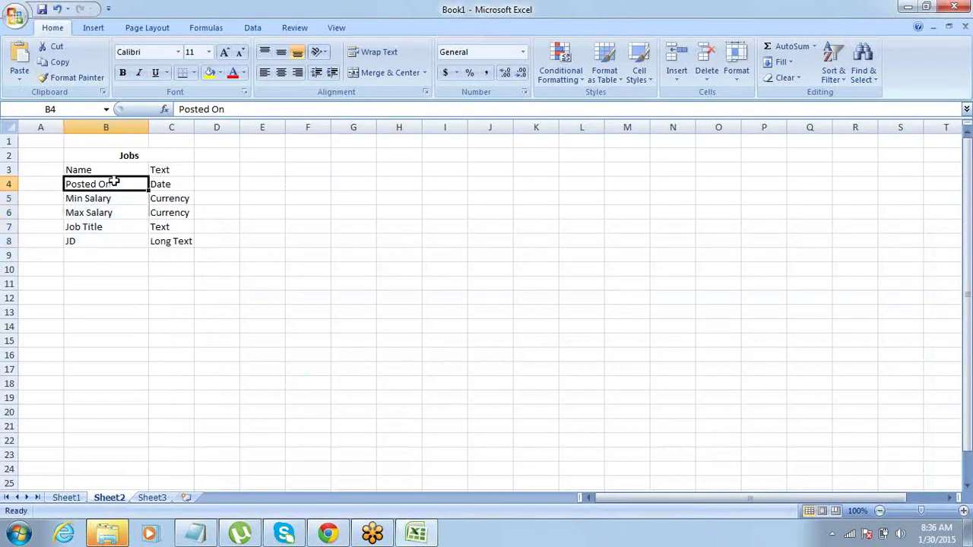
key(Left)
key(Right)
key(Right)
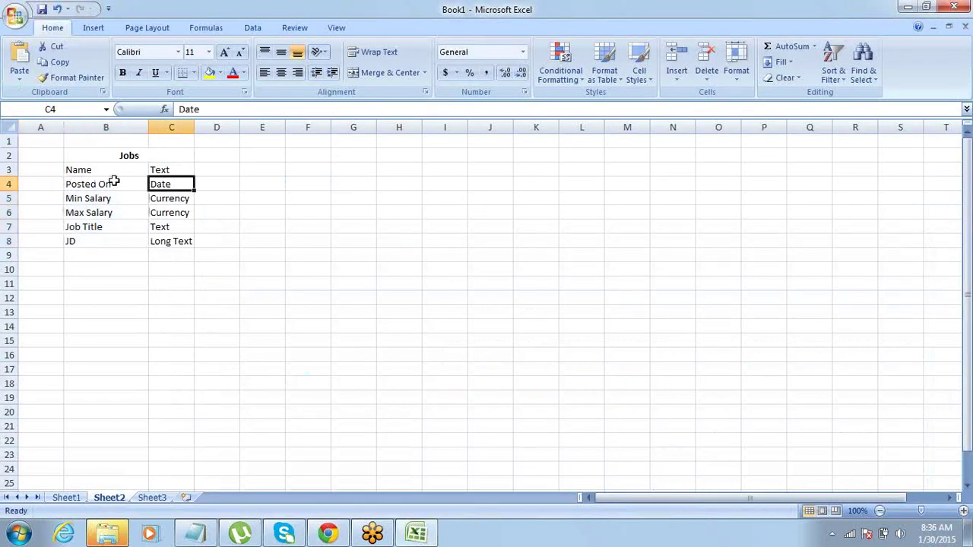
key(alt+Tab)
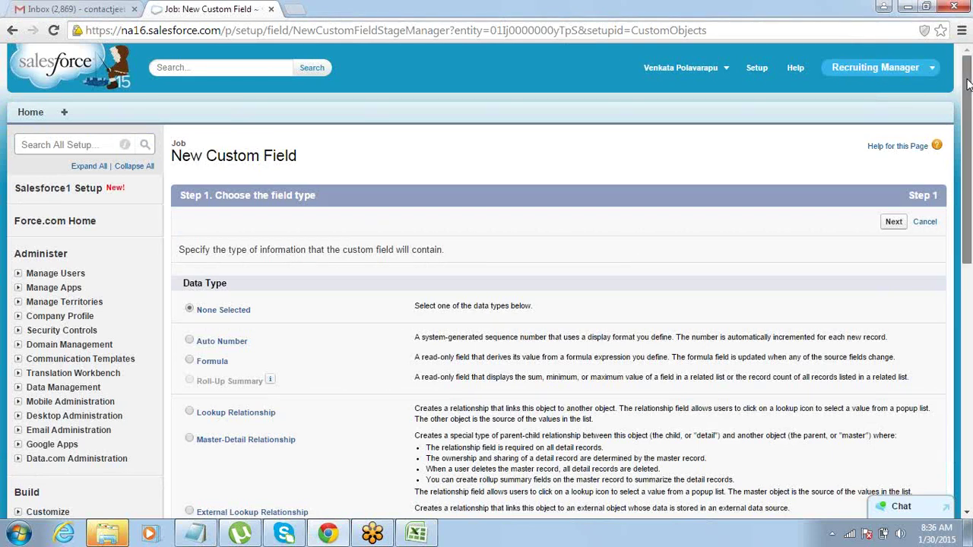
Choose the Date data type and label the new field 'Posted On'.
drag(967, 83, 958, 218)
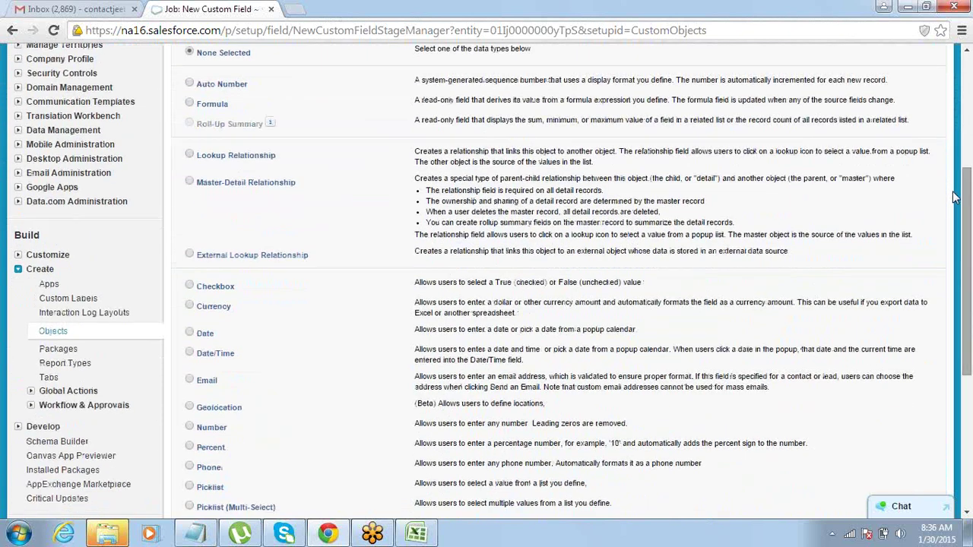
click(193, 332)
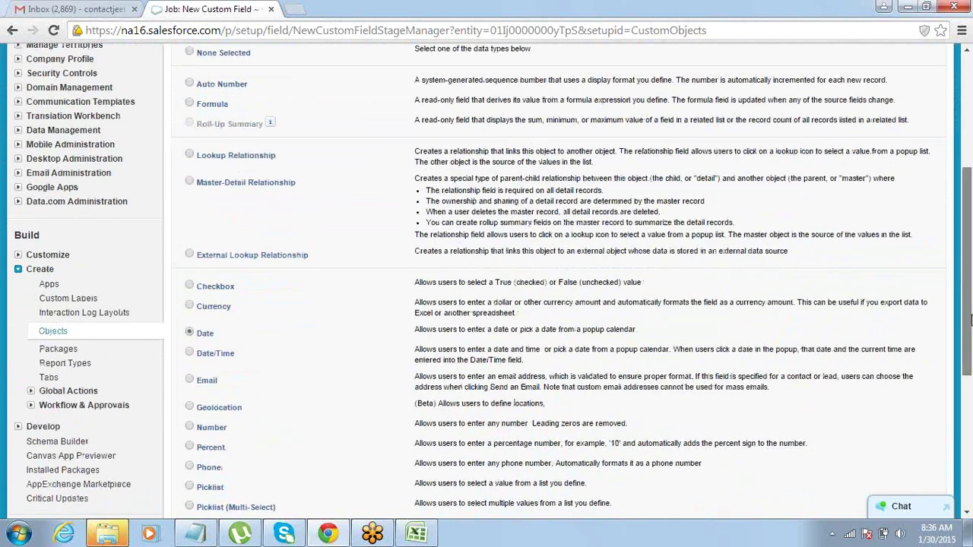
scroll(966, 370, down, 3)
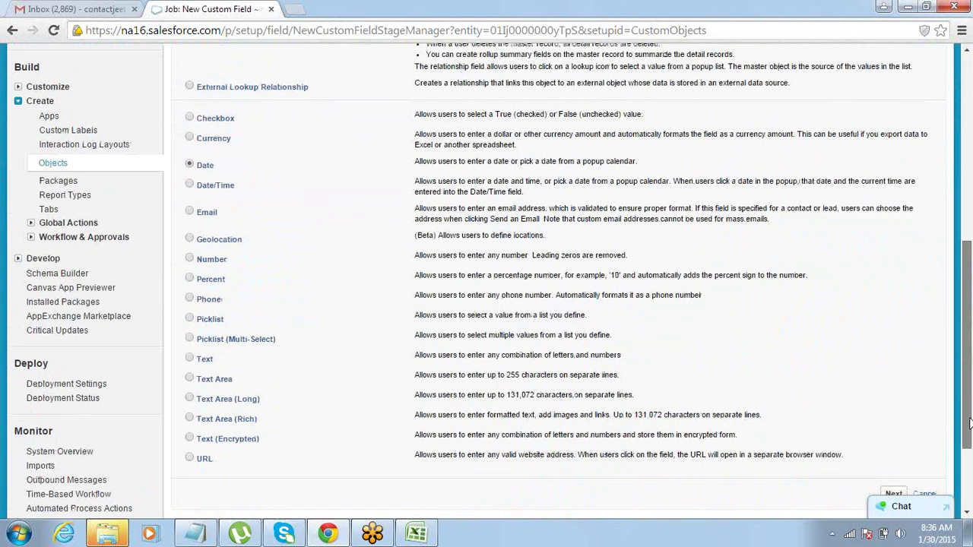
scroll(897, 433, down, 1)
click(894, 431)
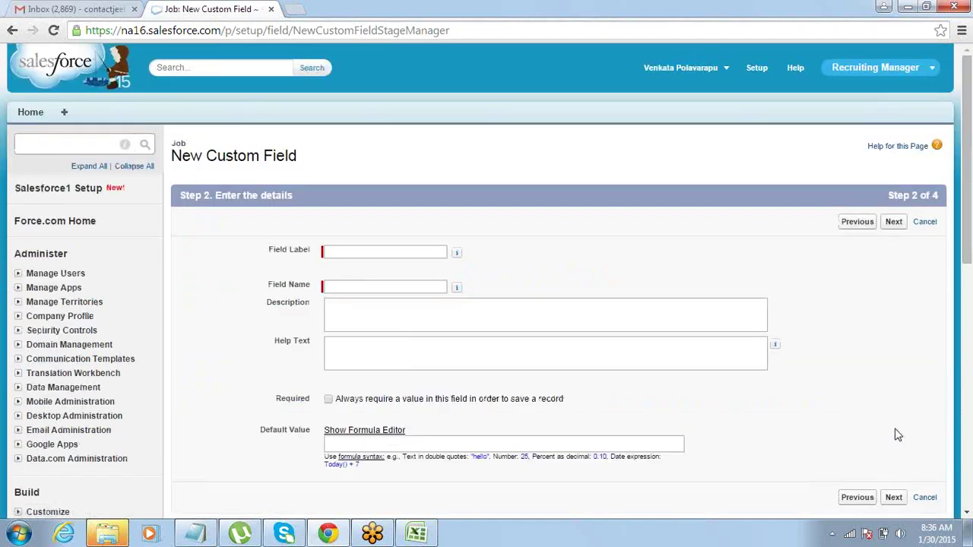
click(416, 251)
text(Po)
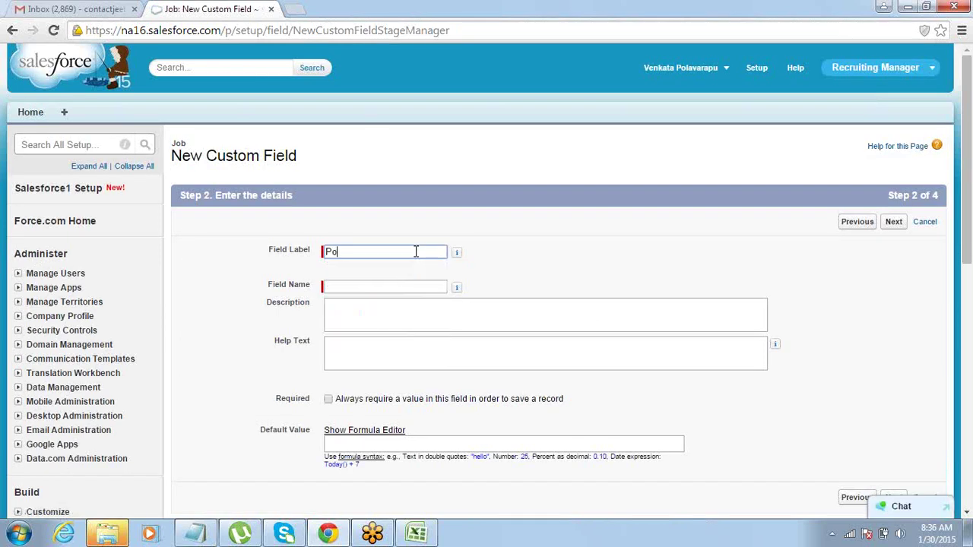
text(sted On)
key(Tab)
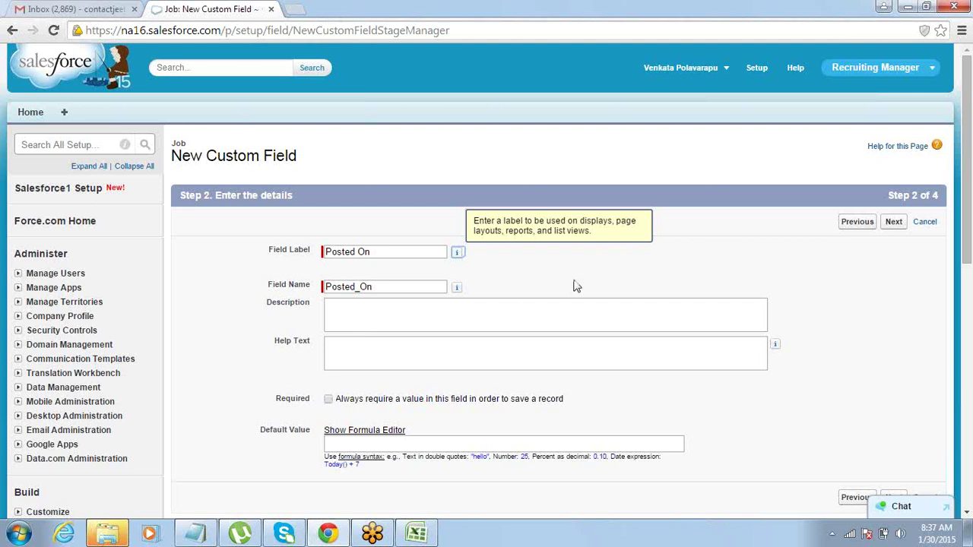
Make Posted On visible to all profiles, keep it on Job Layout, and save.
click(887, 227)
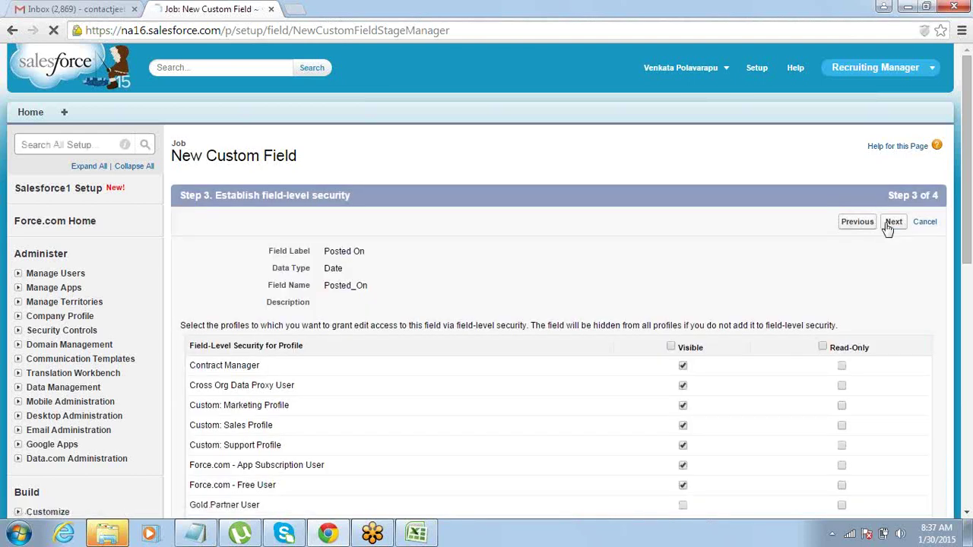
click(671, 347)
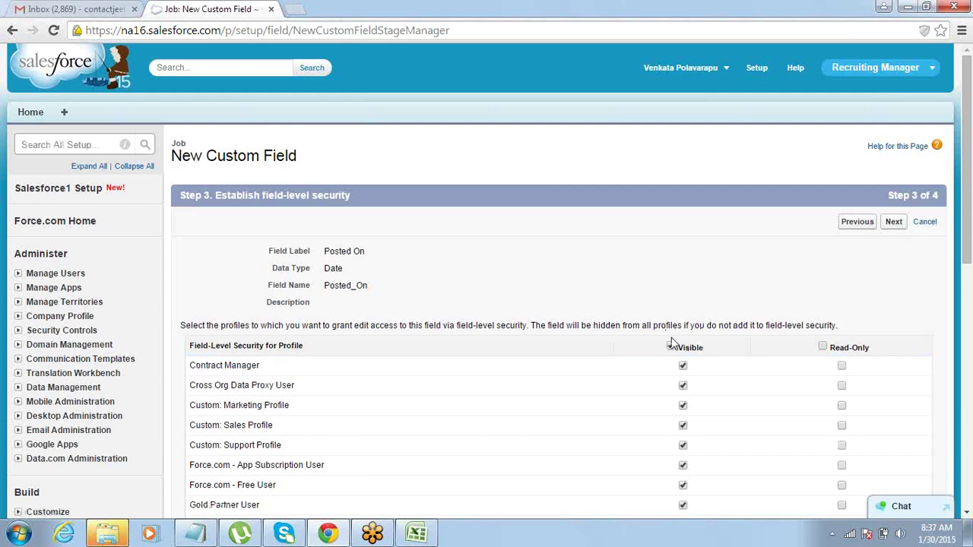
click(891, 225)
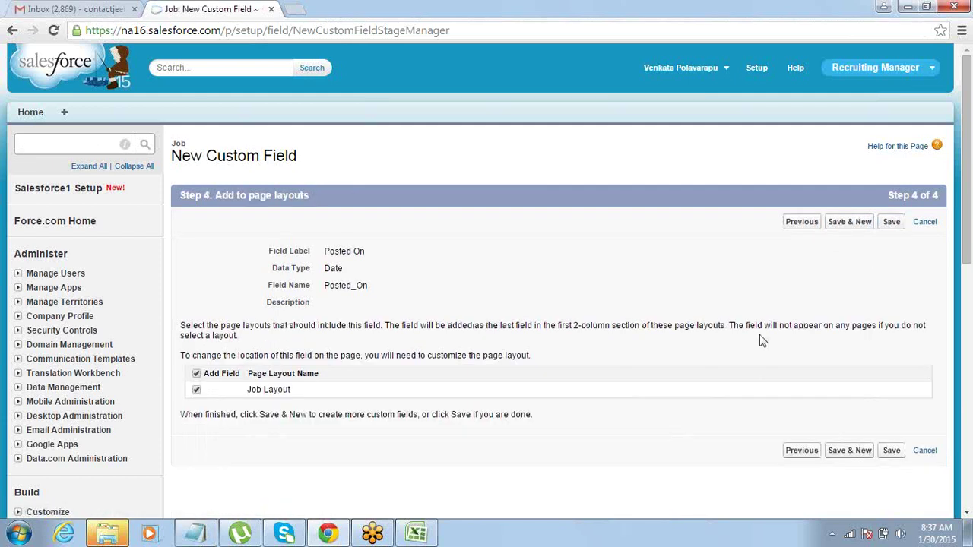
click(892, 223)
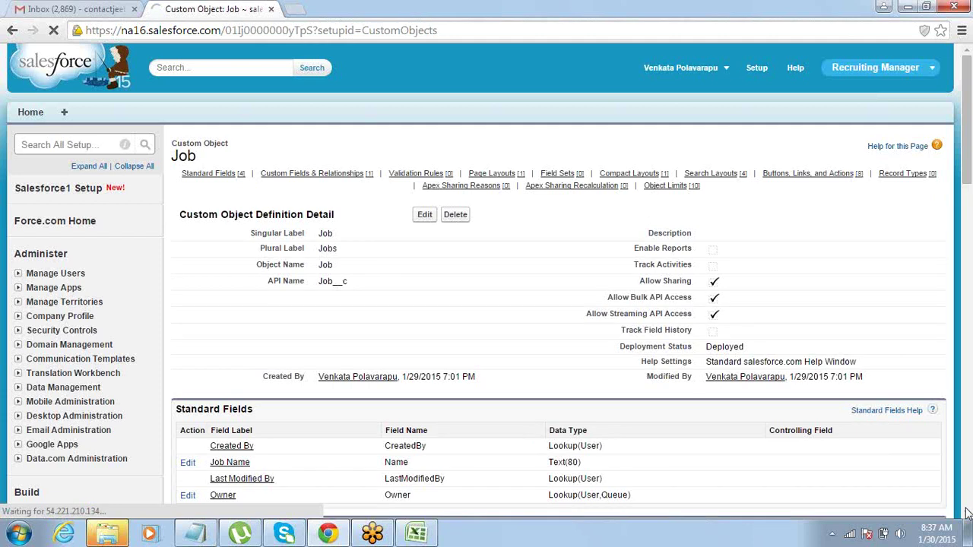
Verify Posted On is listed as Date, note Min Salary in Excel, and start another field.
scroll(416, 345, down, 5)
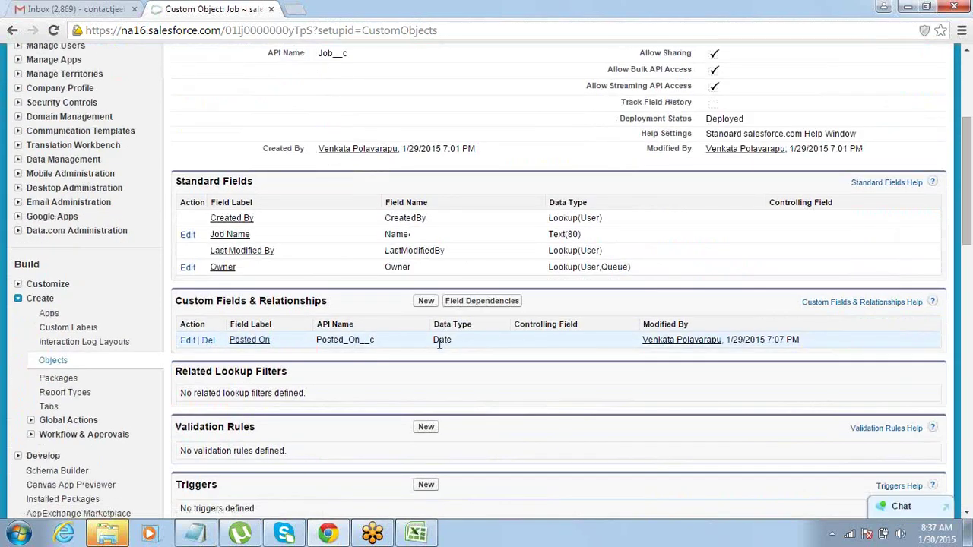
double_click(439, 342)
key(alt+Tab)
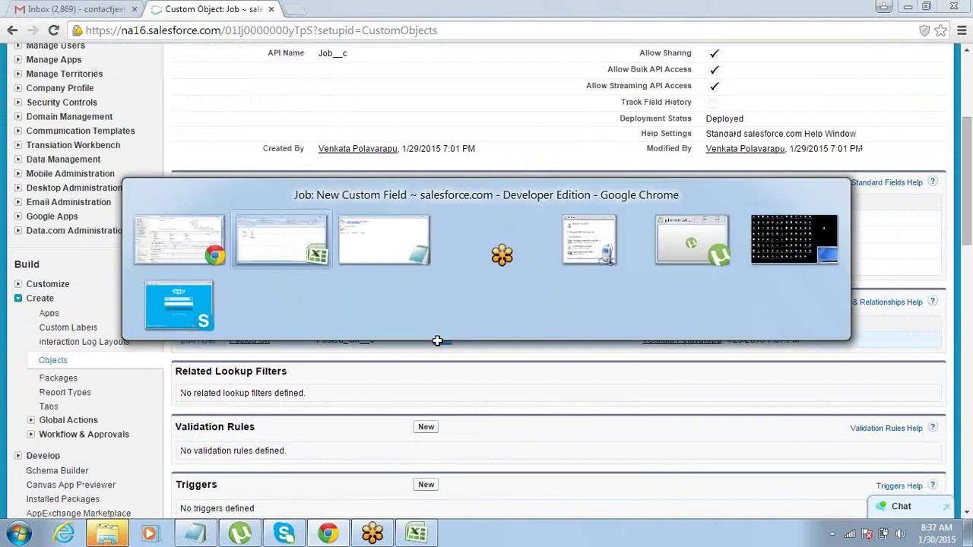
click(84, 199)
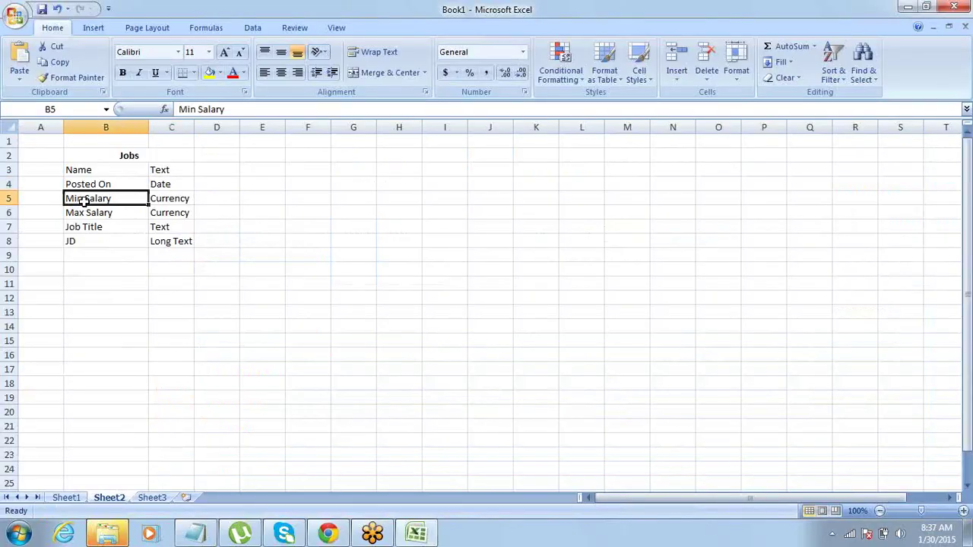
key(alt+Tab)
click(425, 302)
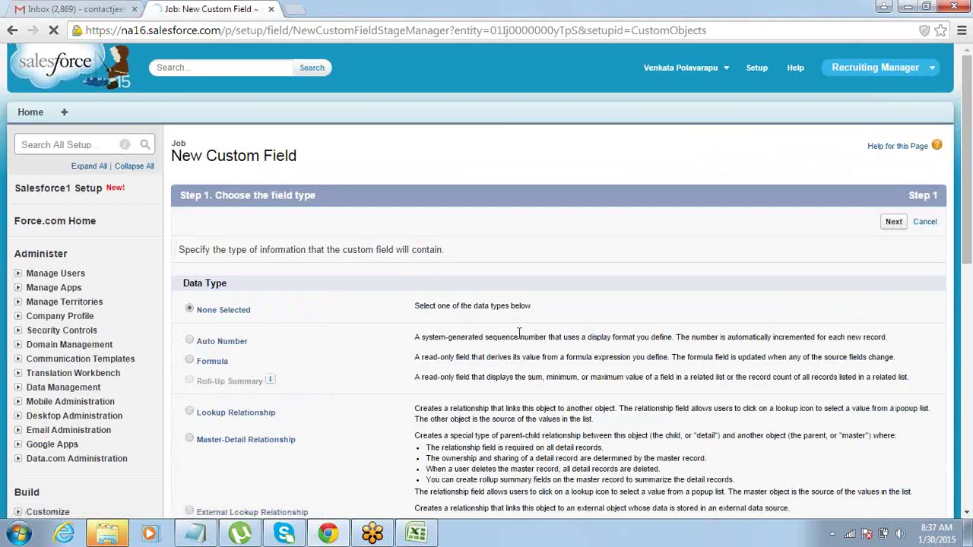
Choose the Currency data type and label the field 'Min Salalry' (Min_Salary).
click(969, 515)
click(968, 514)
click(968, 514)
click(967, 515)
click(968, 515)
click(967, 514)
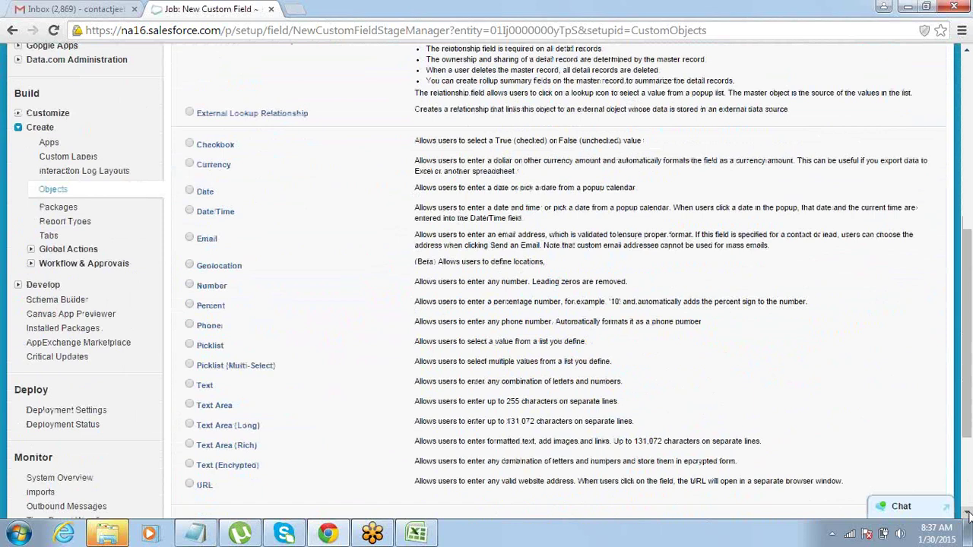
click(968, 515)
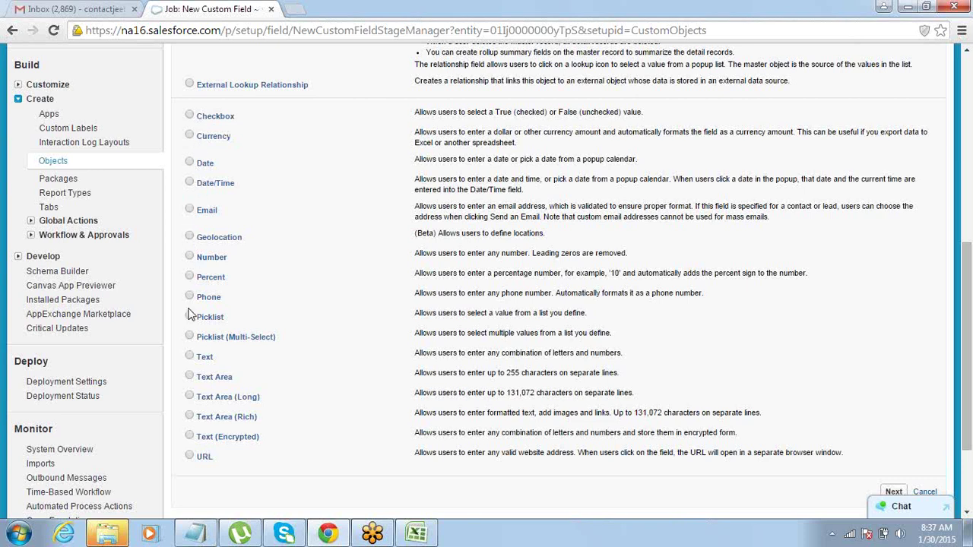
click(190, 135)
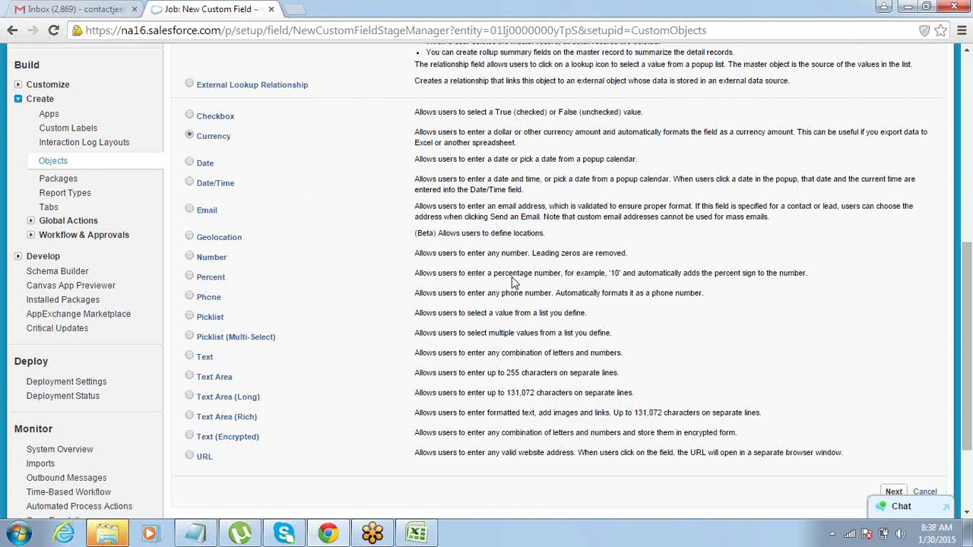
click(893, 491)
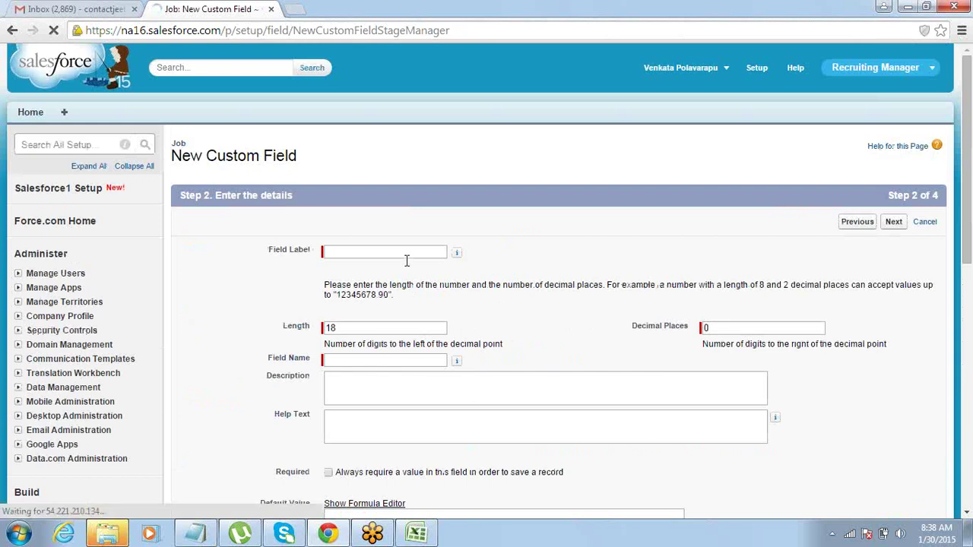
click(407, 255)
text(Min )
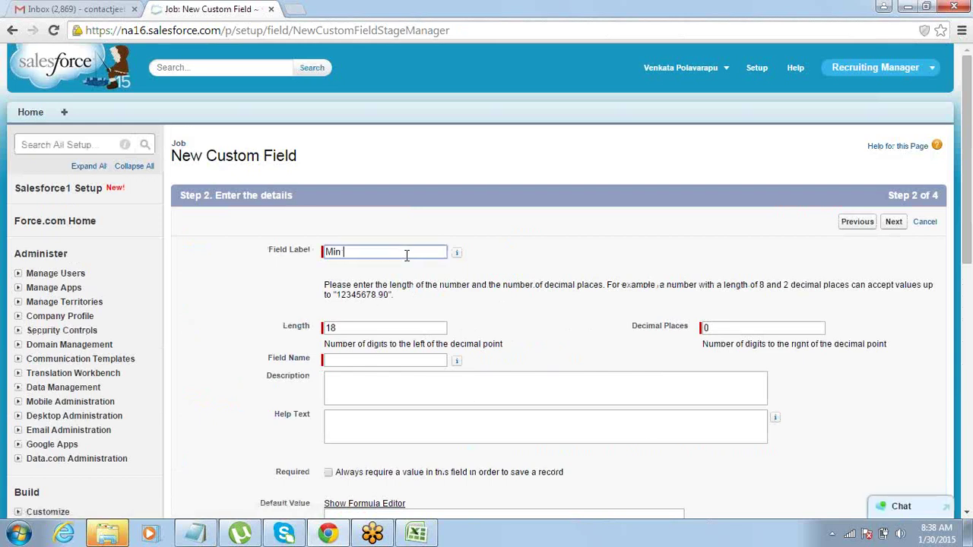
text(Salar)
key(Tab)
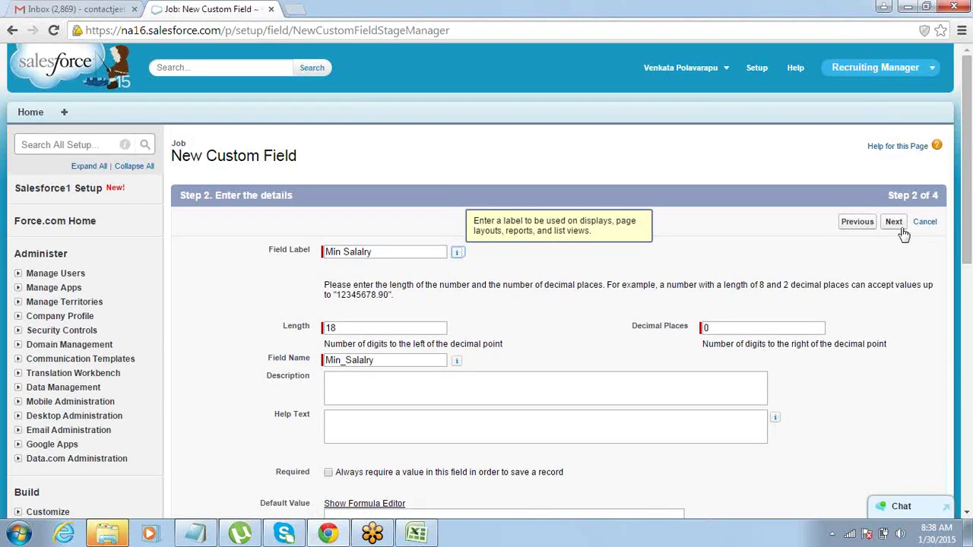
Make it visible to all profiles, keep Job Layout, and use Save & New.
click(893, 226)
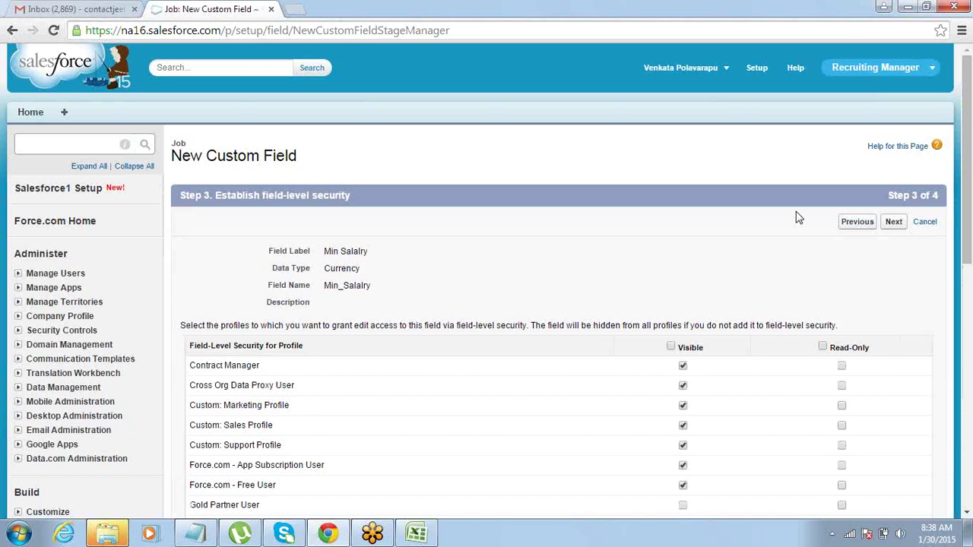
click(670, 347)
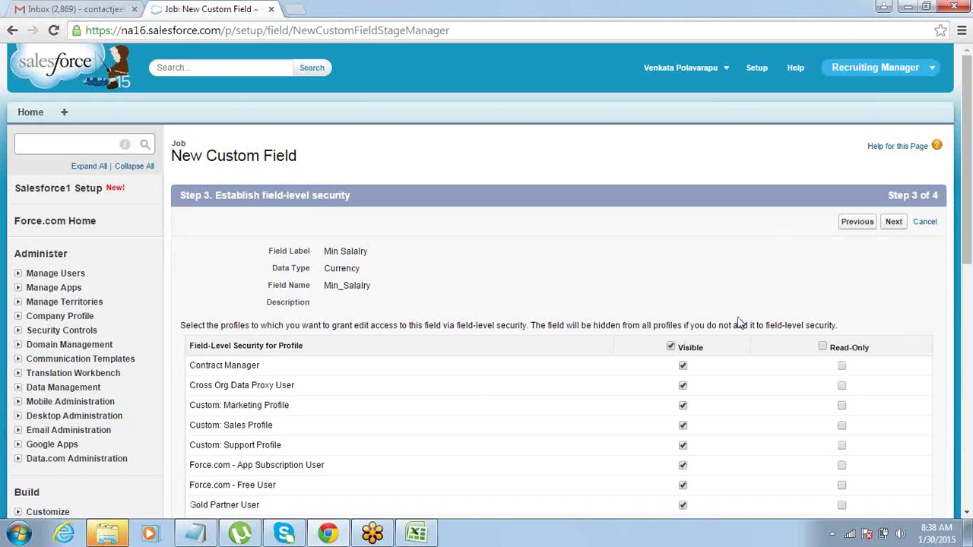
click(894, 223)
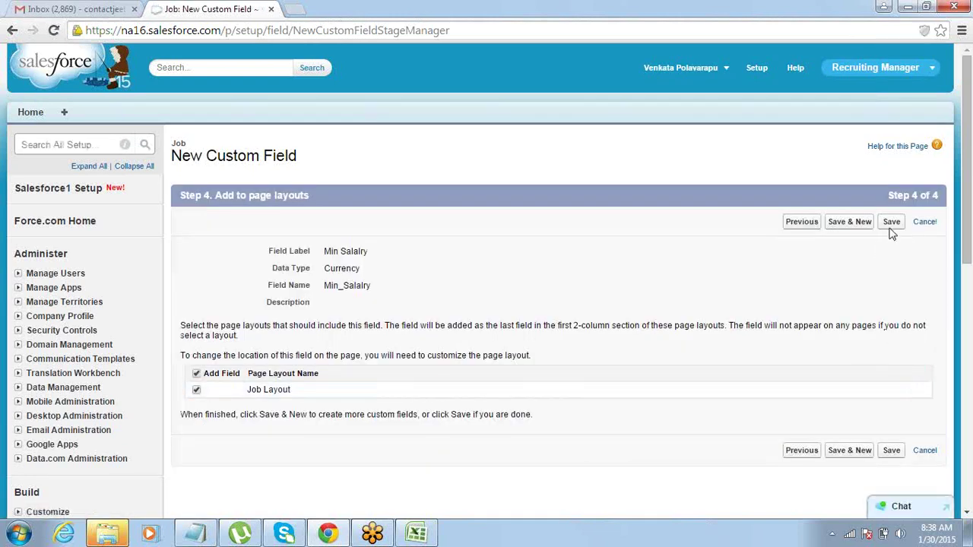
click(840, 226)
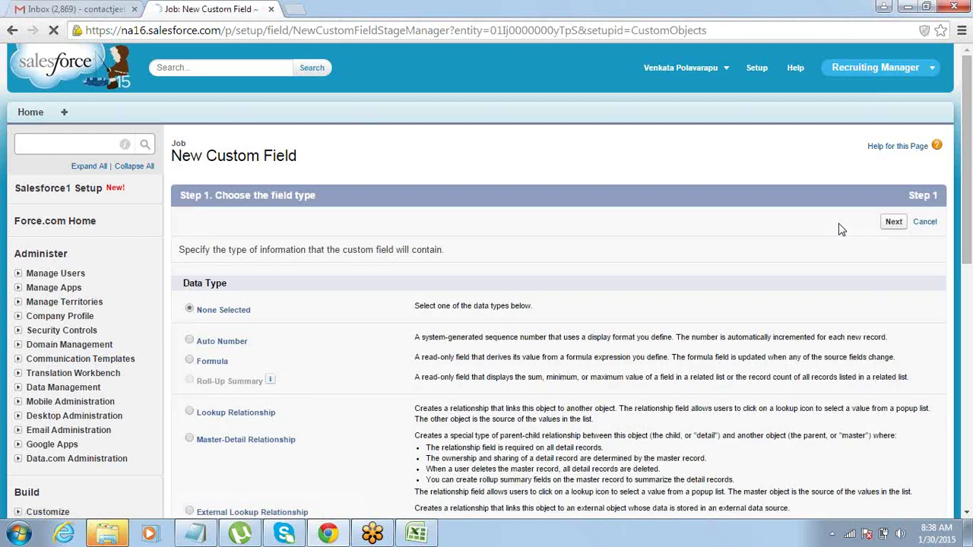
Choose Currency for the next field and label it 'Max Salary' (Max_Salary).
key(alt+Tab)
key(alt+Tab)
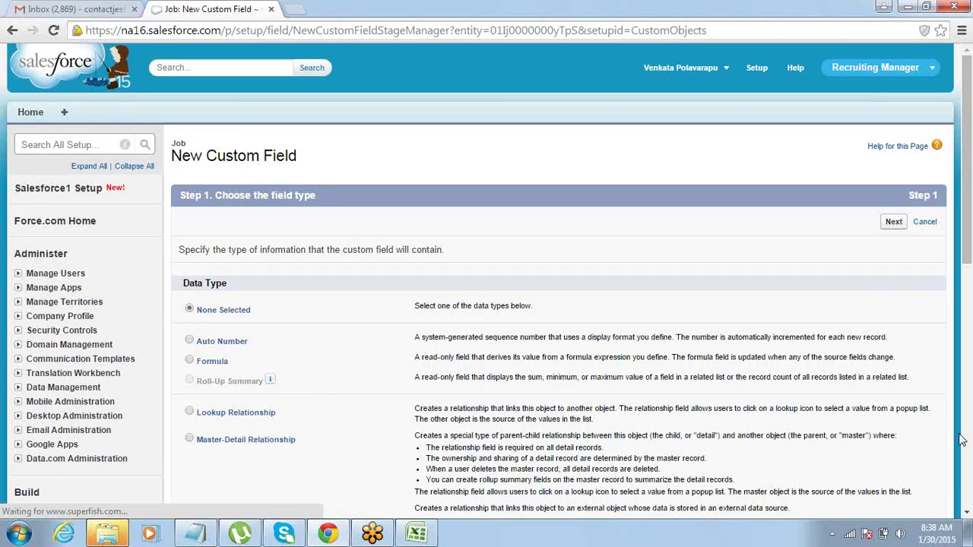
click(968, 514)
click(967, 514)
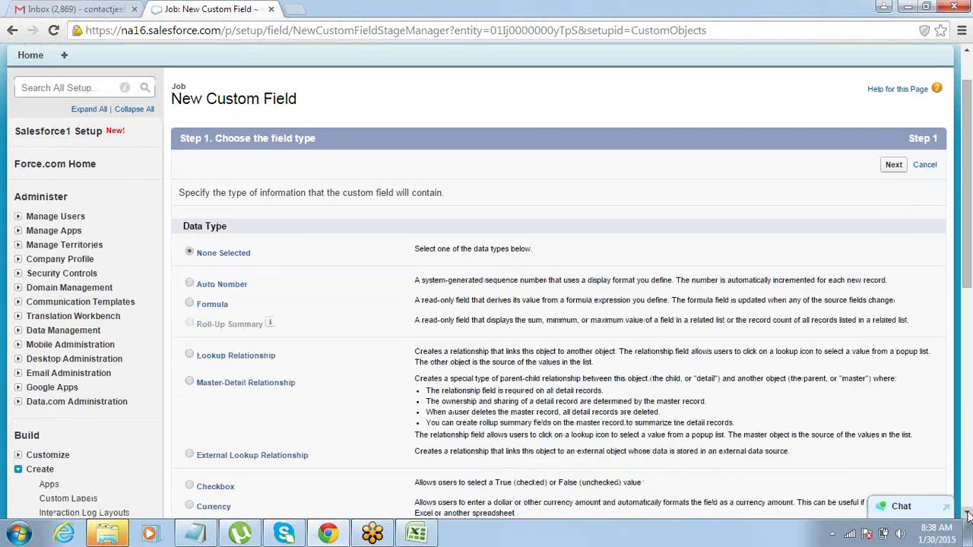
scroll(651, 307, down, 3)
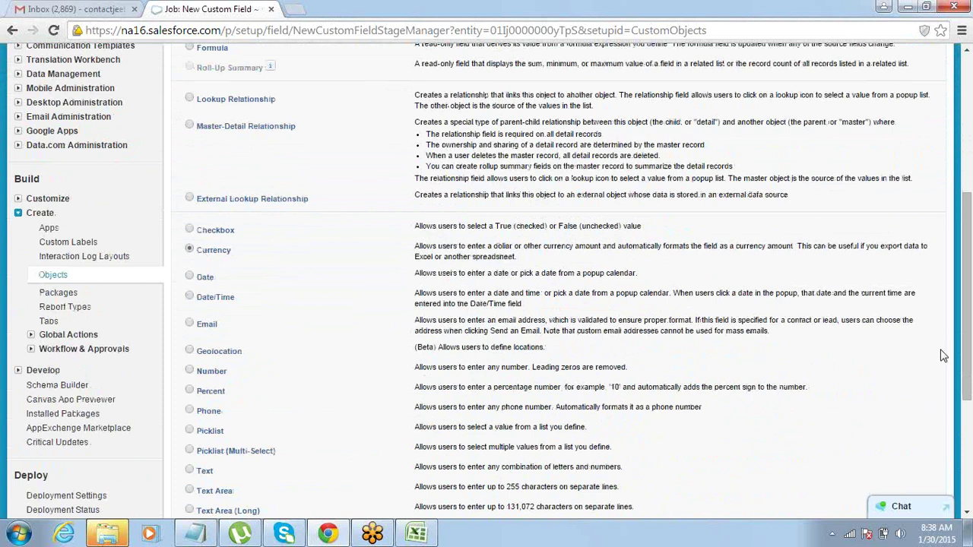
scroll(968, 339, down, 3)
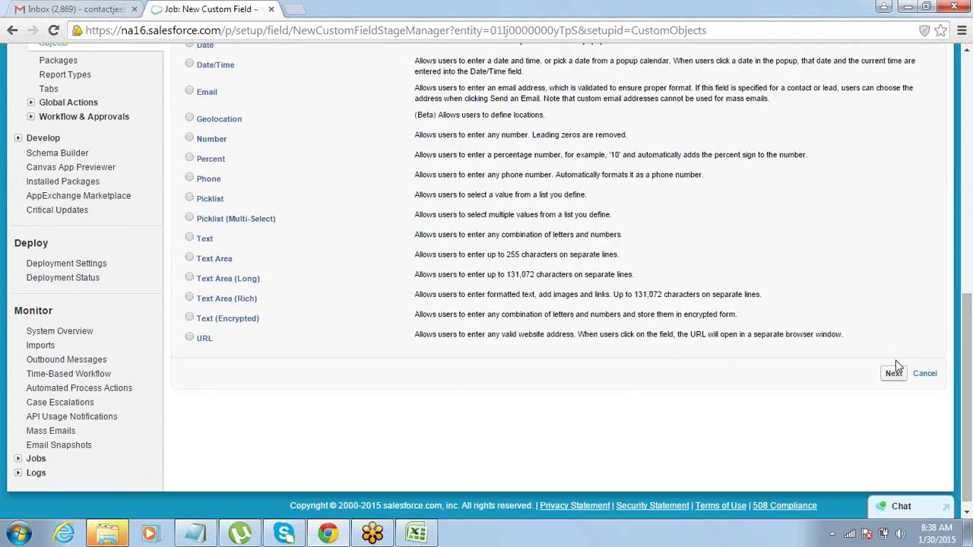
click(893, 374)
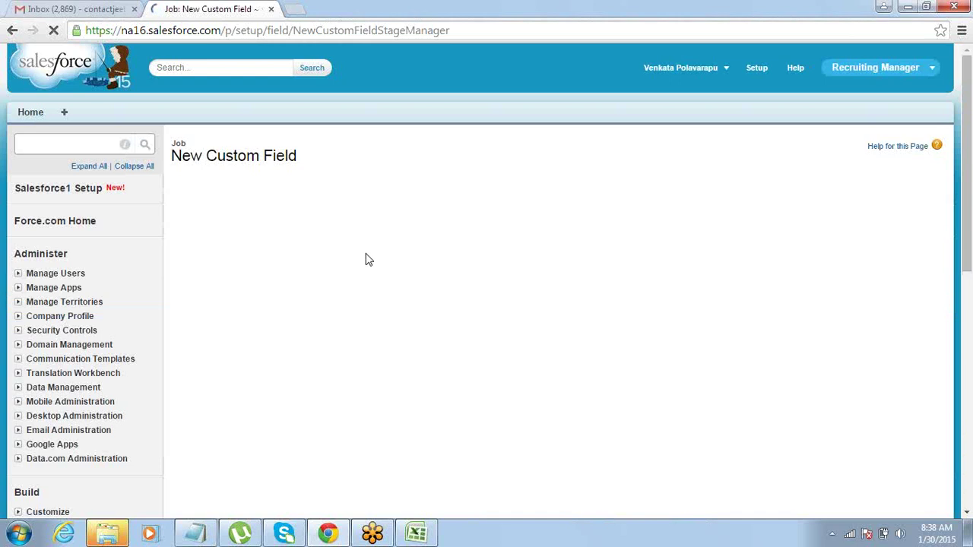
click(365, 254)
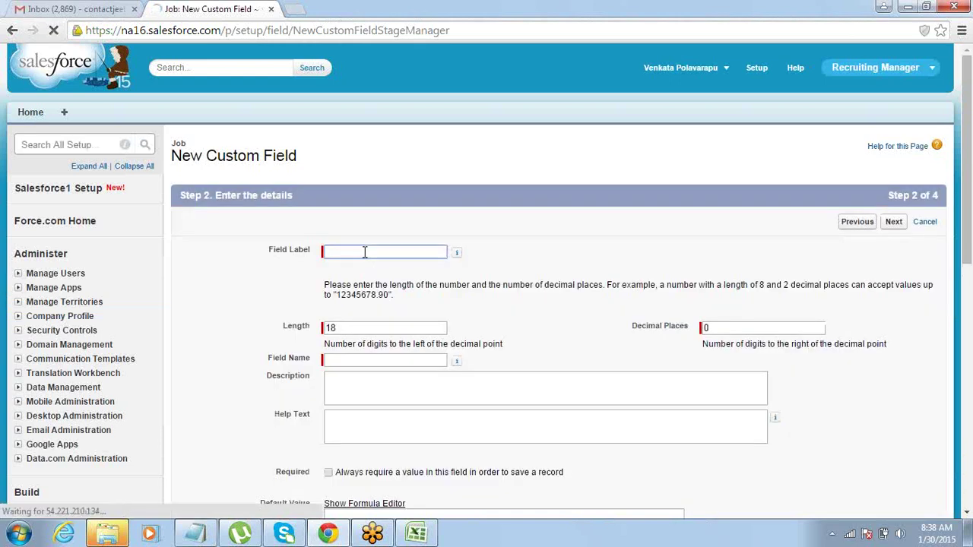
text(Max Salary)
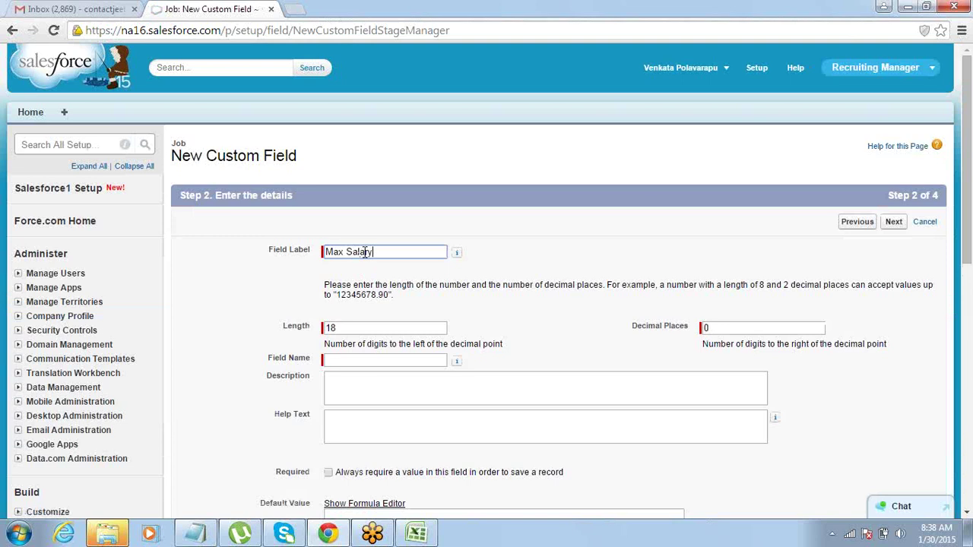
key(Tab)
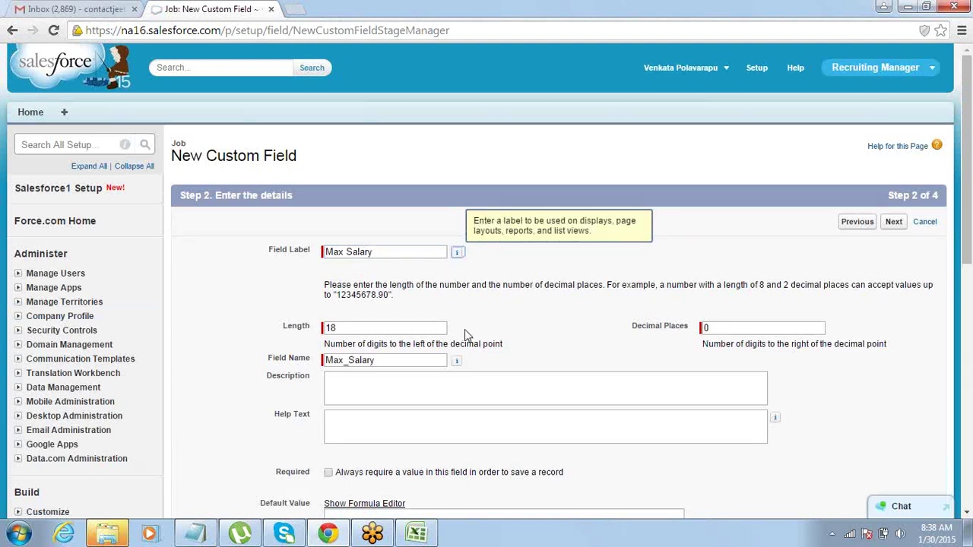
Make Max Salary visible to all profiles, keep it on Job Layout, and save.
click(893, 222)
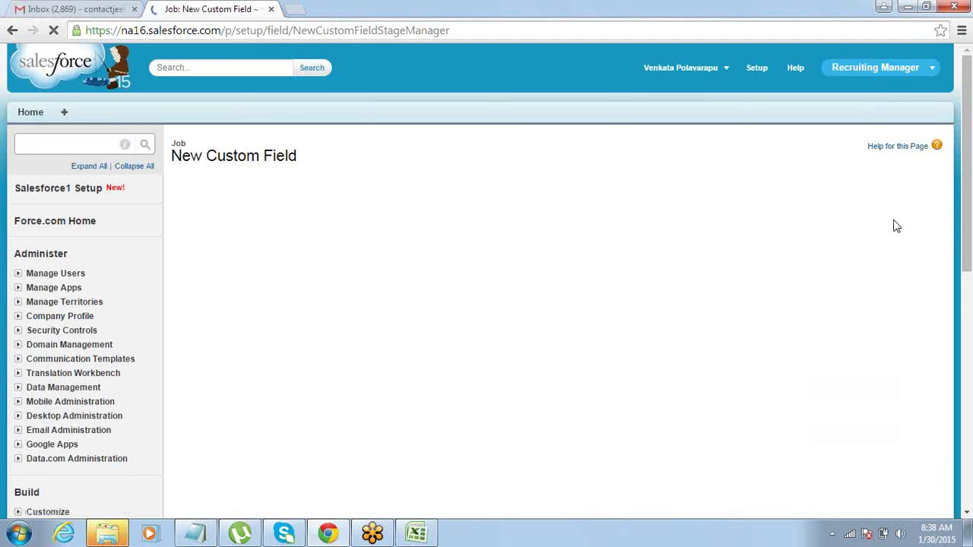
click(670, 347)
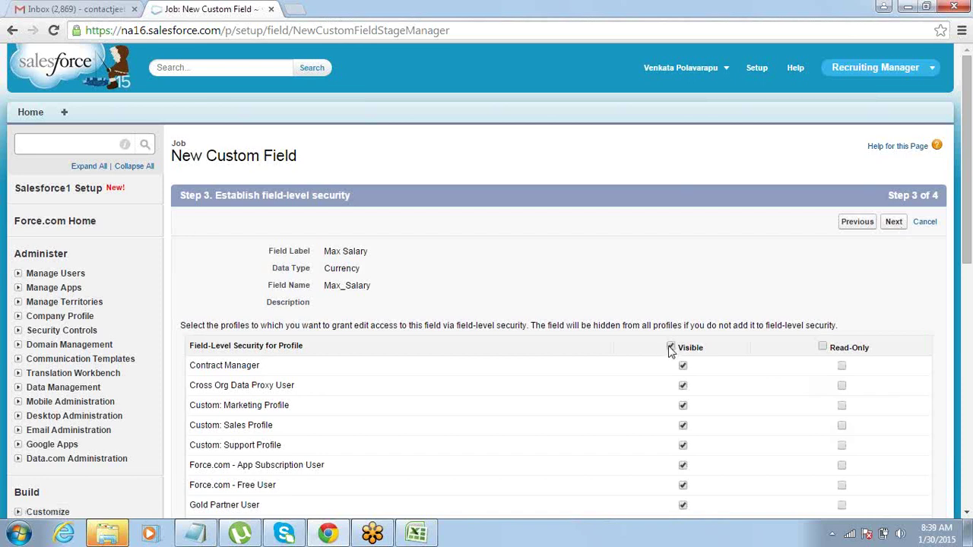
click(893, 222)
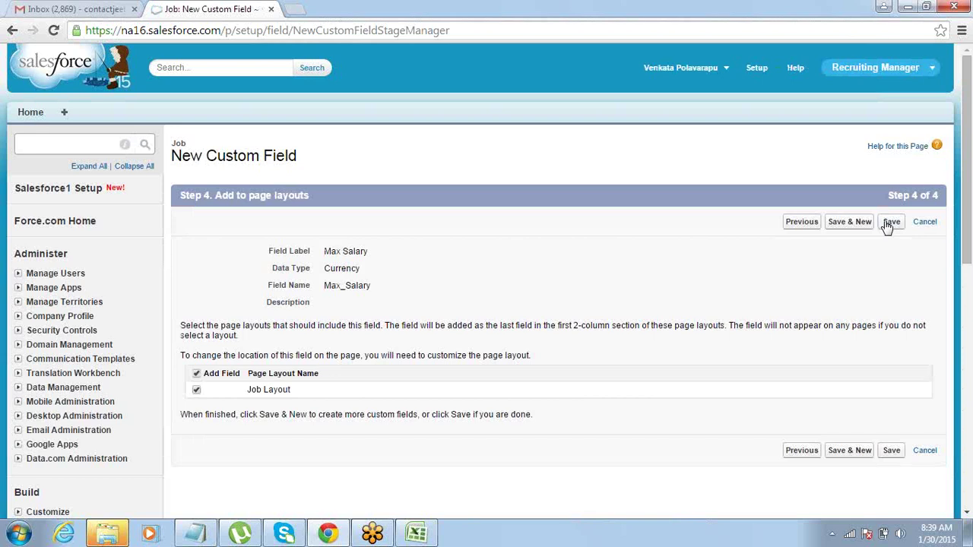
click(887, 224)
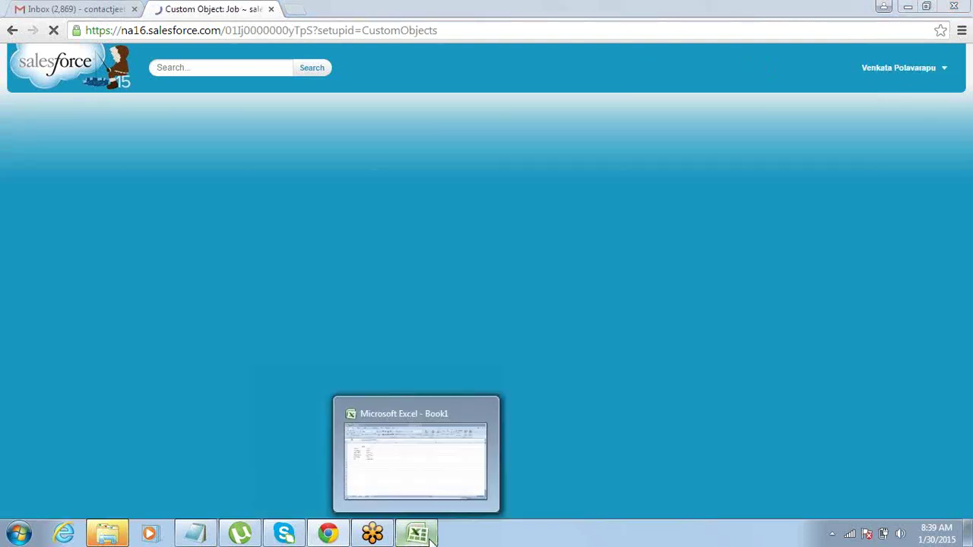
click(415, 532)
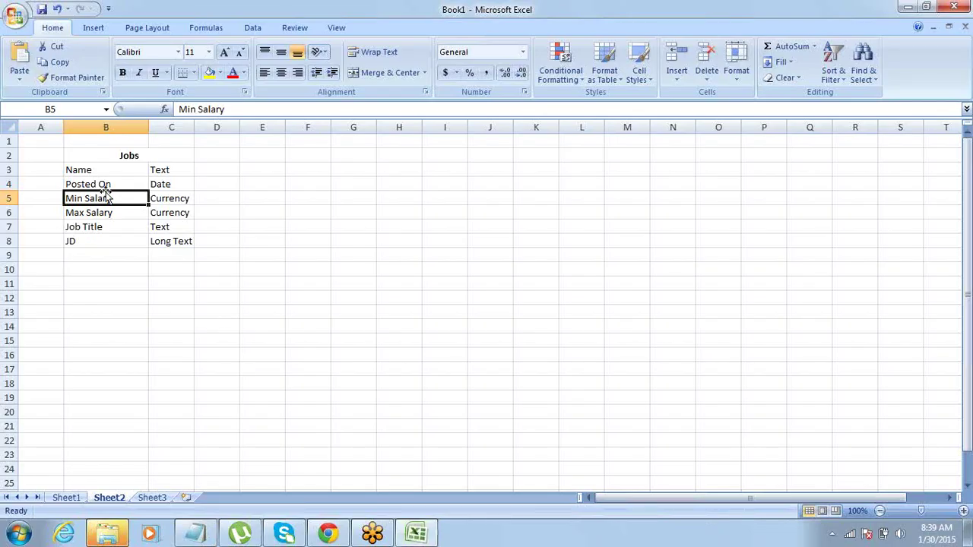
click(93, 225)
click(94, 241)
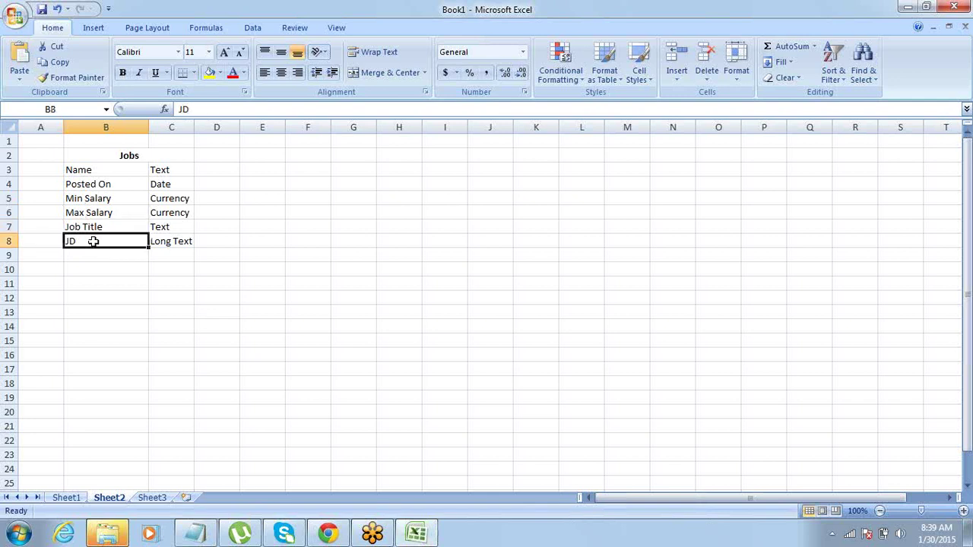
click(334, 534)
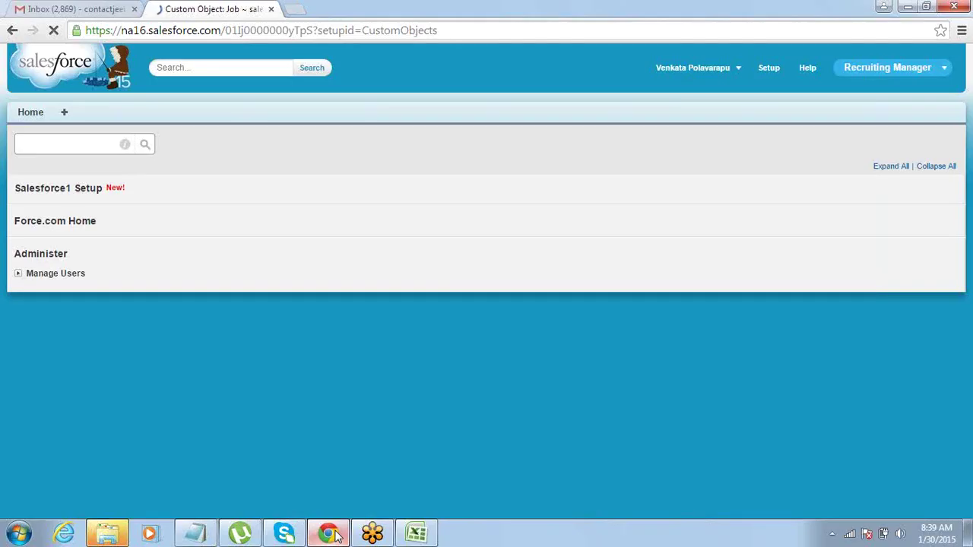
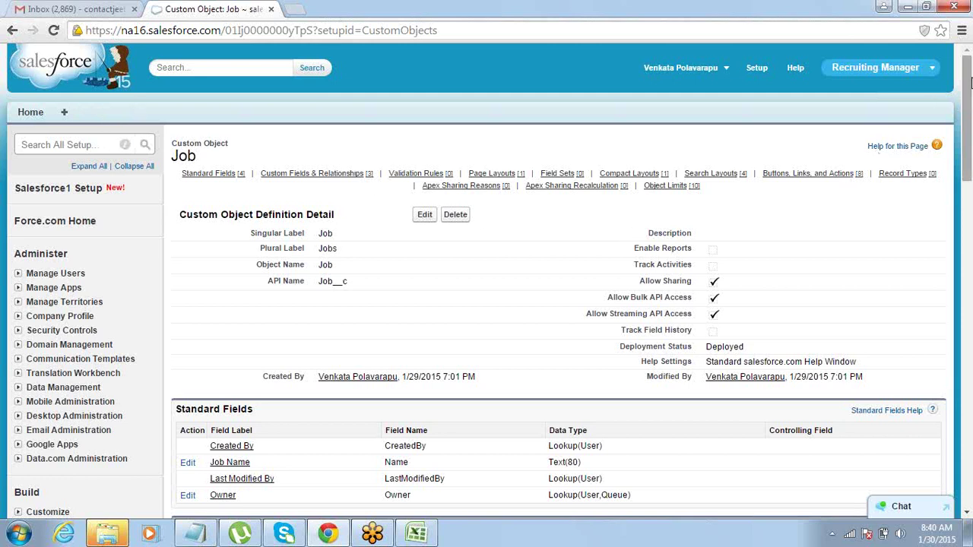
Go from the Job object page to the Custom Tabs setup page under Build > Create > Tabs.
drag(969, 84, 926, 213)
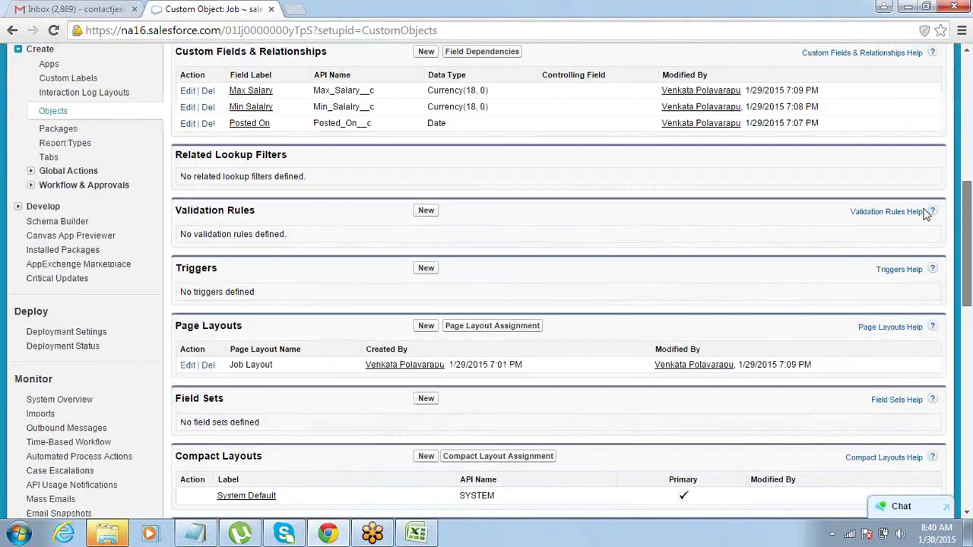
scroll(926, 213, down, 1)
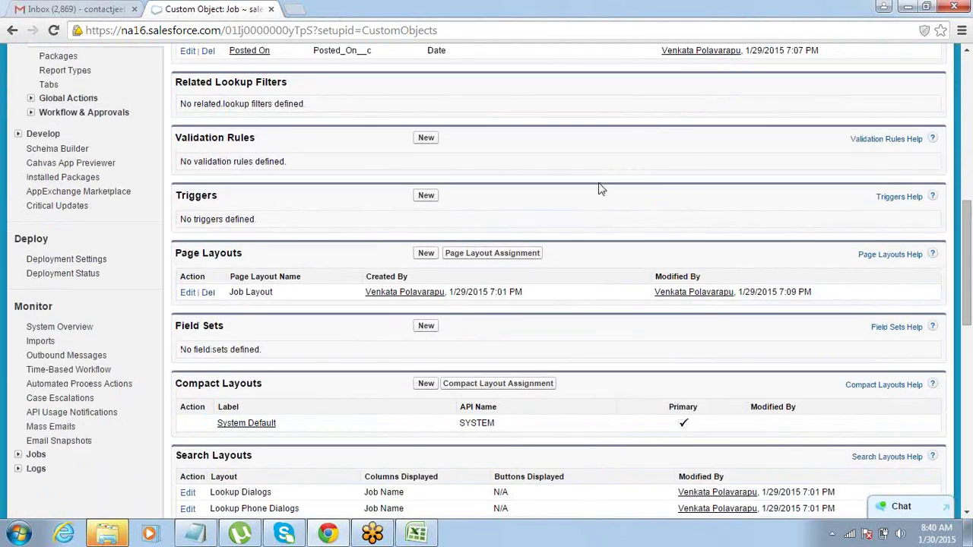
click(49, 85)
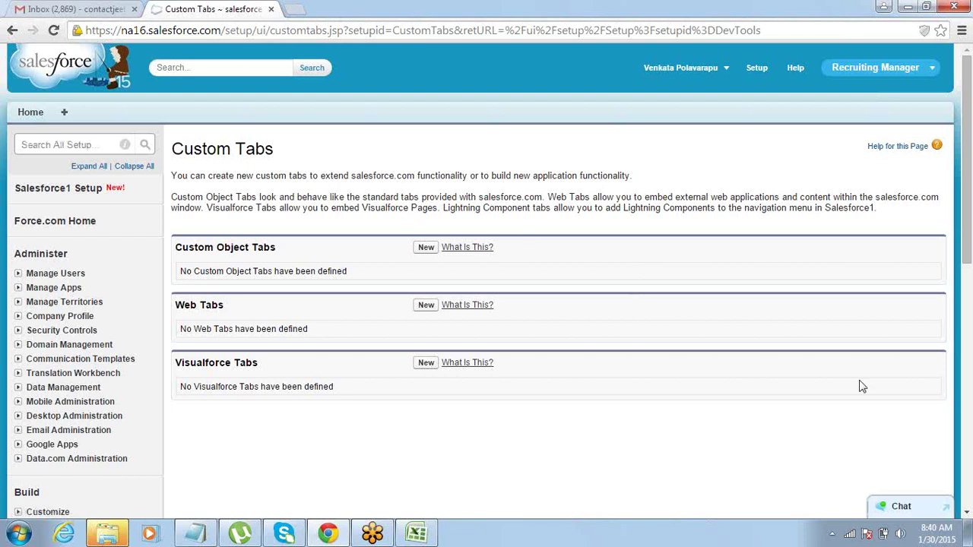
click(967, 513)
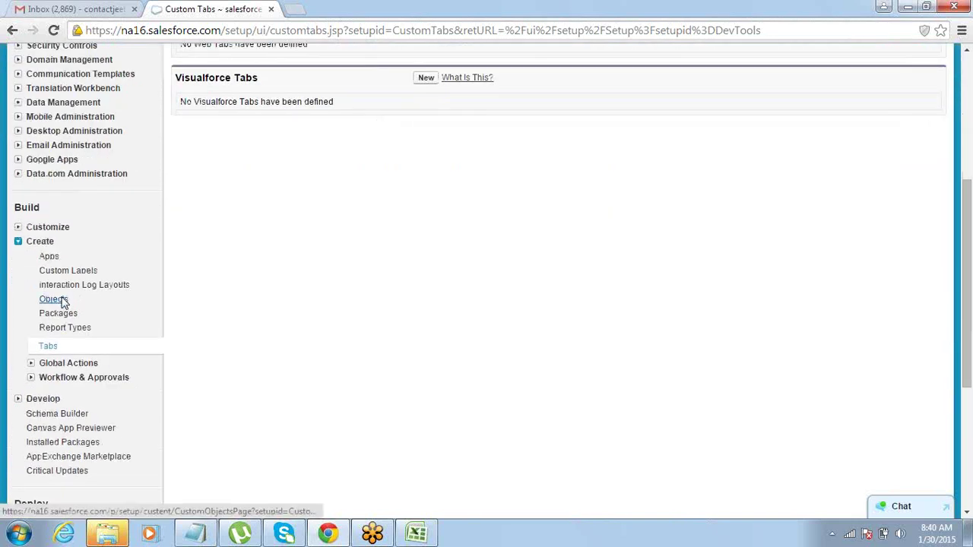
click(63, 300)
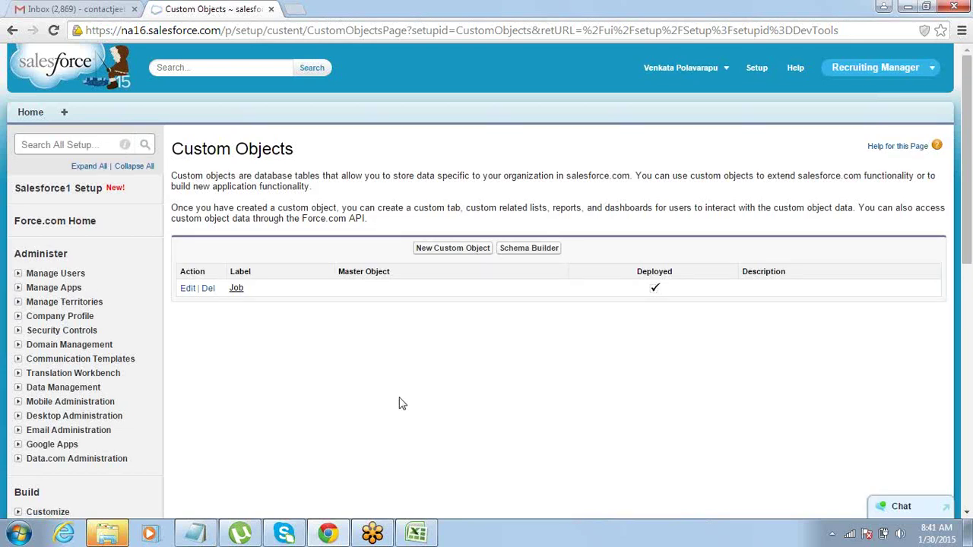
click(967, 515)
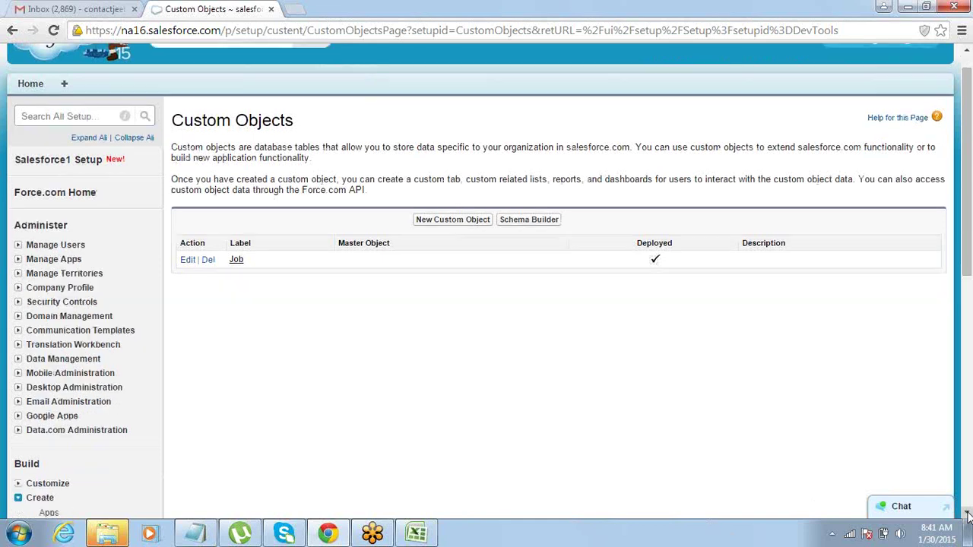
click(968, 514)
click(968, 515)
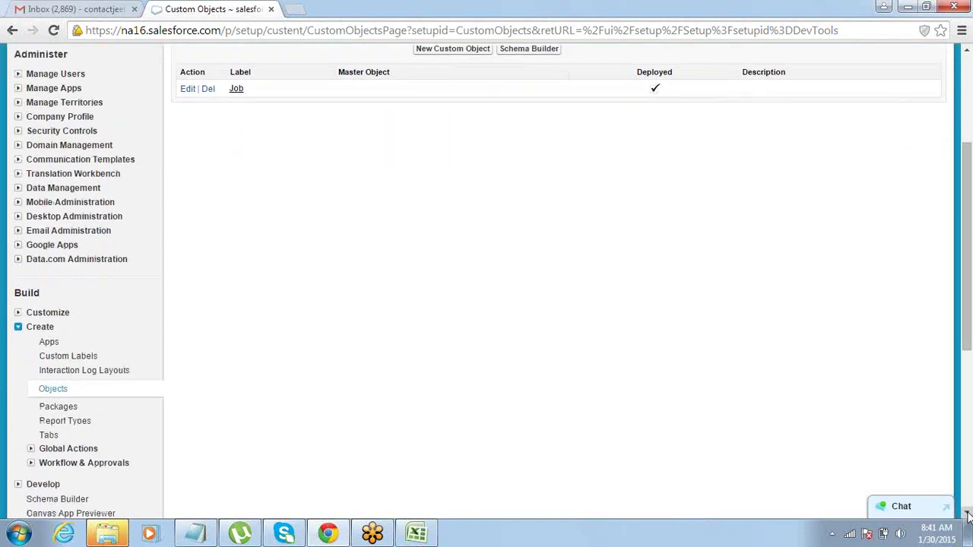
scroll(968, 515, down, 2)
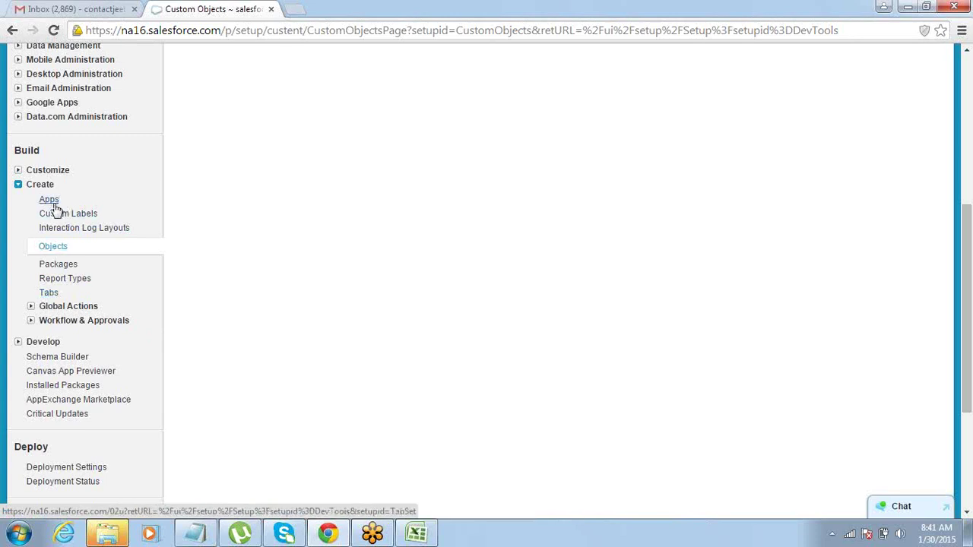
click(46, 295)
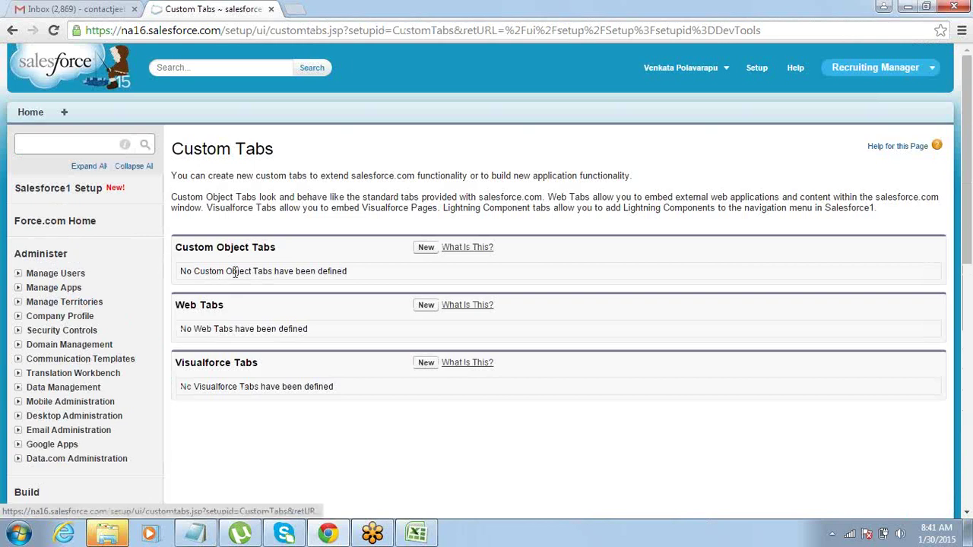
Start a new custom object tab for the Job object with the Phone tab style.
click(425, 250)
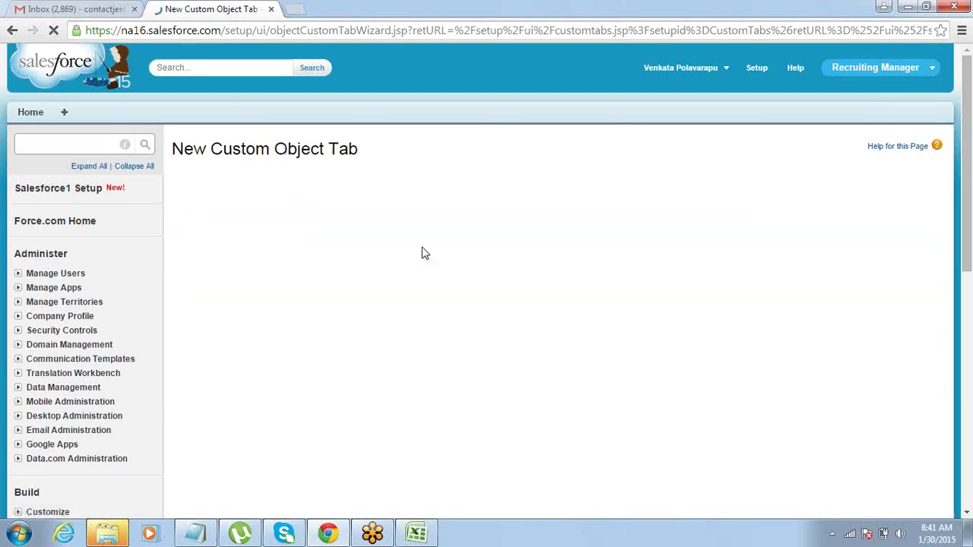
click(371, 266)
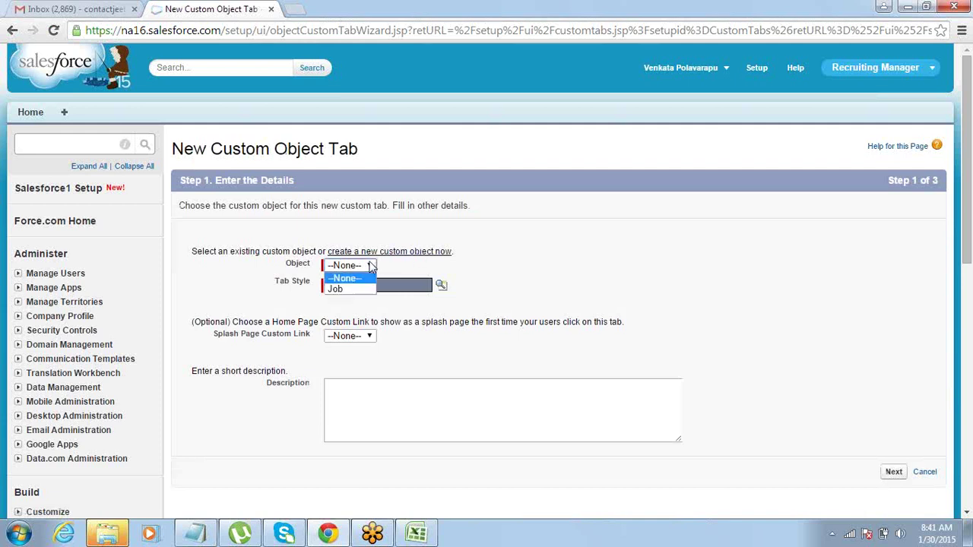
click(346, 291)
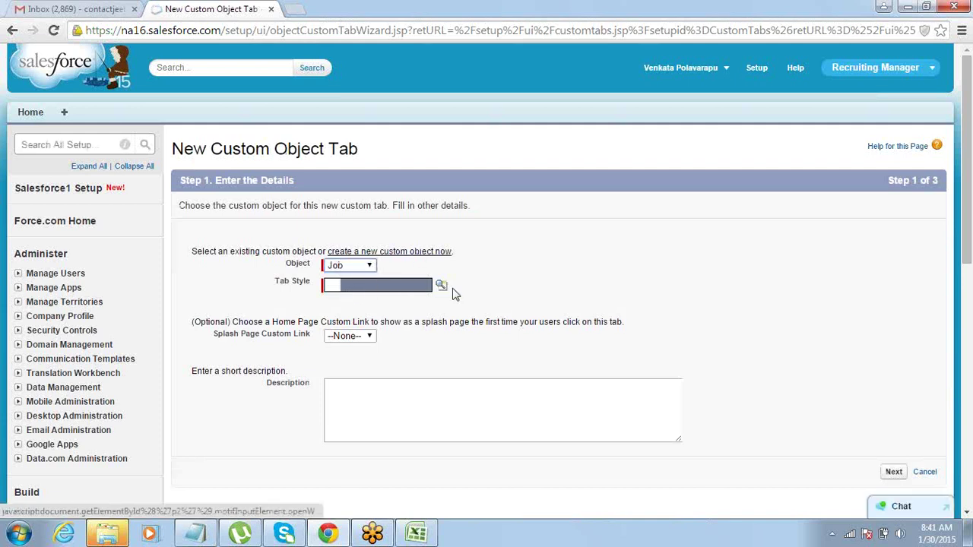
click(441, 285)
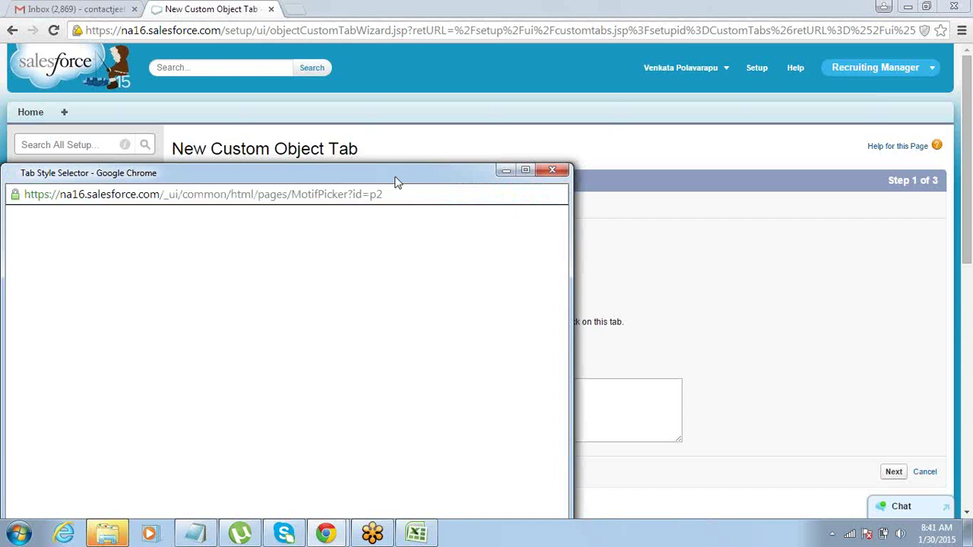
drag(395, 184, 454, 71)
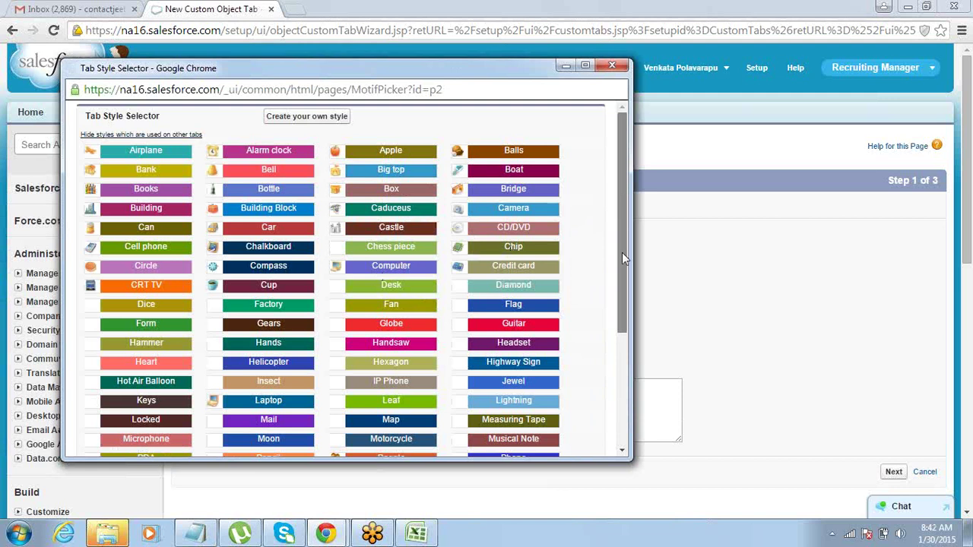
scroll(622, 252, down, 3)
click(508, 294)
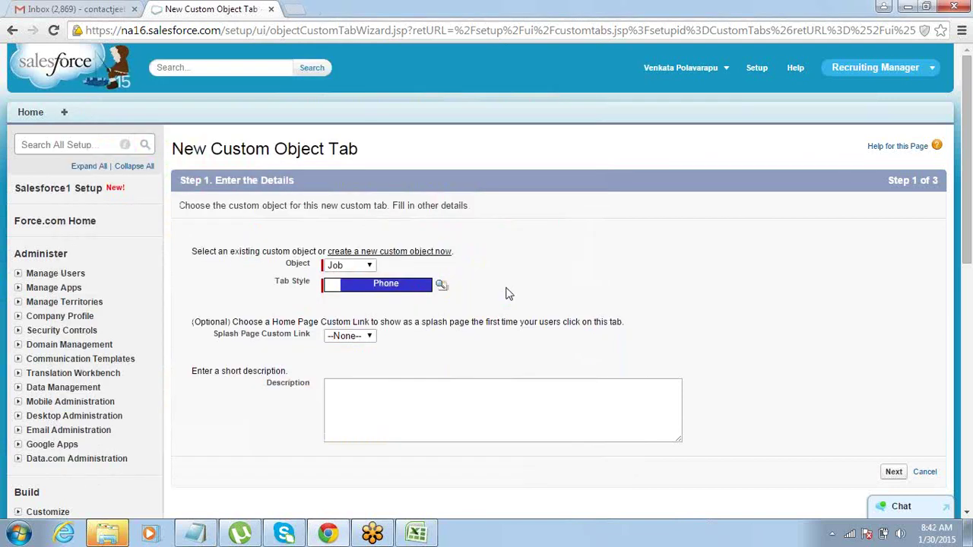
click(894, 473)
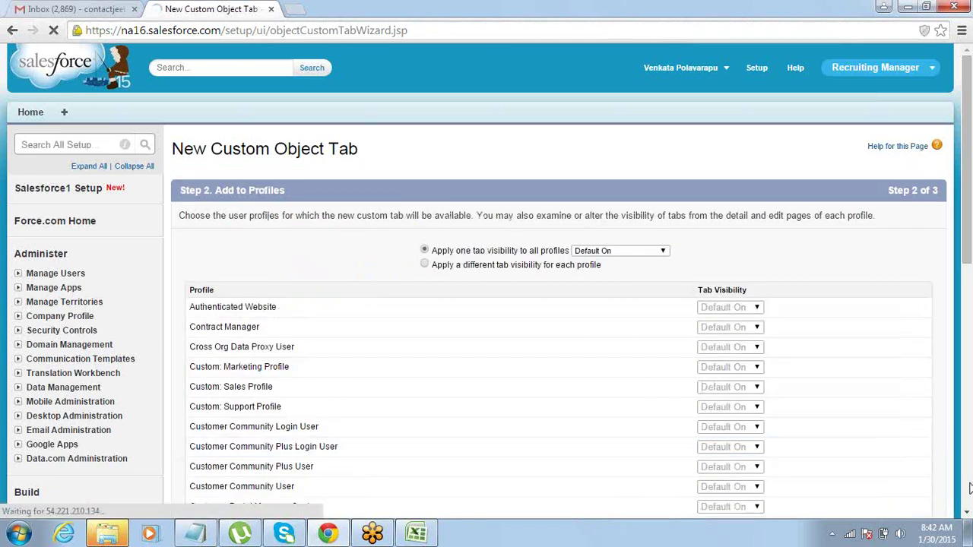
Keep Default On visibility for all profiles and continue to the custom apps step.
click(968, 514)
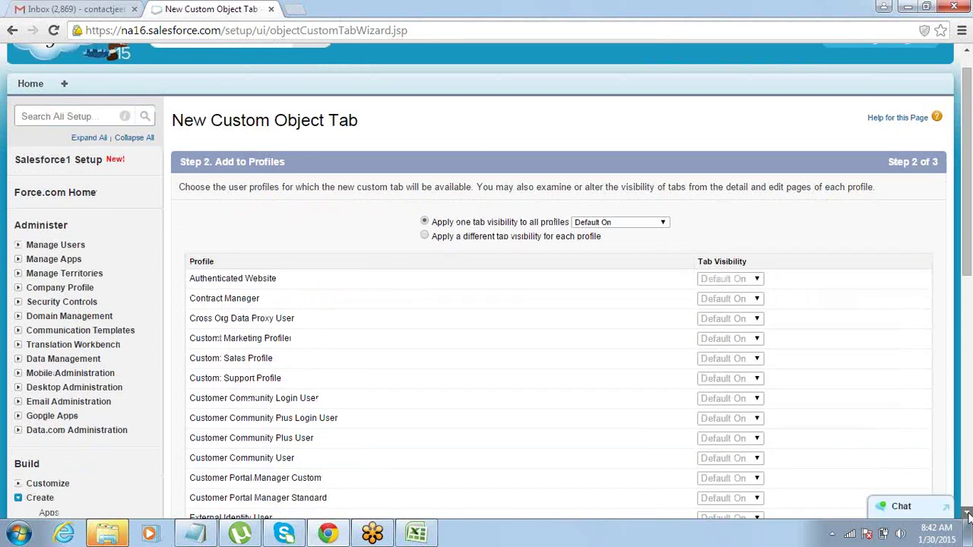
scroll(968, 516, down, 7)
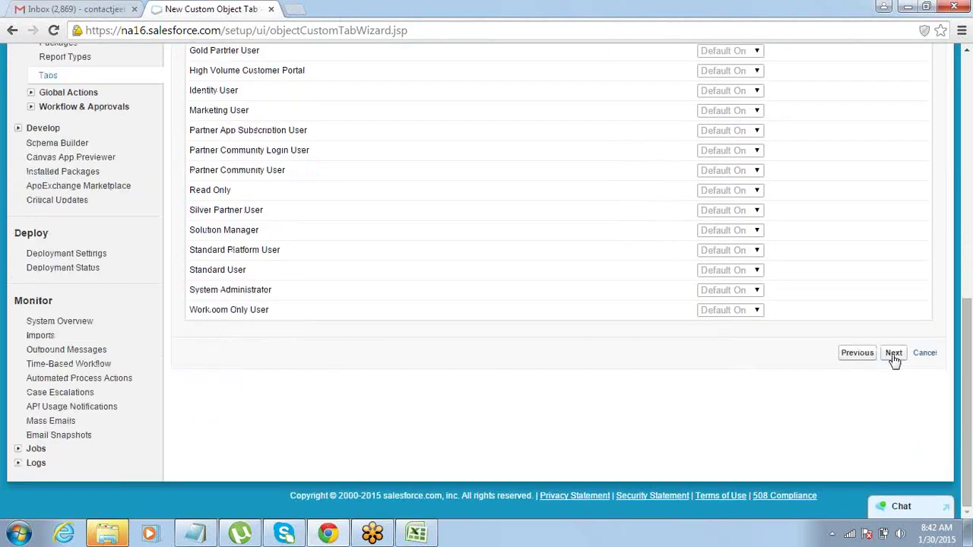
click(894, 354)
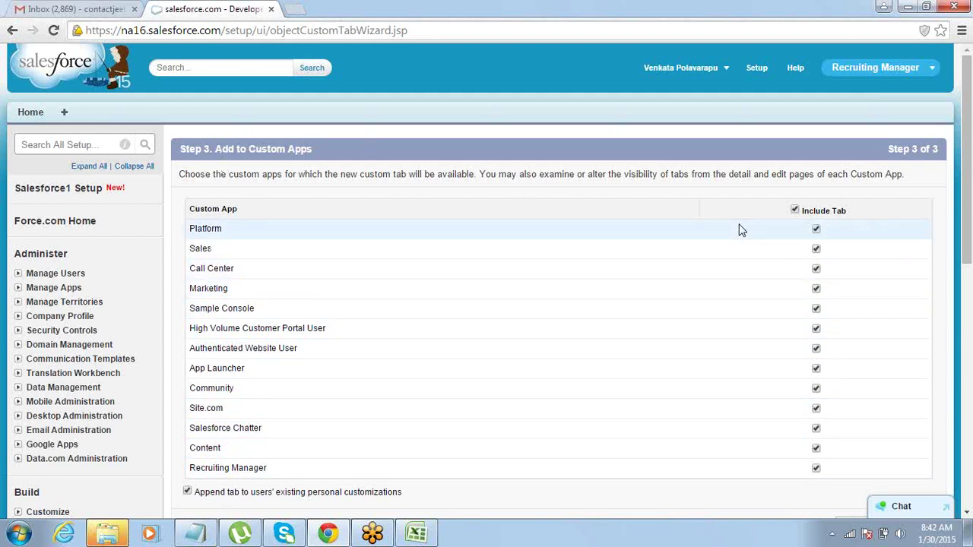
Include the Jobs tab only in the Recruiting Manager app and save it.
click(795, 211)
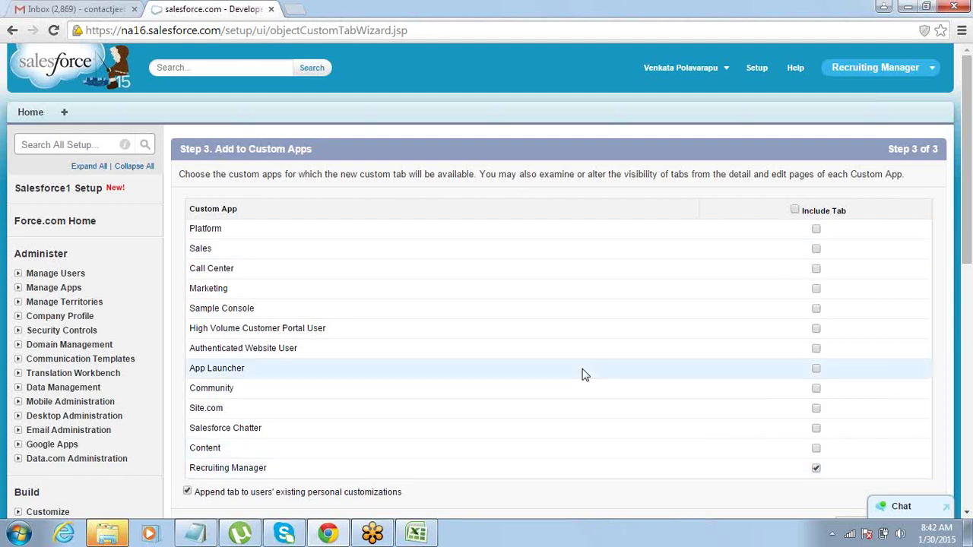
drag(192, 248, 216, 248)
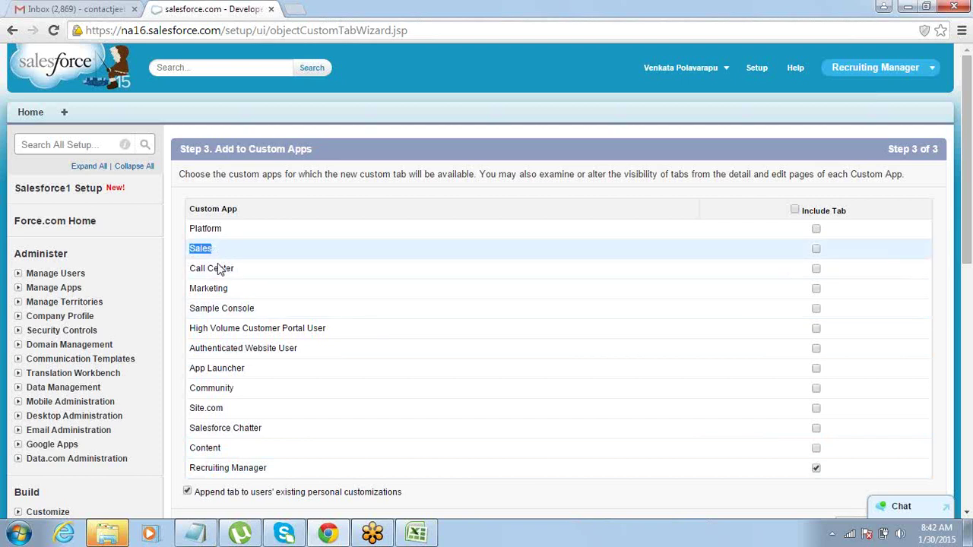
drag(190, 467, 266, 469)
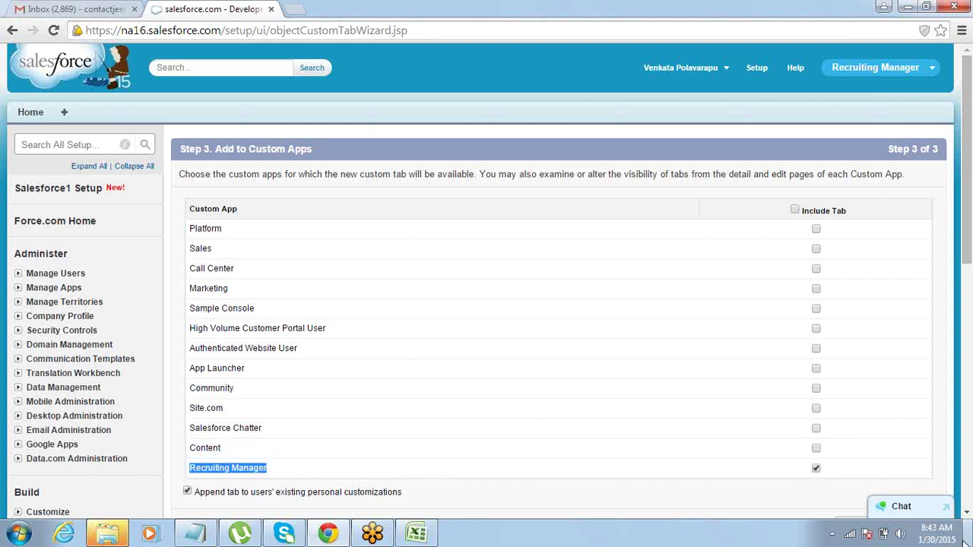
scroll(966, 511, down, 2)
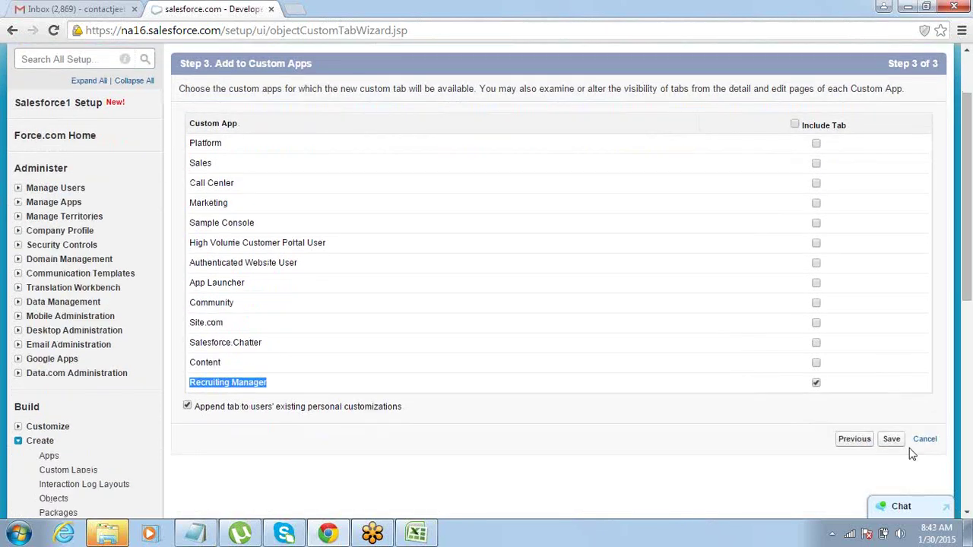
click(892, 440)
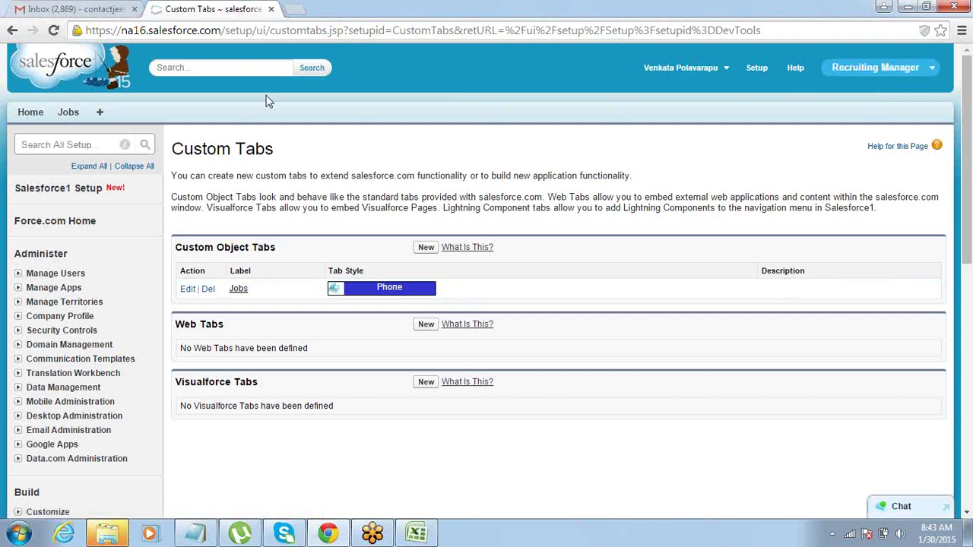
Create a new Job record named 'Java Developer' posted on 1/28/2015.
click(66, 114)
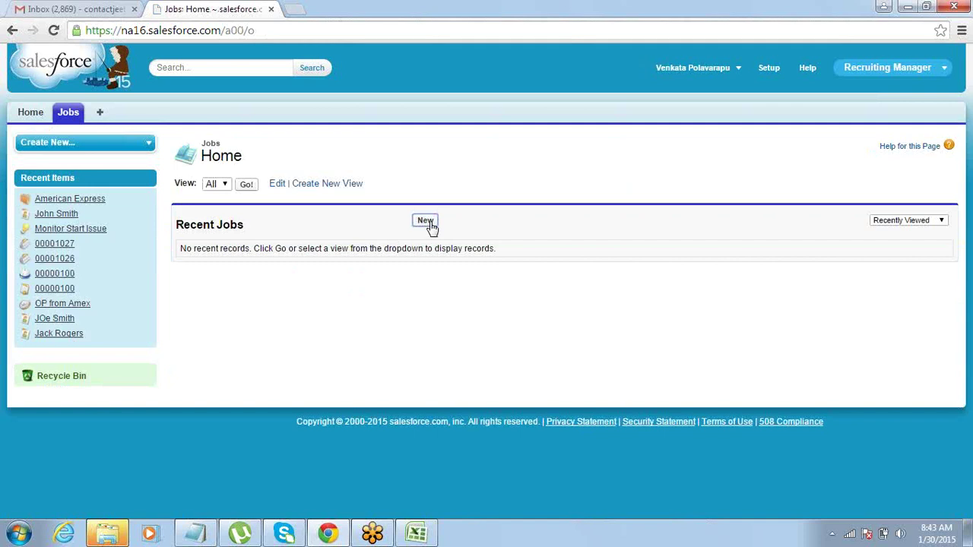
click(425, 221)
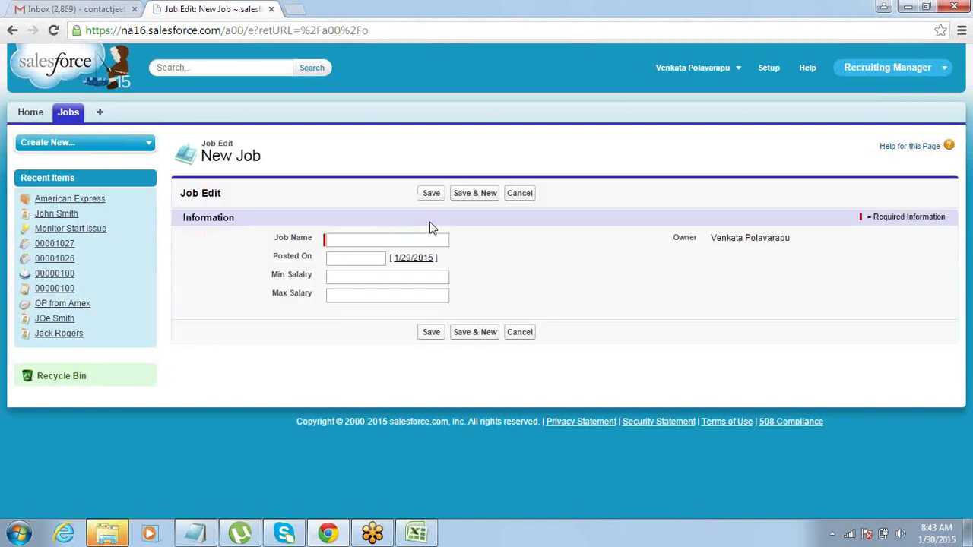
text(Ja)
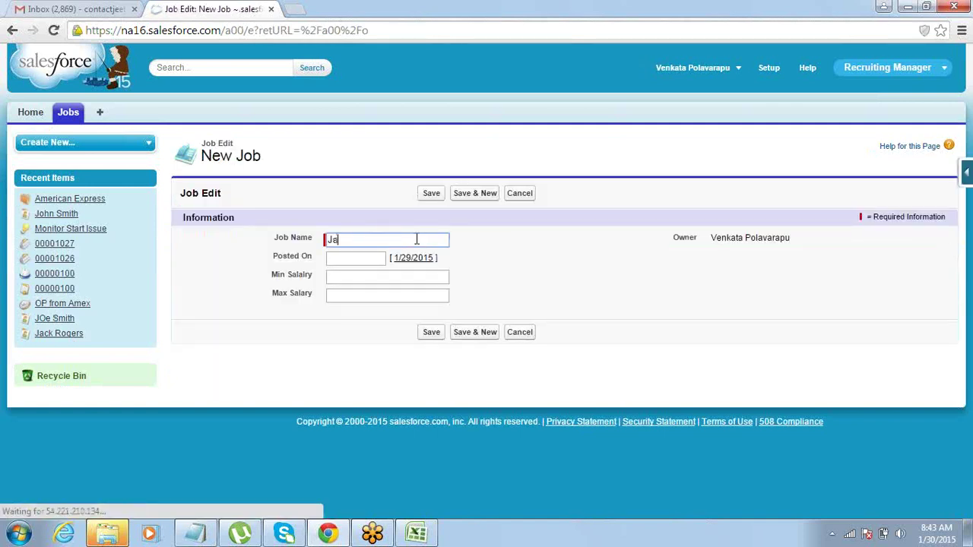
text(va Developer)
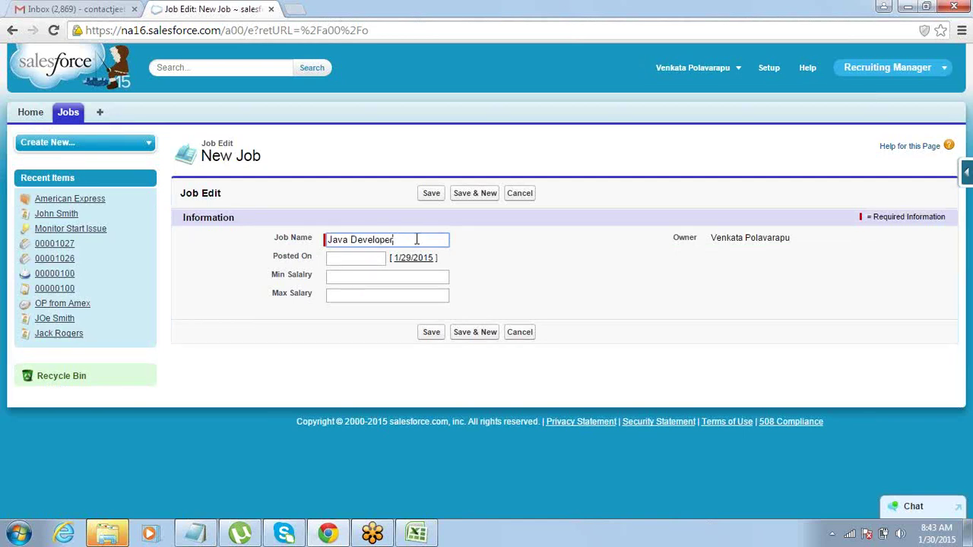
key(Tab)
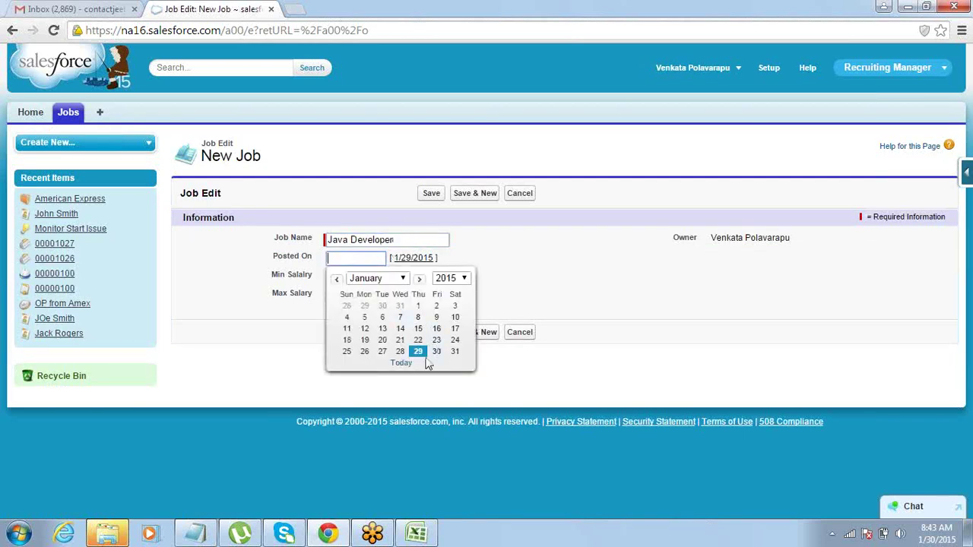
click(396, 353)
click(399, 352)
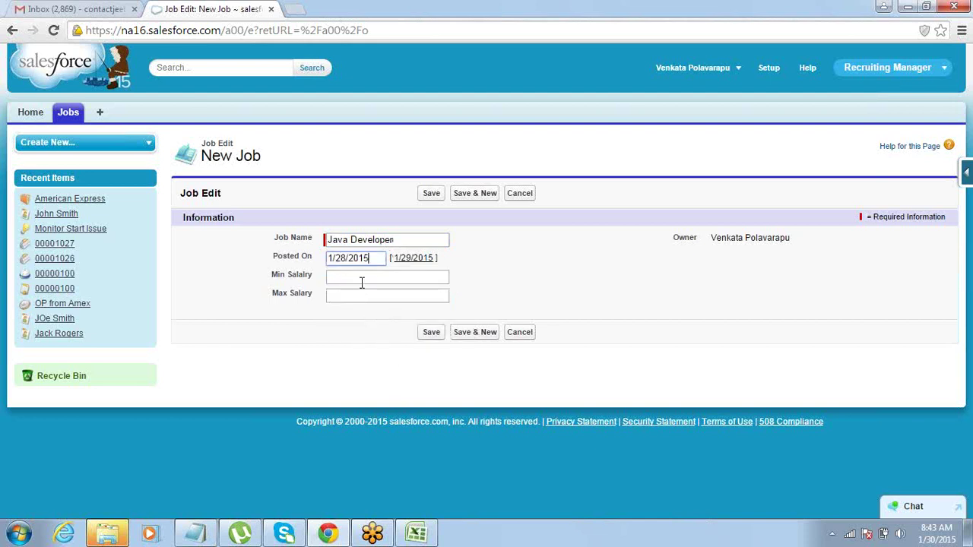
click(362, 278)
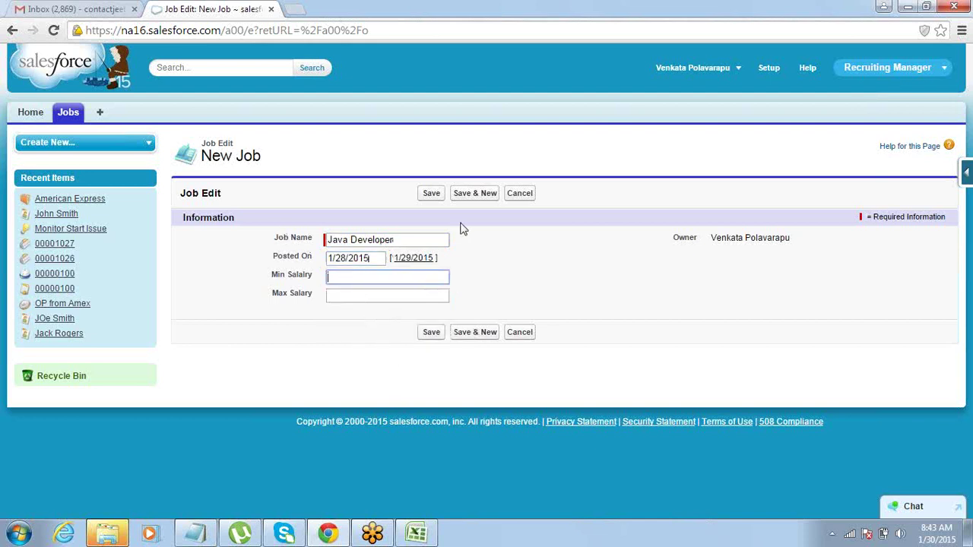
Enter Min Salary 60000 and Max Salary 80000, then save the Java Developer record.
text(60000)
key(Tab)
click(404, 276)
text(8000)
key(BackSpace)
key(BackSpace)
key(BackSpace)
key(BackSpace)
key(Tab)
text(8)
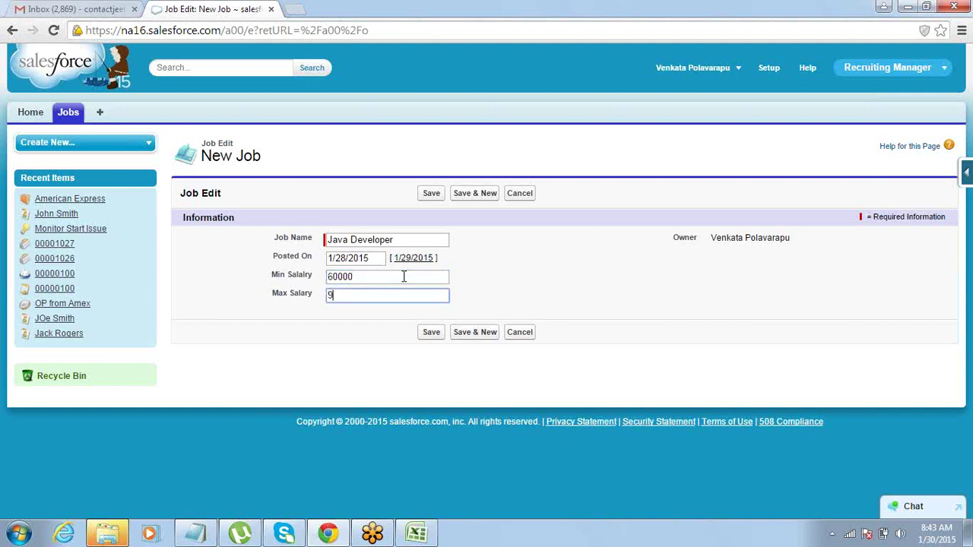
key(BackSpace)
text(80000)
click(380, 369)
click(431, 193)
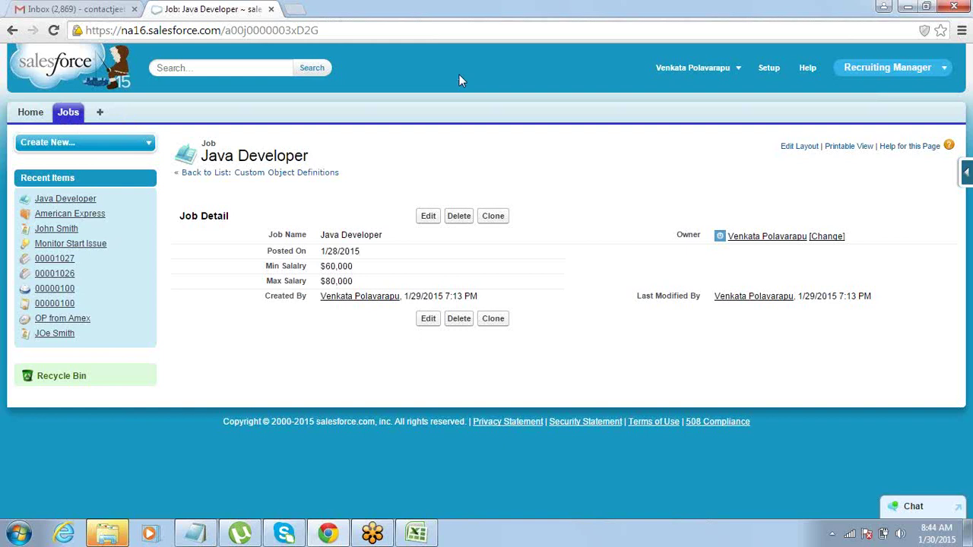
Add a merged 'Candidate' heading across E2:F2 beside the Jobs field table.
click(411, 530)
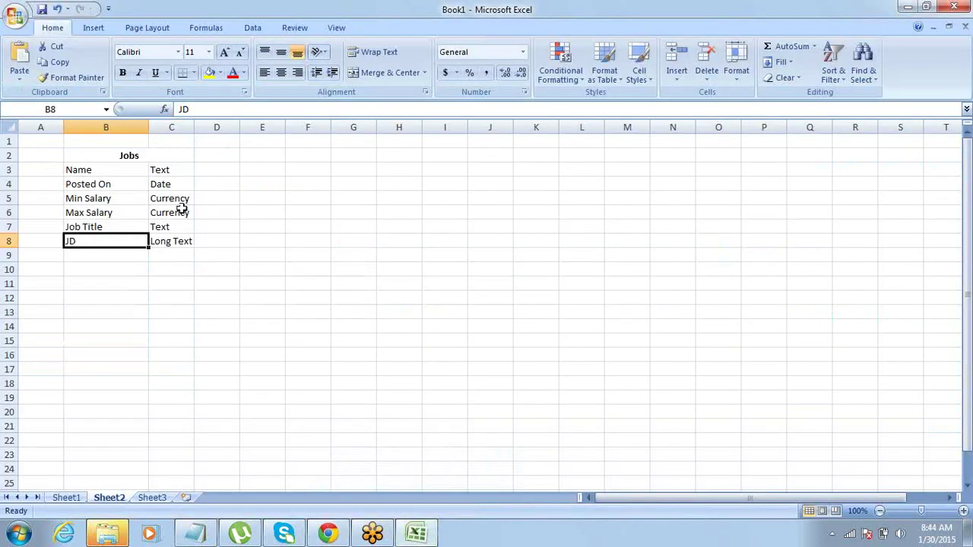
drag(143, 158, 149, 241)
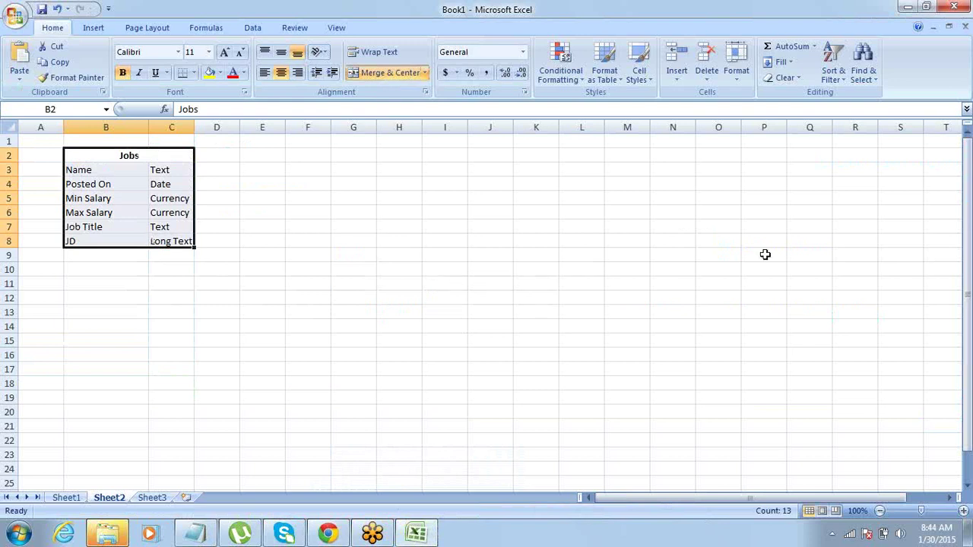
click(961, 123)
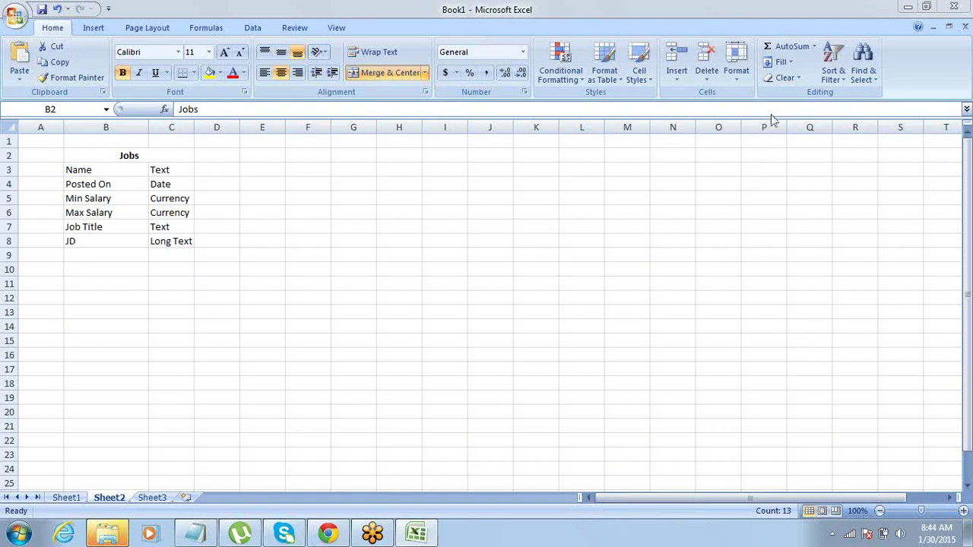
click(262, 152)
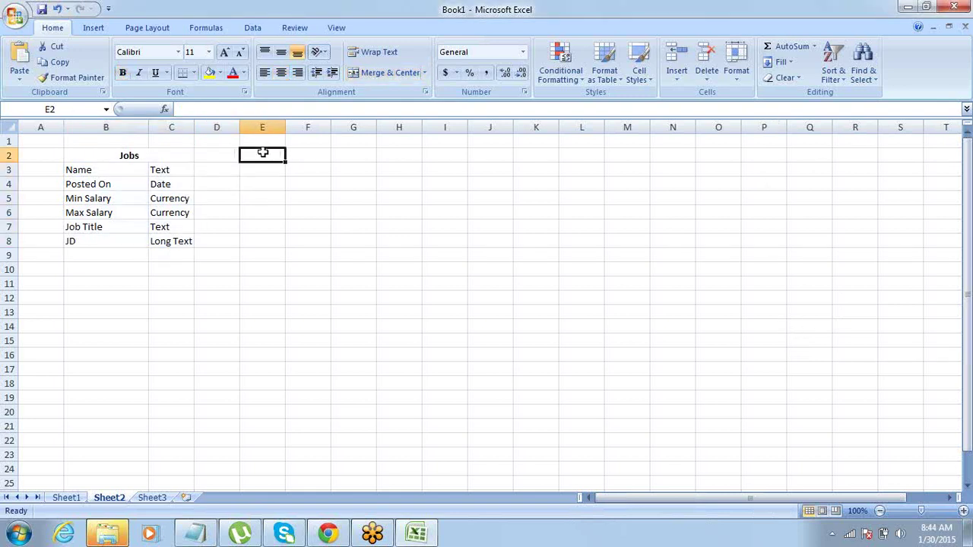
key(shift+Right)
click(387, 74)
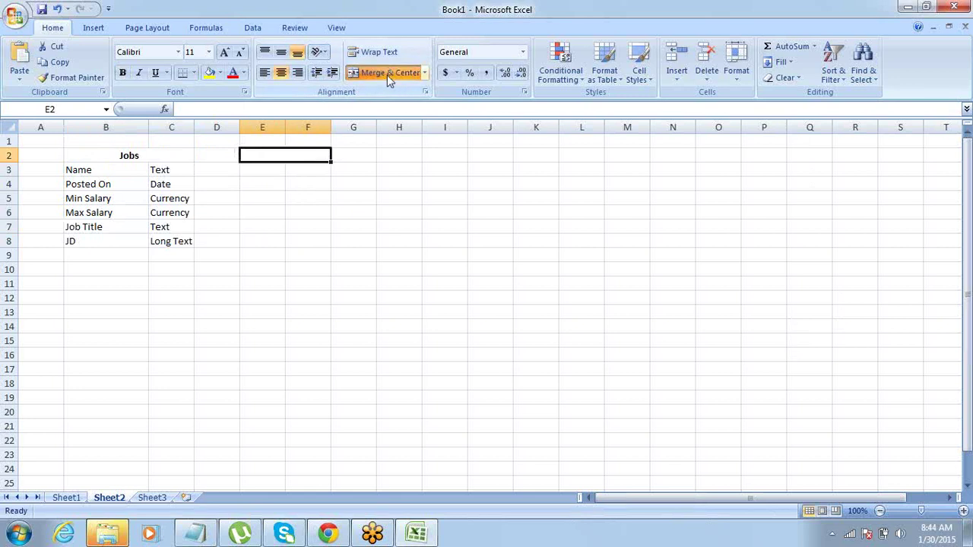
text(Candidate)
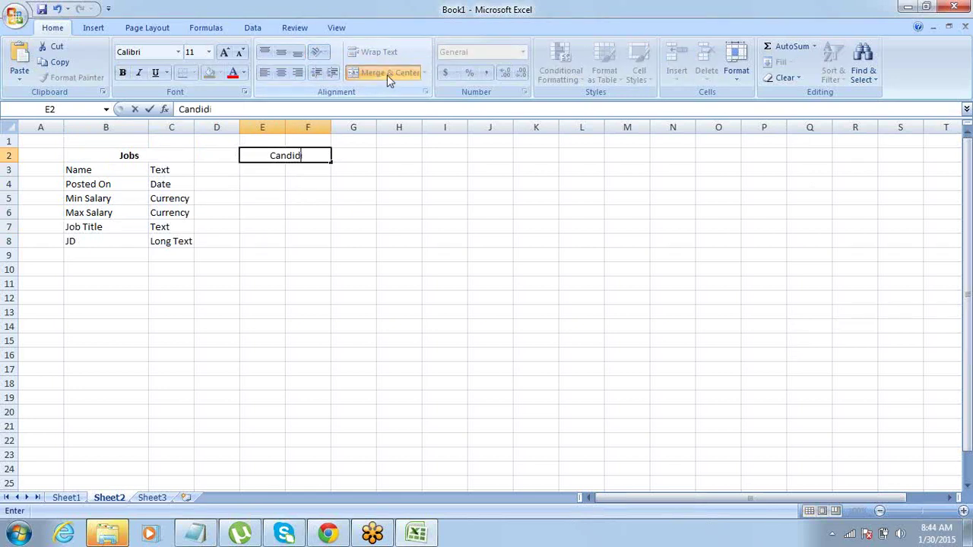
key(Return)
key(Up)
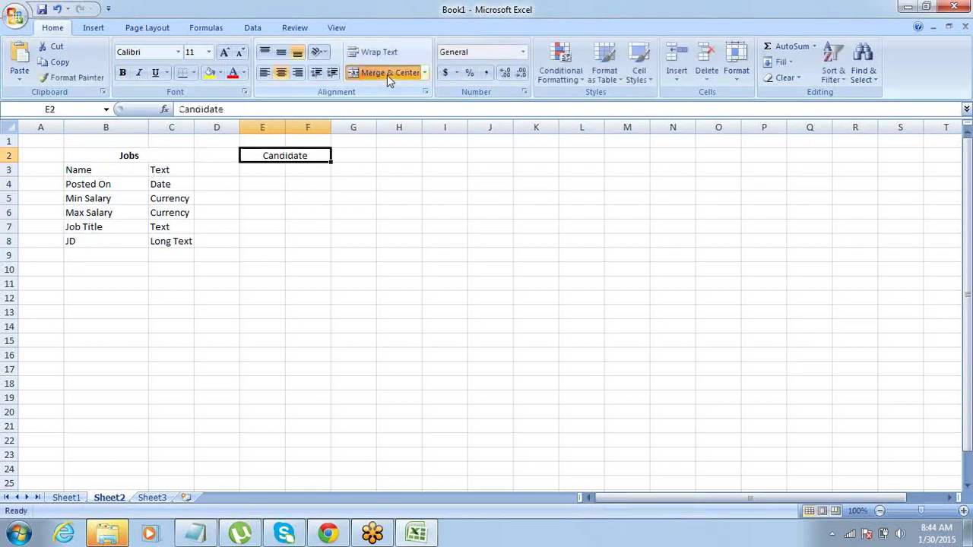
key(Down)
List Name, Email, Phone and Experience under Candidate and widen column E.
text(Name)
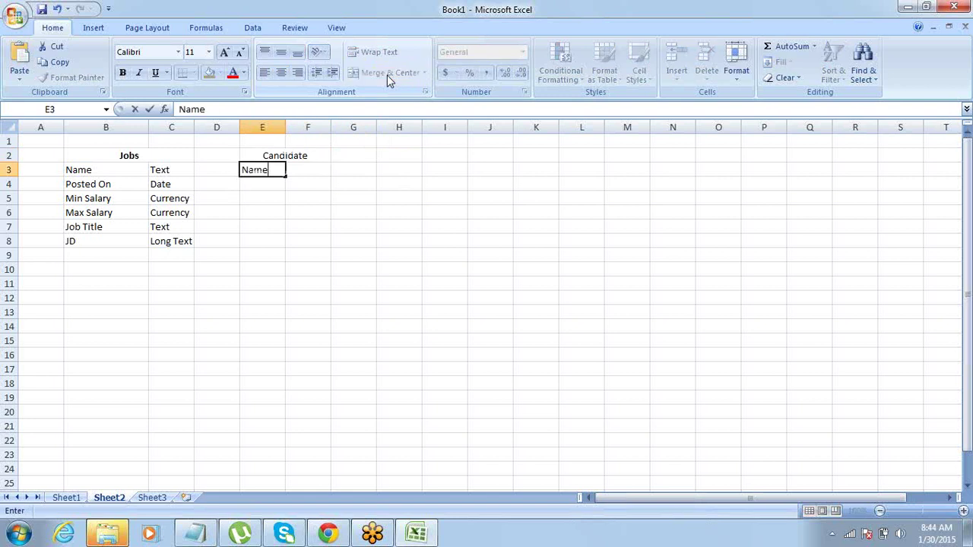
key(Return)
text(Email)
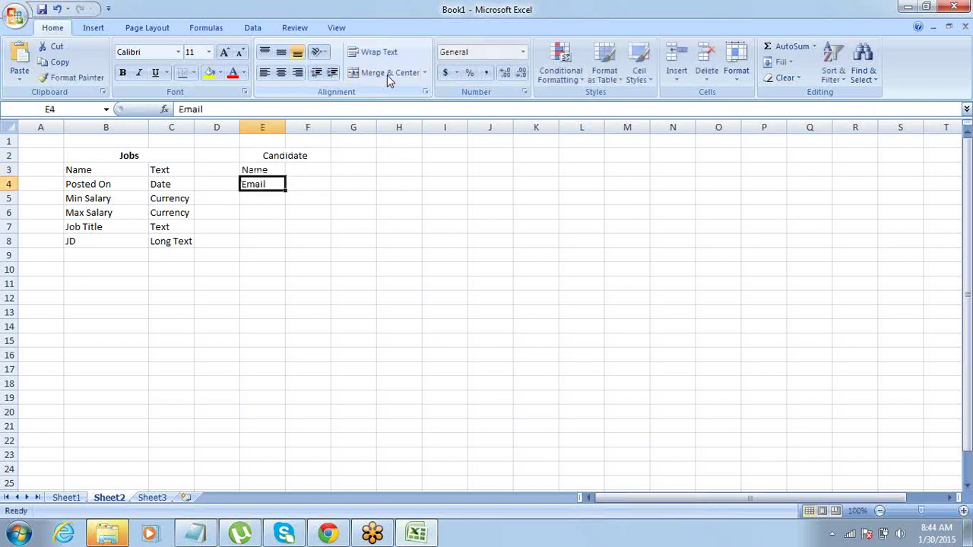
key(Return)
text(Phone)
key(Return)
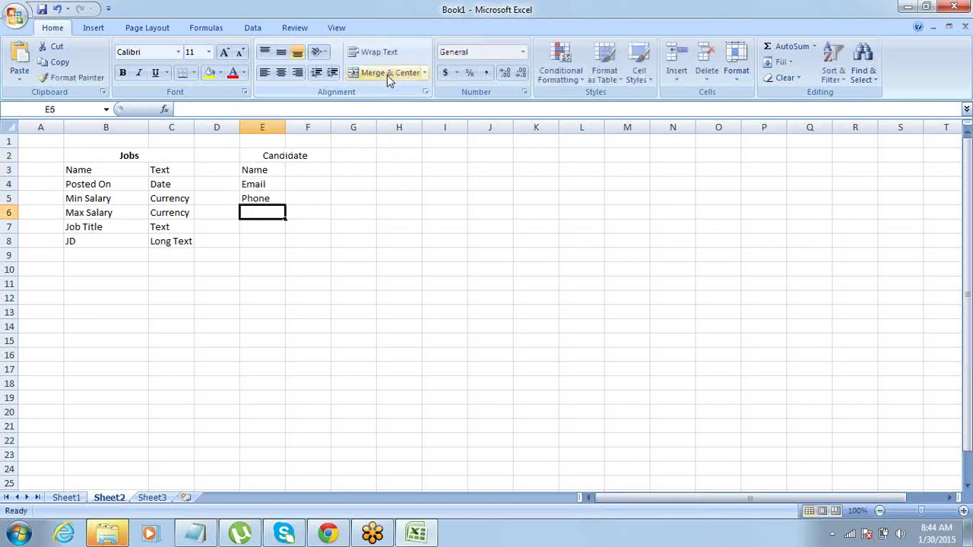
text(E)
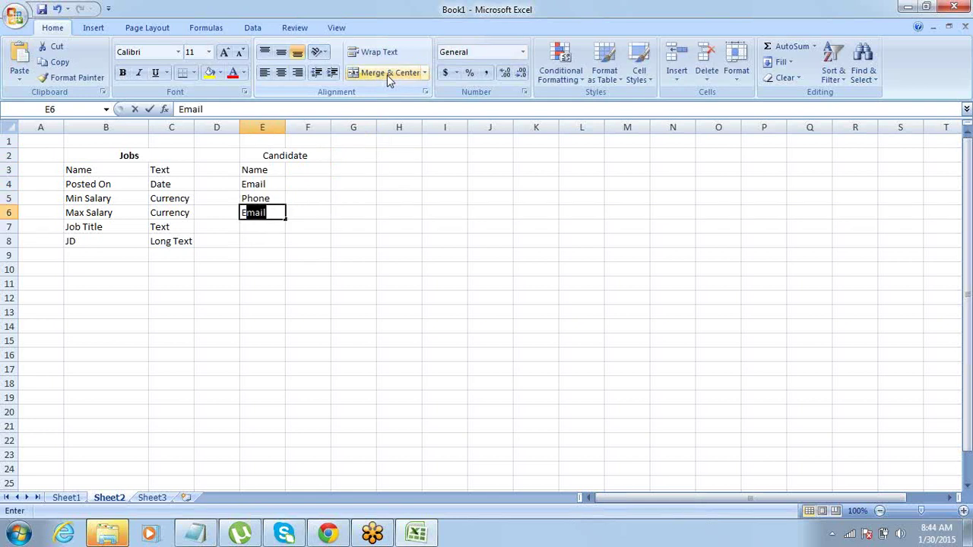
text(xperien)
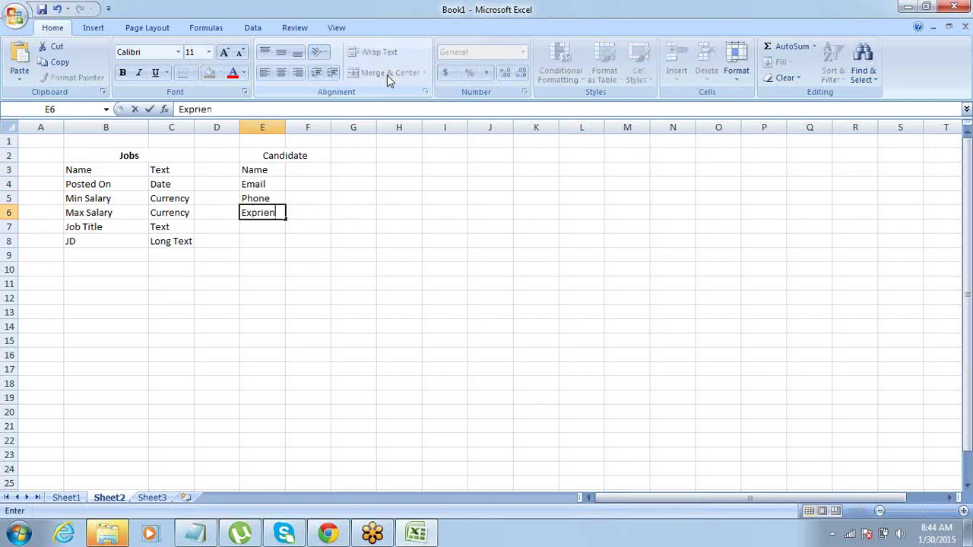
text(ce)
key(Return)
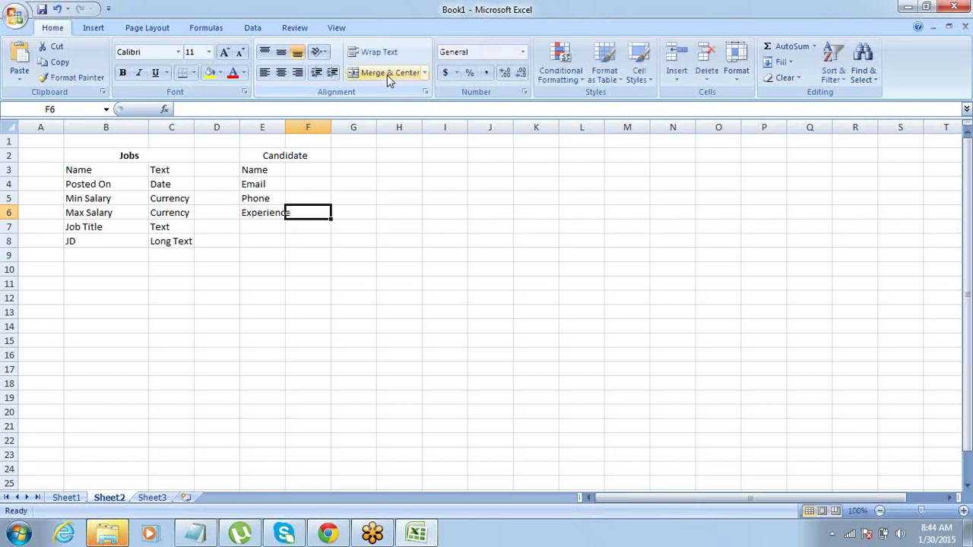
key(Up)
key(Up)
key(Up)
key(Up)
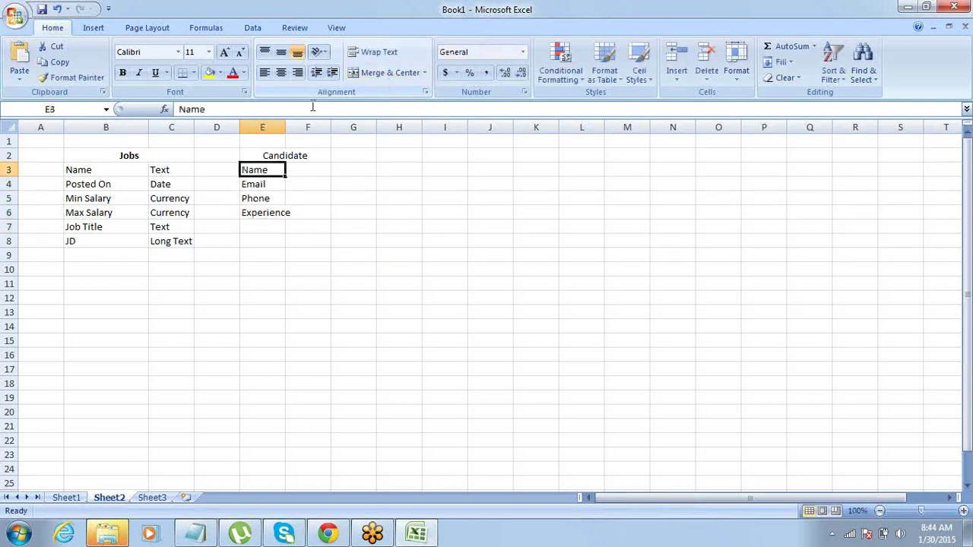
drag(286, 126, 313, 126)
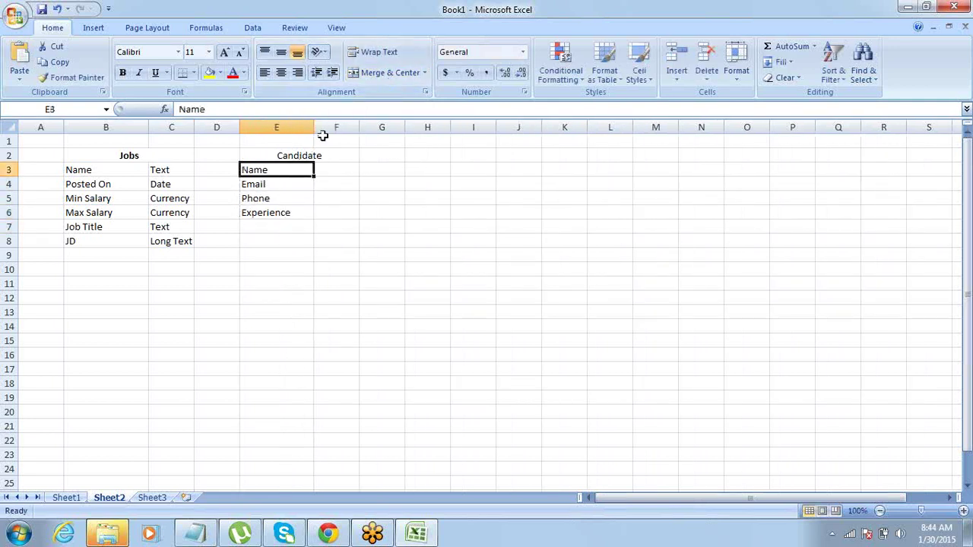
Make the Candidate heading bold.
click(969, 122)
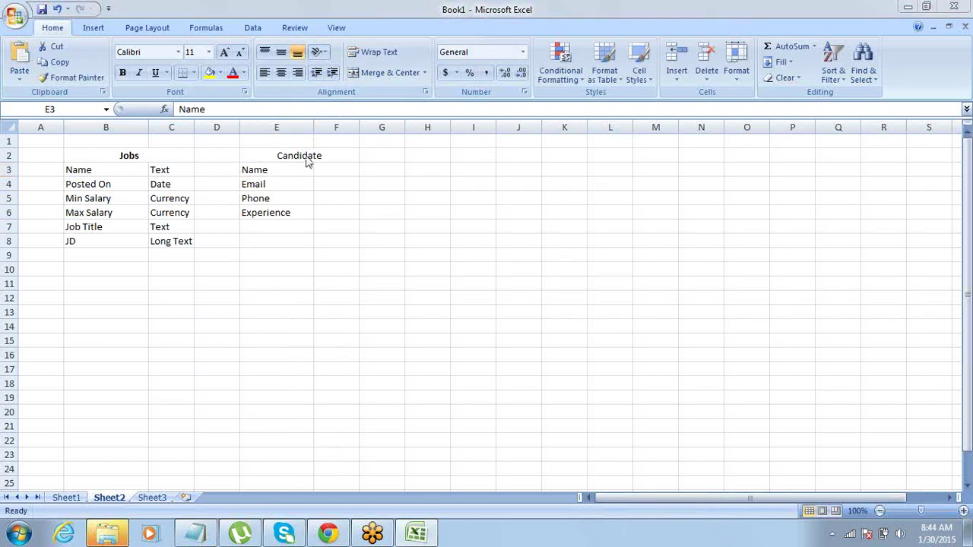
click(268, 186)
key(Up)
key(Down)
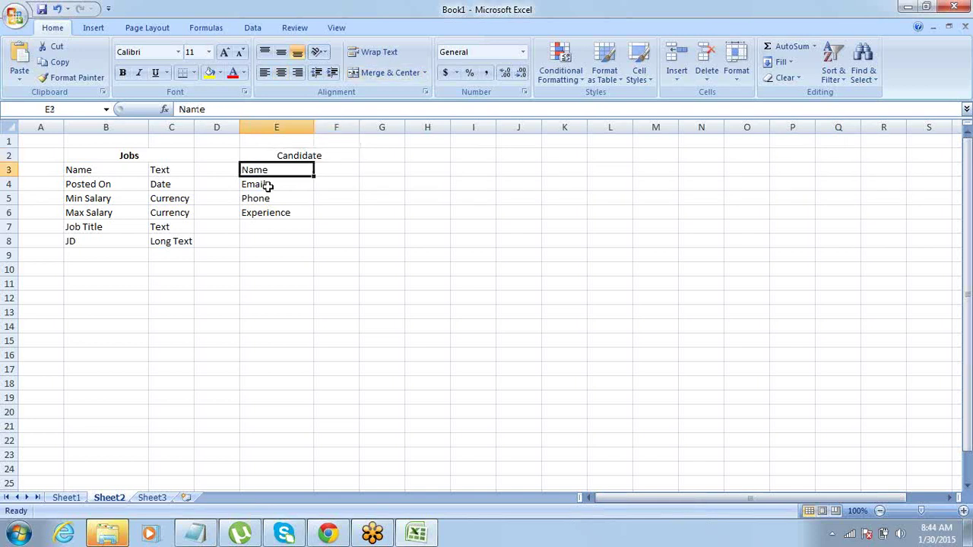
key(Down)
key(Down)
key(Down)
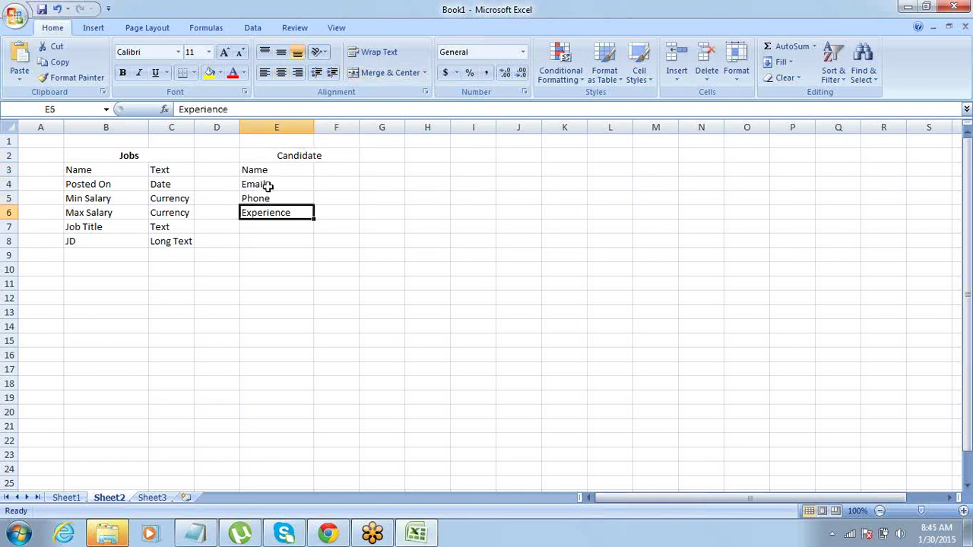
key(Down)
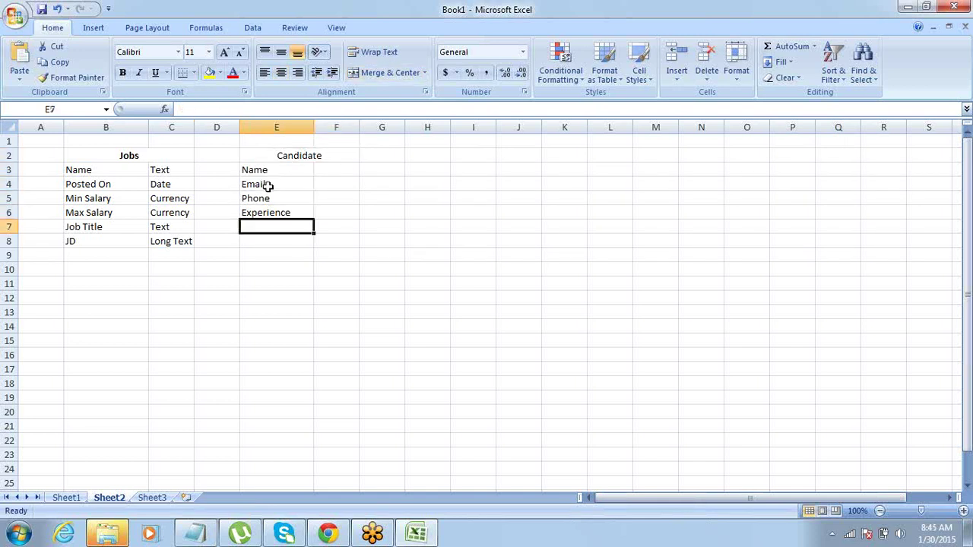
key(Left)
key(Left)
key(Left)
key(Left)
key(Right)
key(Right)
key(Right)
key(Right)
key(Down)
key(Up)
key(Up)
key(Up)
key(Up)
key(Up)
key(Up)
key(Up)
key(Down)
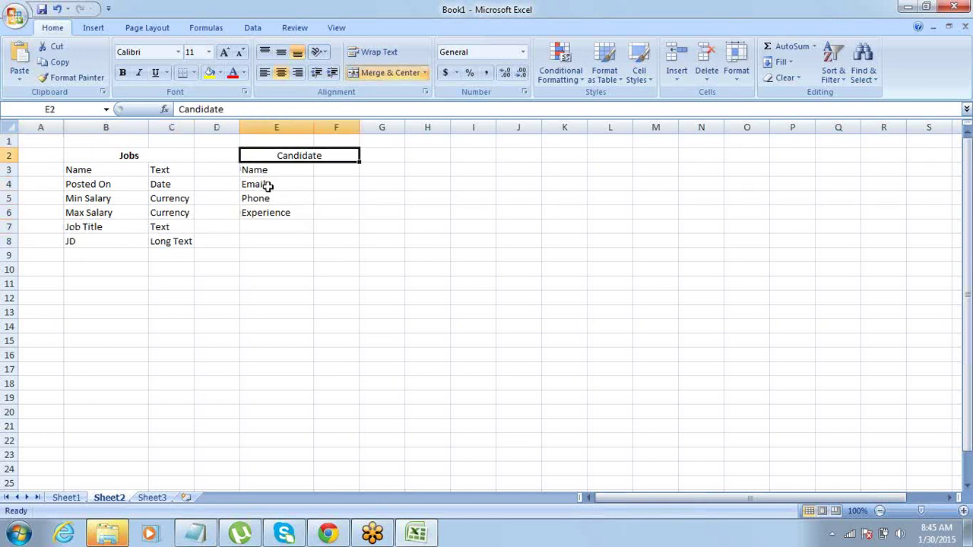
key(ctrl+b)
key(Down)
key(Down)
key(Down)
key(Down)
key(Down)
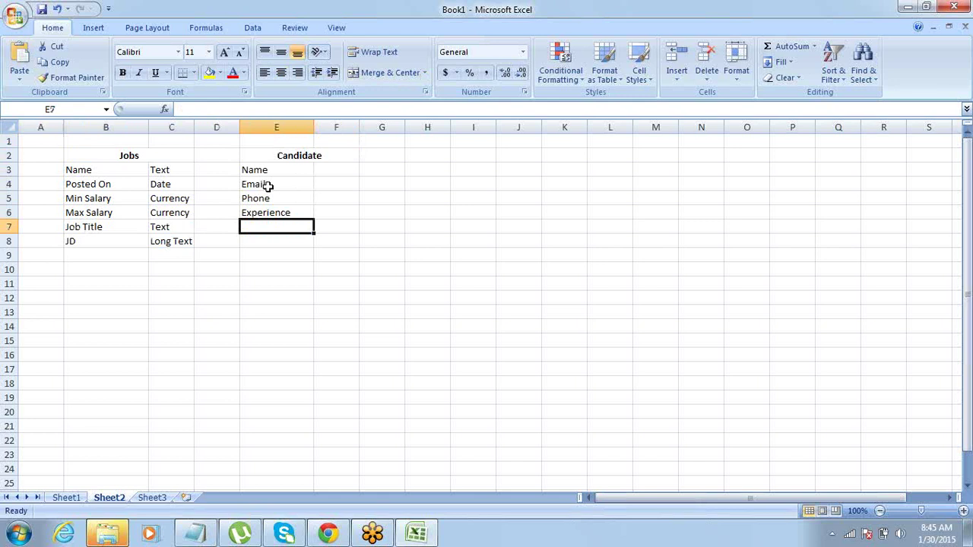
Add City, State and Country to the Candidate field list in E7:E9.
text(City)
key(Return)
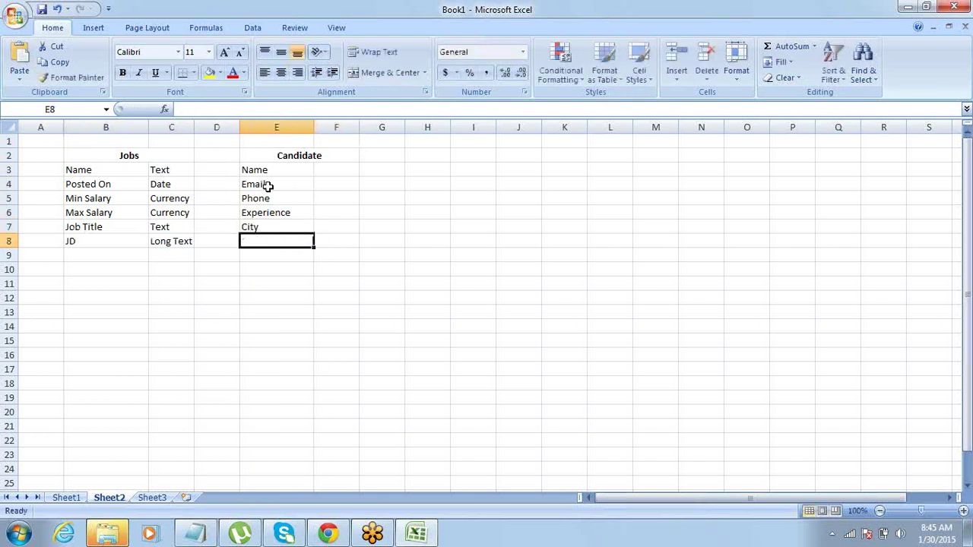
text(State)
key(Return)
text(C)
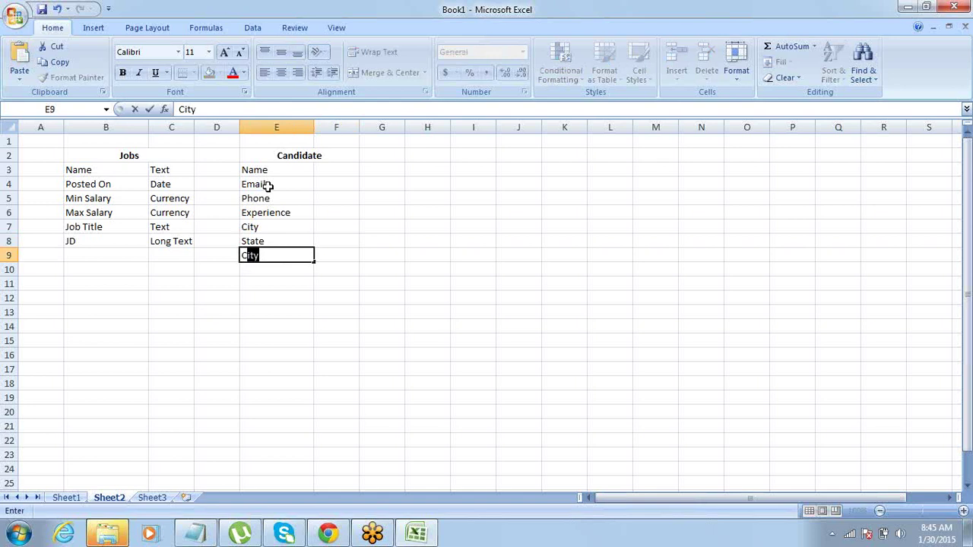
text(ountry)
key(Right)
key(Left)
key(Up)
key(Up)
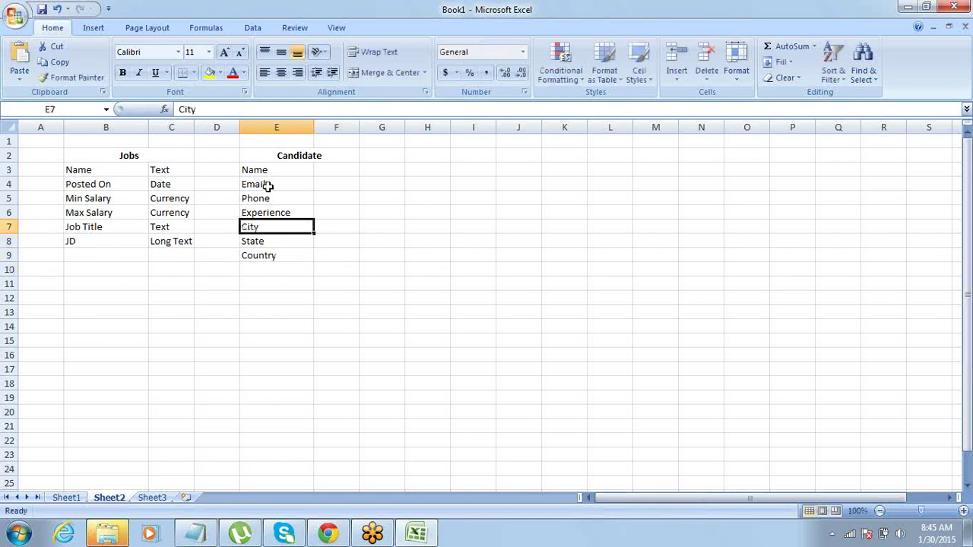
key(shift+Down)
key(shift+Down)
key(Down)
key(Down)
key(Down)
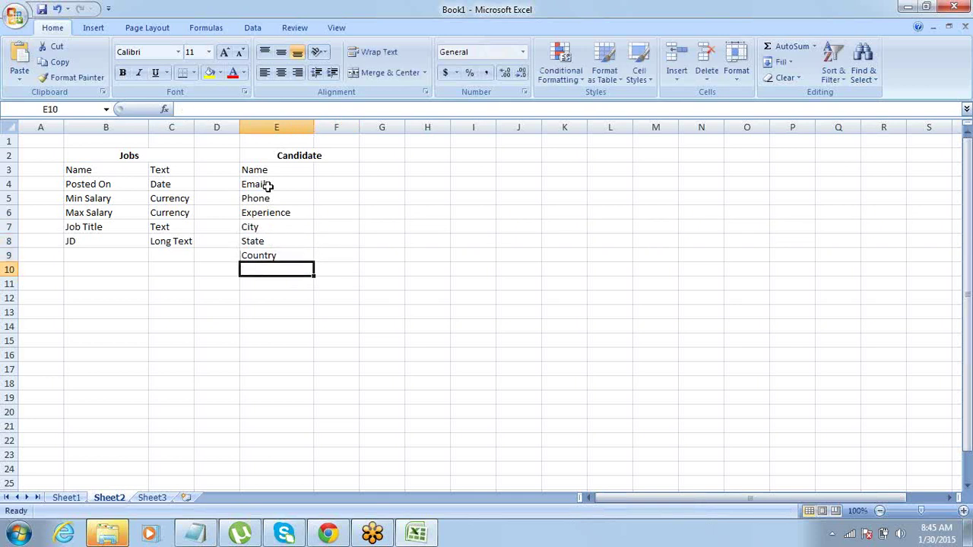
Enter 'Ready to Relocate' in E10 and return to the top of the list.
text(Ready )
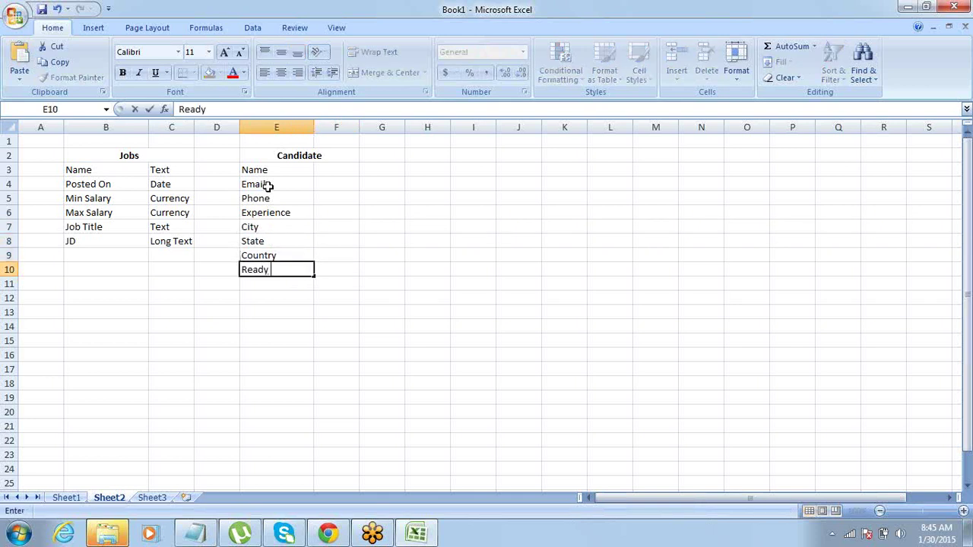
text(to Relocate)
key(ctrl+Return)
key(ctrl+Up)
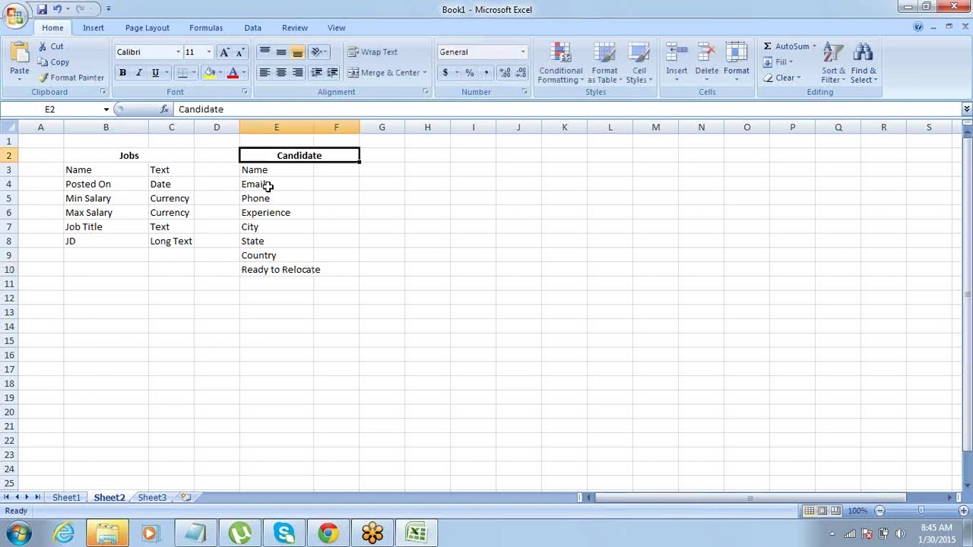
key(Down)
key(Up)
Enter the types Text, Email and Phone for the Name, Email and Phone fields.
key(ctrl+shift+Down)
key(Down)
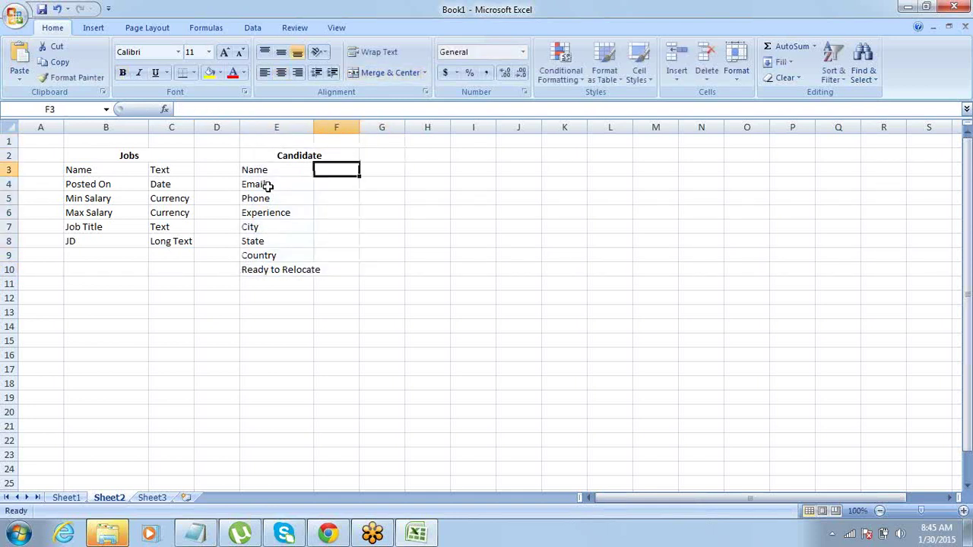
key(Left)
key(Down)
key(Up)
key(Right)
key(Left)
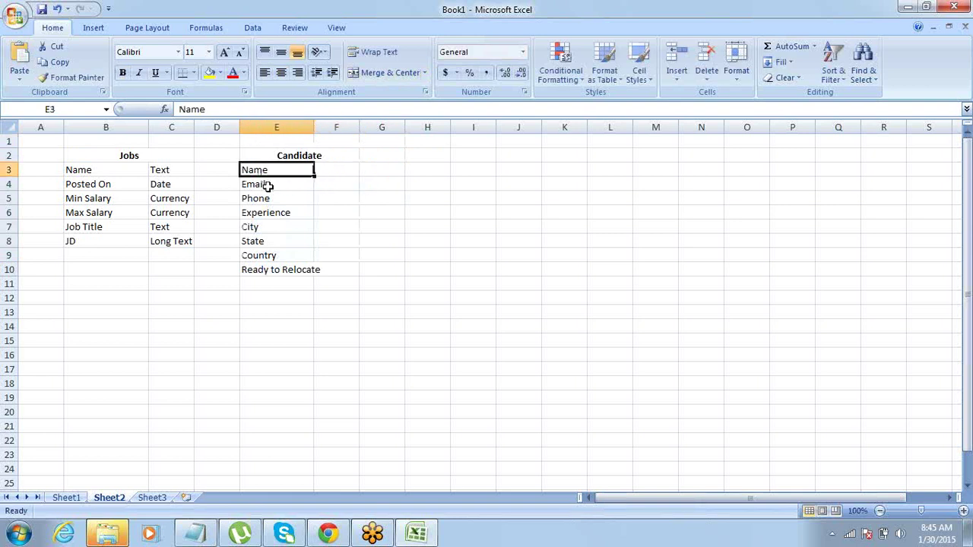
key(Up)
key(Down)
key(Right)
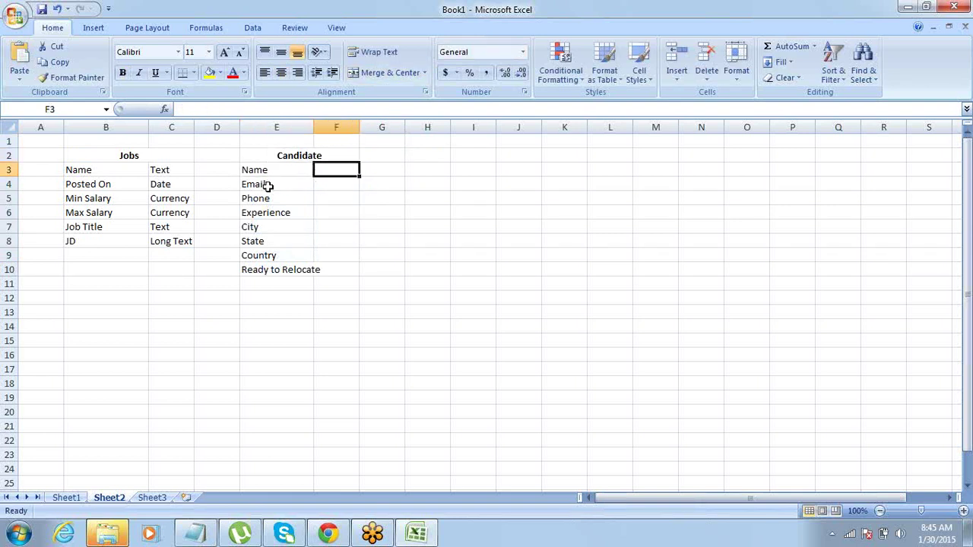
key(Left)
key(Left)
key(Right)
key(Right)
text(Text)
key(Right)
key(Down)
key(Left)
key(Left)
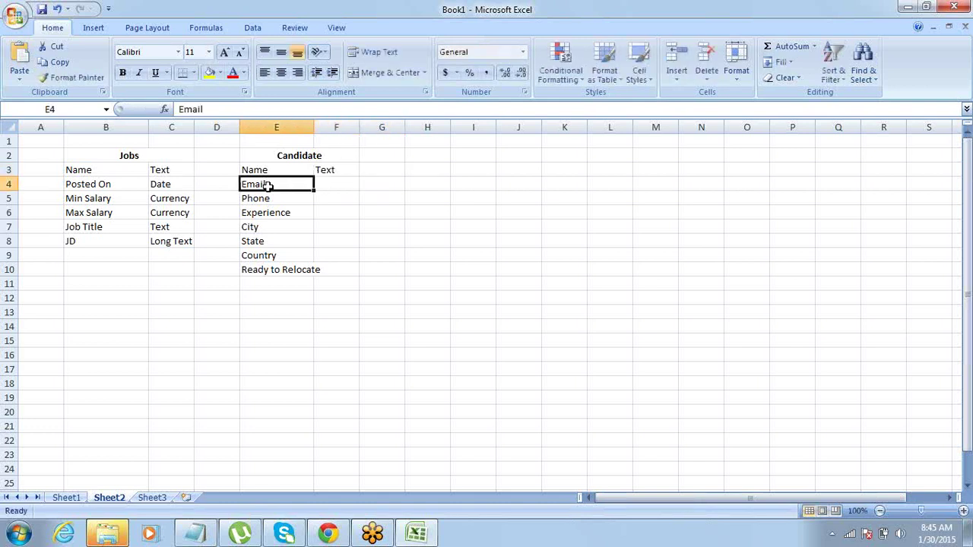
key(Right)
text(Email)
key(Return)
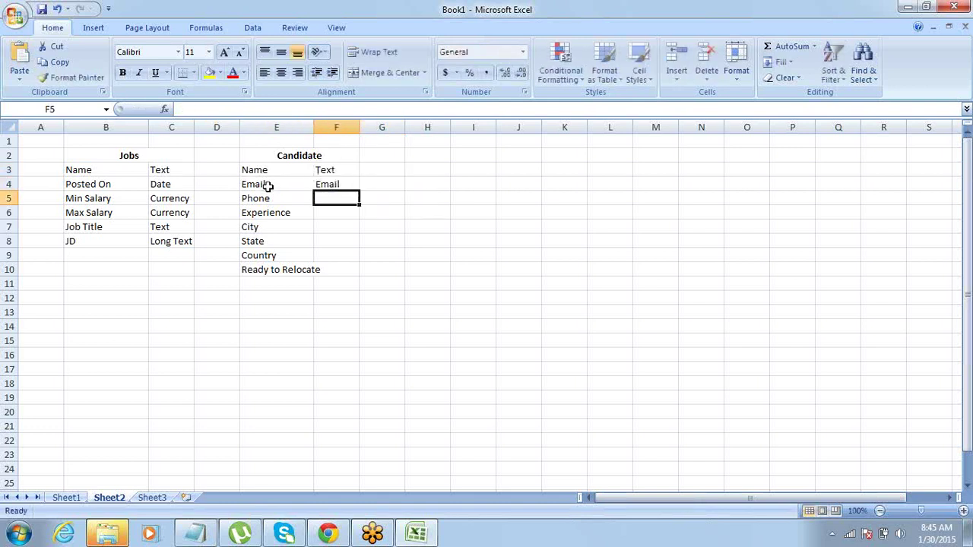
text(Phone)
key(Right)
Set the Experience field's type to Number, replacing the mistyped entry.
key(Up)
key(Left)
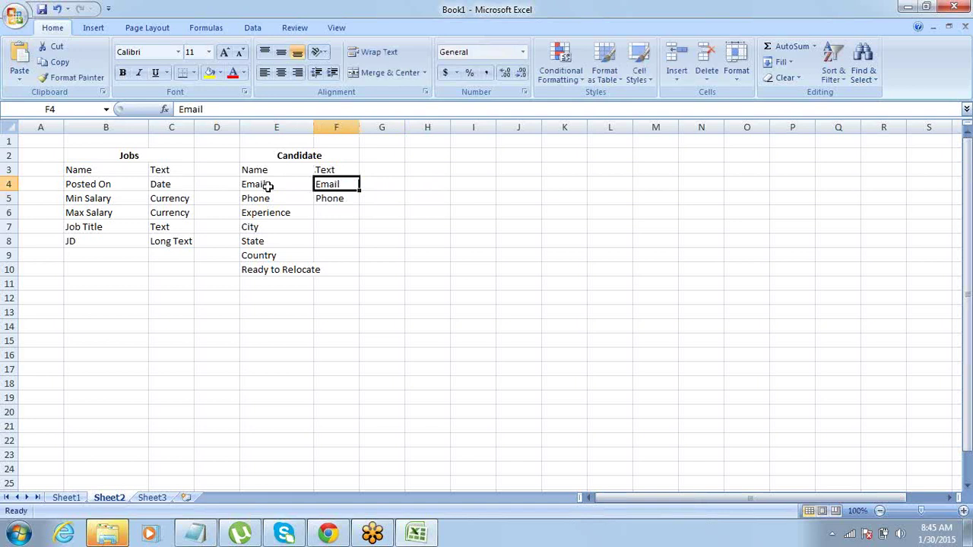
key(Left)
key(Right)
key(Down)
key(Down)
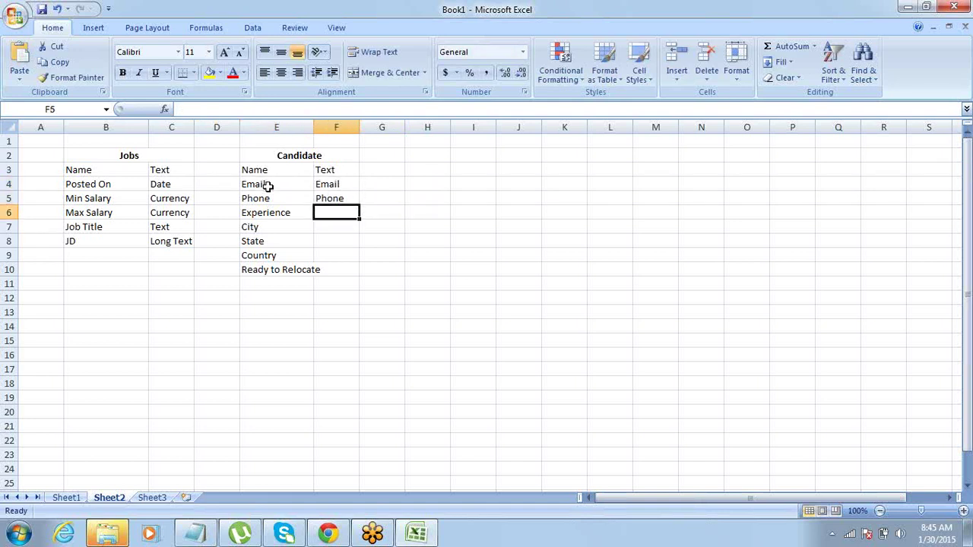
text(Text,)
key(Right)
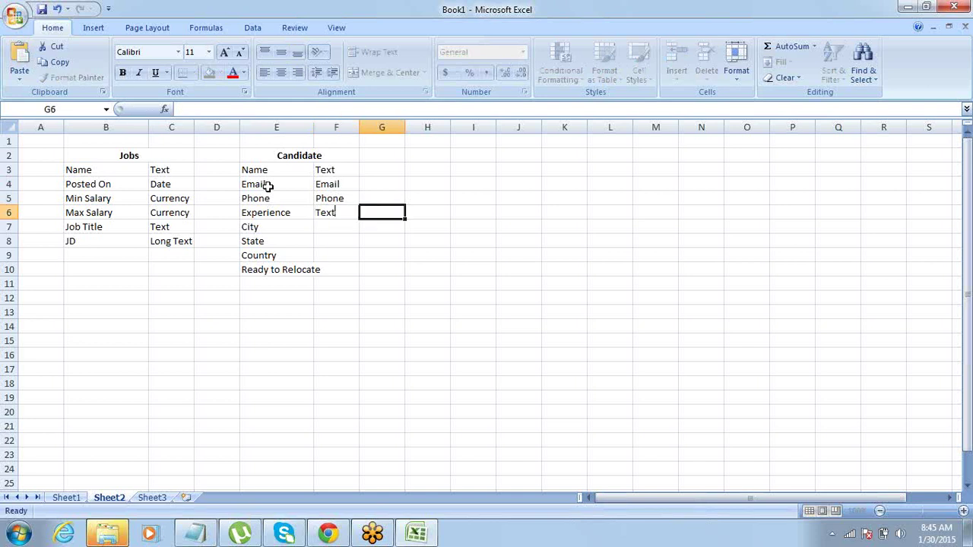
key(Down)
key(Left)
key(Left)
key(Right)
key(Up)
key(Left)
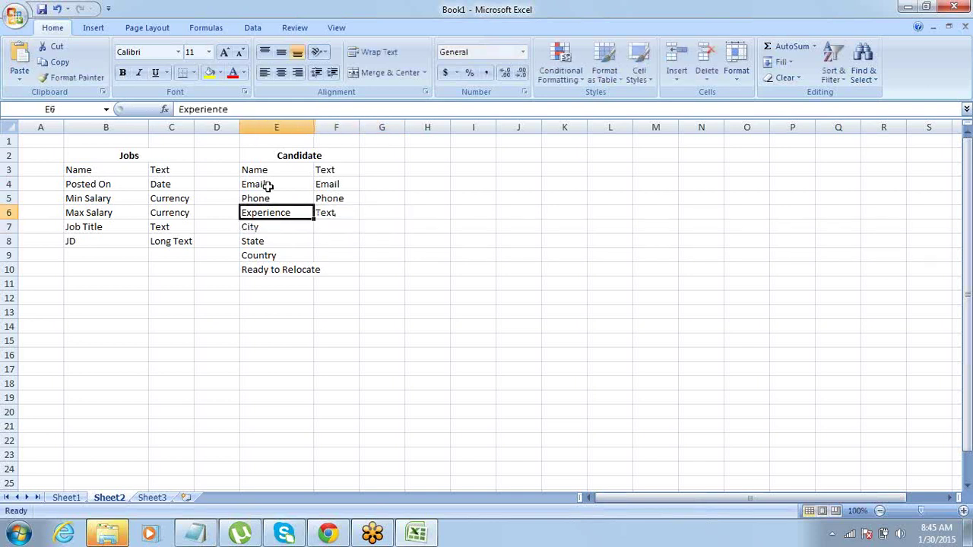
key(Right)
key(Delete)
key(BackSpace)
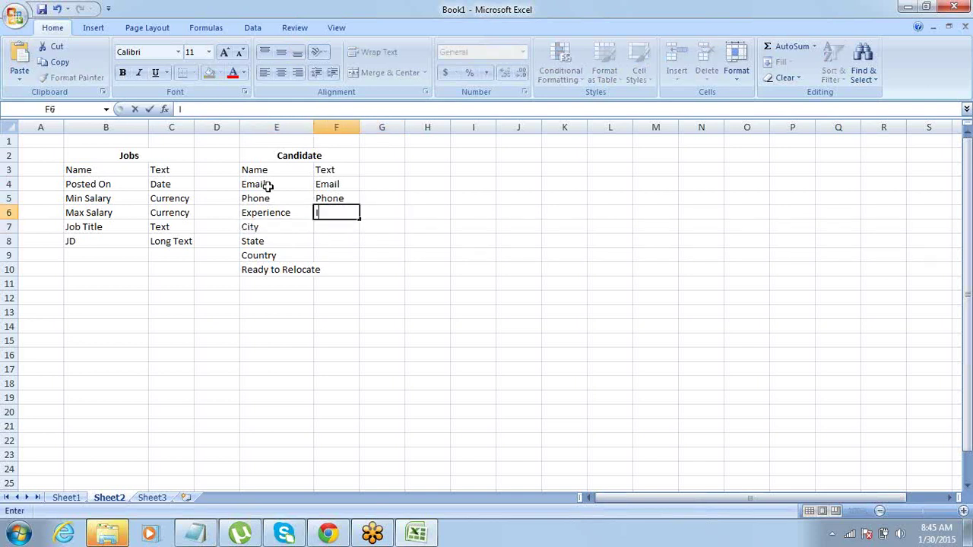
text(Number)
key(Right)
key(Left)
key(Left)
Rename the Experience label to 'Exp(in Yrs)'.
key(F2)
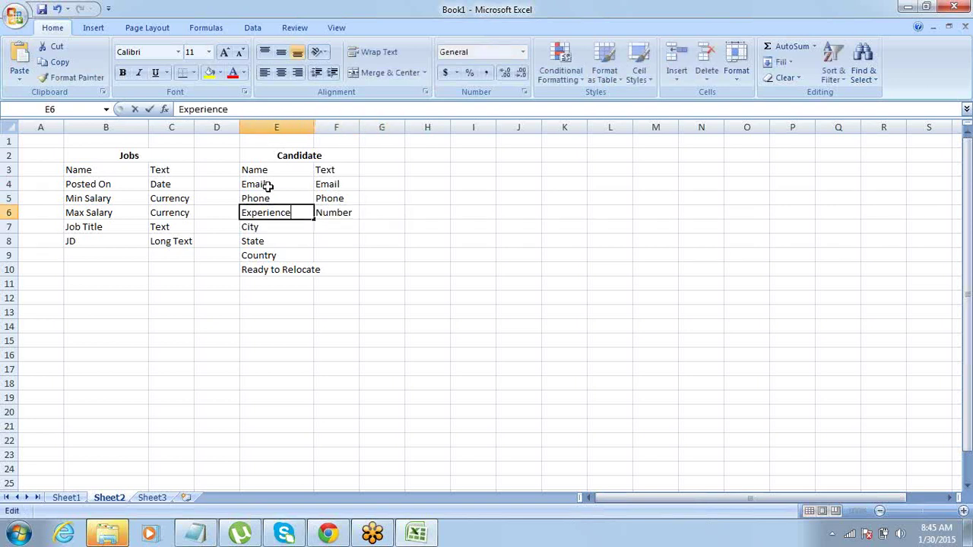
key(shift+Left)
key(shift+Left)
key(shift+Left)
key(shift+Left)
key(shift+Left)
key(shift+Left)
key(shift+Left)
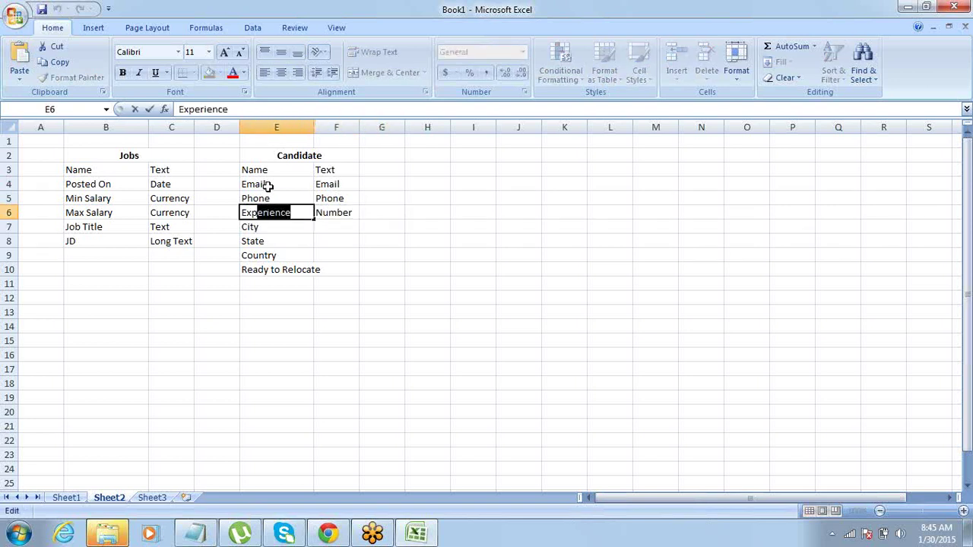
key(BackSpace)
text((in Yrs))
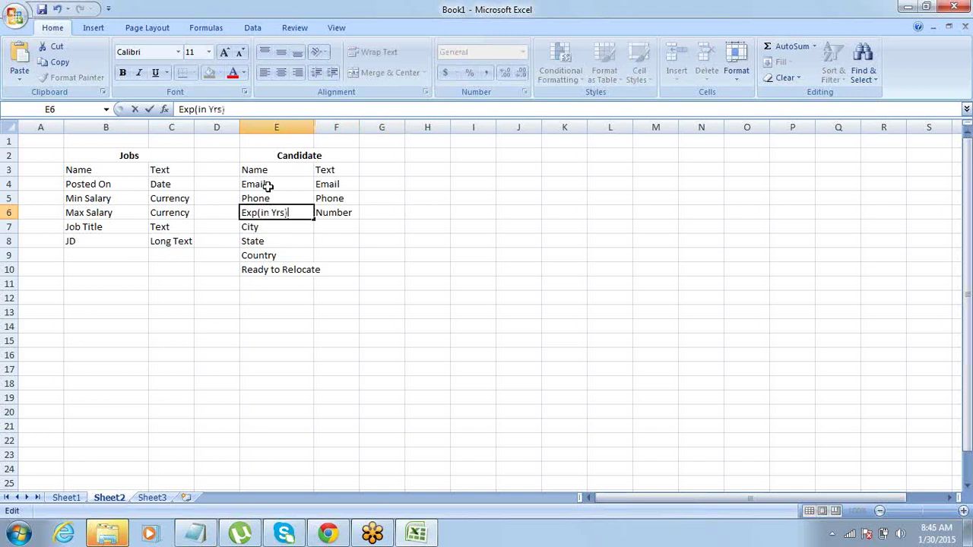
key(Return)
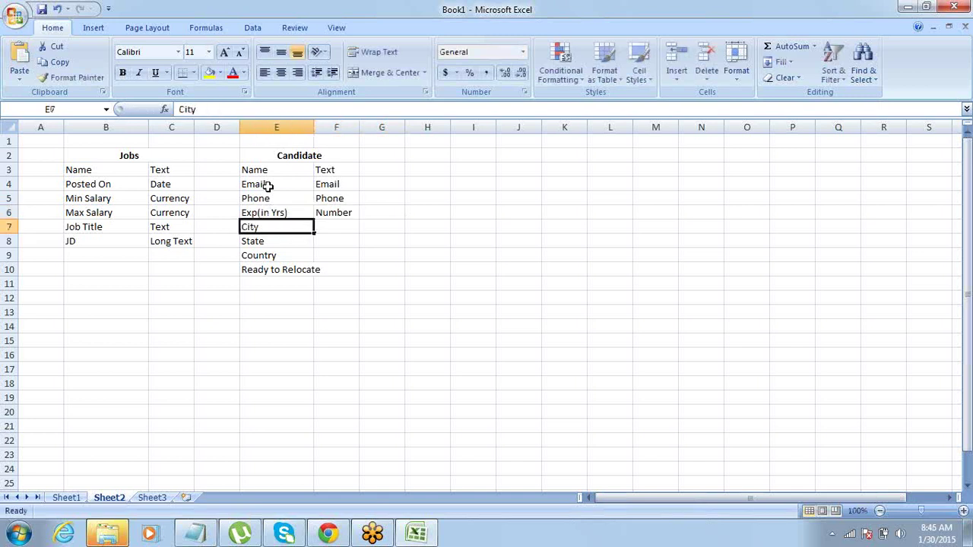
Enter PL/ Text as the type for City and Country.
key(Right)
key(Left)
key(Right)
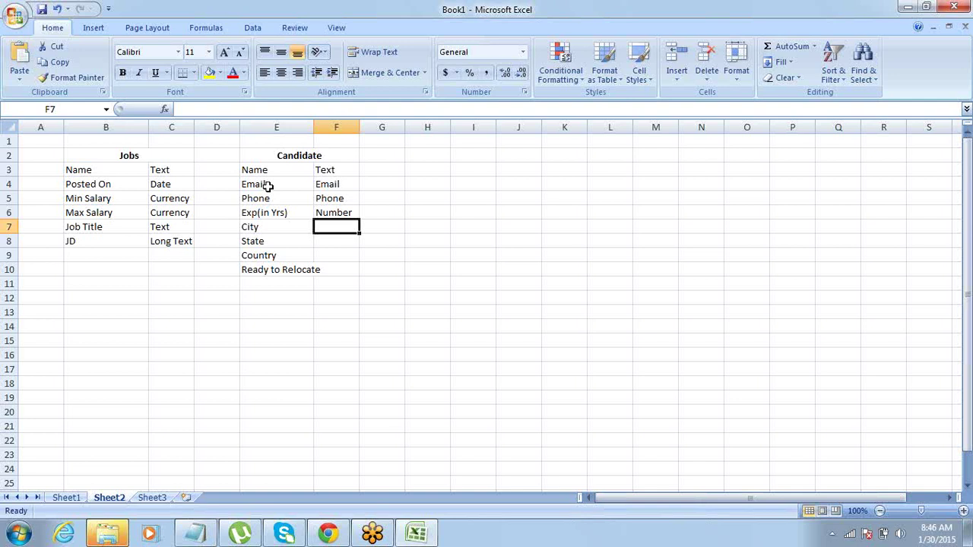
text(PL)
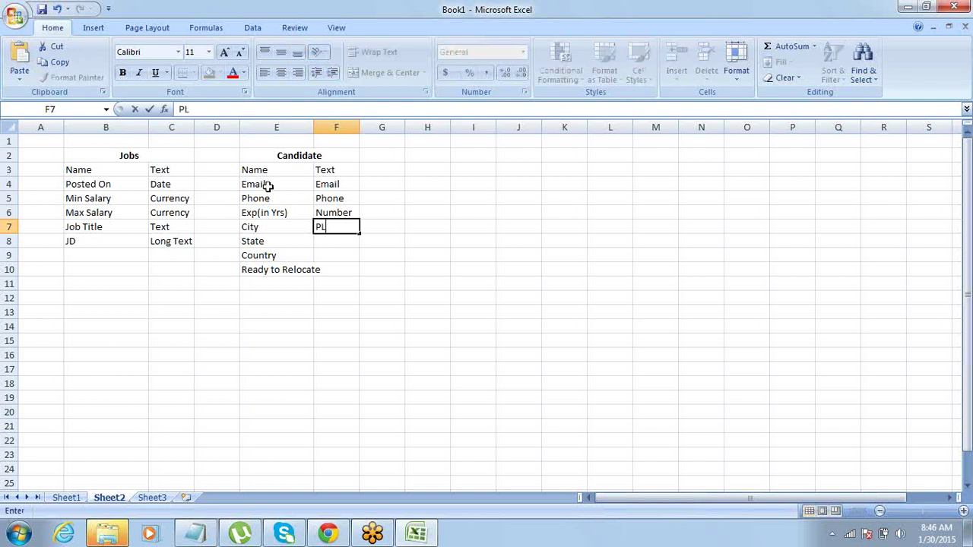
text(/ Text)
key(Tab)
key(Return)
key(Return)
key(Up)
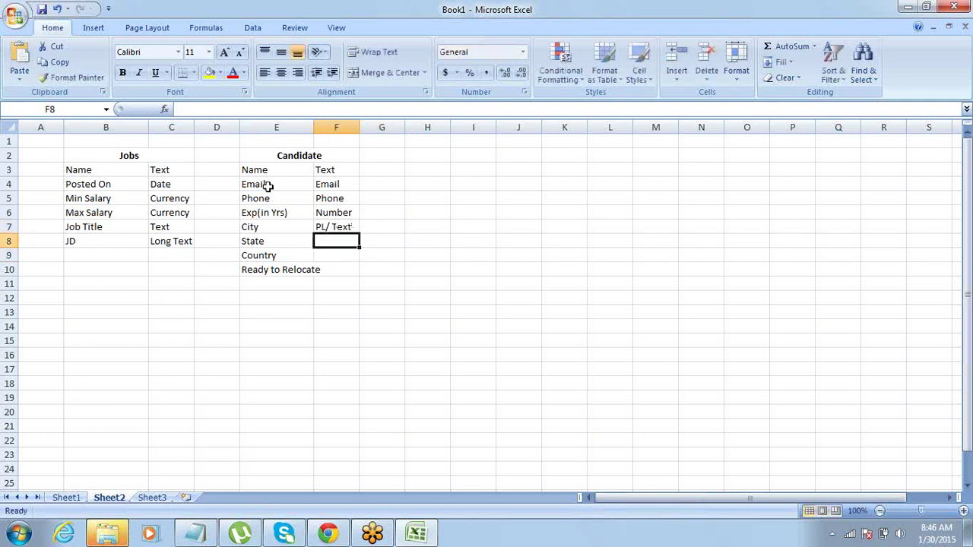
key(Down)
key(Down)
key(Up)
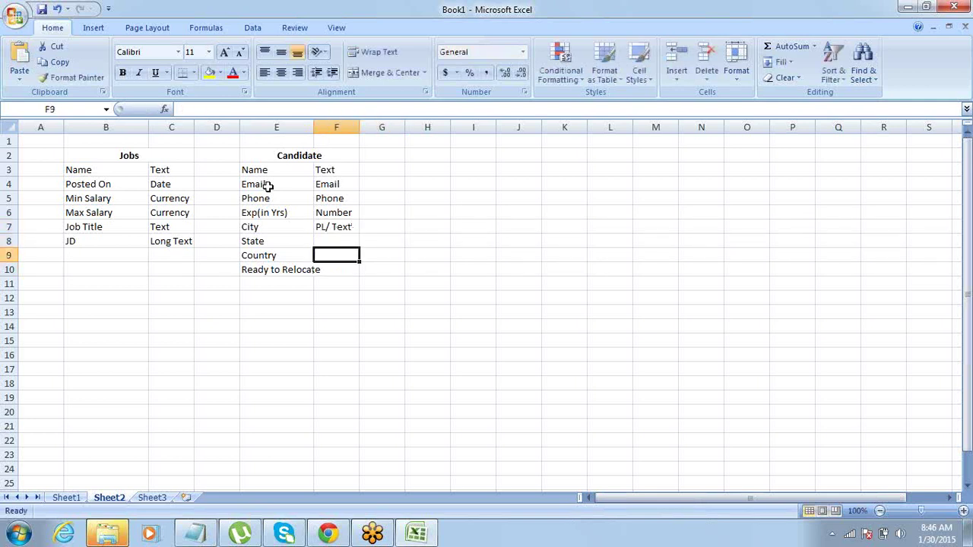
text(P)
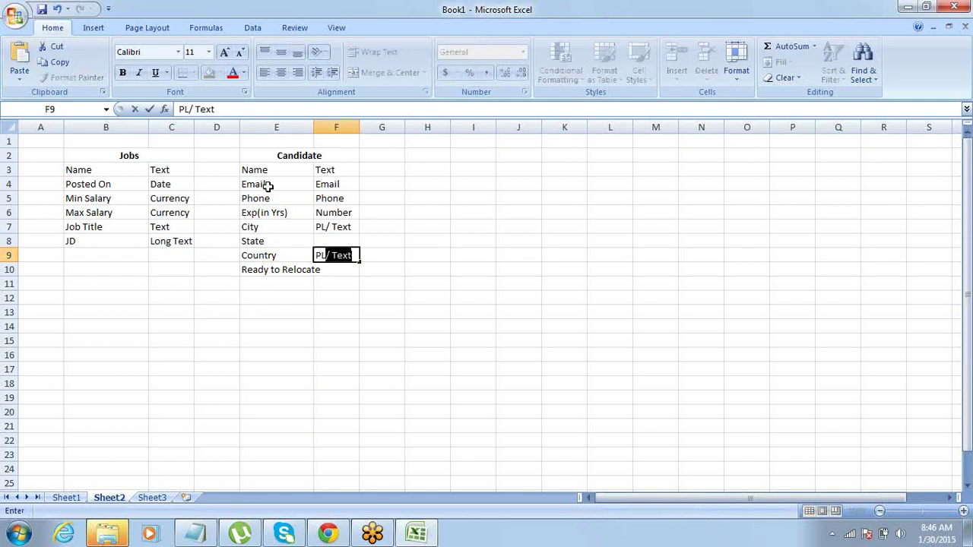
key(Right)
Copy PL/ Text into the State type cell and review the three entries.
key(Left)
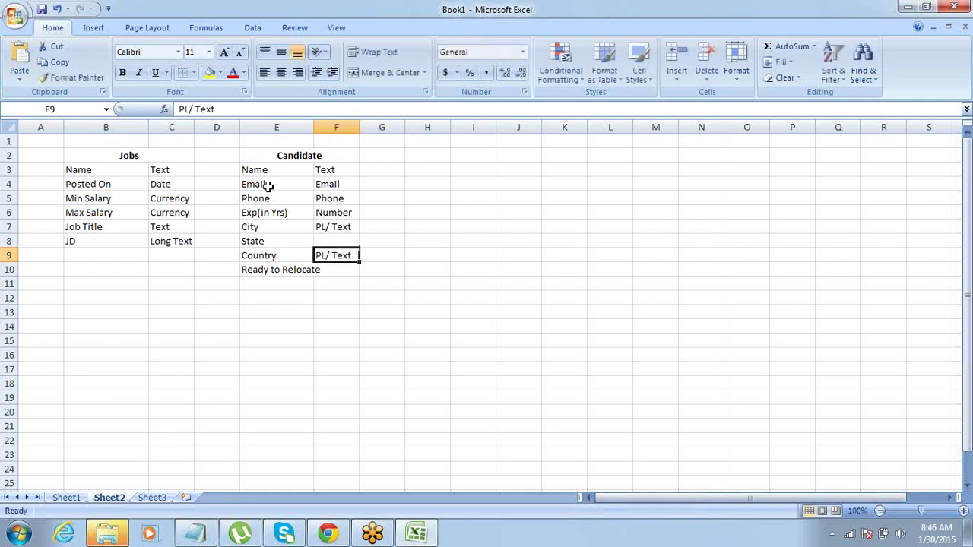
key(ctrl+c)
key(Up)
key(Return)
key(Down)
key(Up)
key(Up)
key(Down)
key(Down)
key(shift+Up)
key(shift+Up)
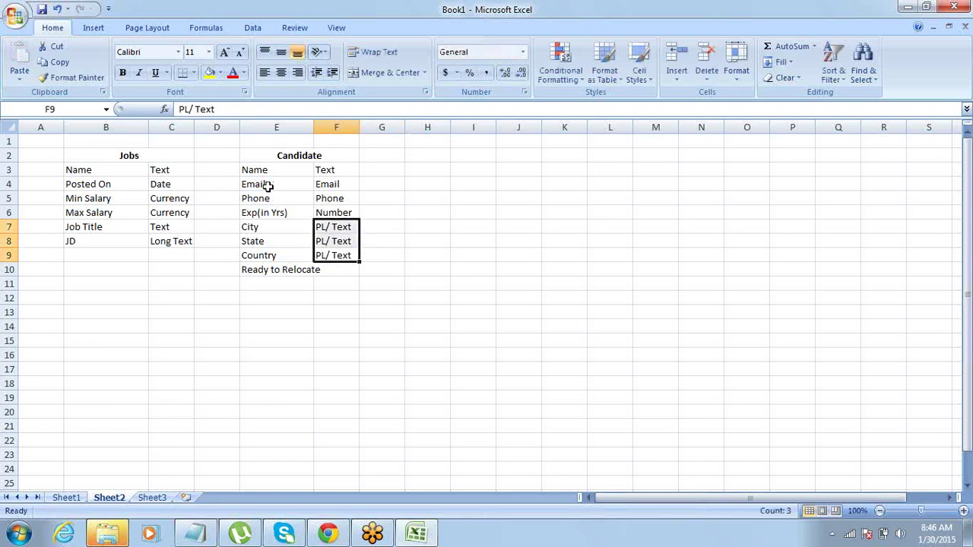
key(Down)
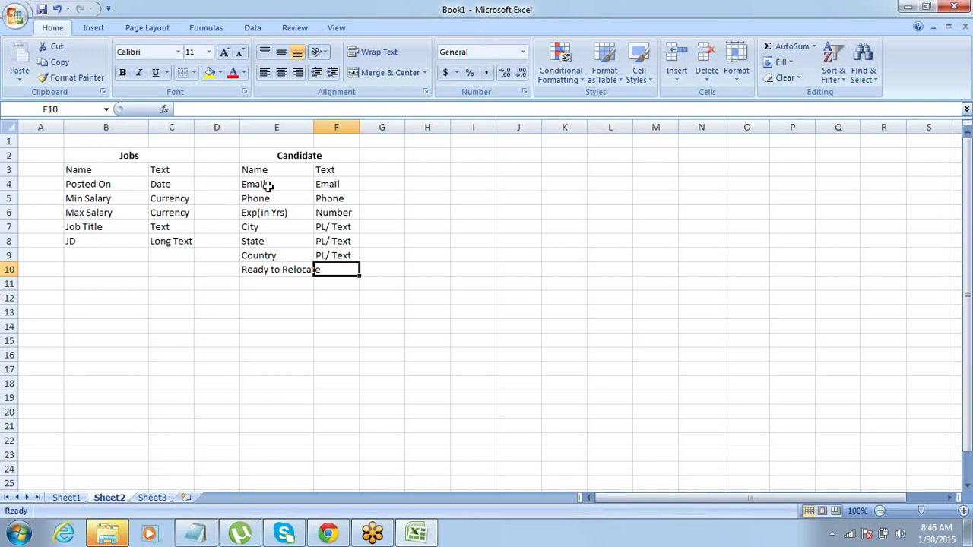
key(Down)
key(Up)
key(Up)
key(Up)
key(Up)
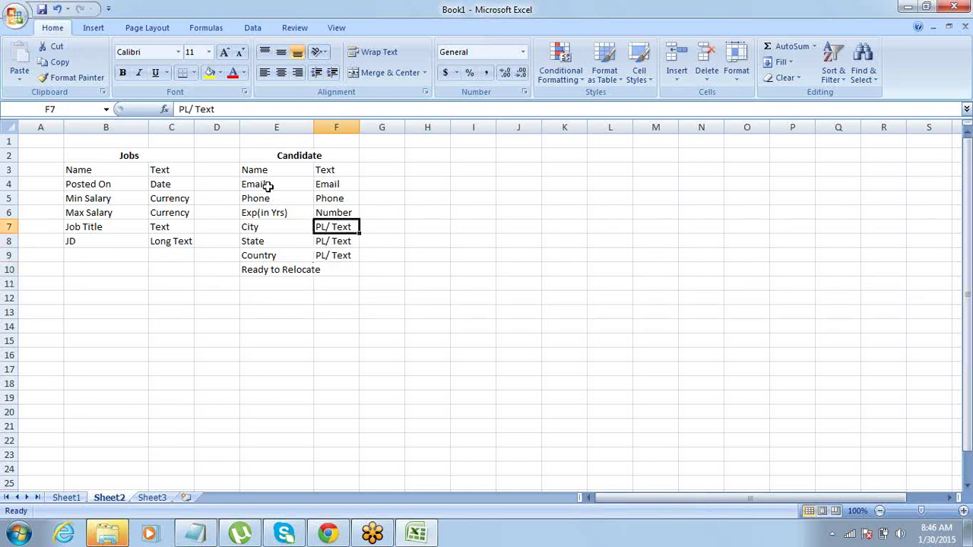
Set the Ready to Relocate field's type to Checkbox.
key(shift+Down)
key(shift+Down)
key(shift+Down)
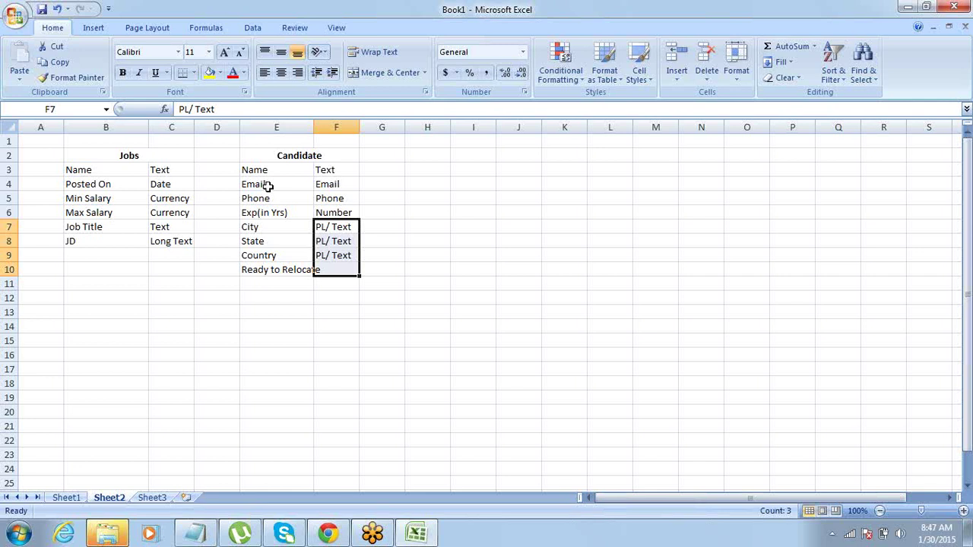
key(Down)
key(Down)
key(Down)
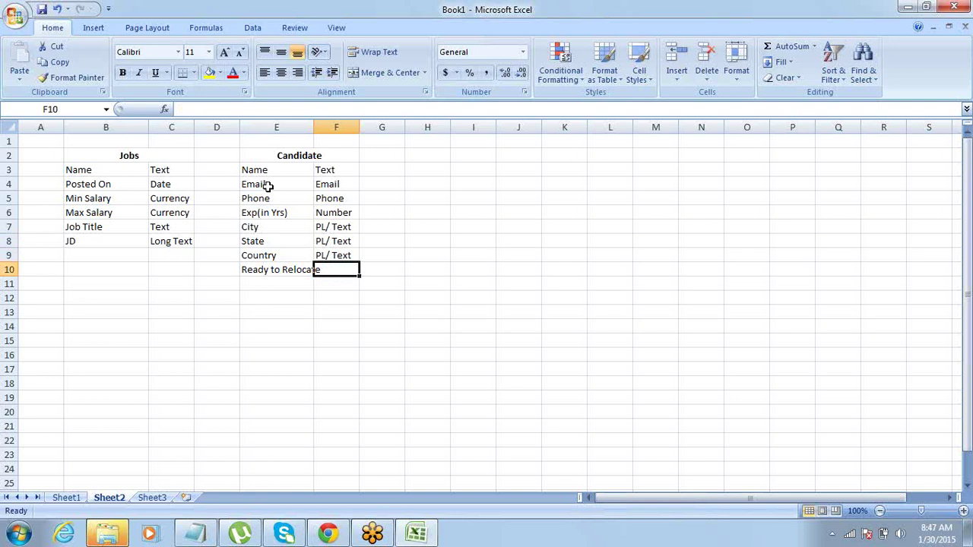
key(Left)
key(Right)
key(Right)
key(Left)
text(Check)
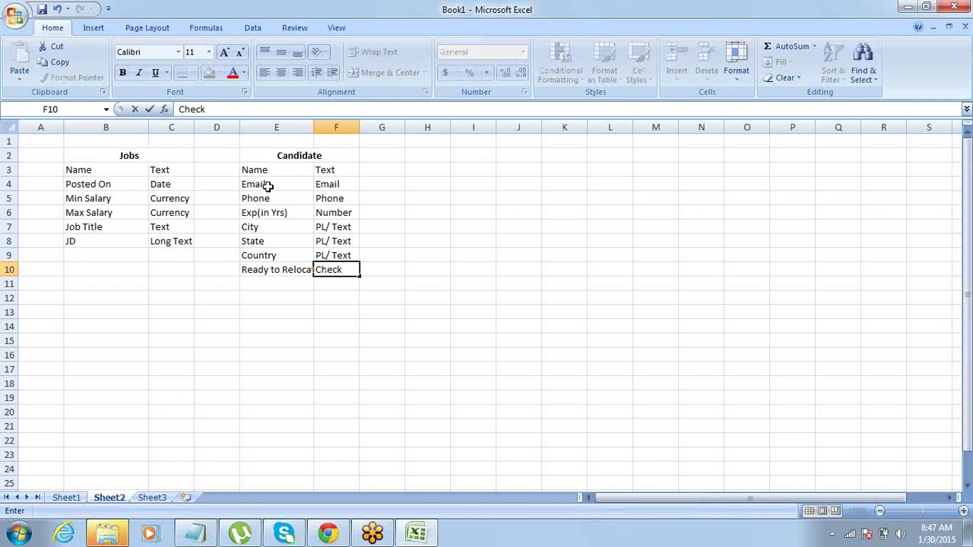
text(box)
key(Tab)
key(shift+Tab)
key(Down)
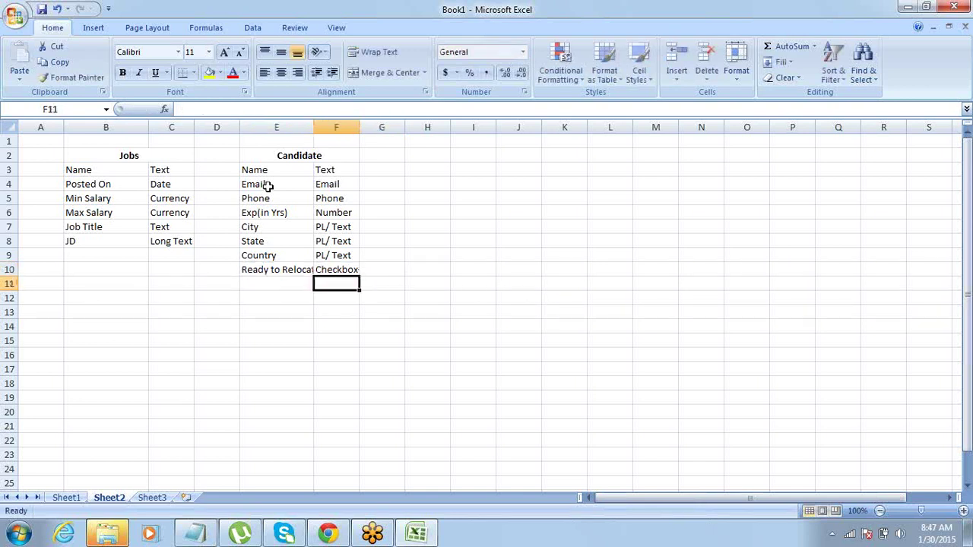
key(Up)
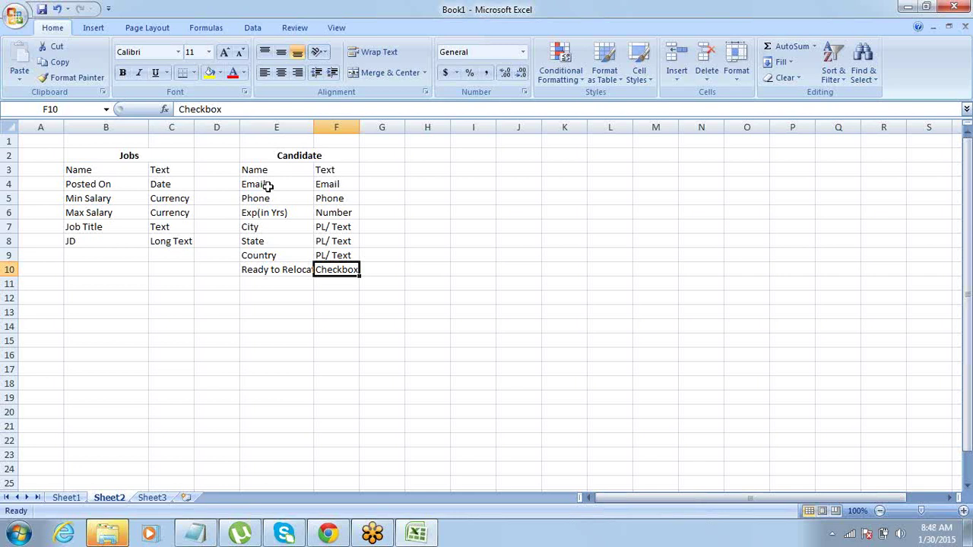
Return to Salesforce and go to the Setup home page.
key(Up)
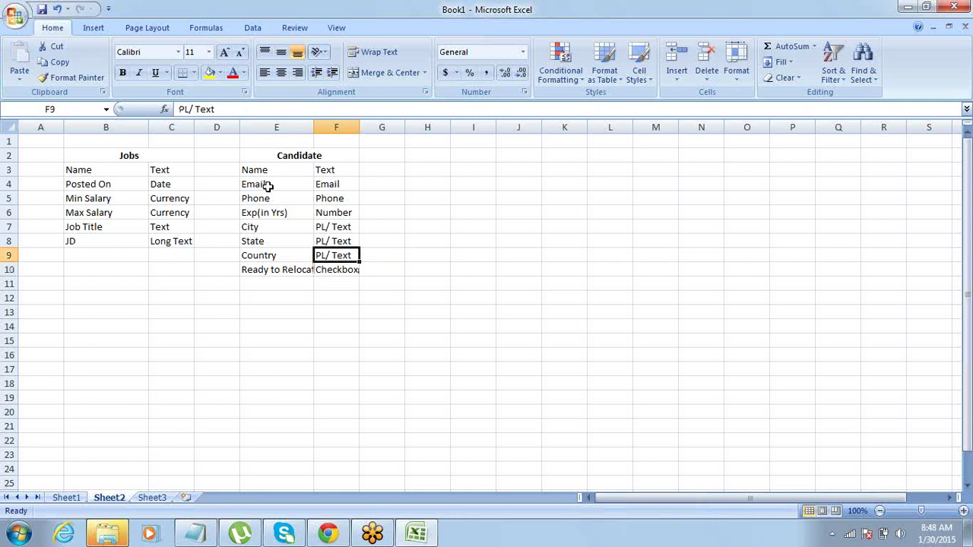
key(Up)
key(Up)
key(Up)
key(Up)
key(Up)
key(Up)
key(Up)
key(Right)
key(Down)
key(Left)
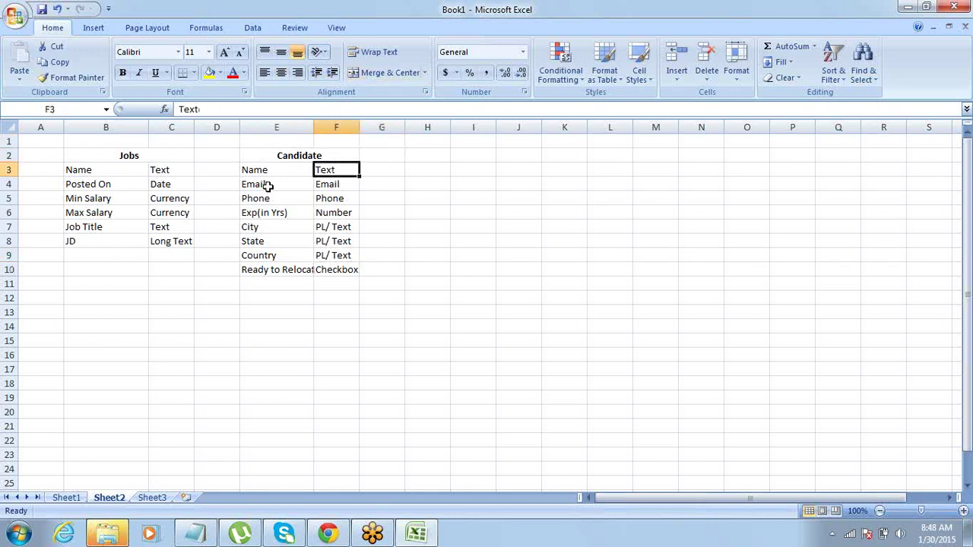
key(alt+Tab)
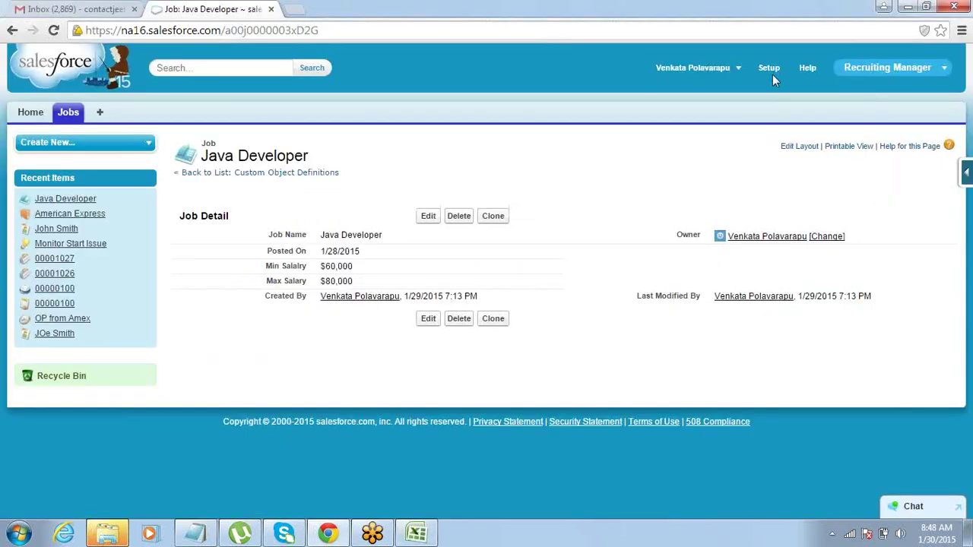
click(769, 70)
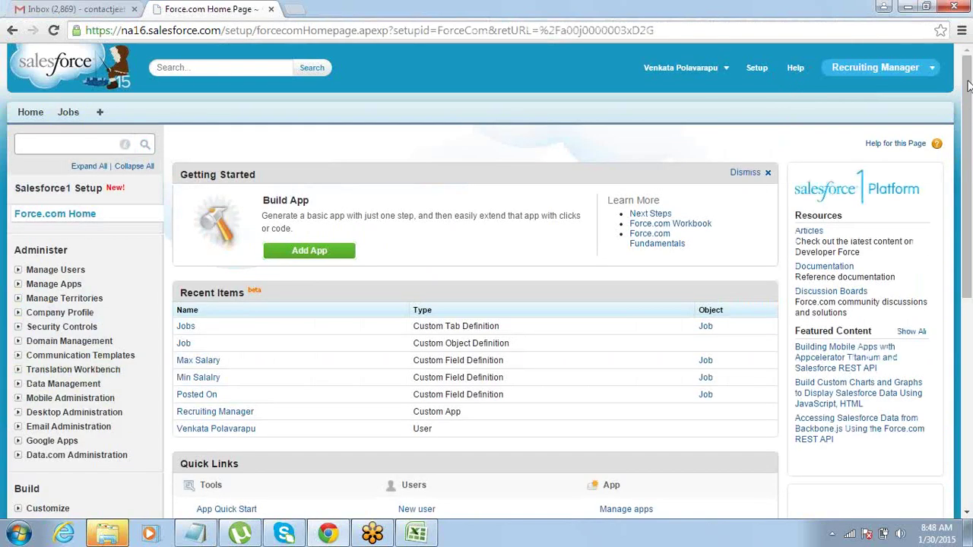
Go to Build > Create > Objects and start a new custom object.
scroll(969, 83, down, 2)
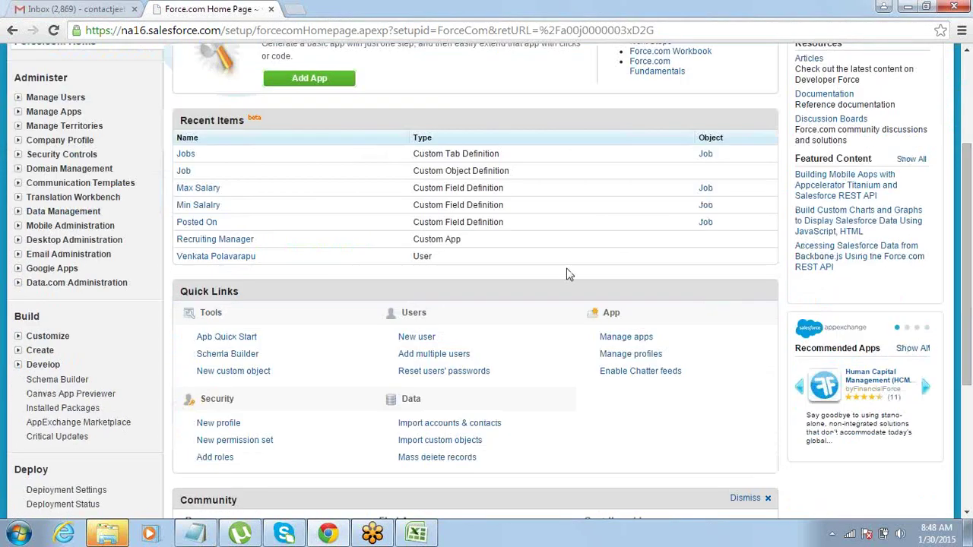
click(19, 353)
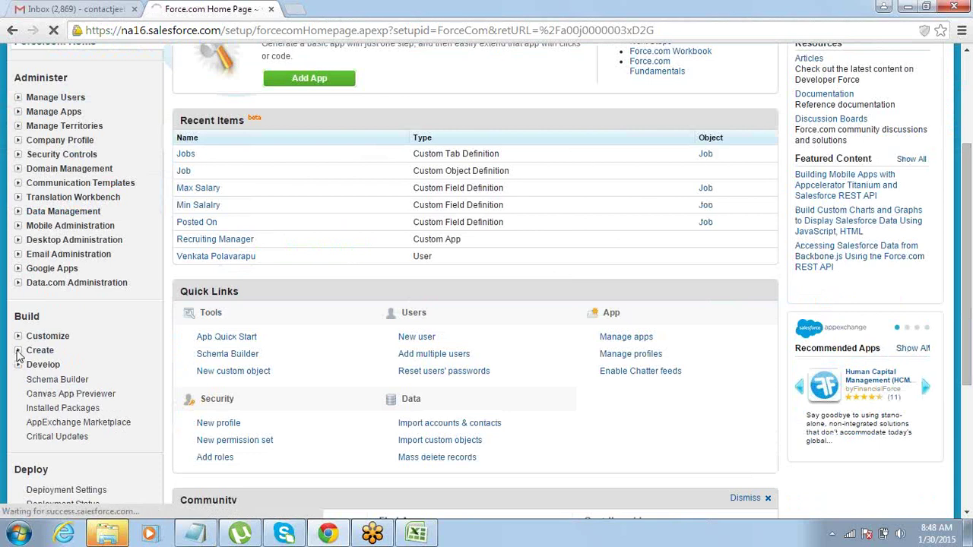
click(19, 351)
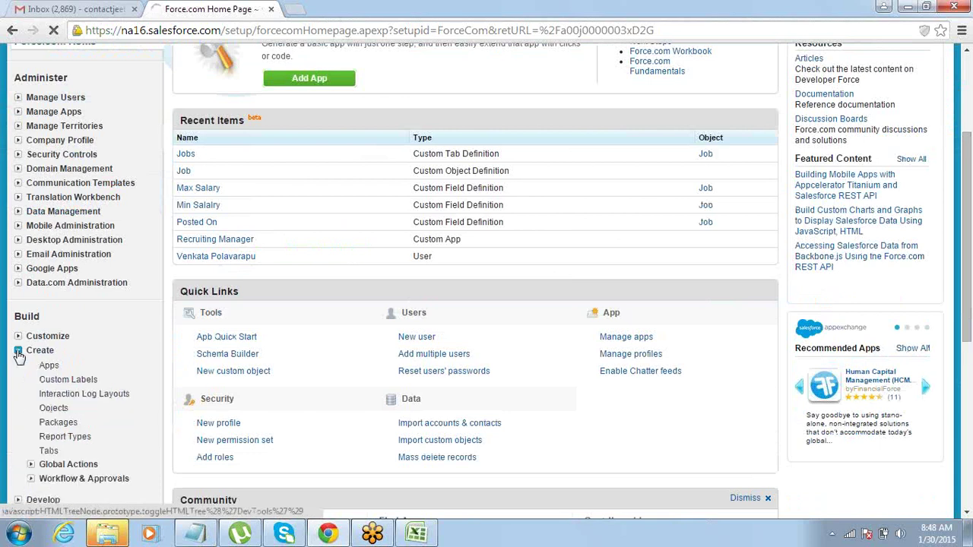
click(53, 410)
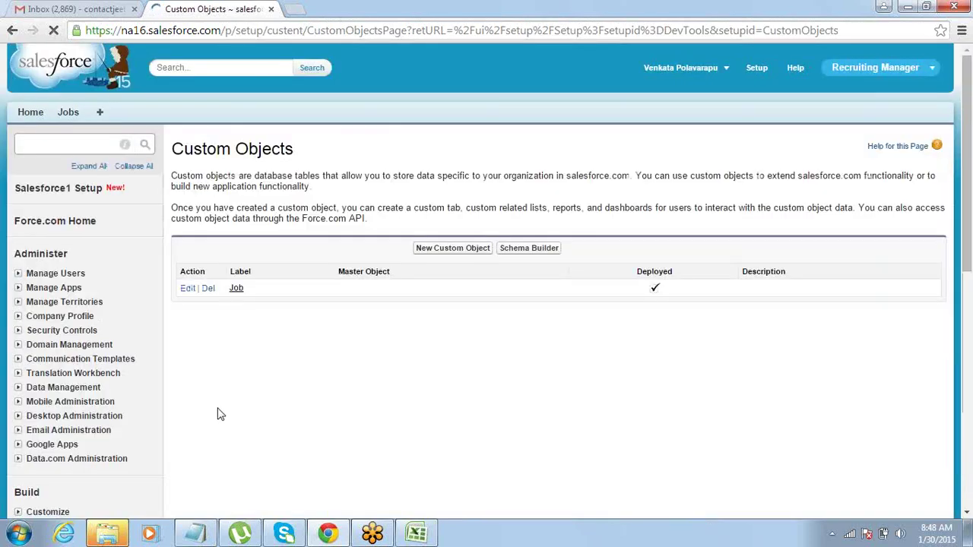
click(437, 252)
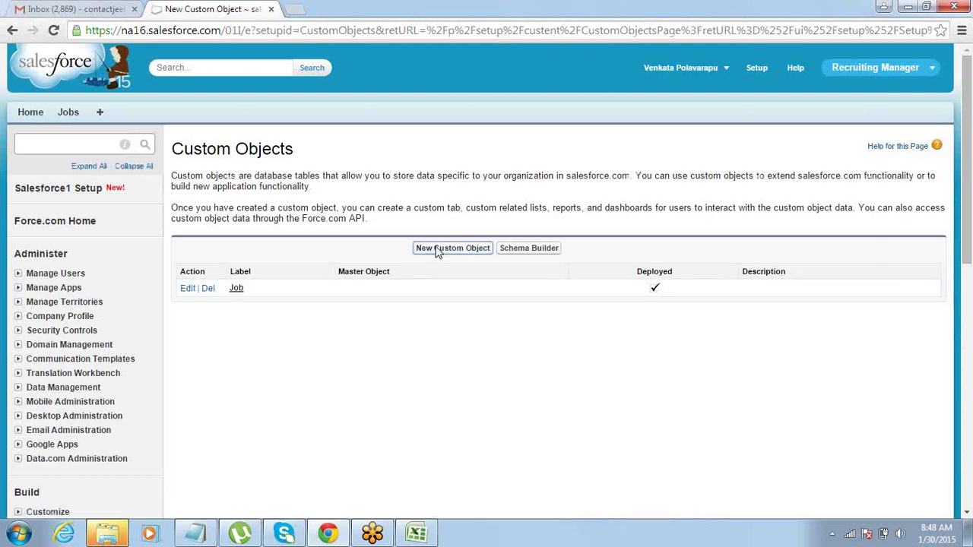
Give the object label Candidate and plural label Candidates, then save it.
click(395, 279)
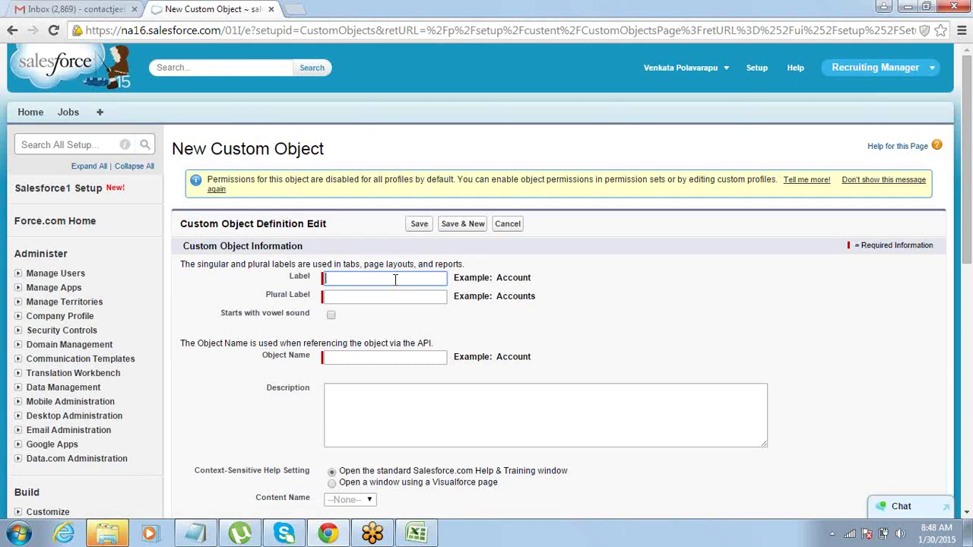
key(alt+Tab)
key(alt+Tab)
text(Candidate)
key(Tab)
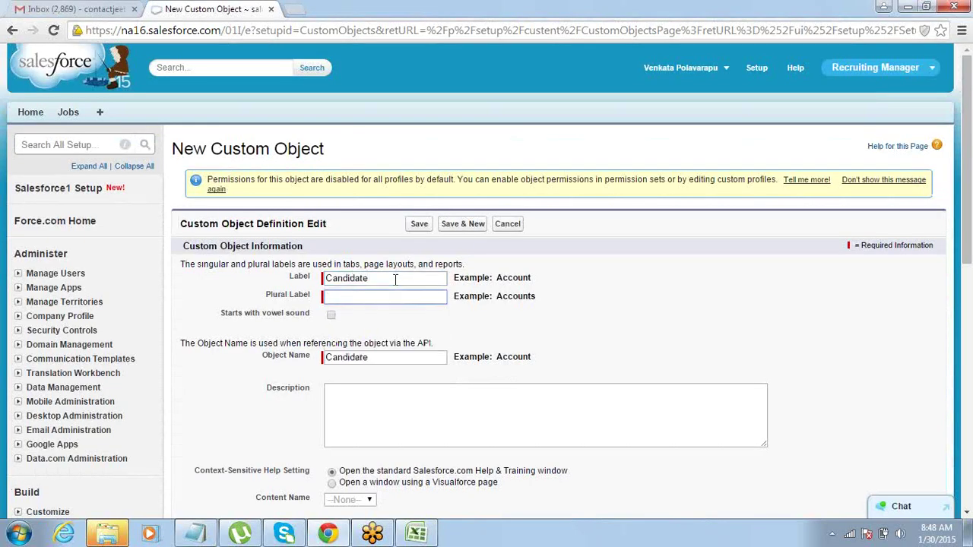
text(Candidates)
click(418, 224)
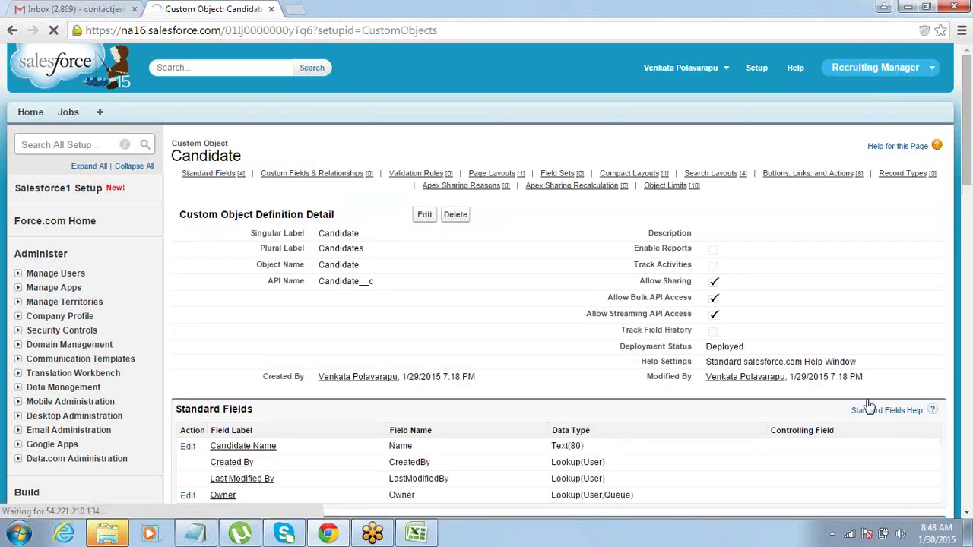
Start a new Candidate custom field of type Email and advance to the details step.
scroll(967, 511, down, 5)
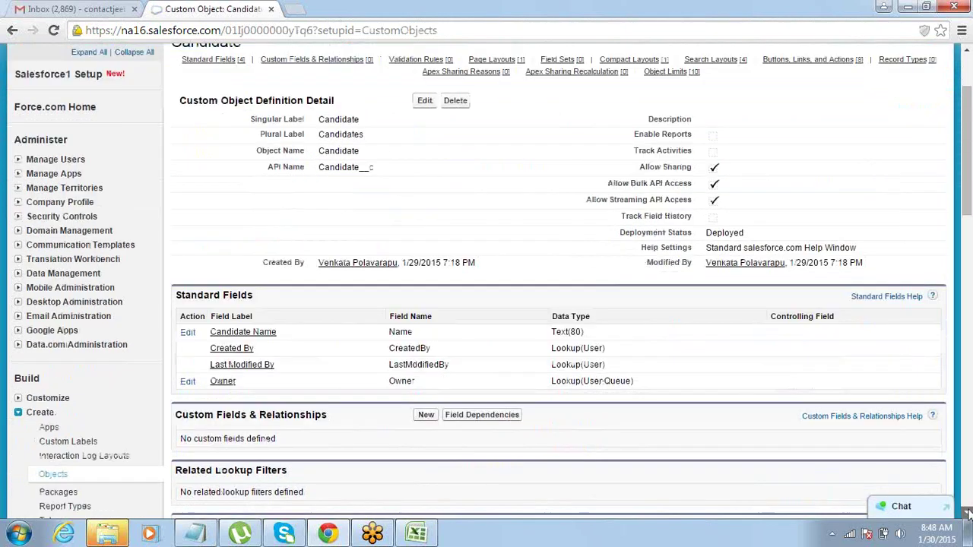
scroll(968, 513, down, 2)
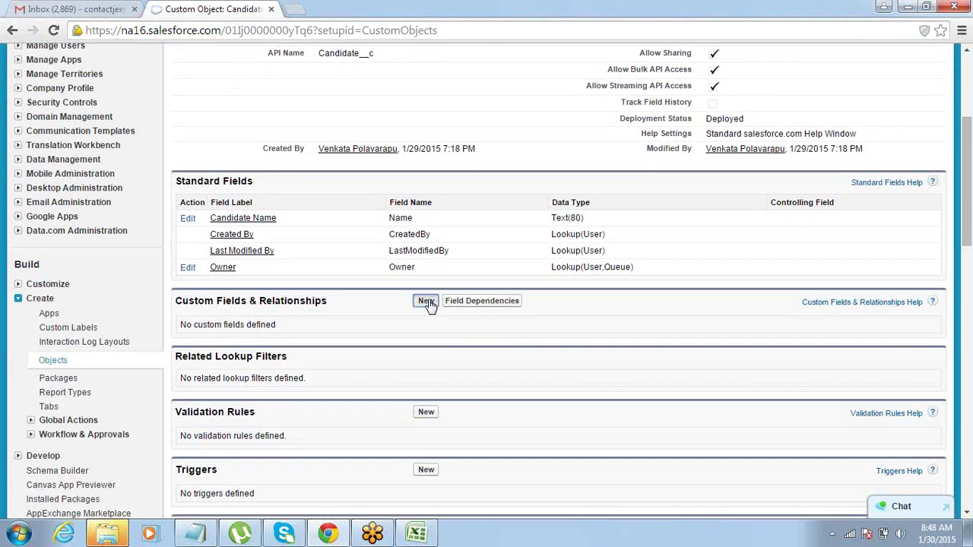
click(426, 302)
key(alt+Tab)
key(alt+Tab)
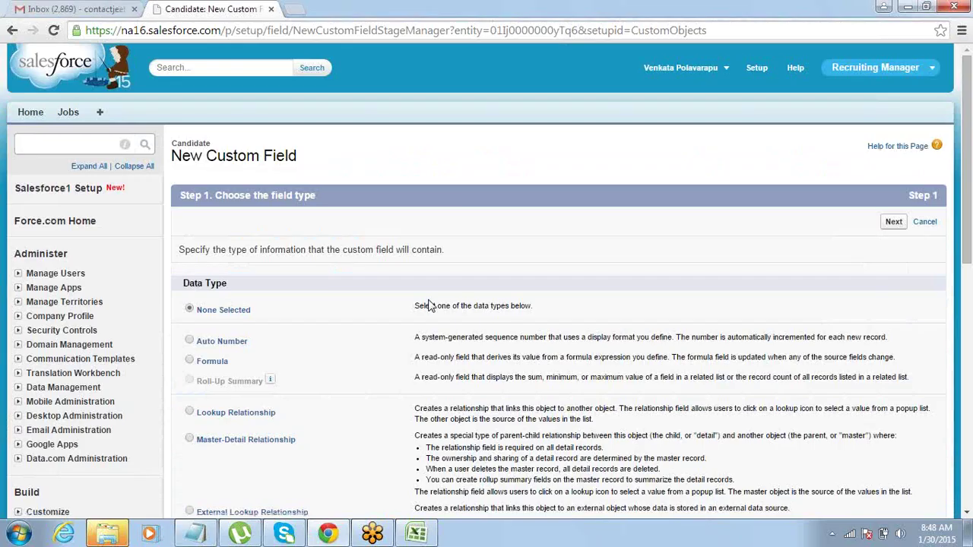
click(964, 515)
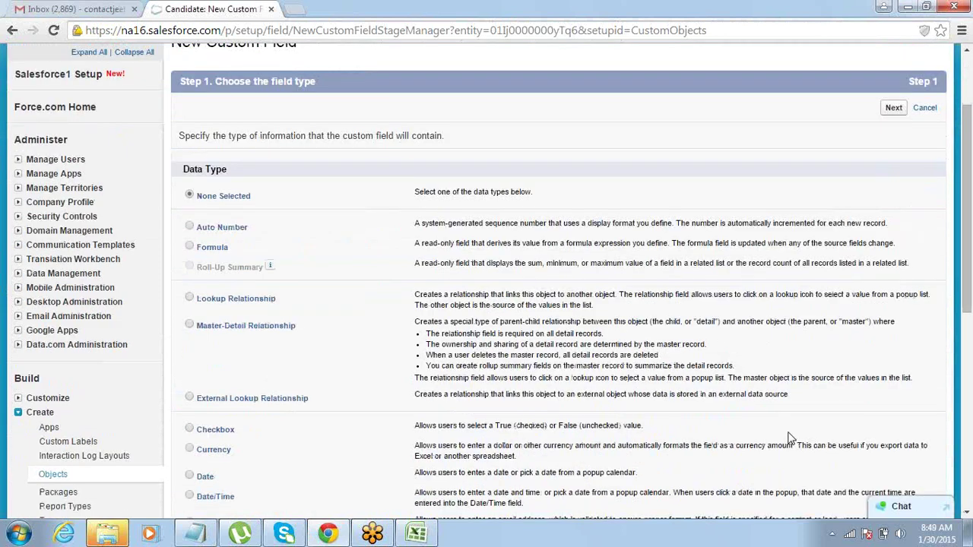
click(967, 515)
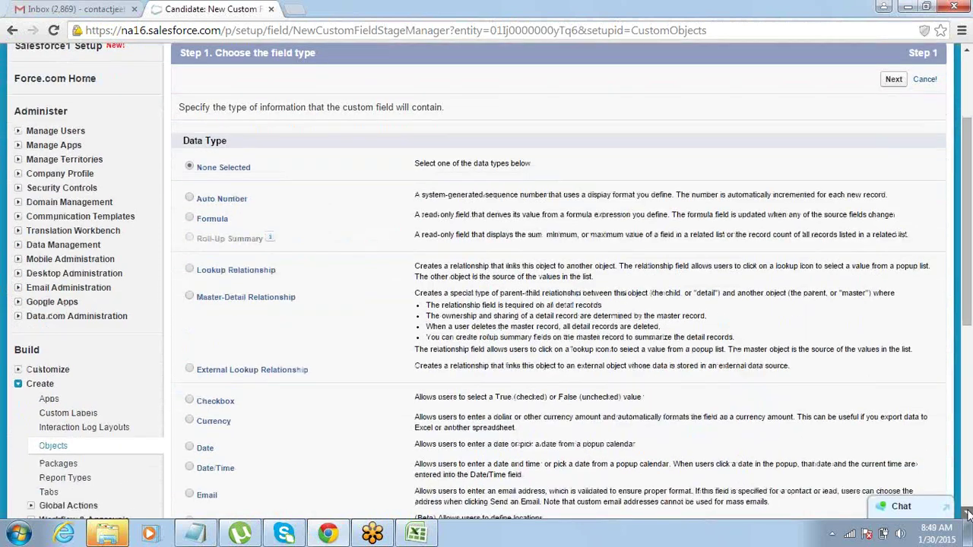
click(967, 515)
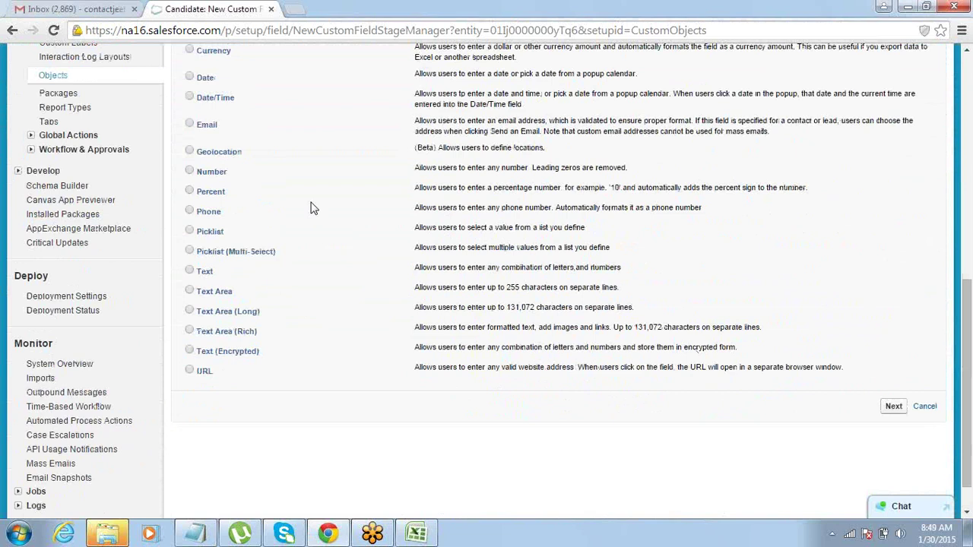
click(190, 125)
click(894, 408)
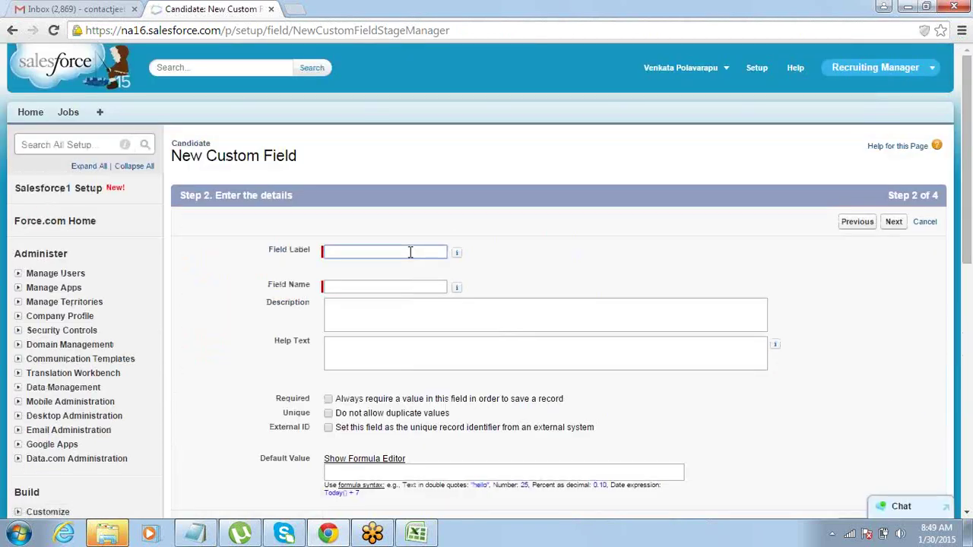
key(alt+Tab)
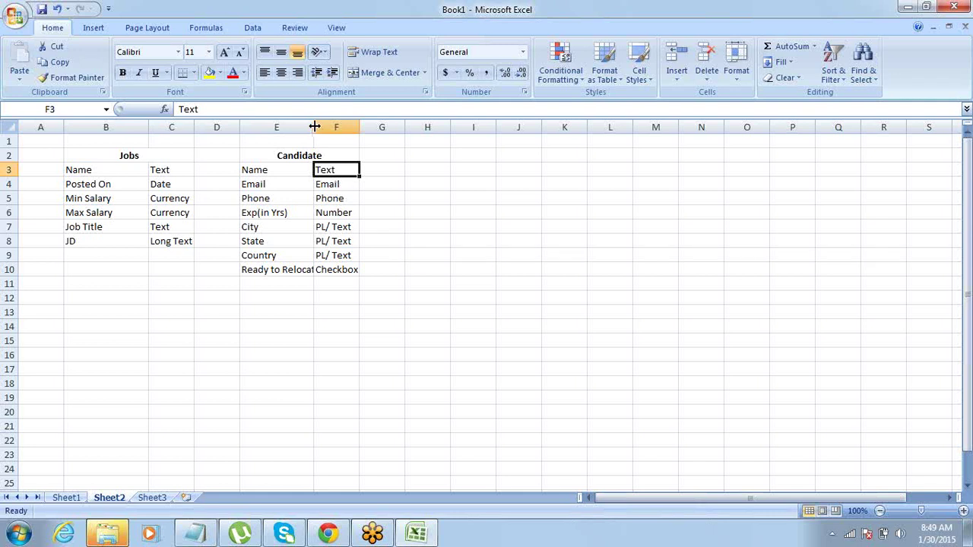
Widen column E and copy the Candidate field list E3:F10.
drag(314, 127, 394, 128)
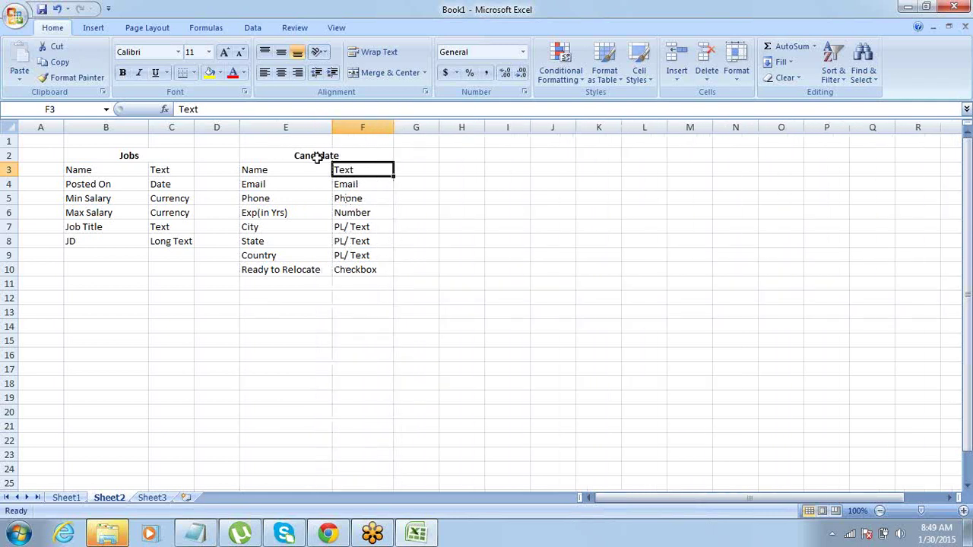
key(alt+Tab)
key(alt+Tab)
drag(296, 170, 358, 264)
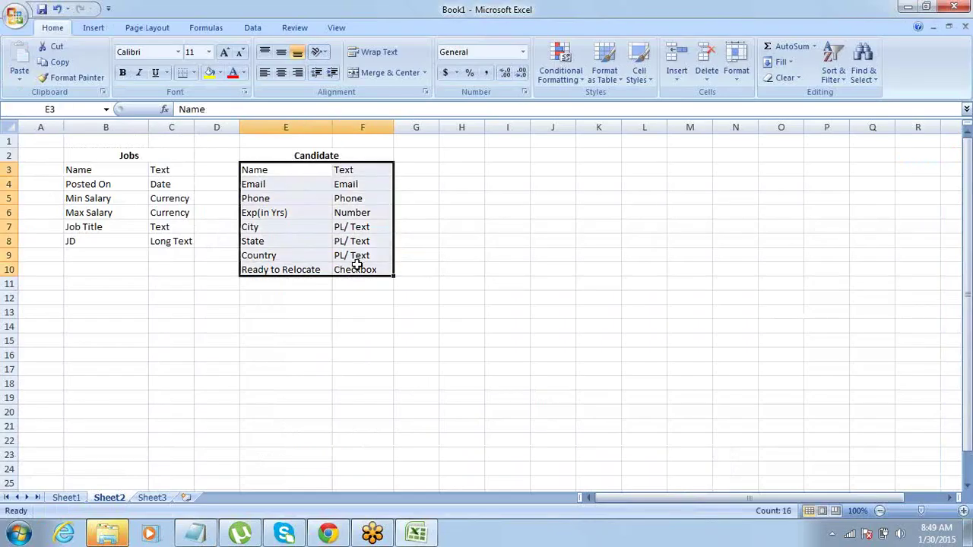
key(ctrl+c)
click(971, 123)
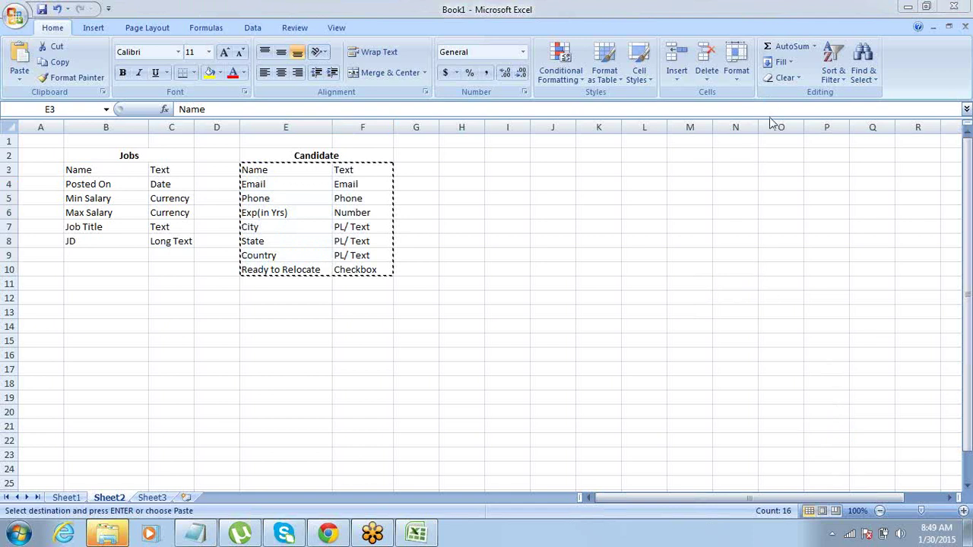
key(alt+Tab)
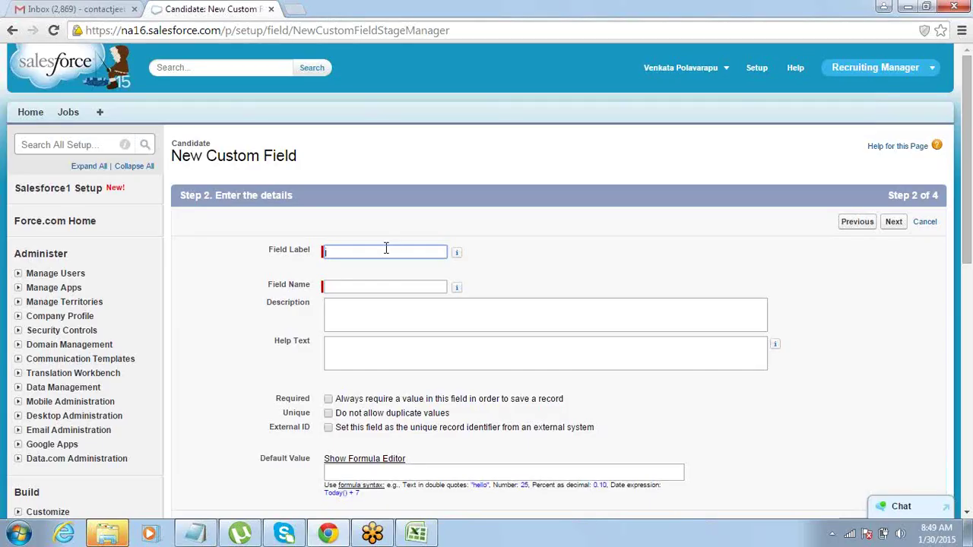
Save the Email field, labelled Email and visible to all profiles, then begin another field.
click(387, 250)
text(Email)
key(Tab)
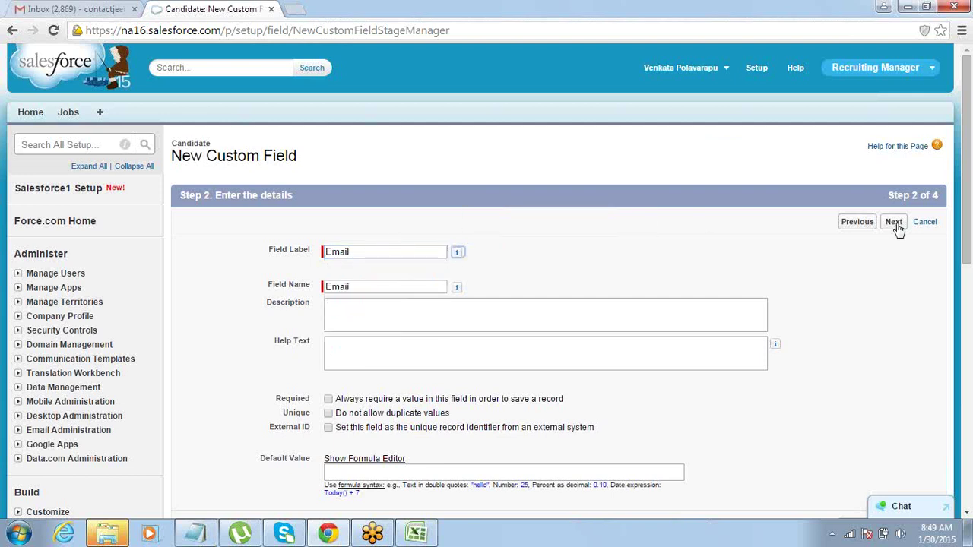
click(895, 225)
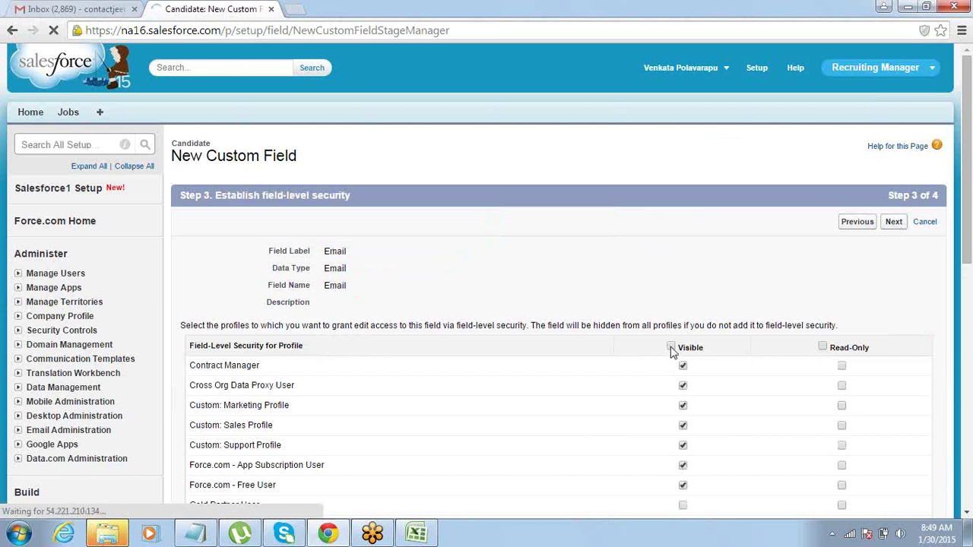
click(671, 348)
click(893, 224)
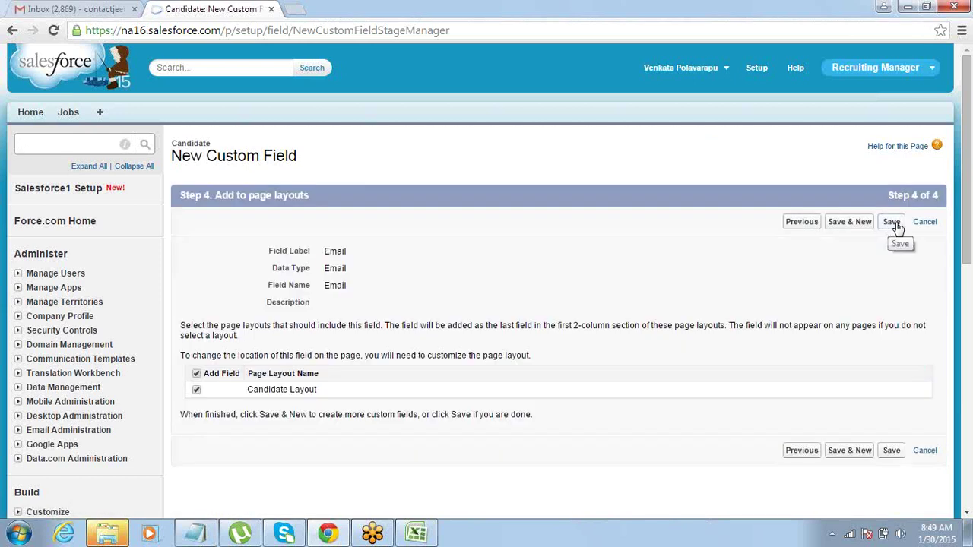
click(892, 223)
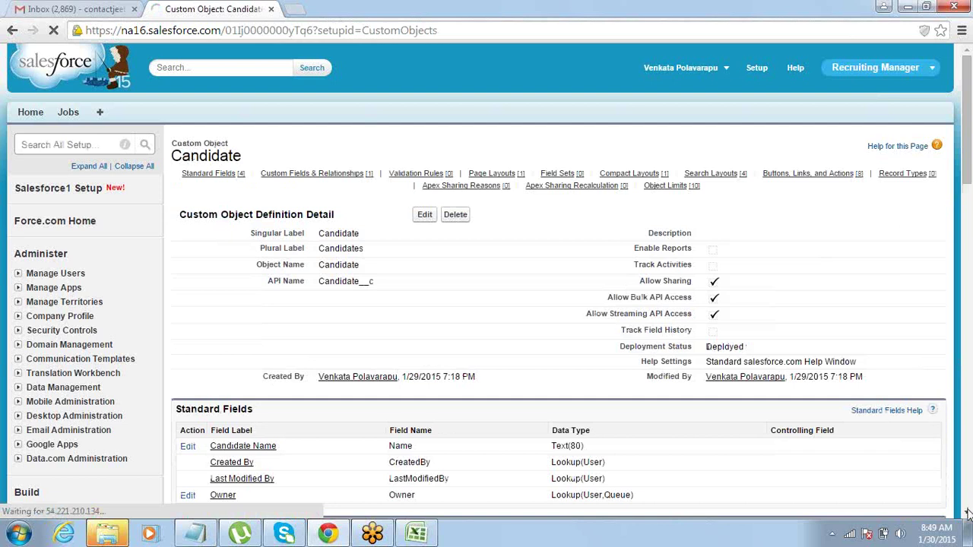
scroll(661, 324, down, 4)
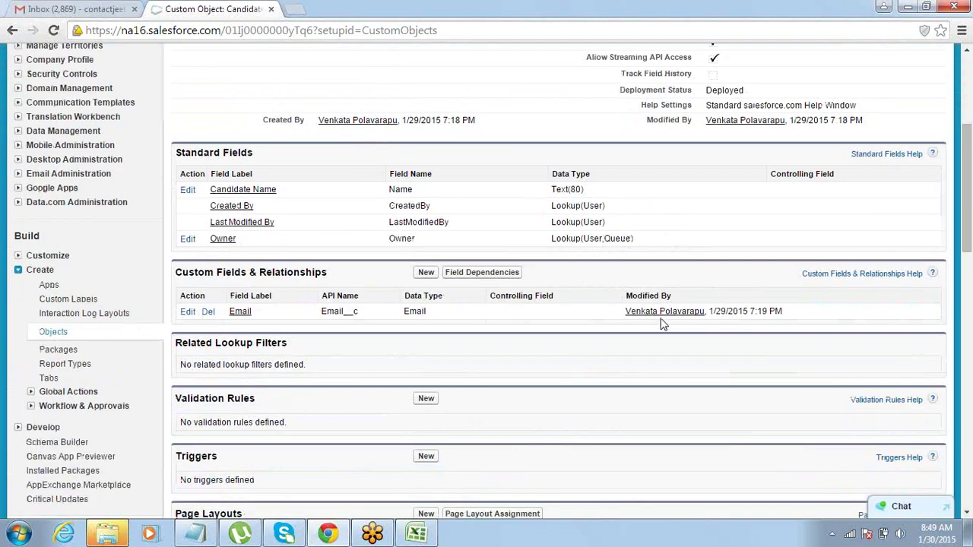
click(427, 275)
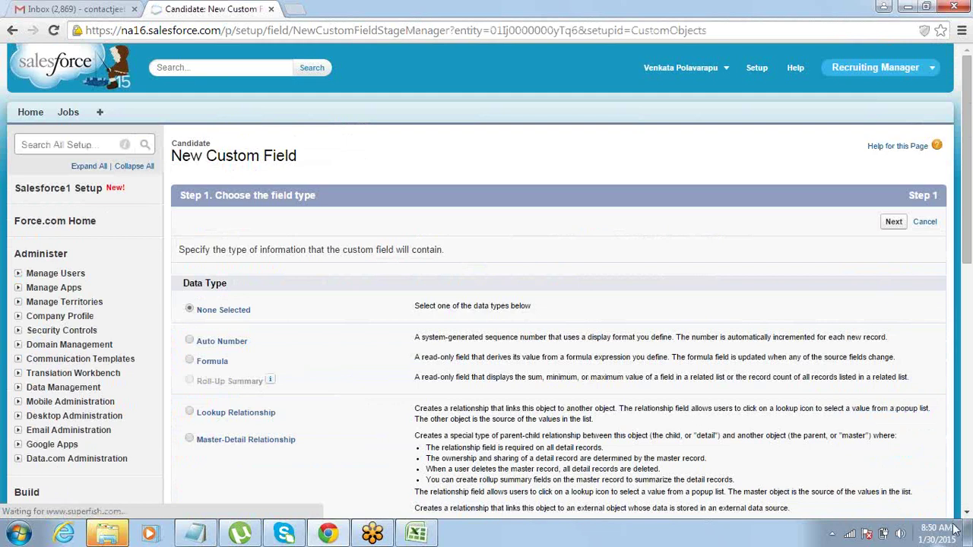
Choose the Phone data type and label the field Phone.
click(967, 514)
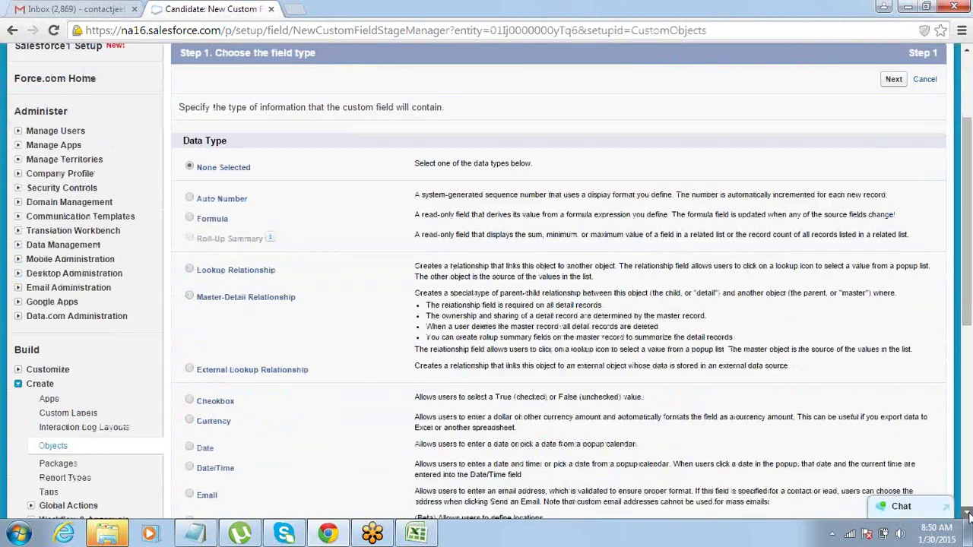
click(967, 514)
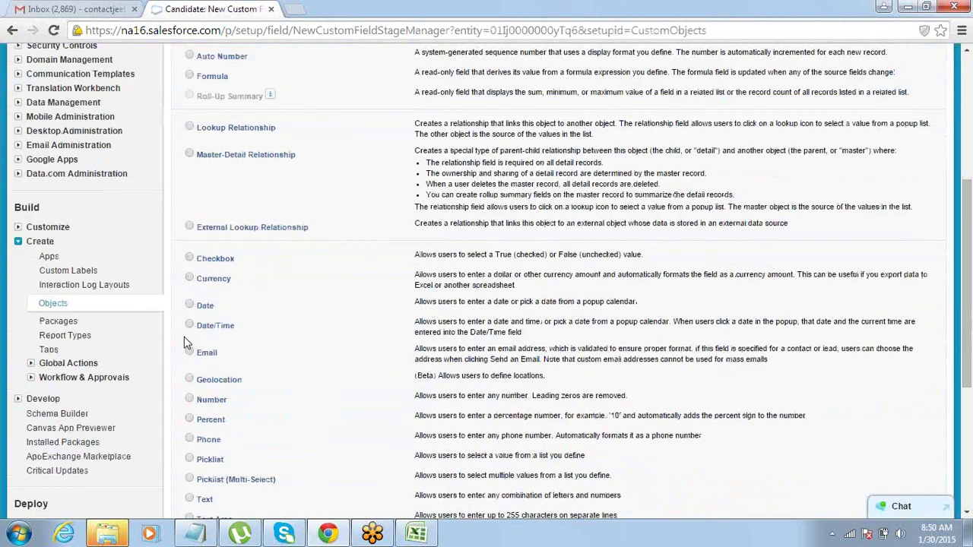
click(190, 440)
click(967, 49)
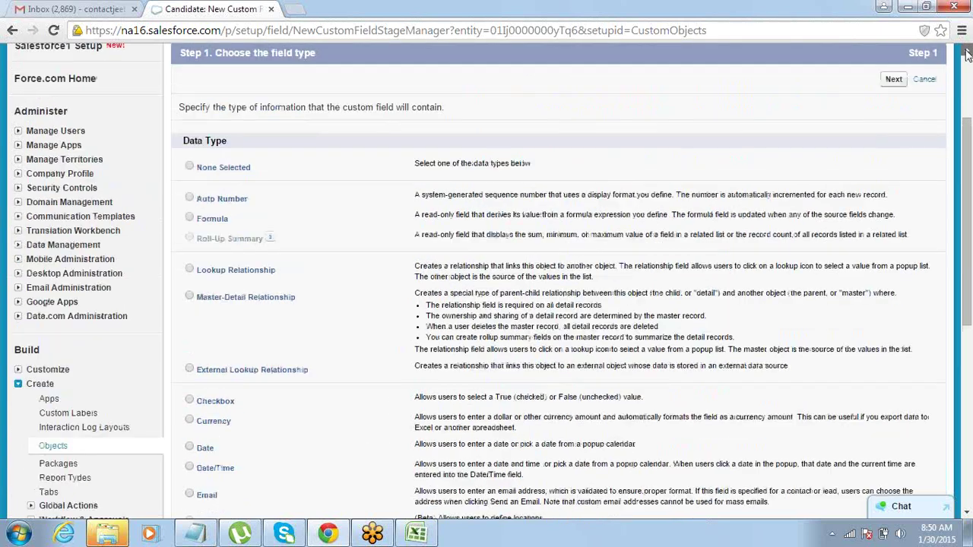
click(968, 52)
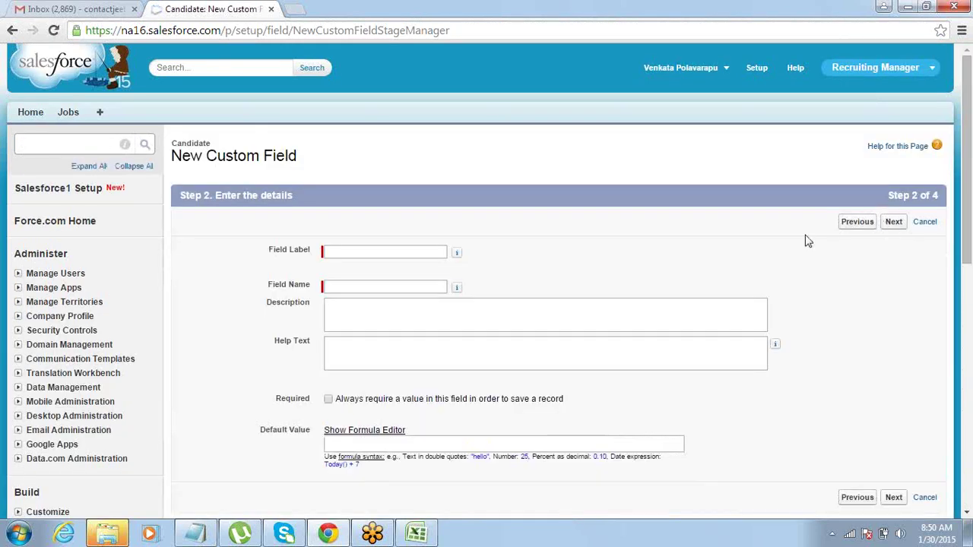
click(414, 250)
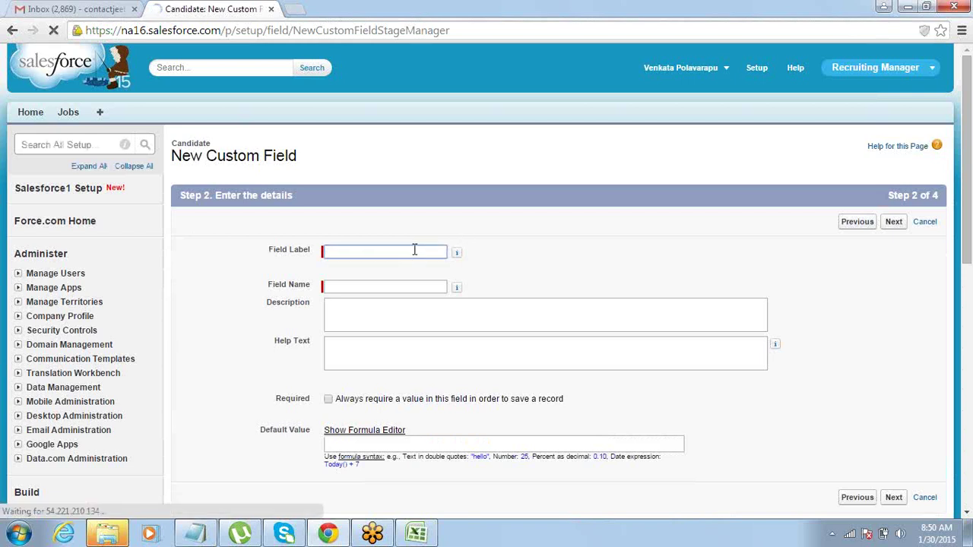
text(Phoe)
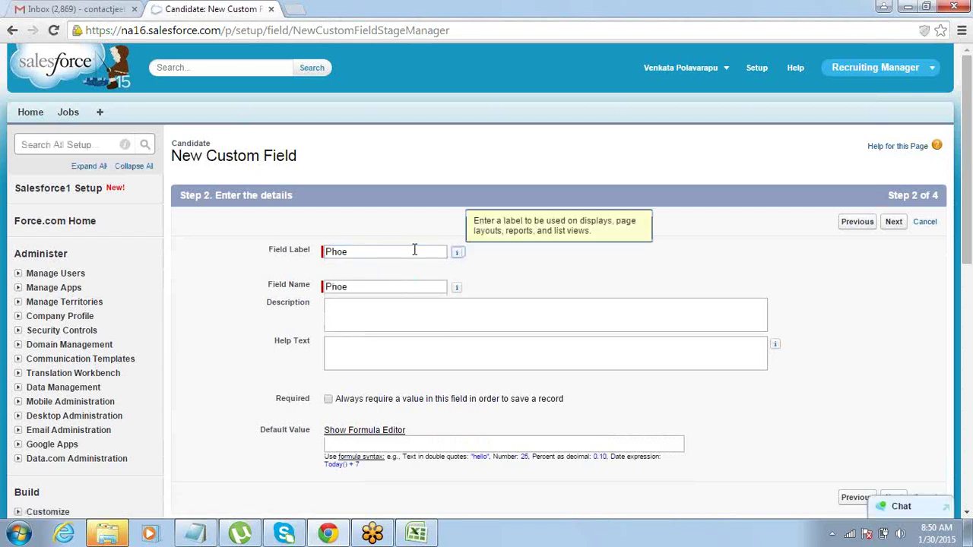
key(shift+Tab)
key(Right)
key(Left)
click(367, 288)
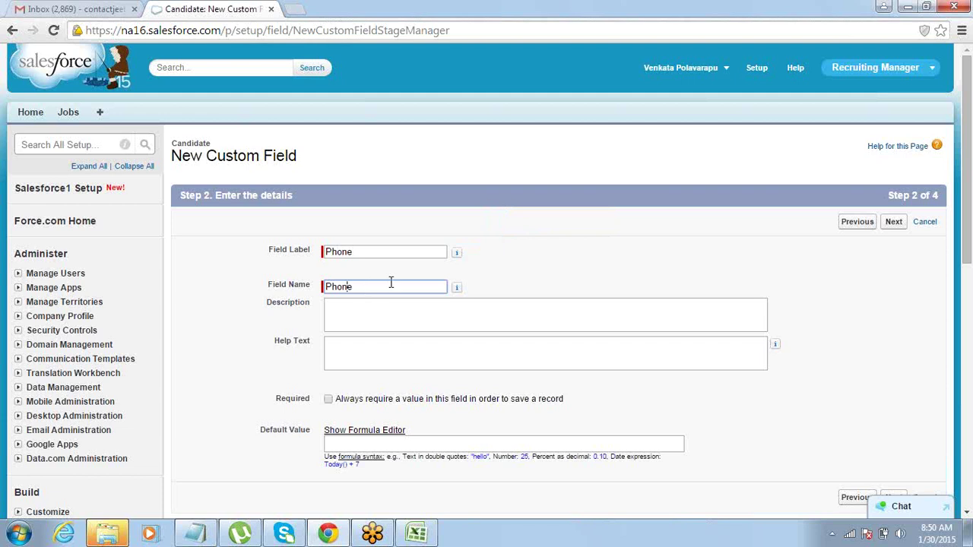
Make the Phone field visible to all profiles and save it.
click(895, 222)
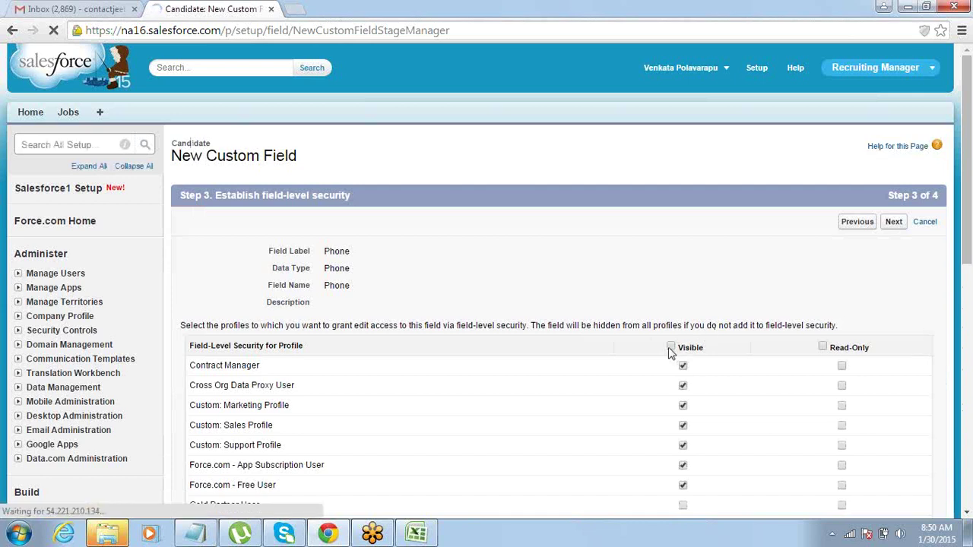
click(671, 347)
click(894, 224)
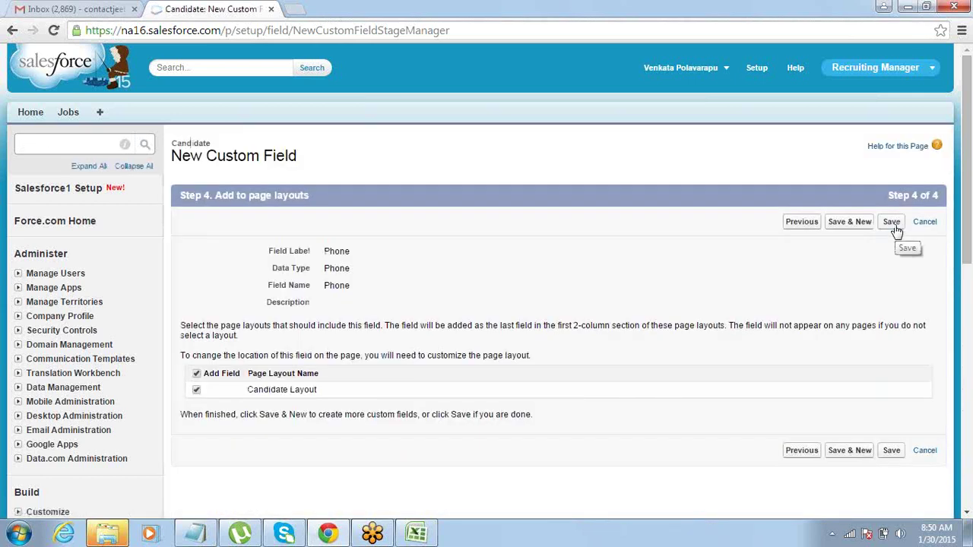
click(894, 225)
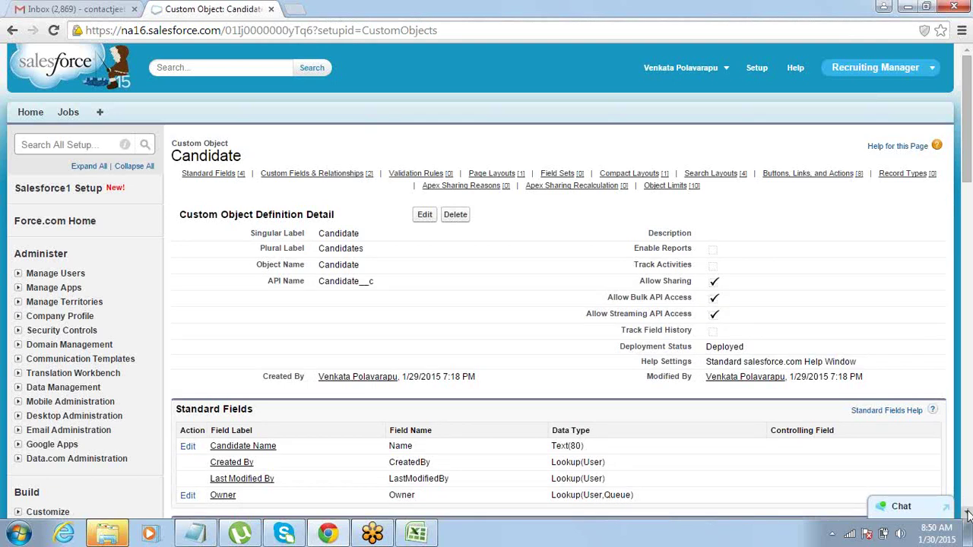
Check the Candidate field list in the spreadsheet, cancelling the pending copy.
scroll(968, 514, down, 5)
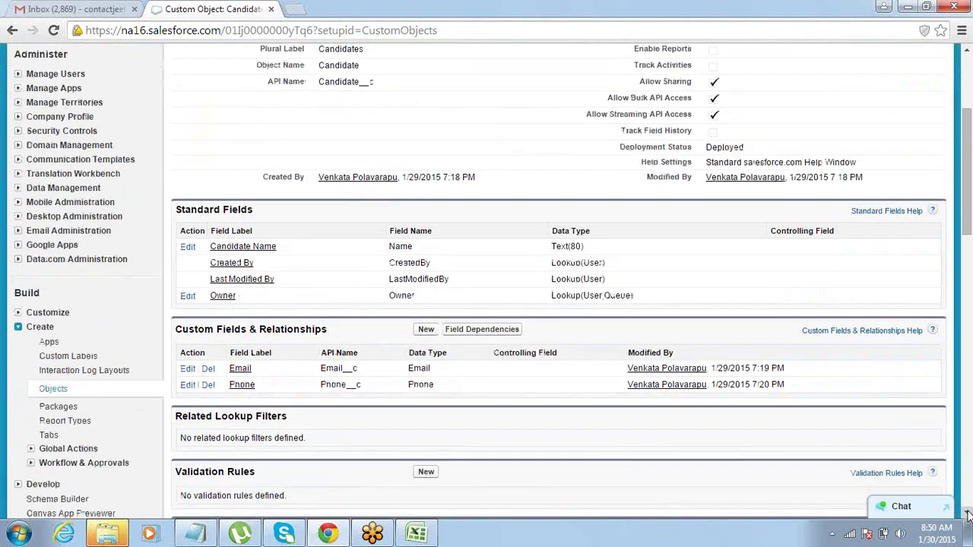
key(alt+Tab)
key(Escape)
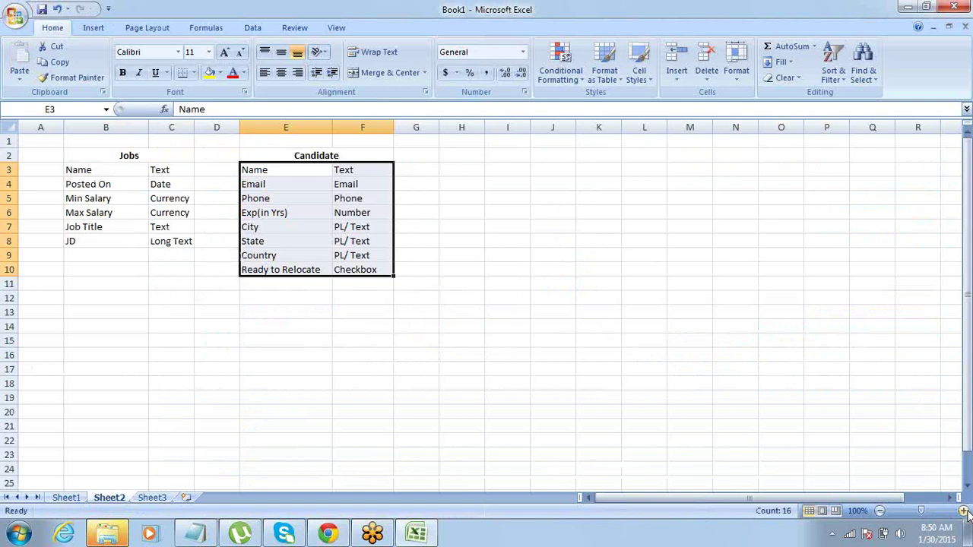
key(alt+Tab)
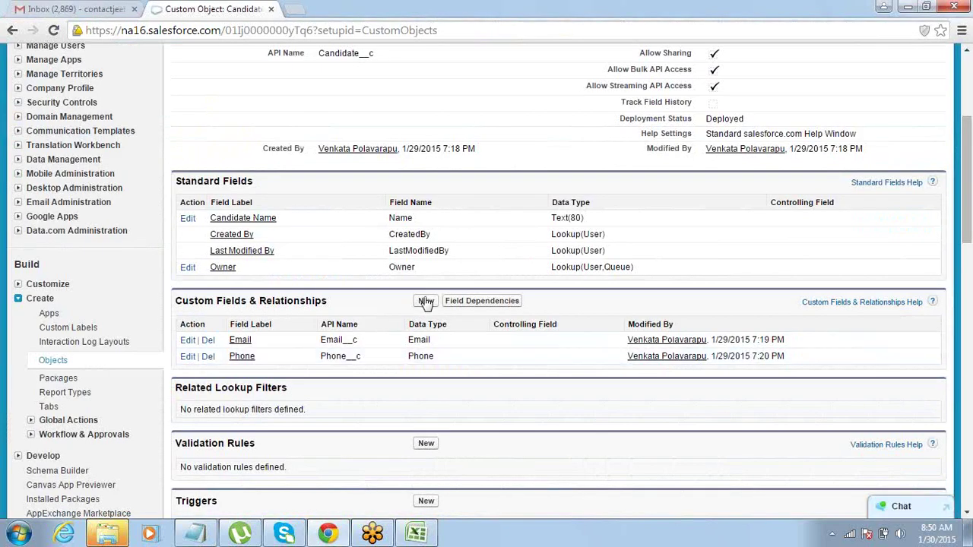
Start a new custom field on Candidate with the Number data type.
click(426, 302)
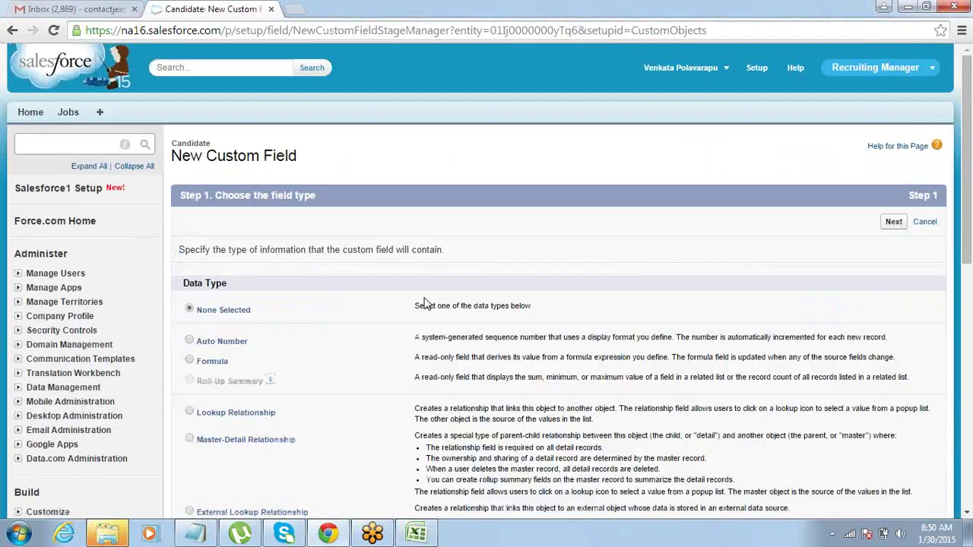
click(967, 517)
click(967, 517)
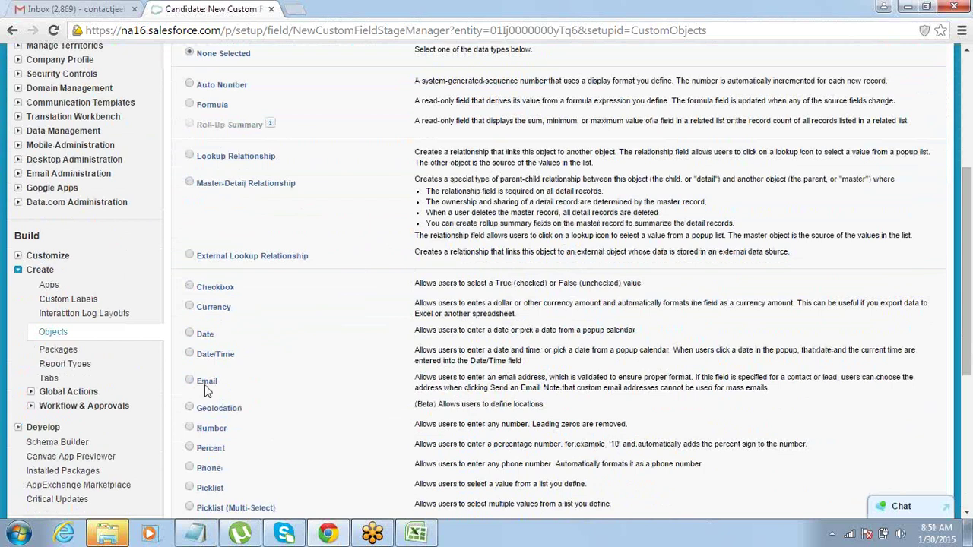
click(190, 427)
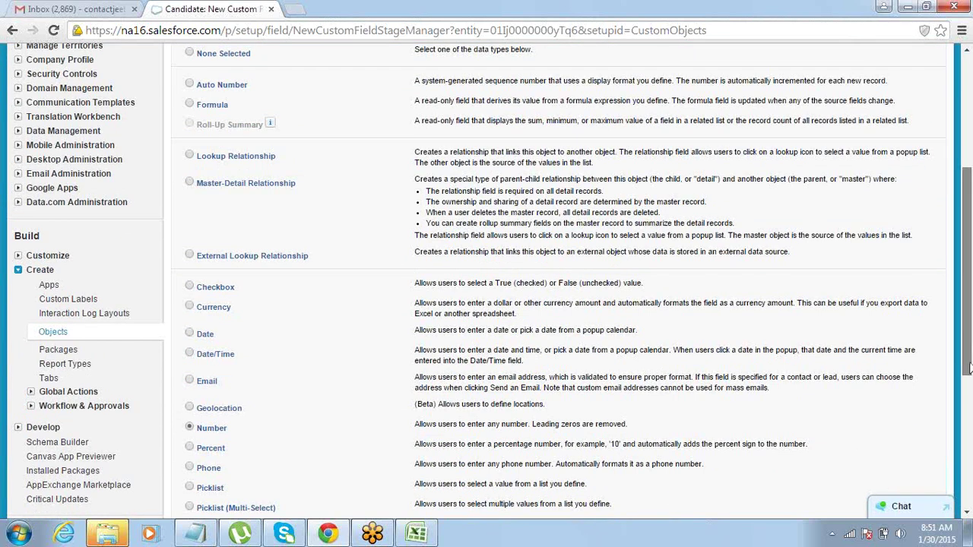
scroll(967, 368, down, 3)
click(894, 431)
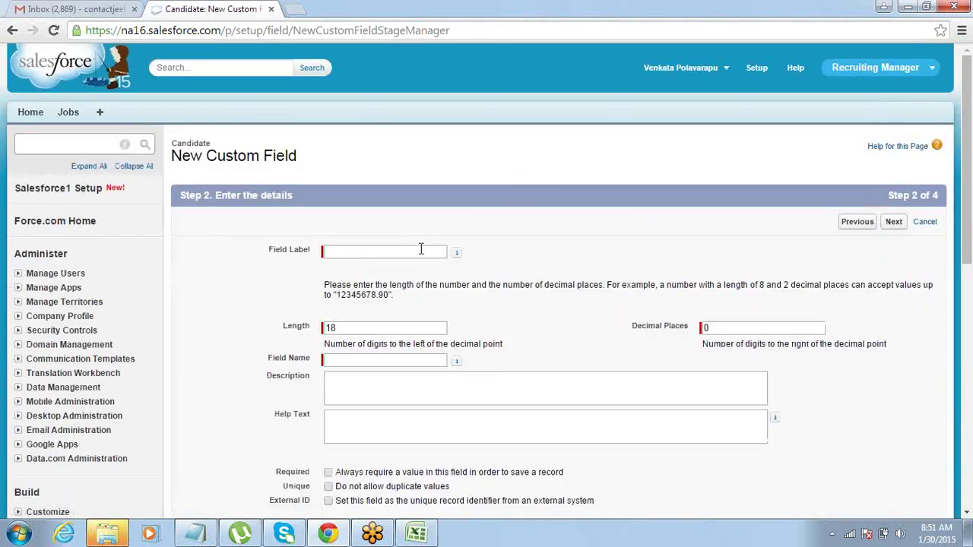
Label the field Exp(in Yrs), make it visible to all profiles, and save.
click(422, 251)
text(Exp)
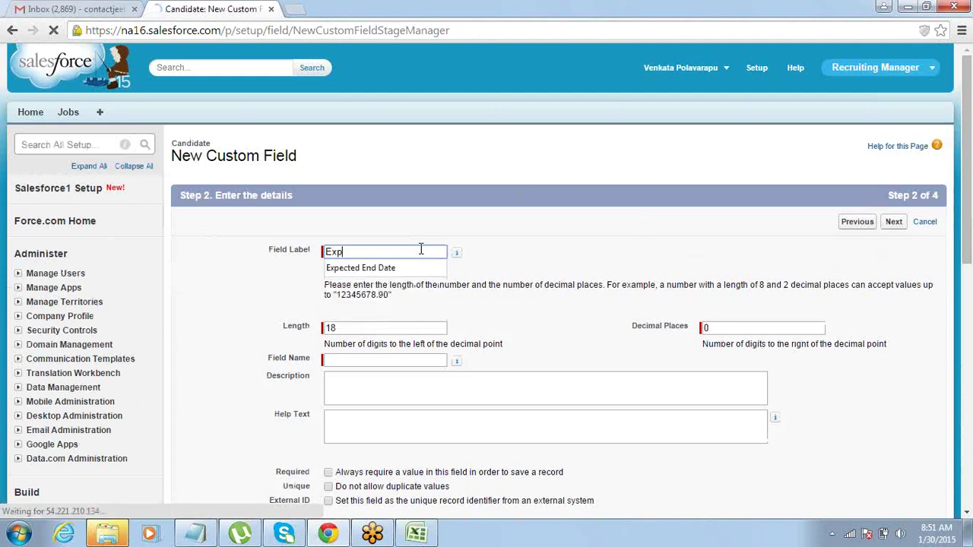
text((in Yrs)
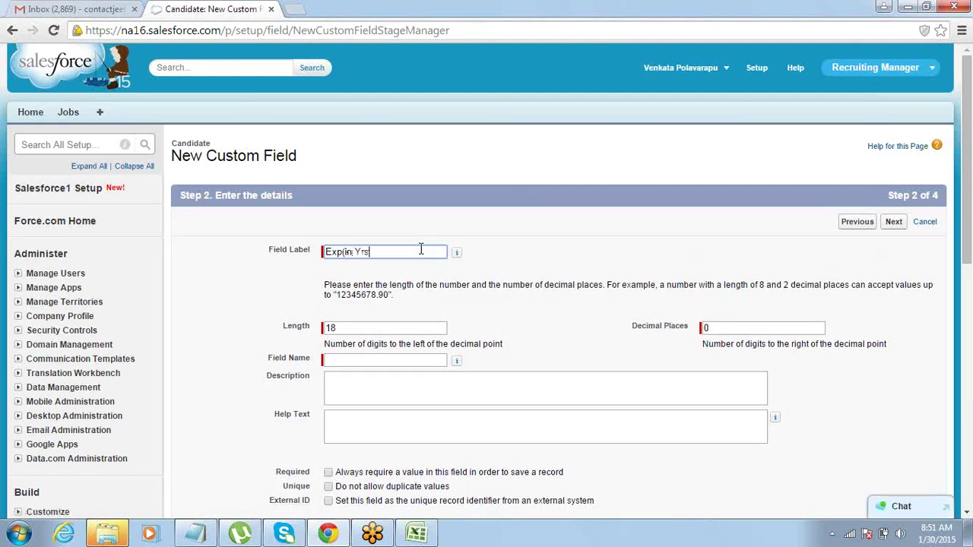
text())
key(Tab)
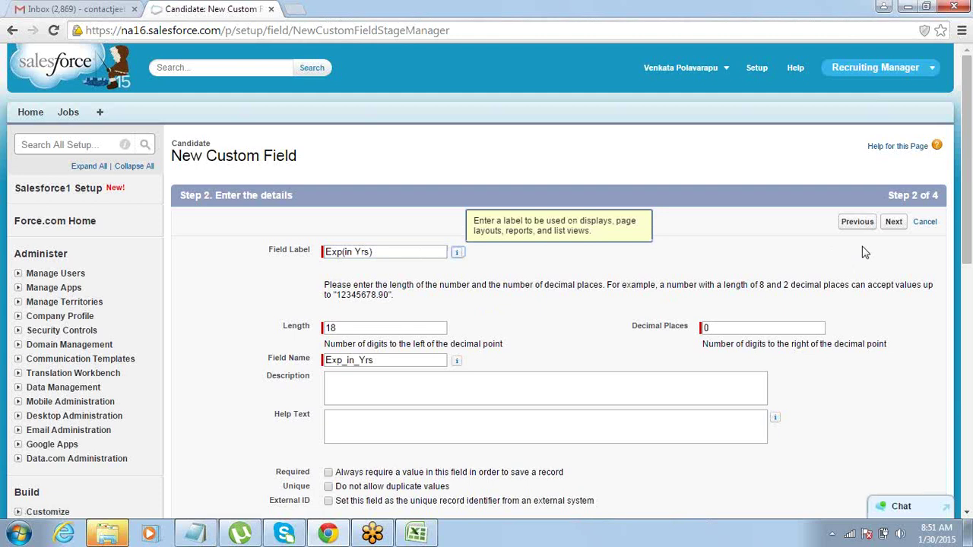
click(894, 228)
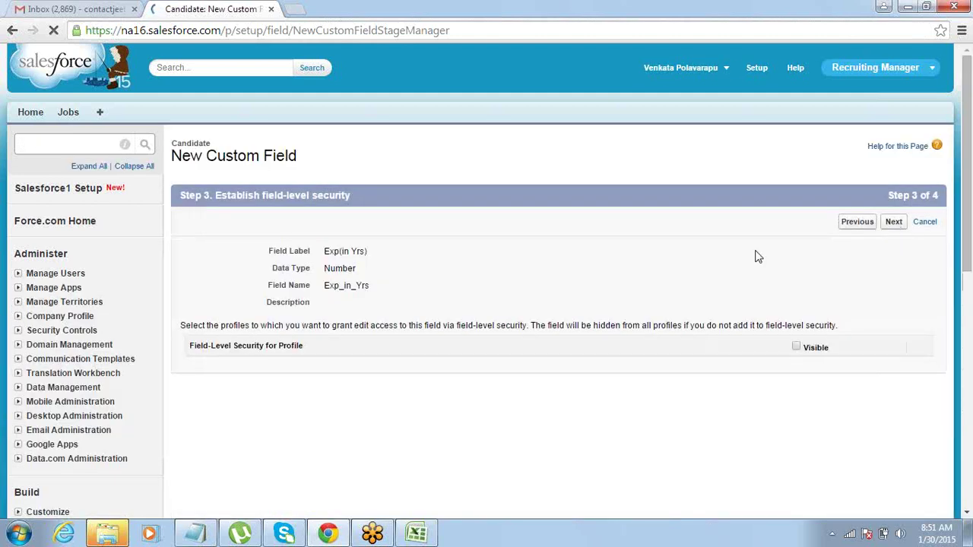
click(670, 347)
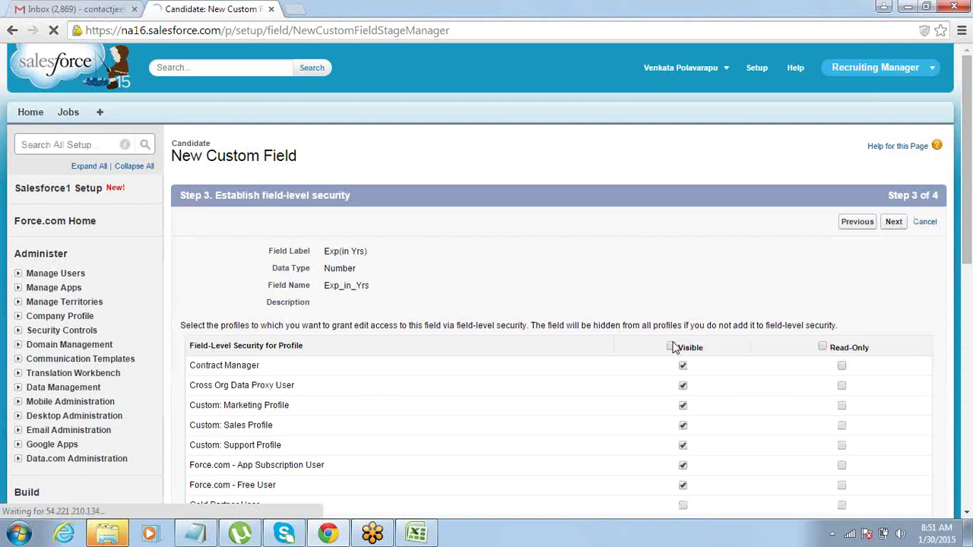
click(894, 221)
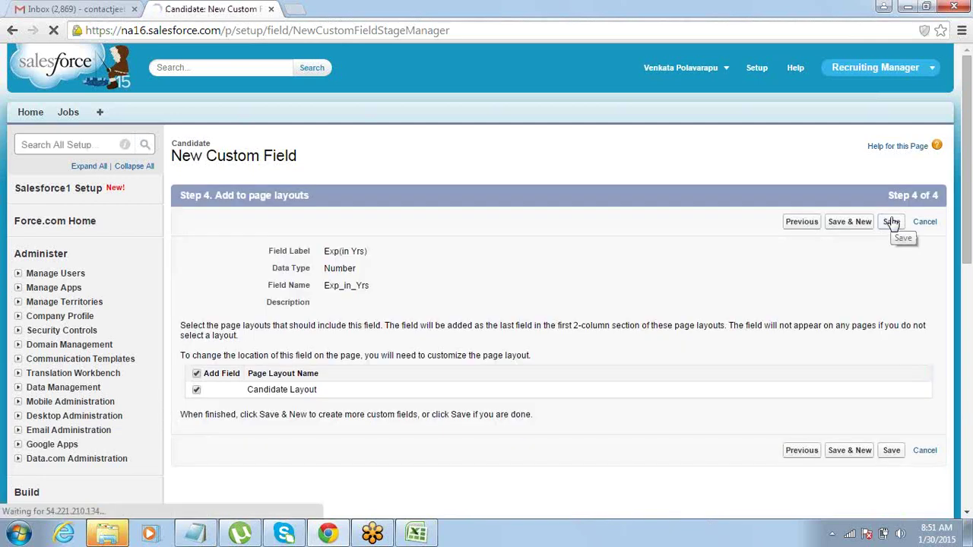
click(892, 221)
Check the next field in the spreadsheet, then go to Build > Create > Tabs.
key(alt+Tab)
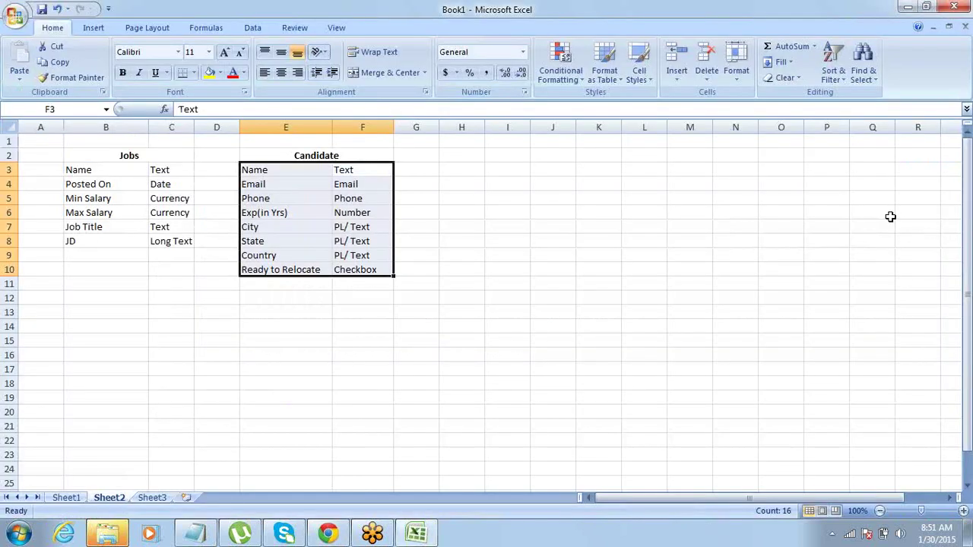
key(Tab)
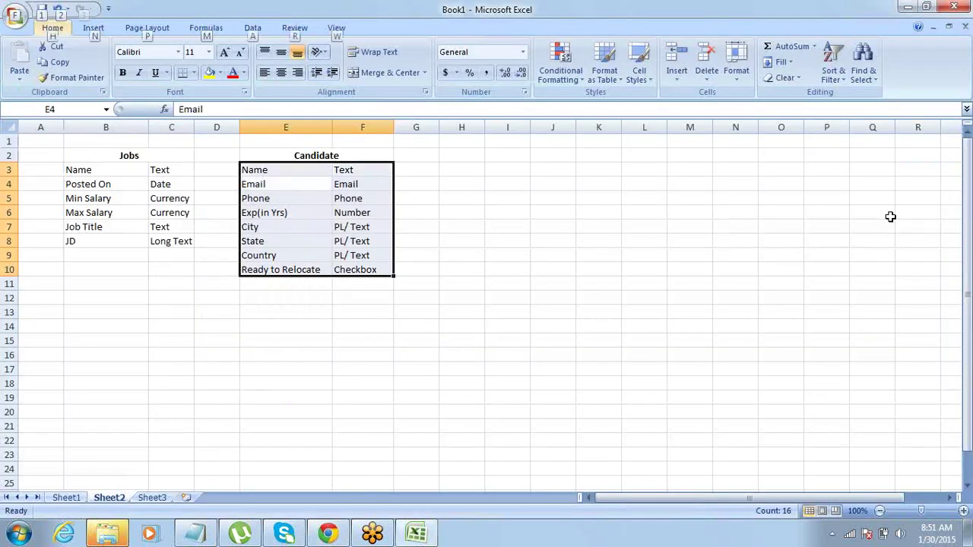
key(alt+Tab)
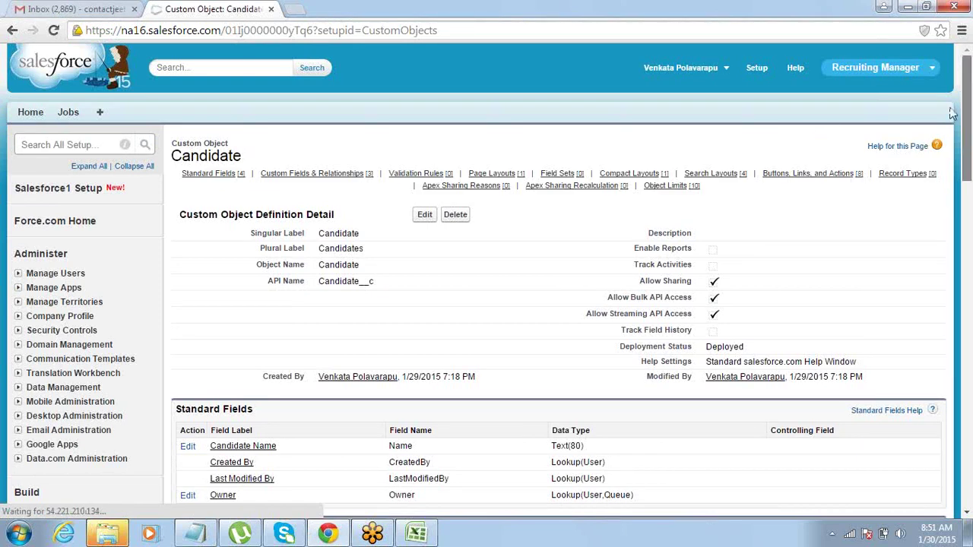
scroll(938, 144, down, 2)
scroll(949, 110, up, 2)
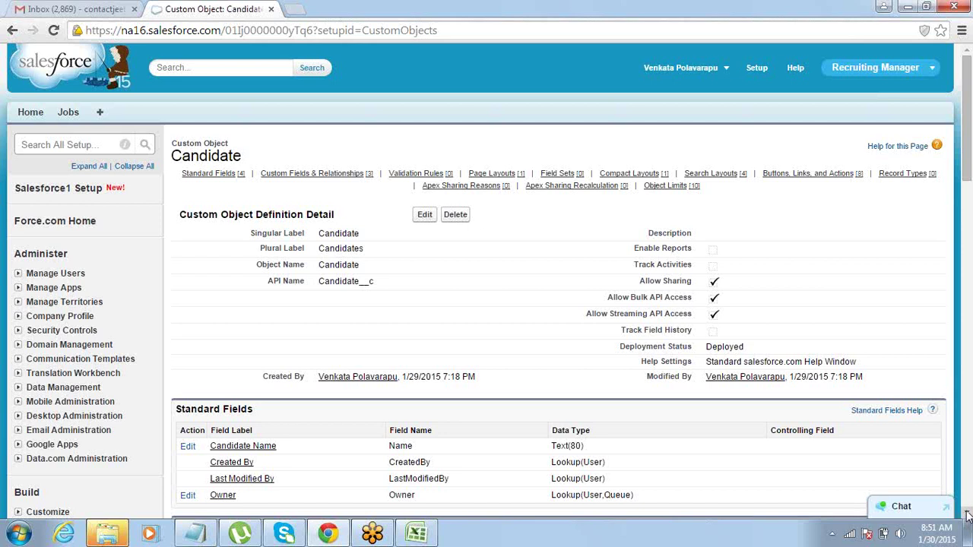
scroll(967, 516, down, 5)
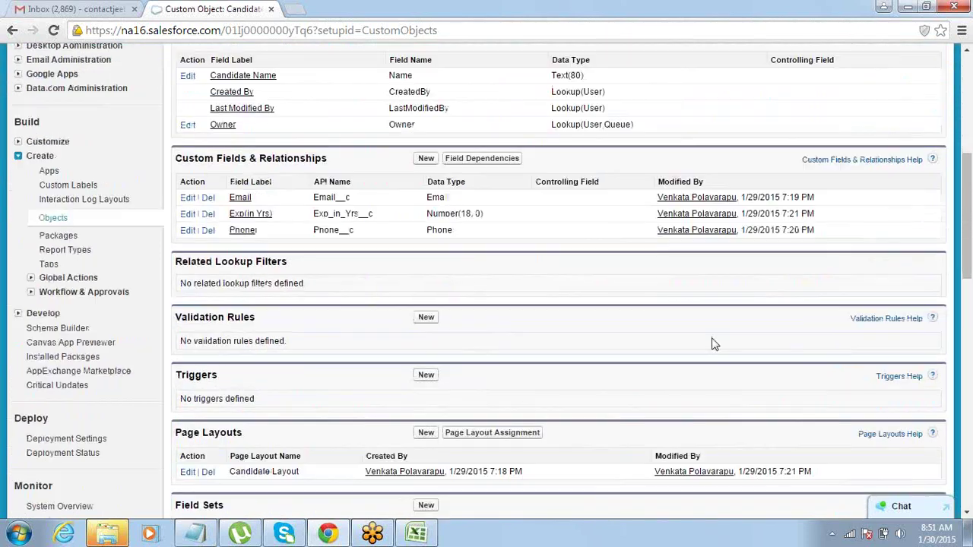
click(48, 265)
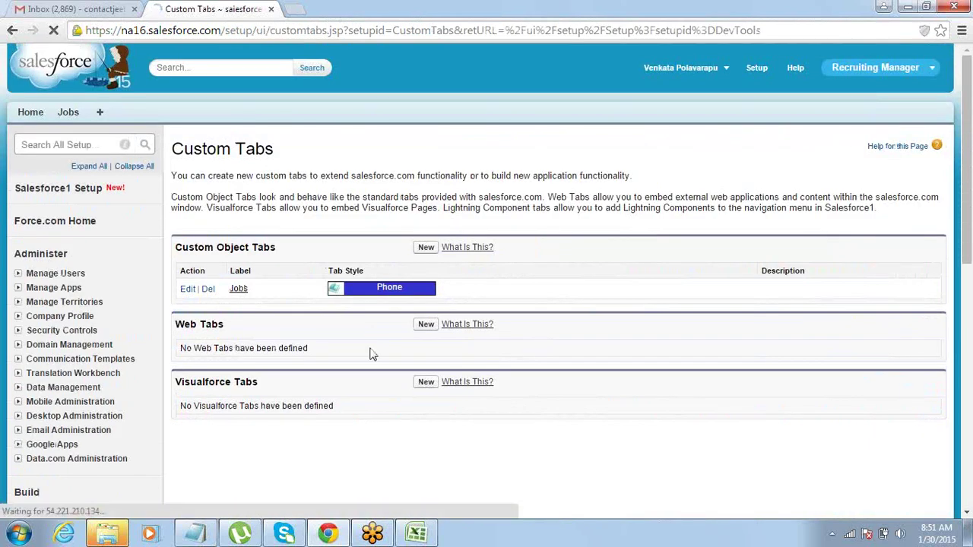
Start a new custom object tab for Candidate using the Globe tab style.
click(426, 250)
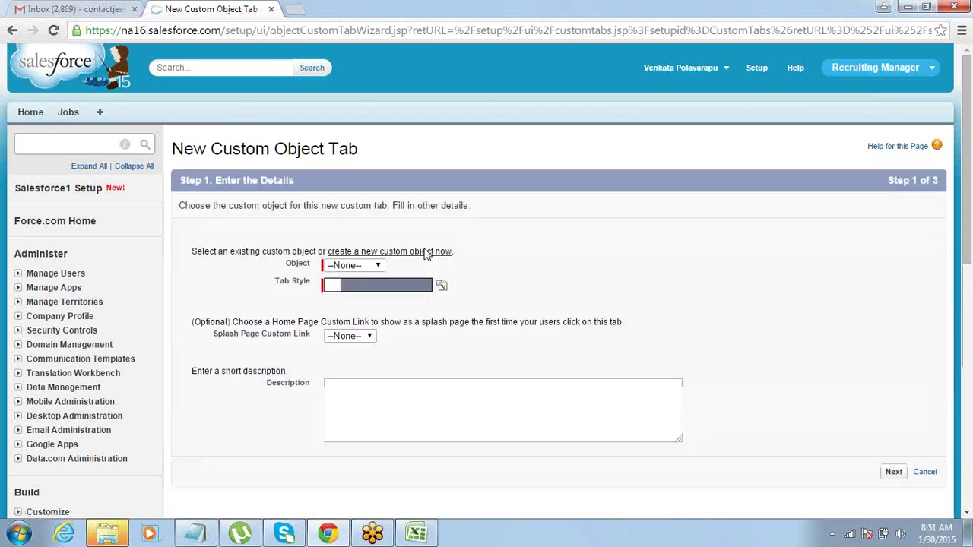
click(378, 266)
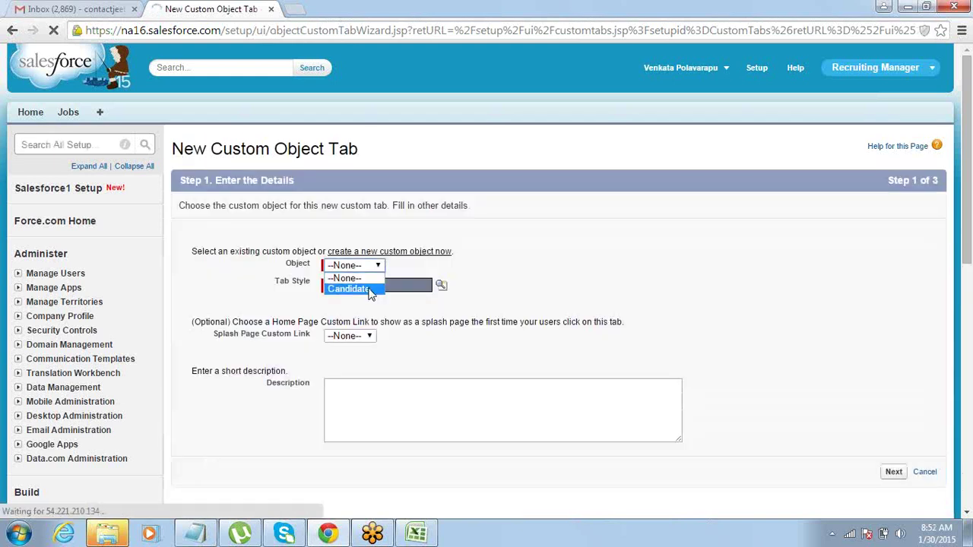
click(370, 289)
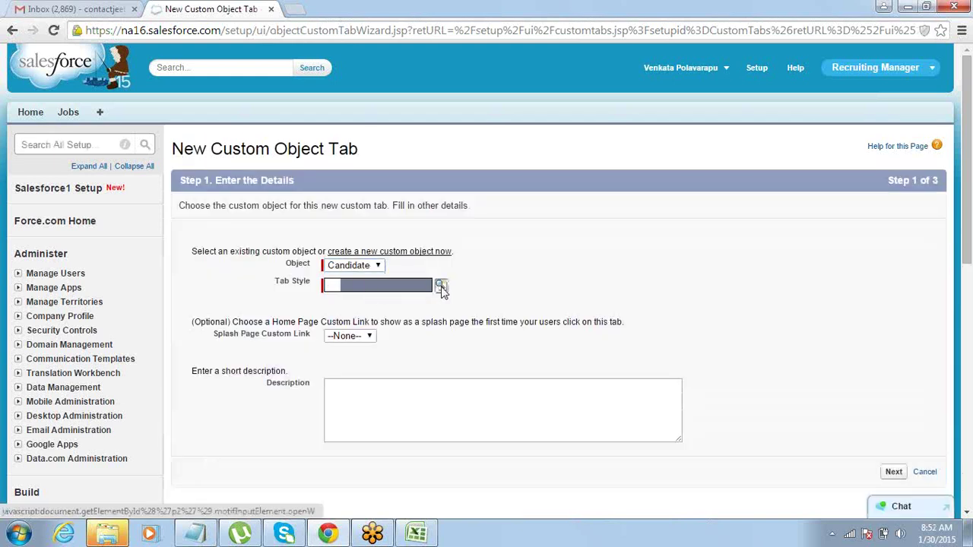
click(441, 287)
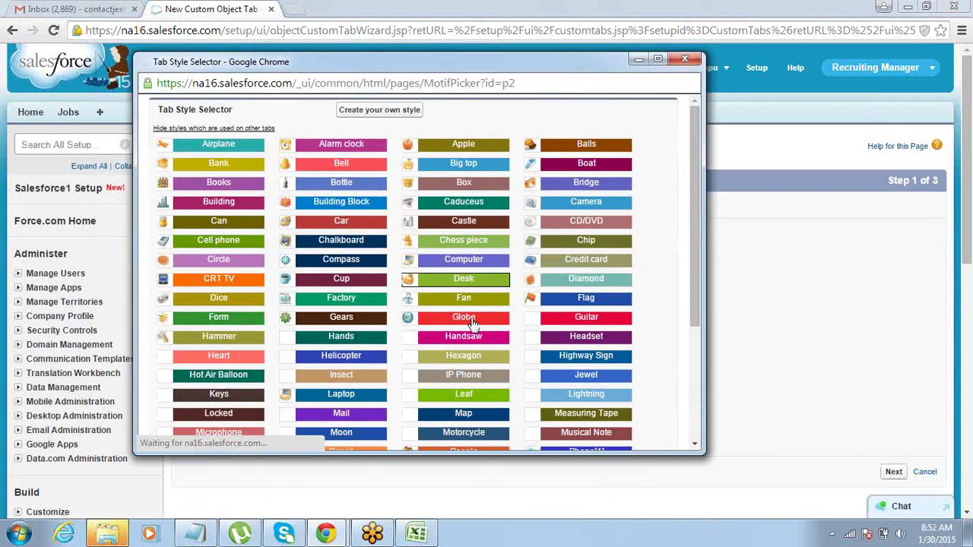
click(471, 323)
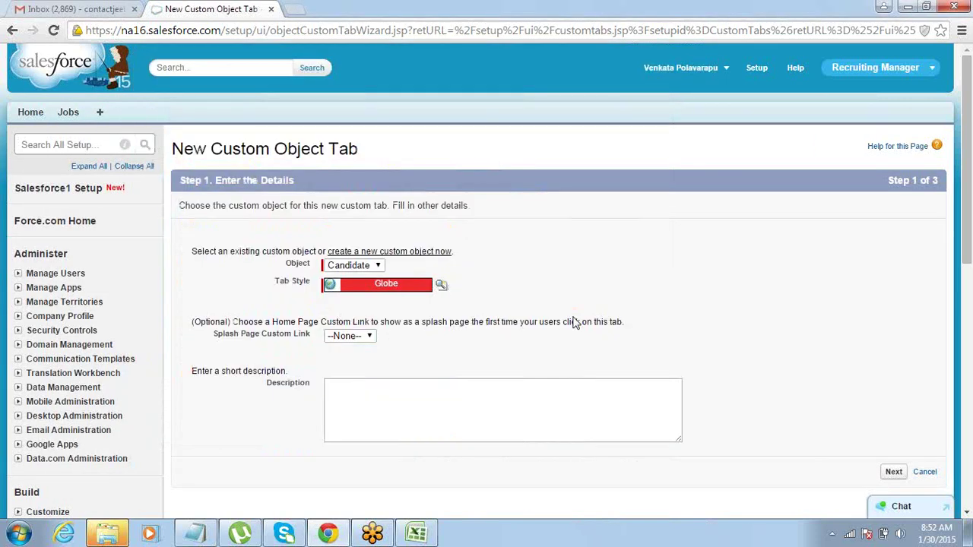
click(893, 472)
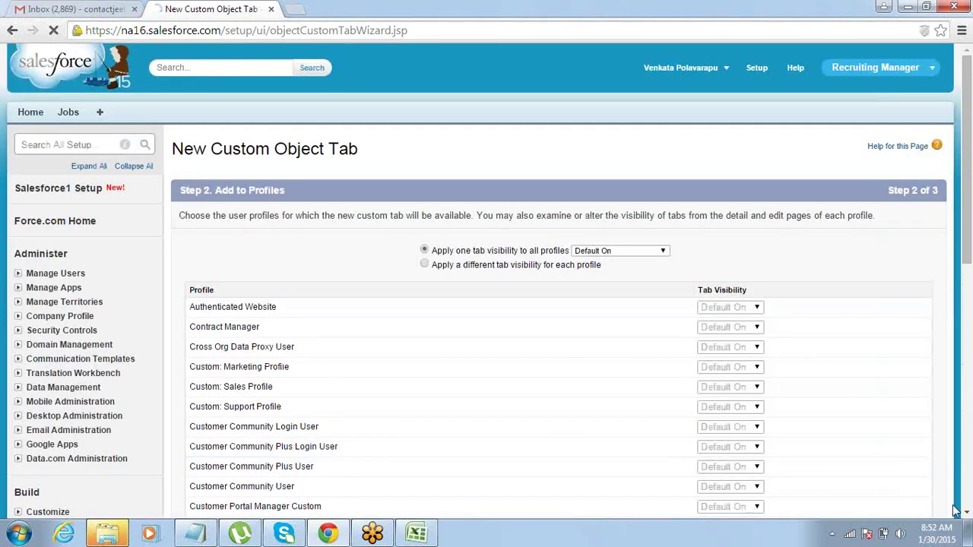
Include the tab only in the Recruiting Manager app and save it.
click(967, 514)
scroll(938, 454, down, 7)
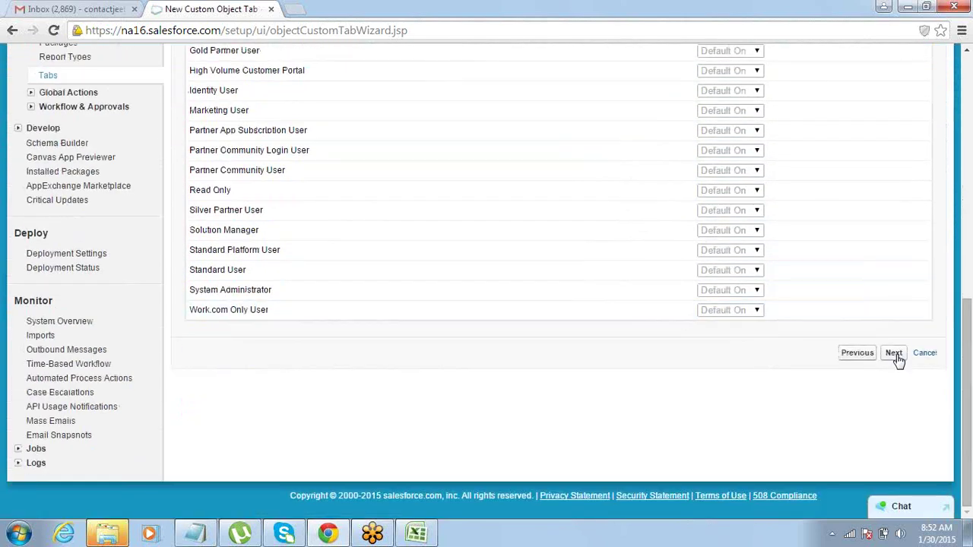
click(895, 354)
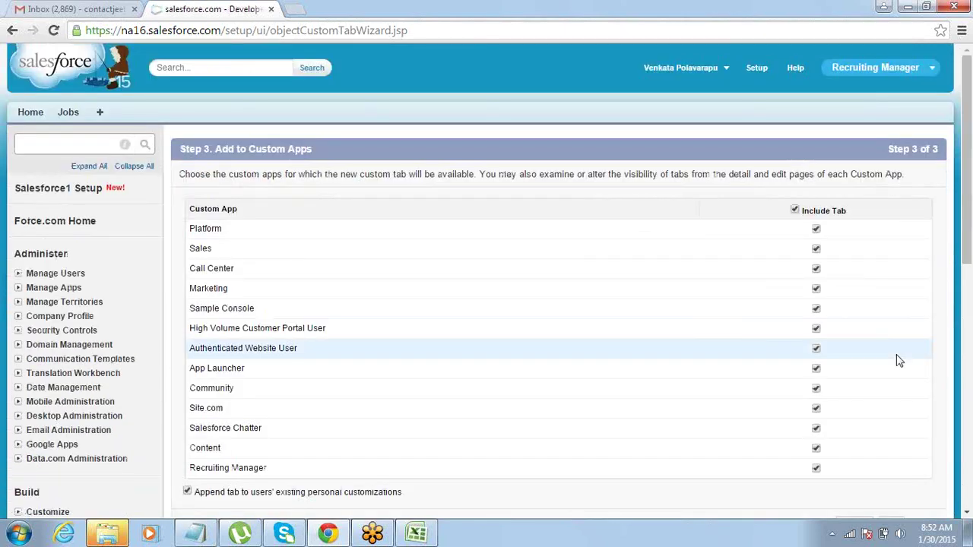
click(795, 211)
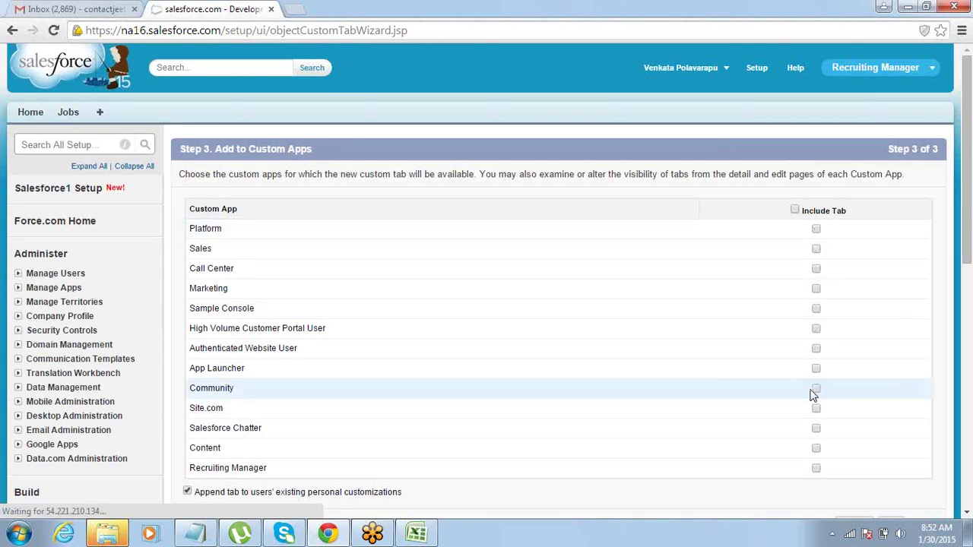
click(815, 469)
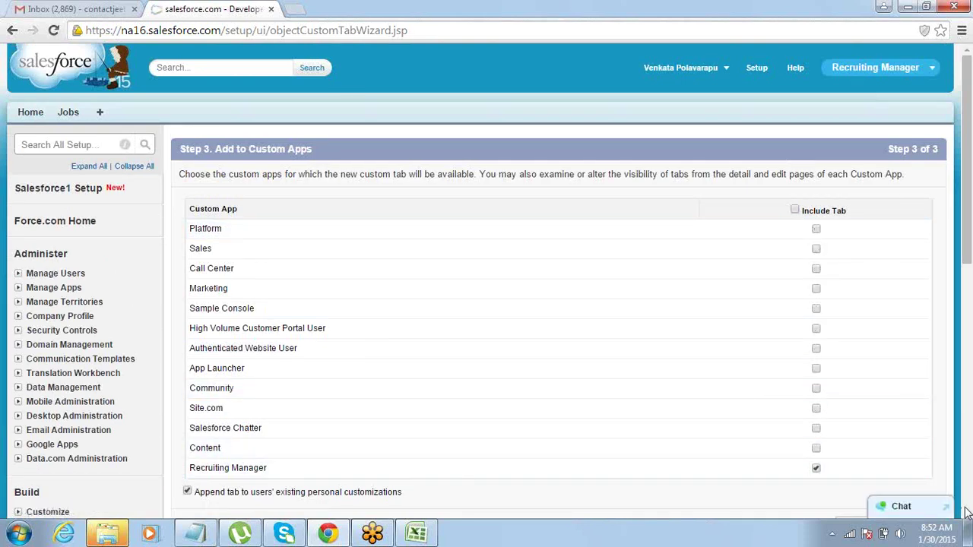
scroll(966, 515, down, 2)
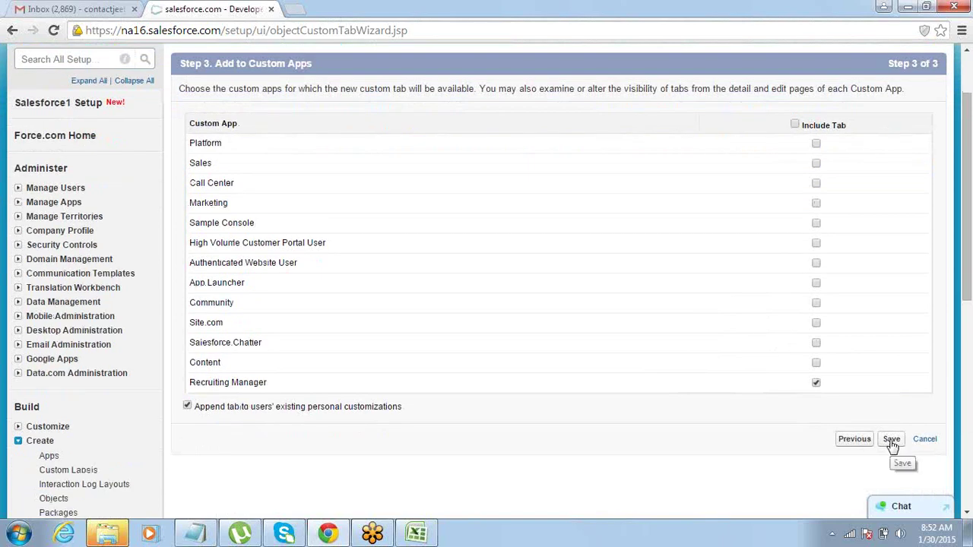
click(892, 441)
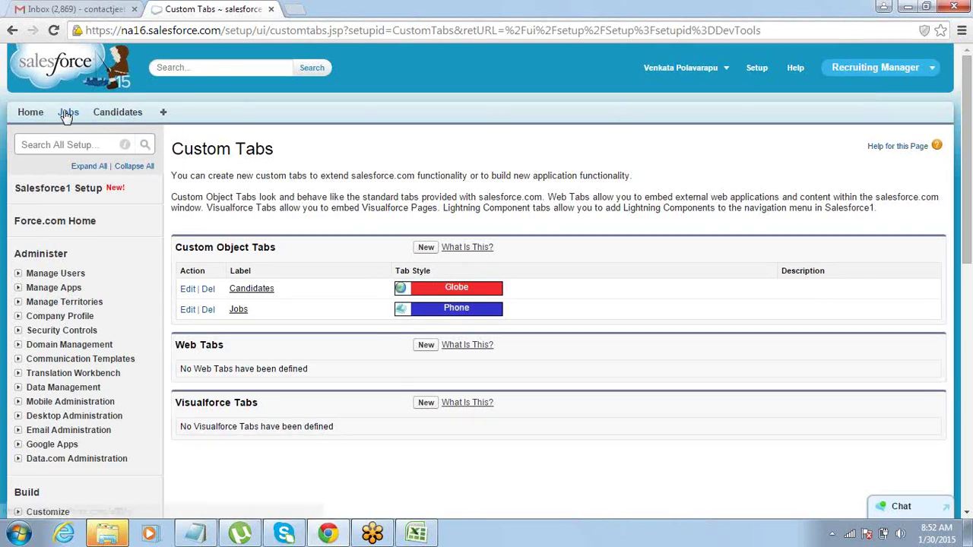
Start a new Candidate record and enter the candidate's name and e-mail address.
click(111, 116)
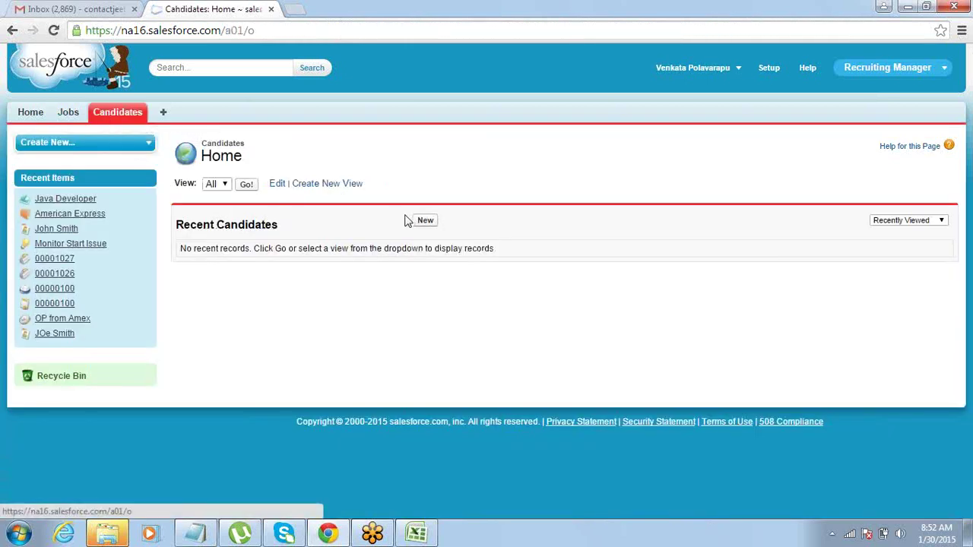
click(424, 222)
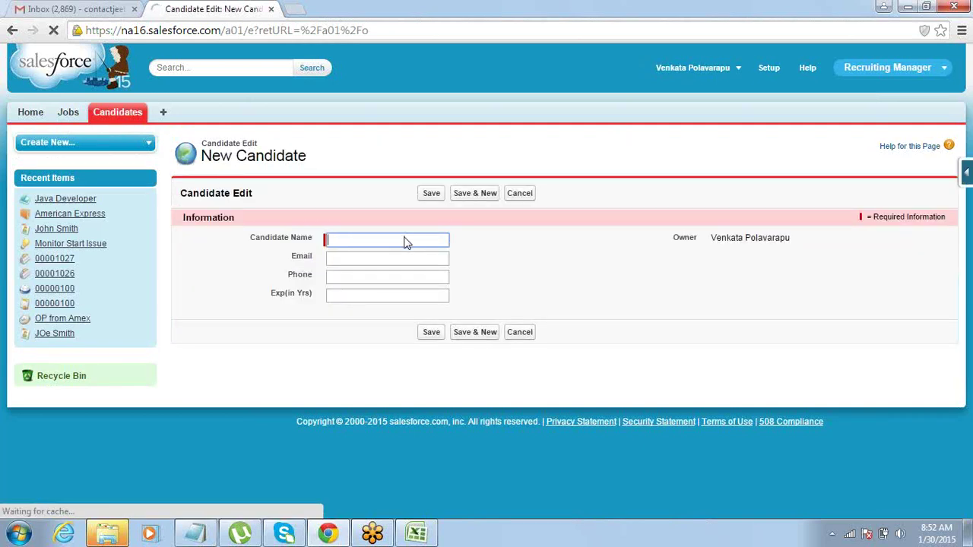
click(405, 240)
text(Nik)
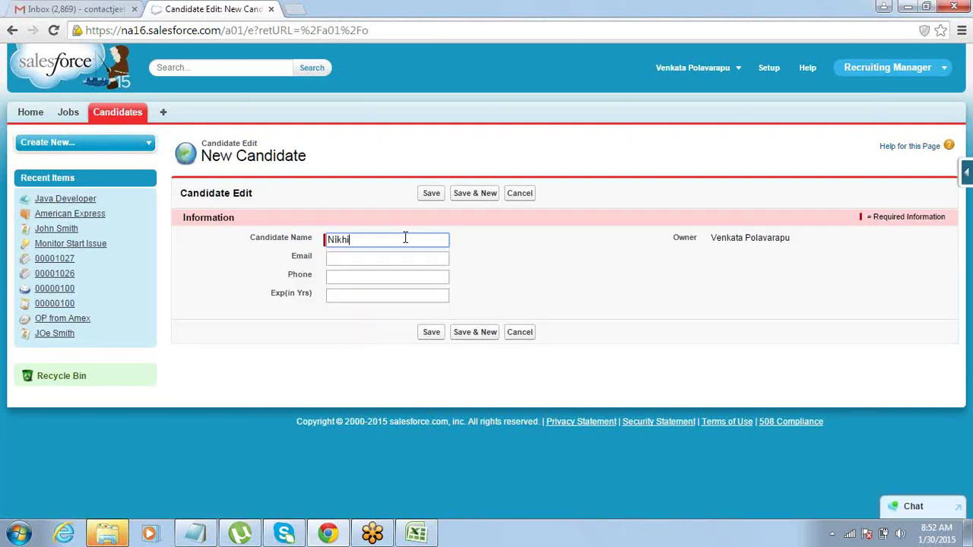
text(hil)
key(Tab)
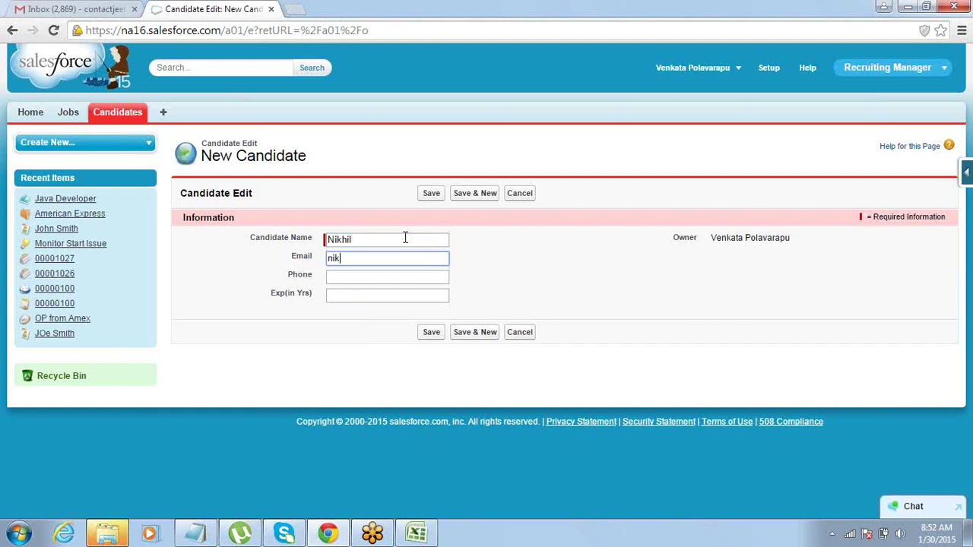
key(Tab)
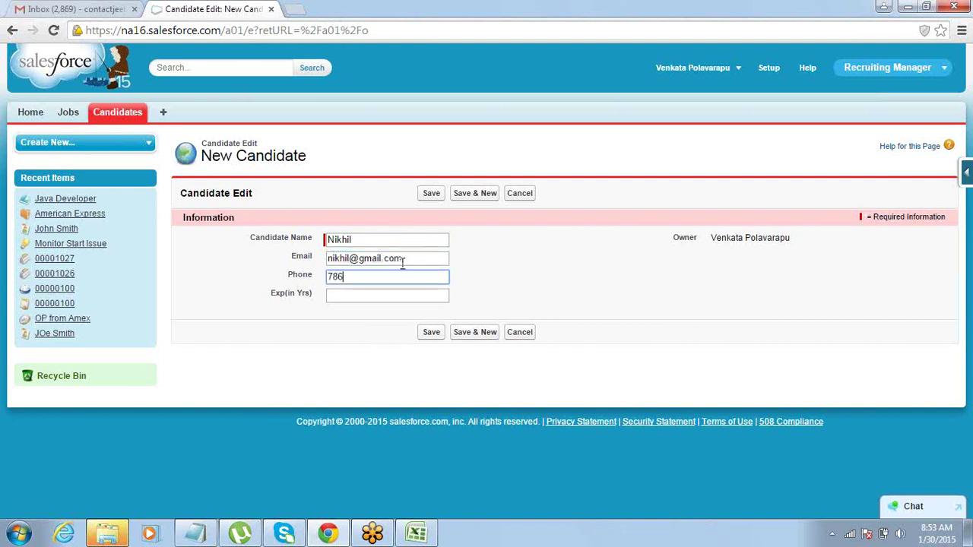
key(Tab)
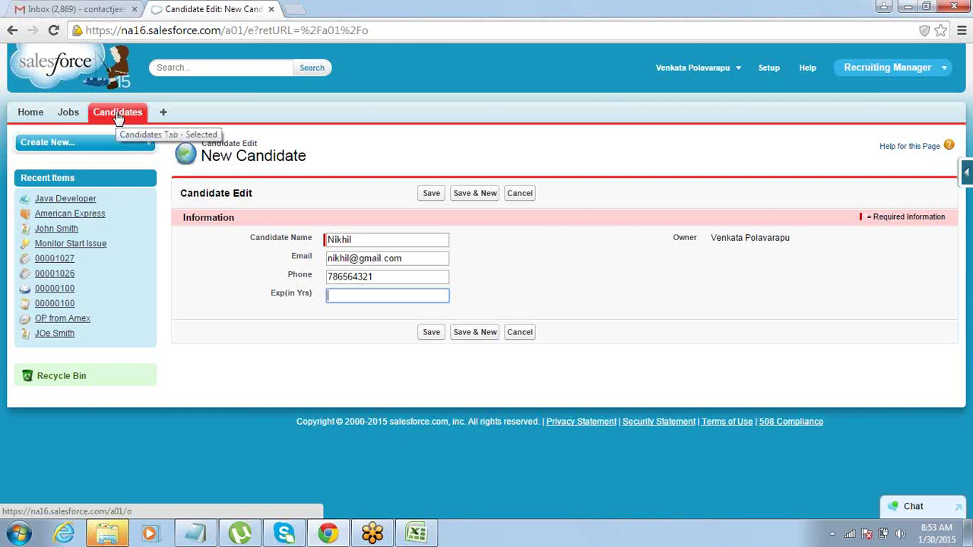
Enter 5 for Exp(in Yrs) and save the Candidate record.
click(384, 159)
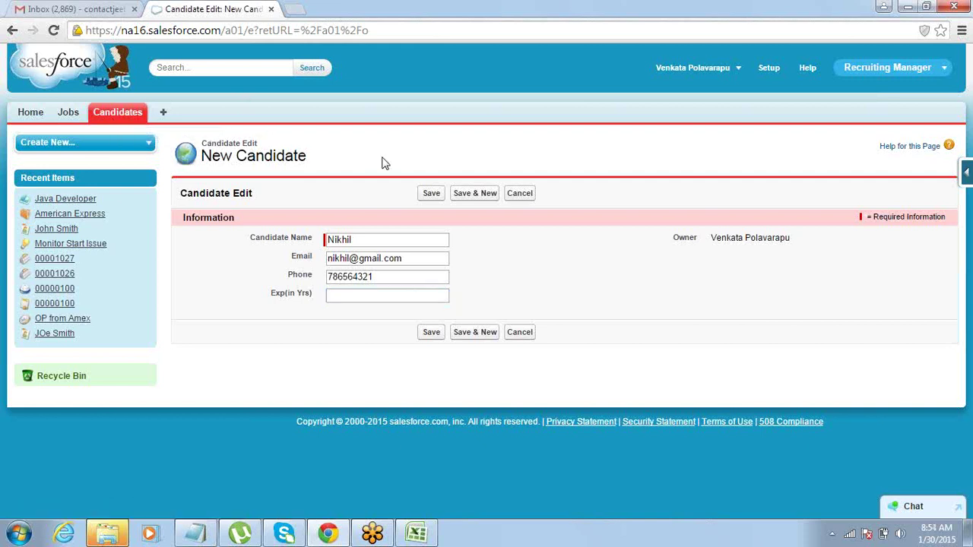
click(360, 294)
text(5)
click(335, 373)
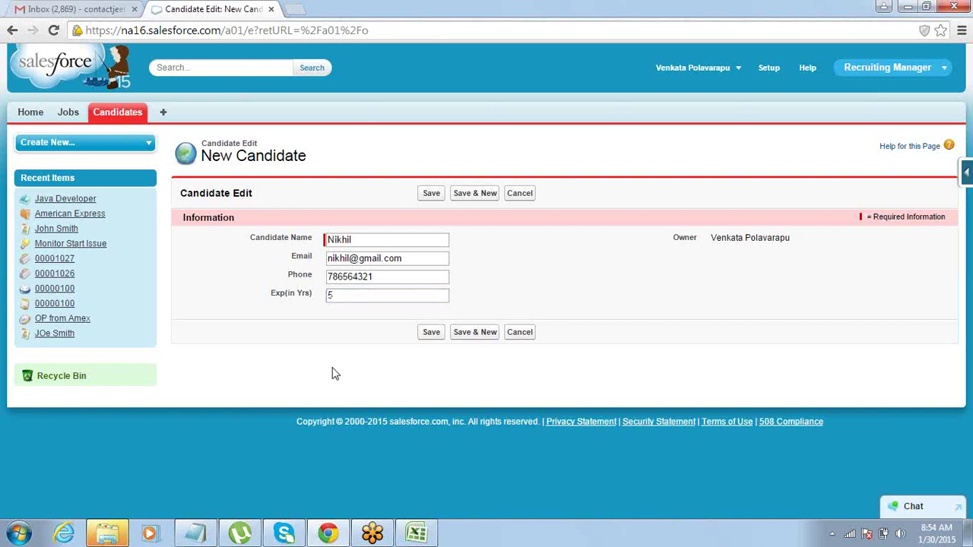
click(431, 194)
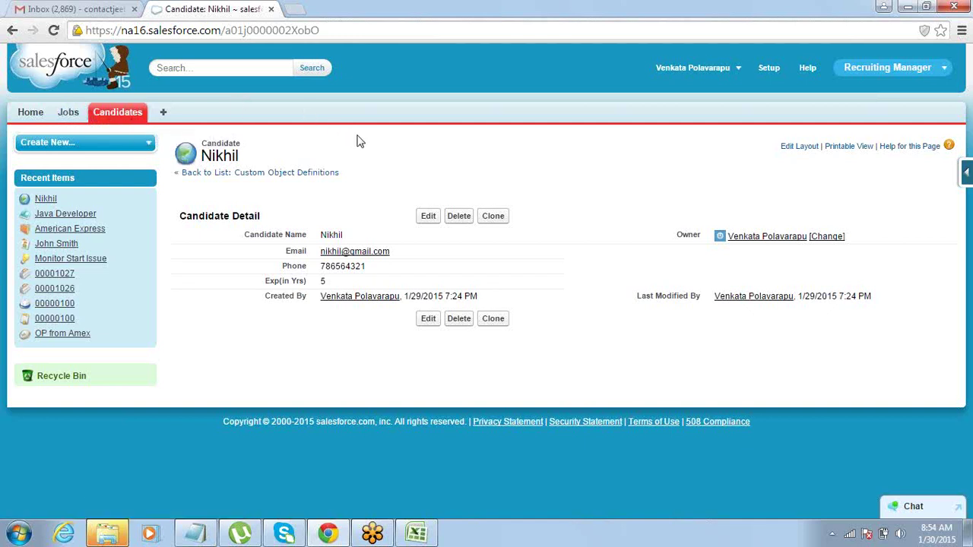
Merge H2:I2 in Excel and add the bold heading 'Job Applications'.
click(203, 534)
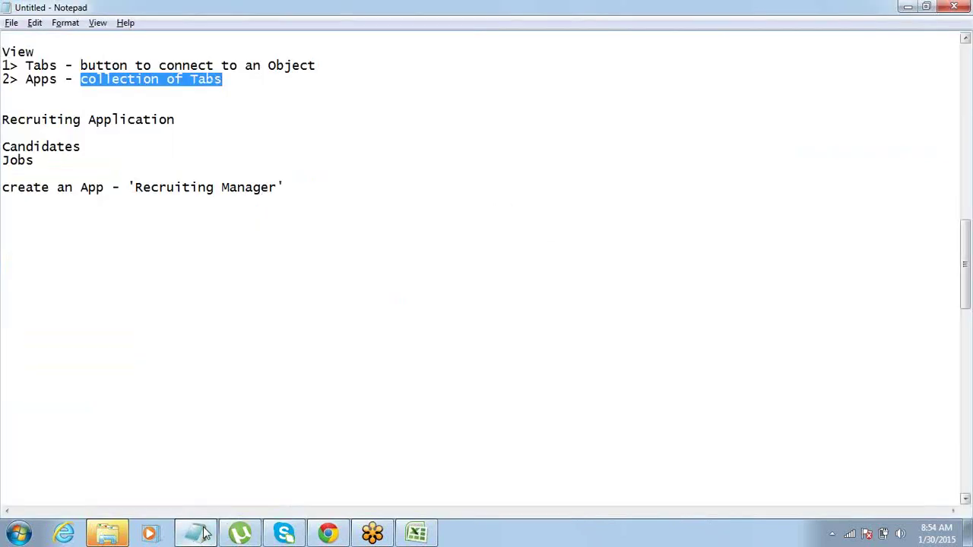
click(408, 534)
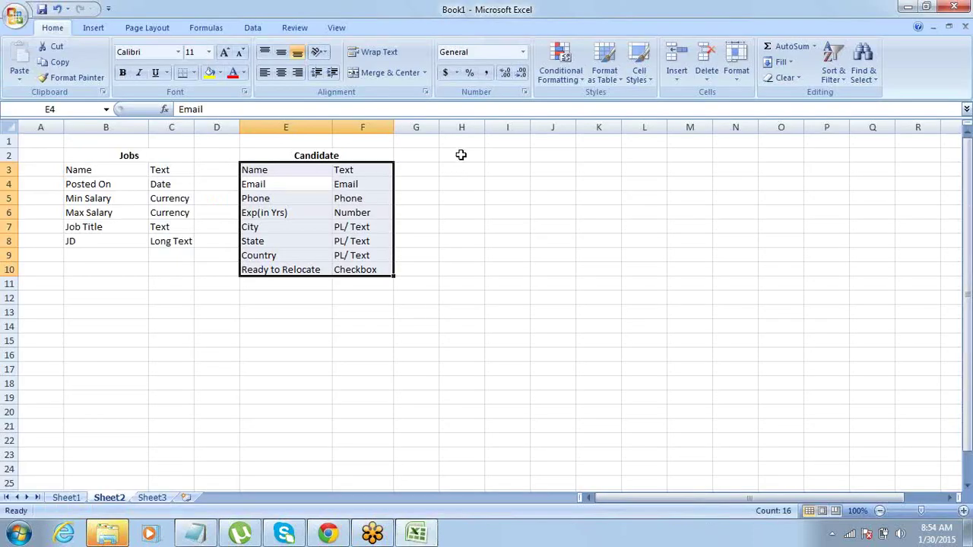
drag(463, 155, 492, 154)
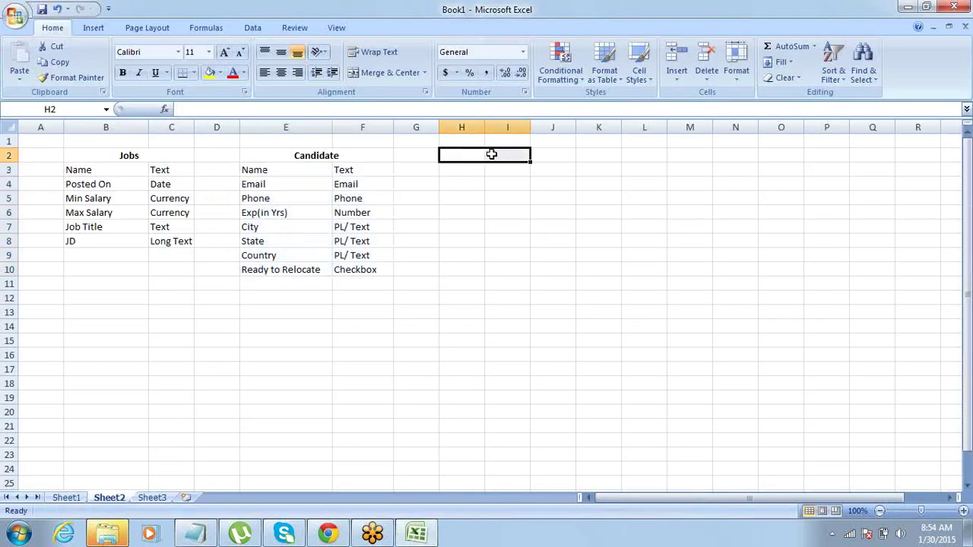
click(388, 72)
text(Job A)
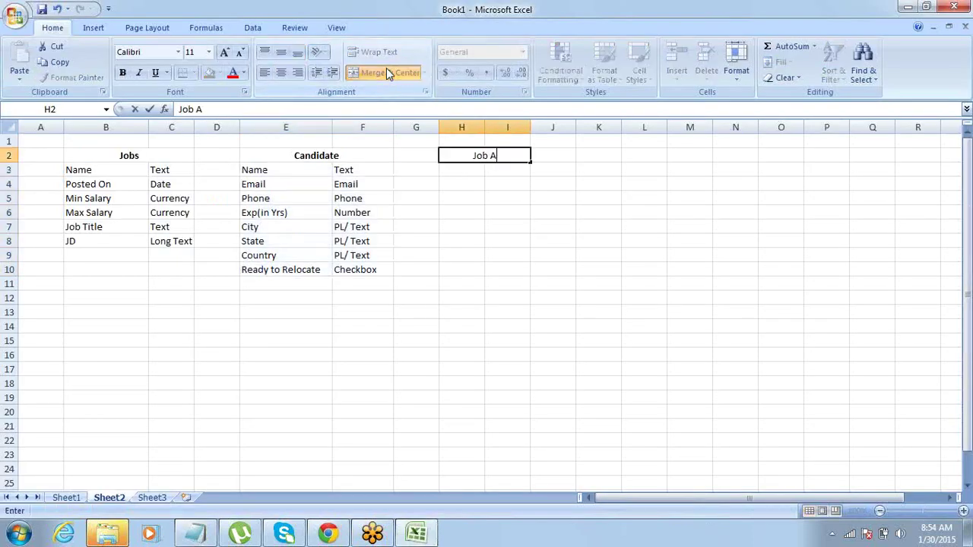
text(pplications)
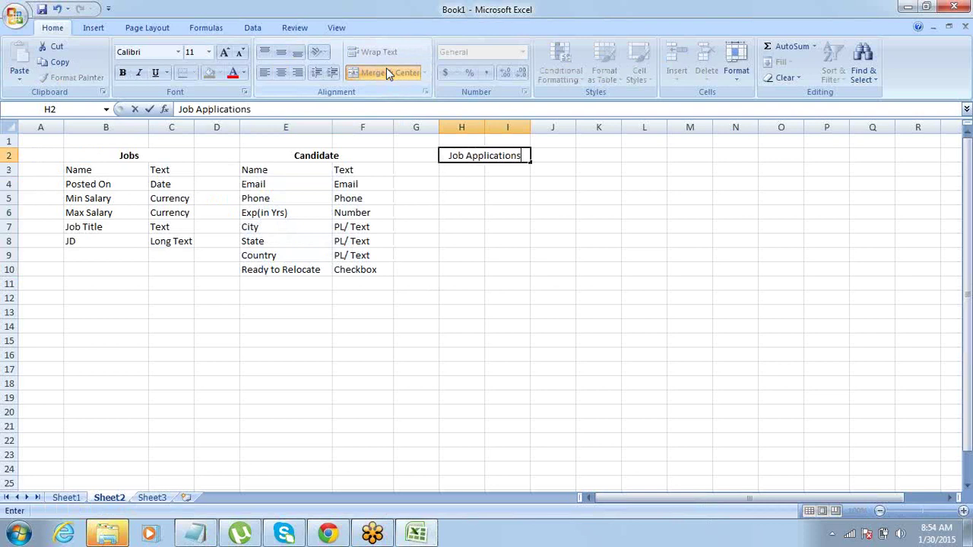
key(ctrl+Return)
key(ctrl+b)
Review the Jobs and Candidate field lists and move under the Job Applications heading.
key(Down)
key(Up)
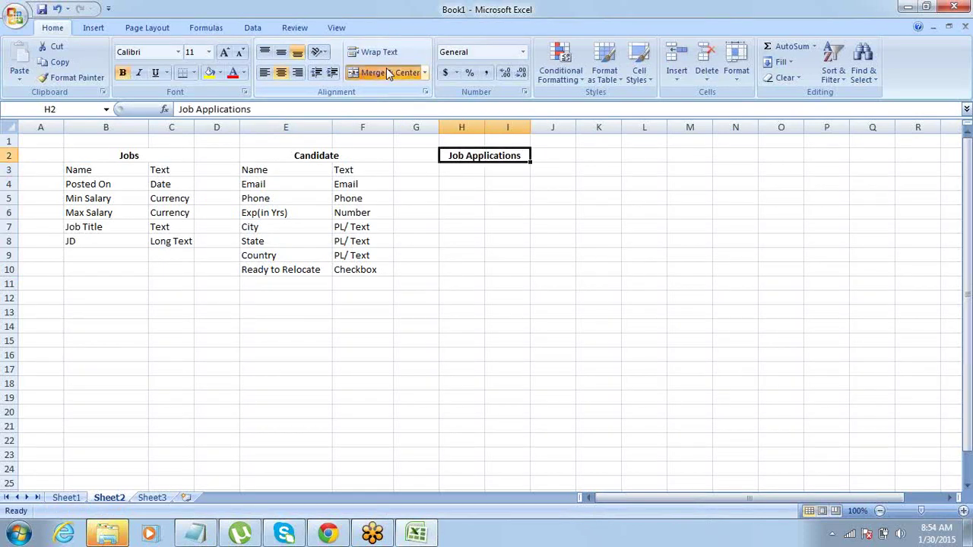
key(Left)
key(Left)
key(Left)
key(Left)
key(Left)
key(Right)
key(shift+Down)
key(shift+Down)
key(shift+Down)
key(shift+Down)
key(shift+Down)
key(shift+Down)
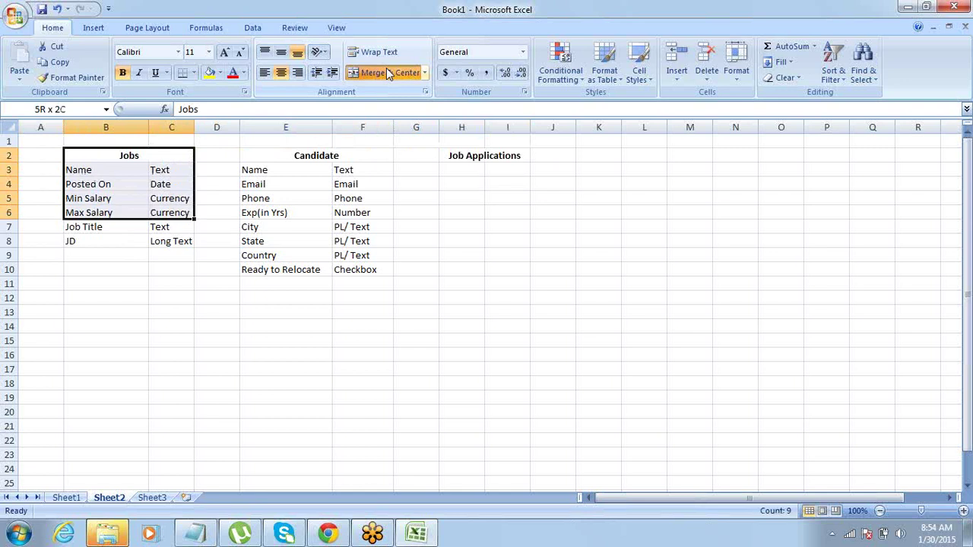
key(Right)
key(Right)
key(shift+Down)
key(shift+Down)
key(shift+Down)
key(shift+Down)
key(shift+Down)
key(shift+Down)
key(shift+Down)
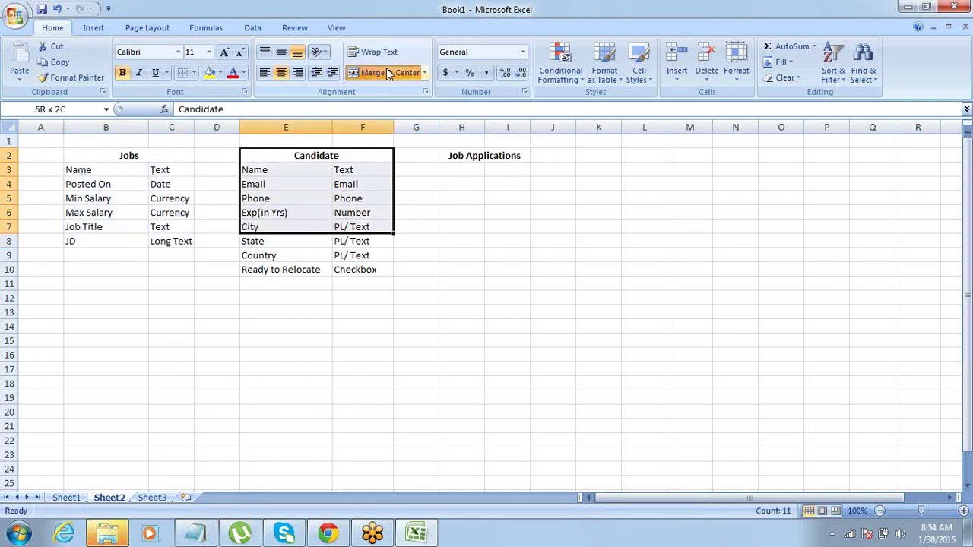
key(Right)
key(Right)
key(Down)
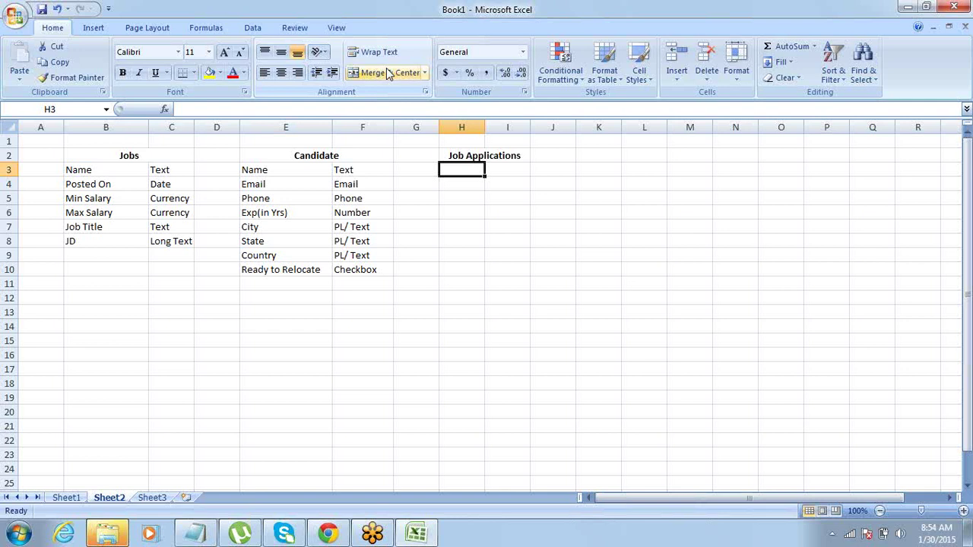
List Name, Job and Candidate as the Job Applications fields in column H.
key(Down)
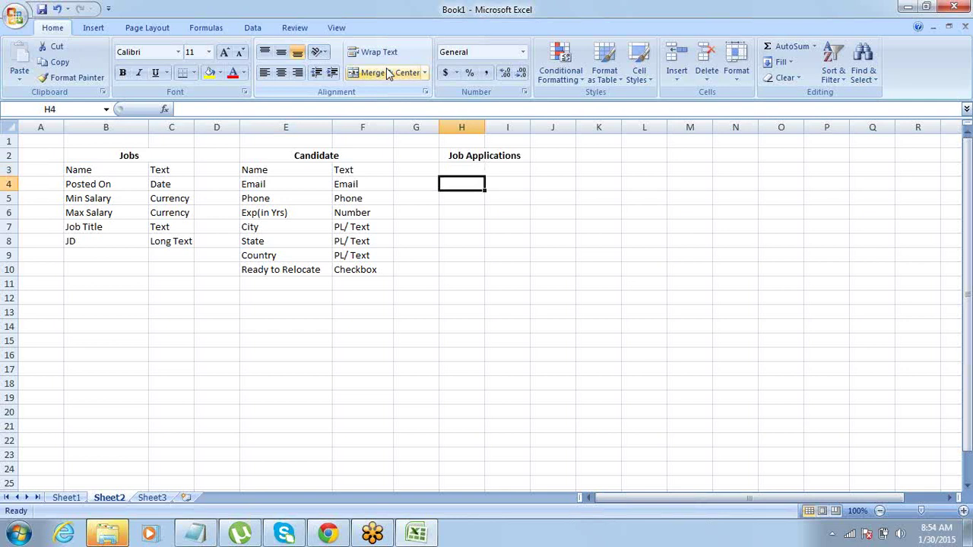
key(Up)
key(Down)
key(Up)
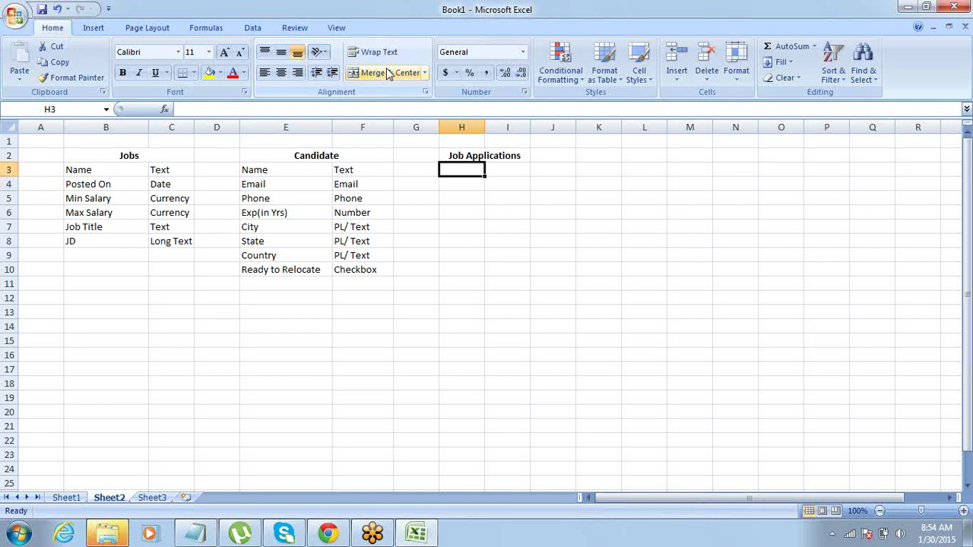
text(Name)
key(Return)
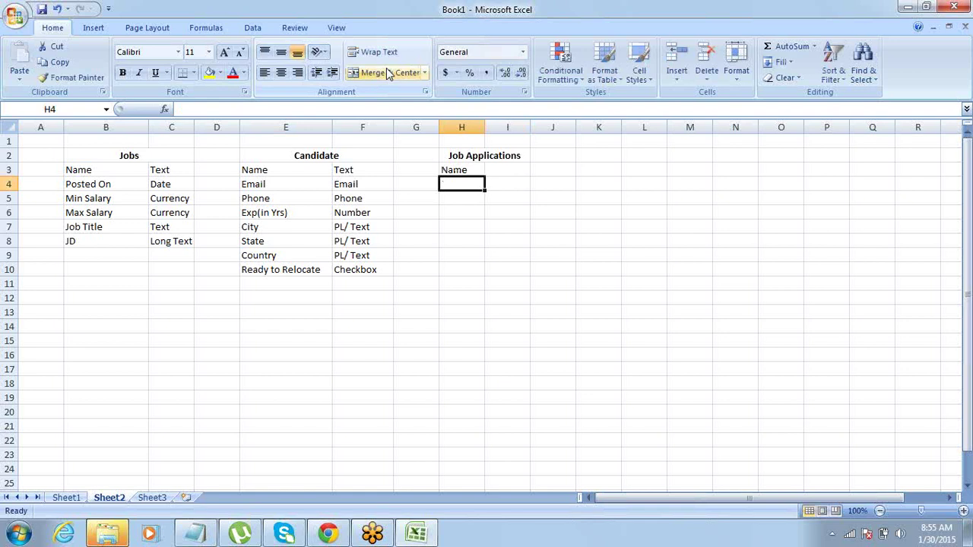
text(Job)
key(Return)
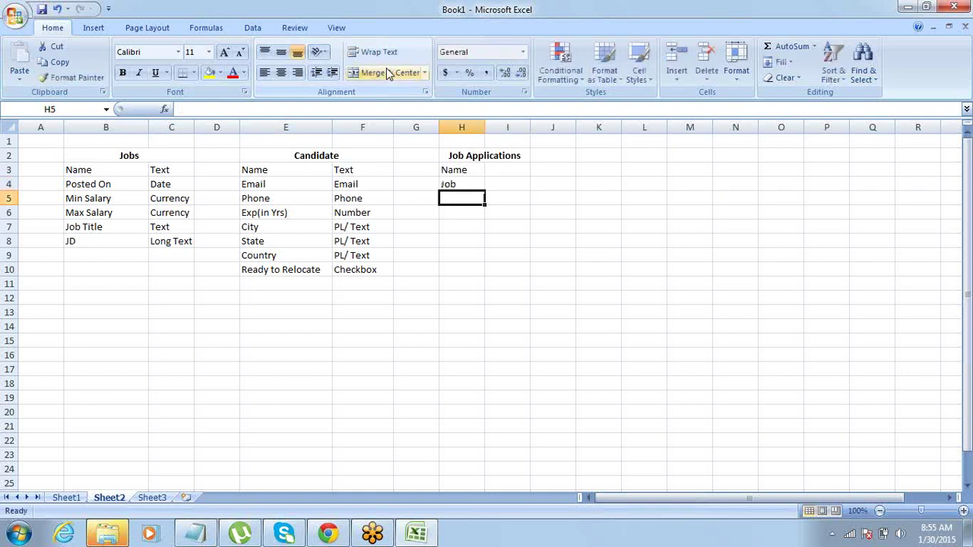
text(Candidate)
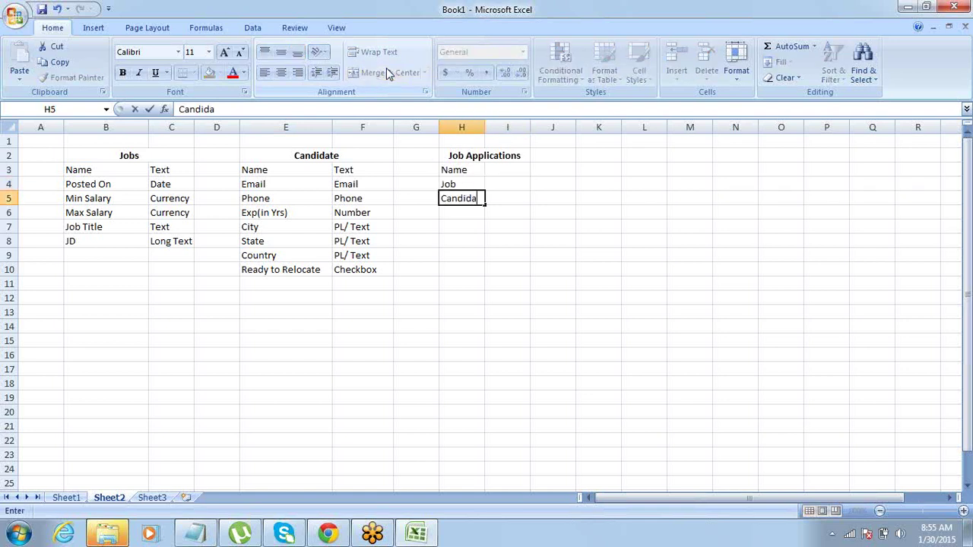
key(Tab)
Select the Job and Candidate rows across into column I.
key(Left)
key(Up)
key(Up)
key(Up)
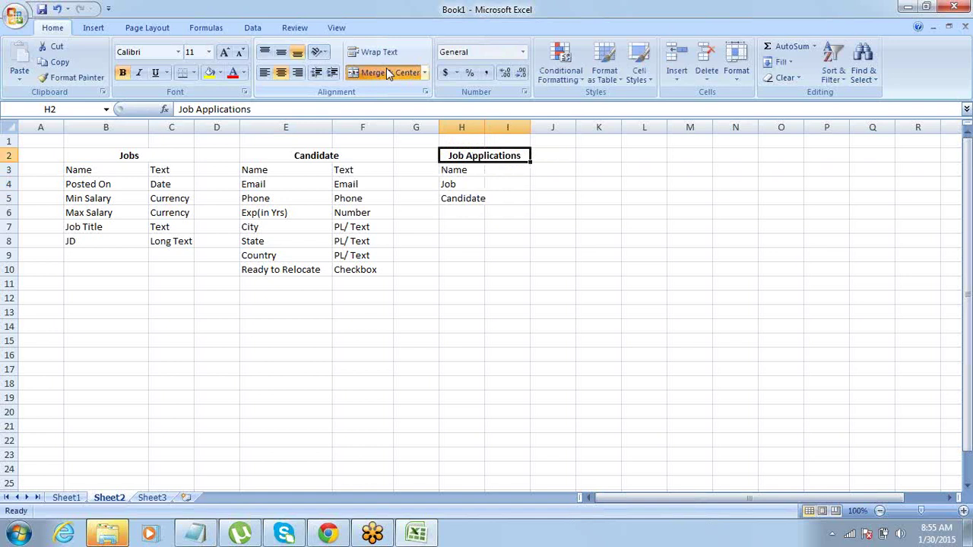
key(Down)
key(Down)
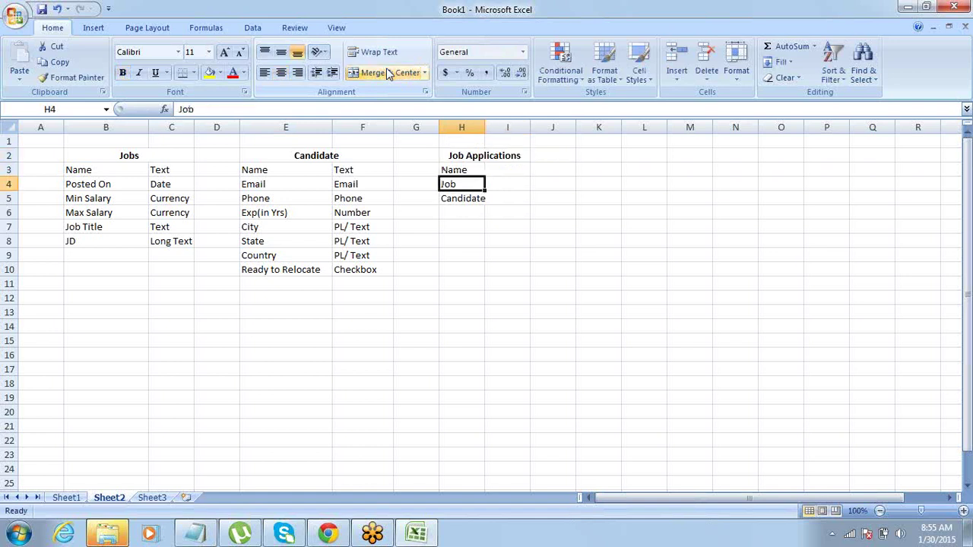
key(shift+Right)
key(Right)
key(Down)
key(Left)
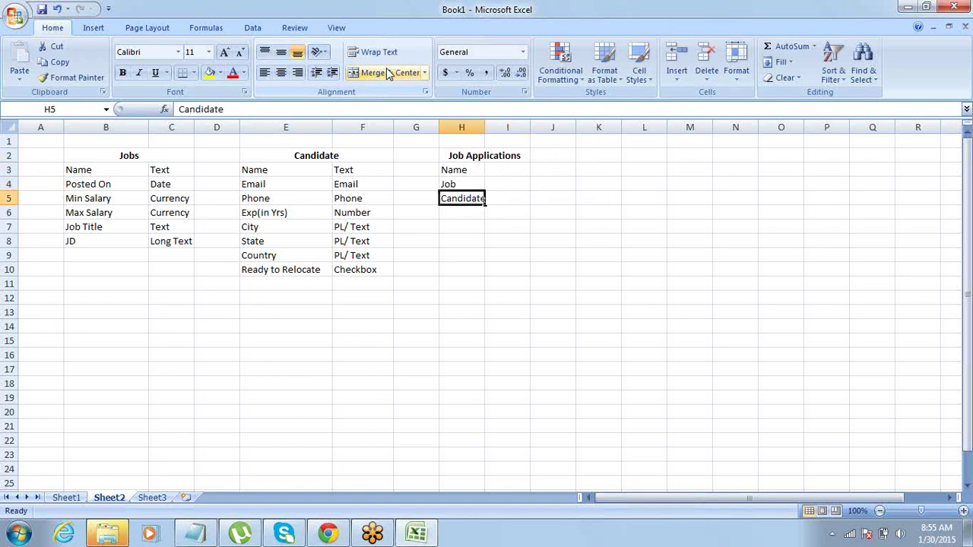
key(shift+Right)
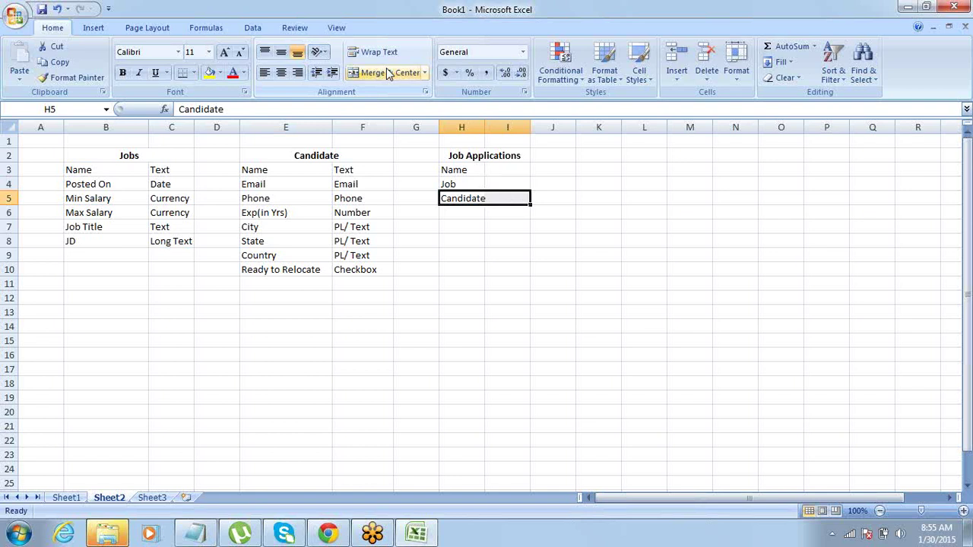
Clear H3 and retype the Name field entry, correcting a typo.
key(Up)
key(Up)
key(Up)
key(Down)
key(Delete)
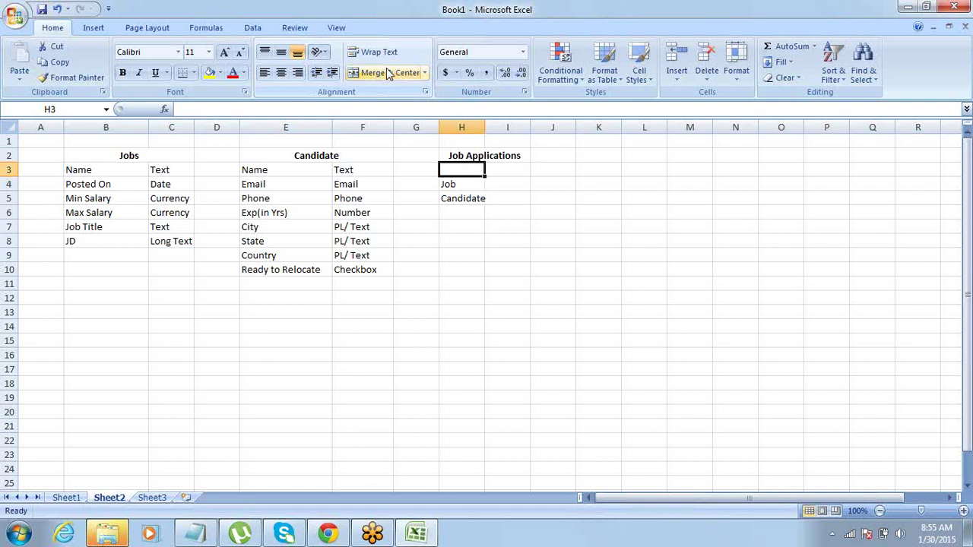
text(Namae)
key(BackSpace)
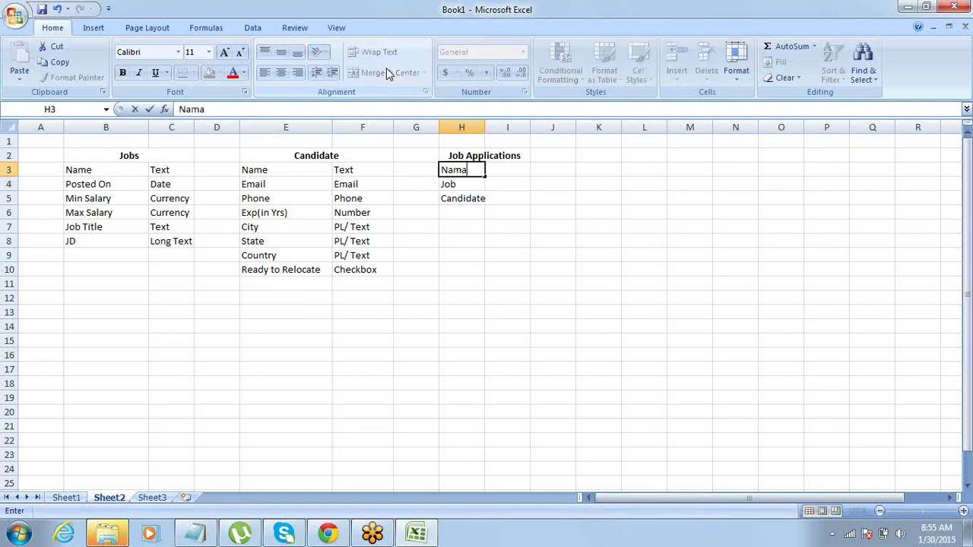
key(BackSpace)
text(e)
key(Return)
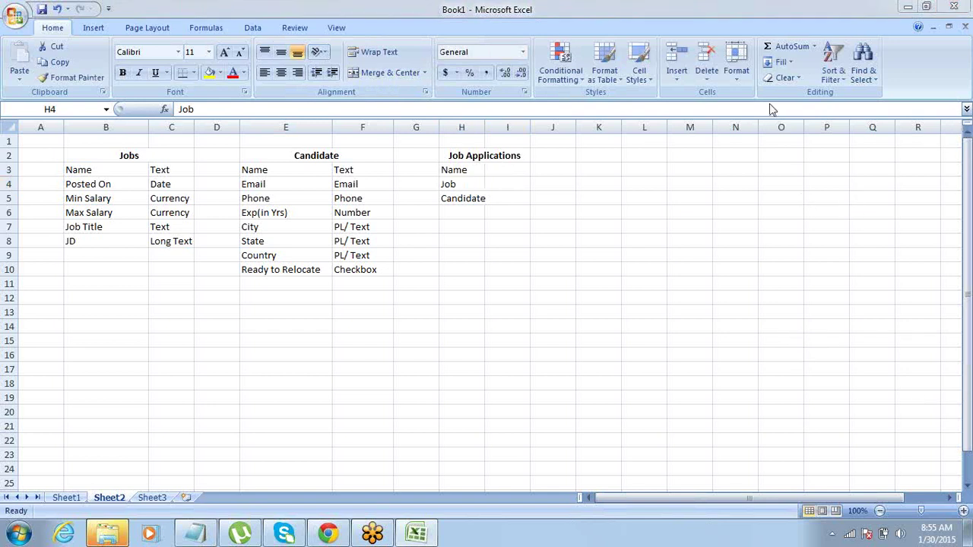
Enter Text as the type for Name in cell I3.
click(451, 184)
key(Right)
key(Left)
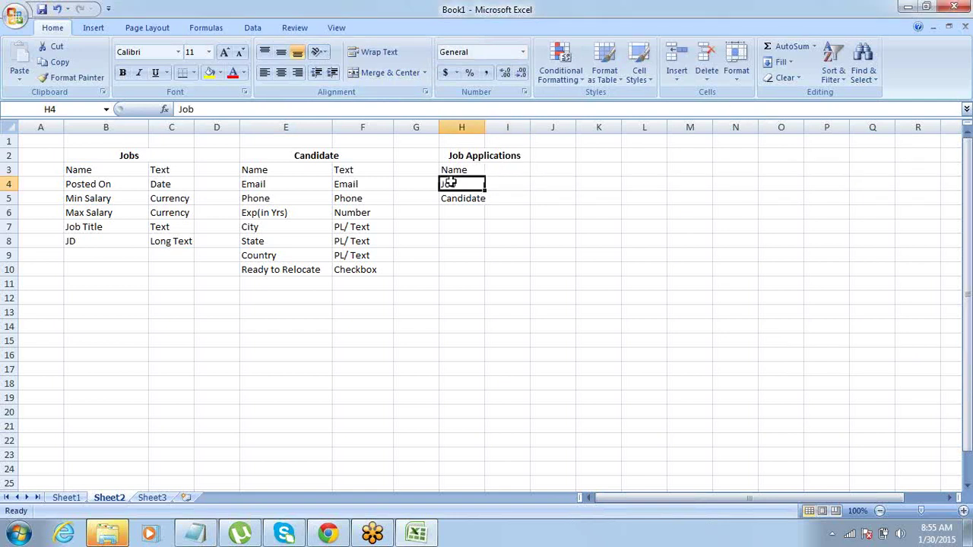
key(shift+Right)
key(shift+Left)
key(Up)
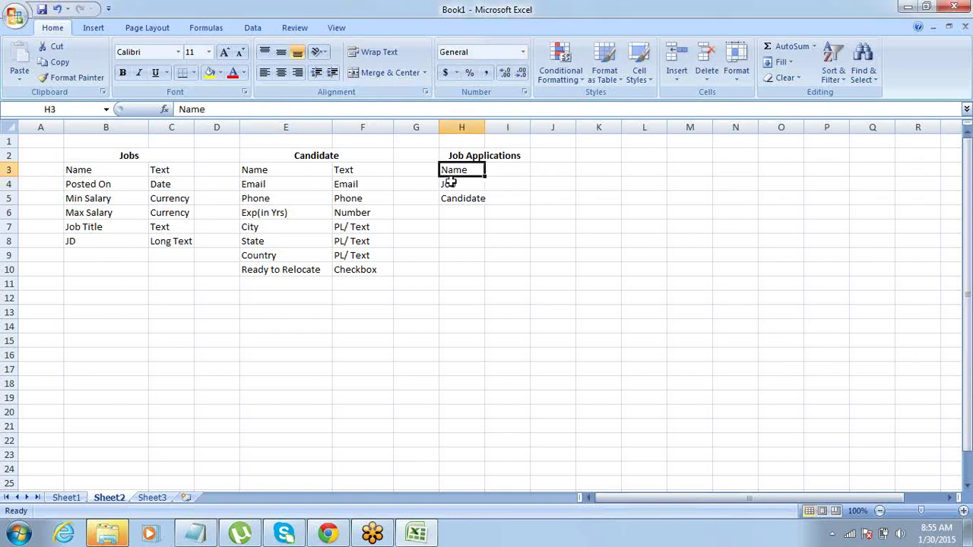
key(Down)
key(Up)
key(Right)
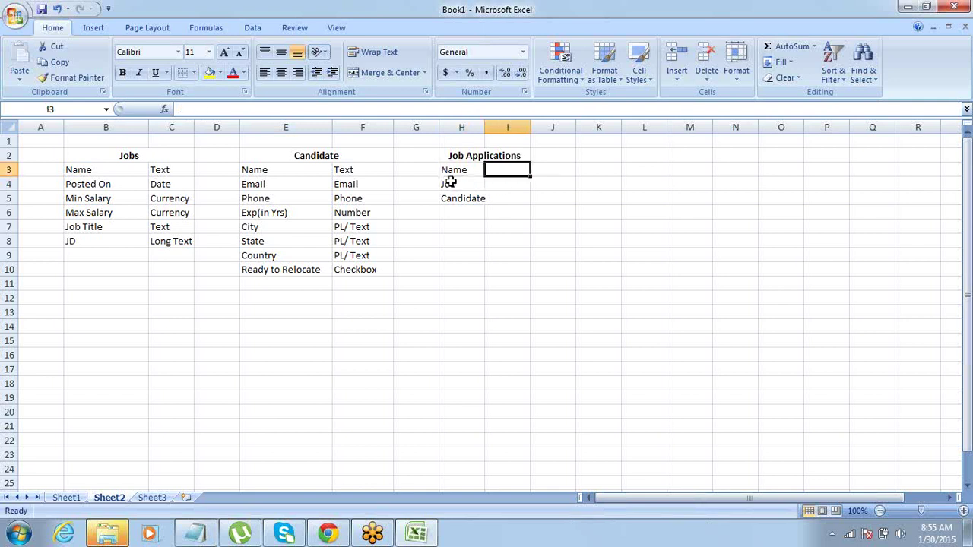
text(Y)
key(BackSpace)
text(Yex)
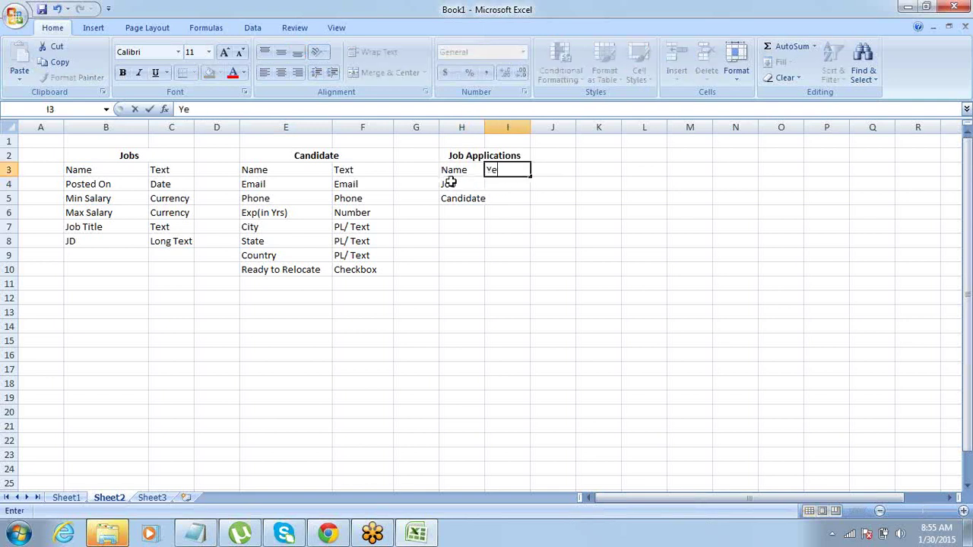
key(BackSpace)
key(BackSpace)
key(BackSpace)
text(Text)
key(Return)
Enter Relationship as the type for Job in cell I4.
click(450, 183)
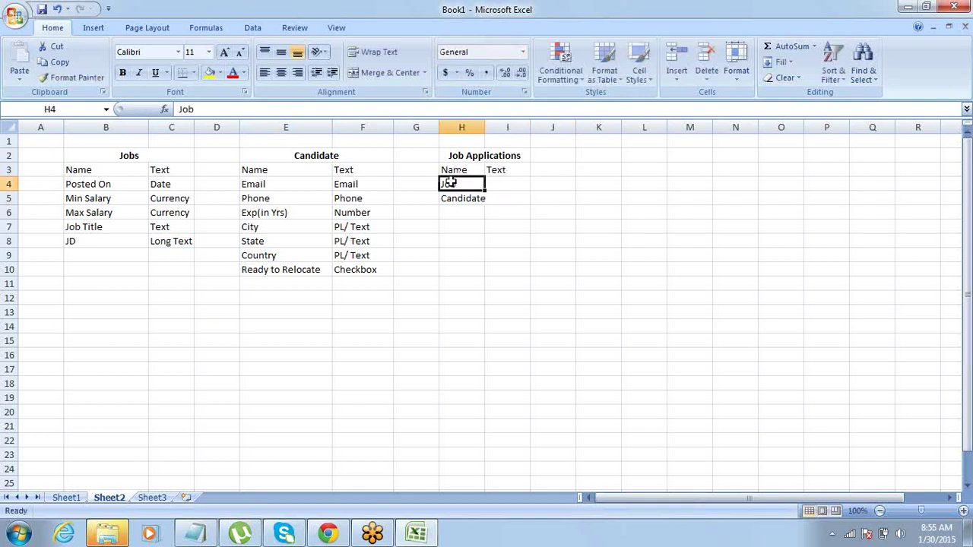
key(shift+Down)
key(shift+Right)
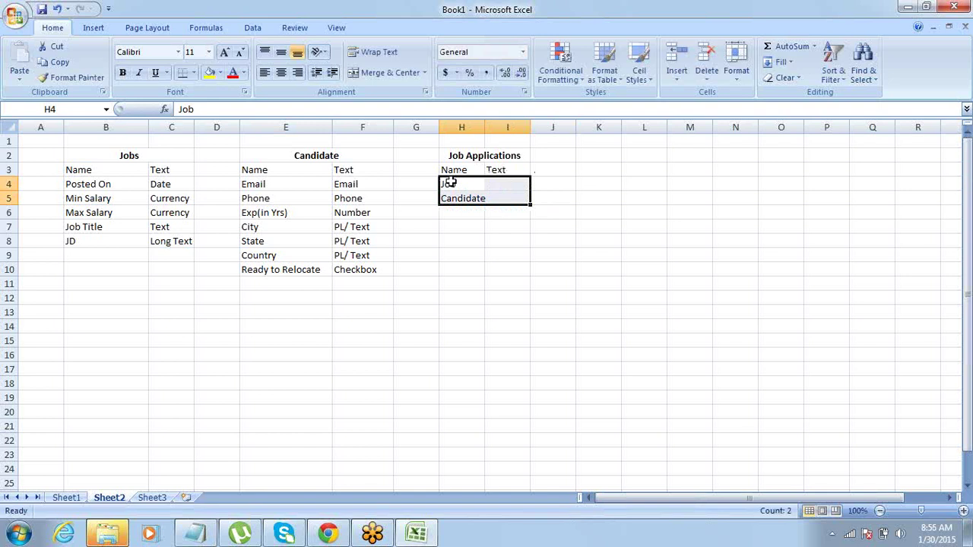
click(450, 184)
key(shift+Down)
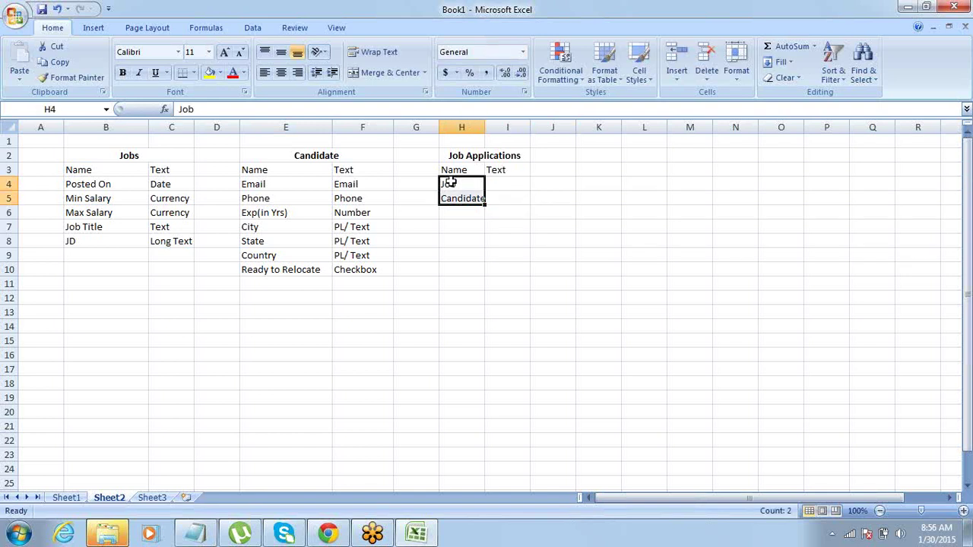
click(450, 183)
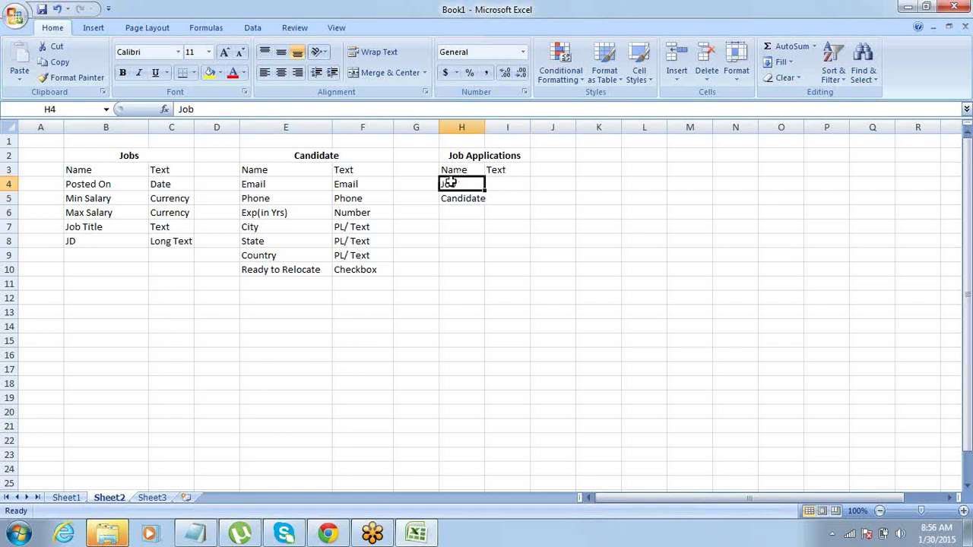
key(Tab)
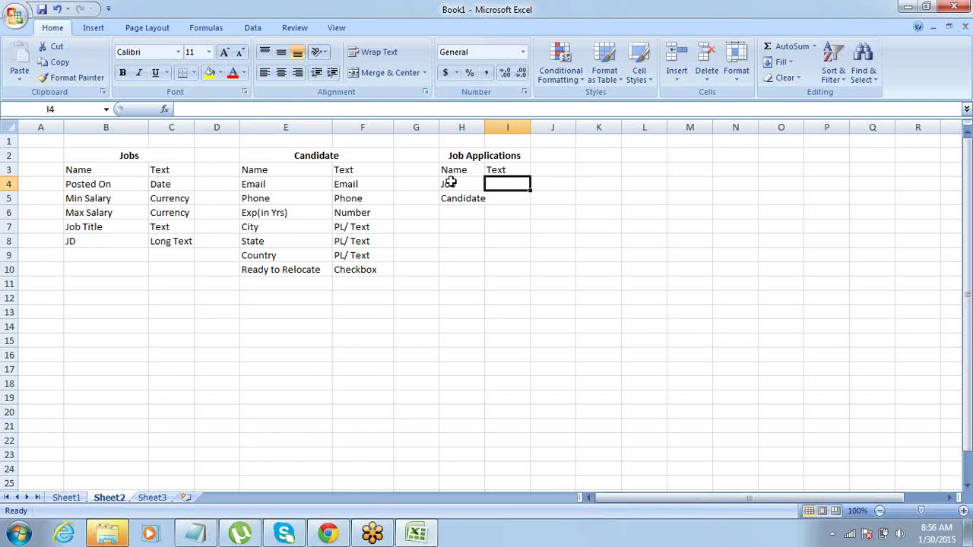
key(Left)
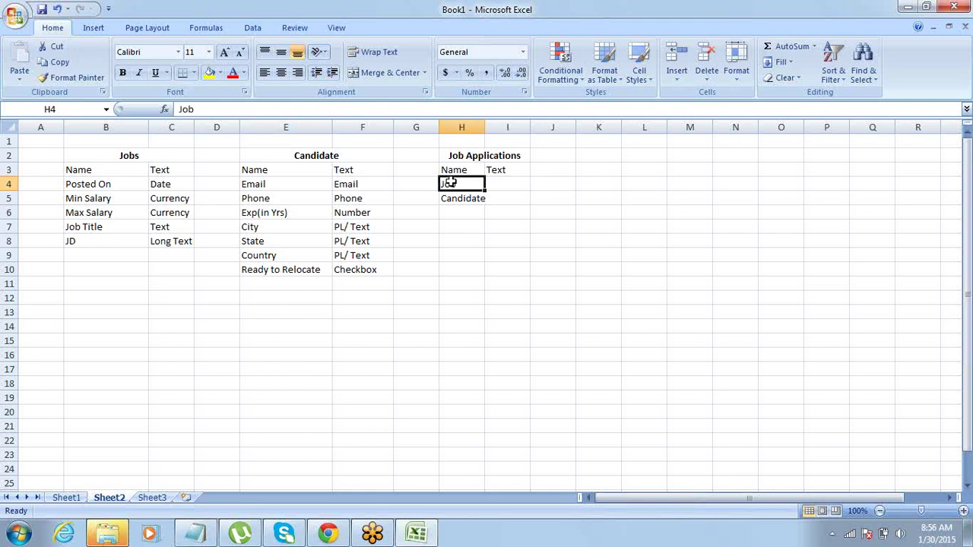
key(Right)
text(Rela)
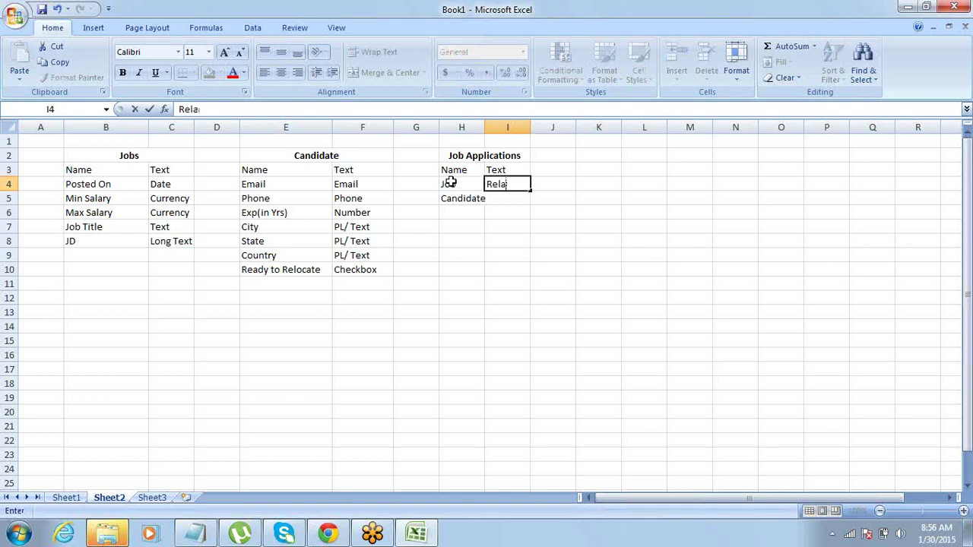
text(tionship)
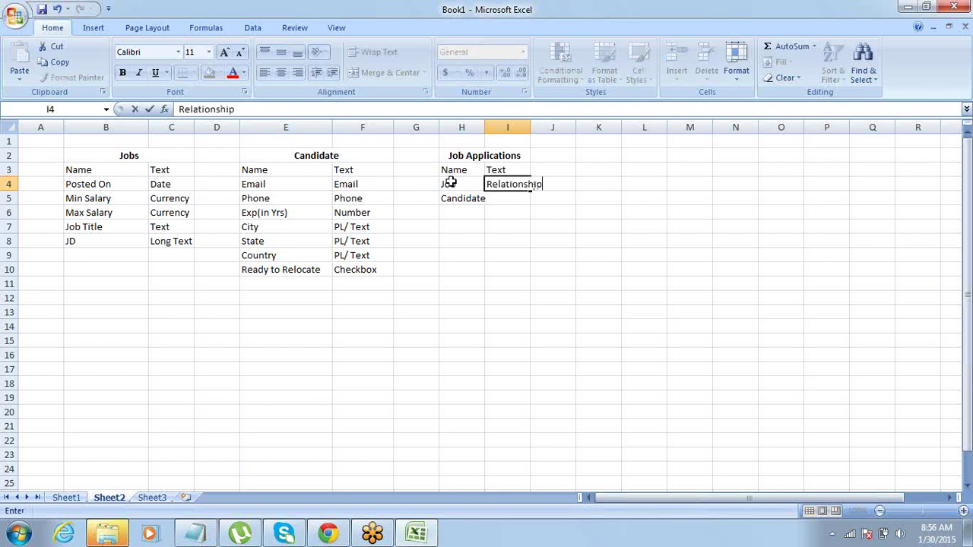
key(Right)
Fill Relationship down into I5 for Candidate with Ctrl+D.
key(Left)
key(shift+Down)
key(ctrl+d)
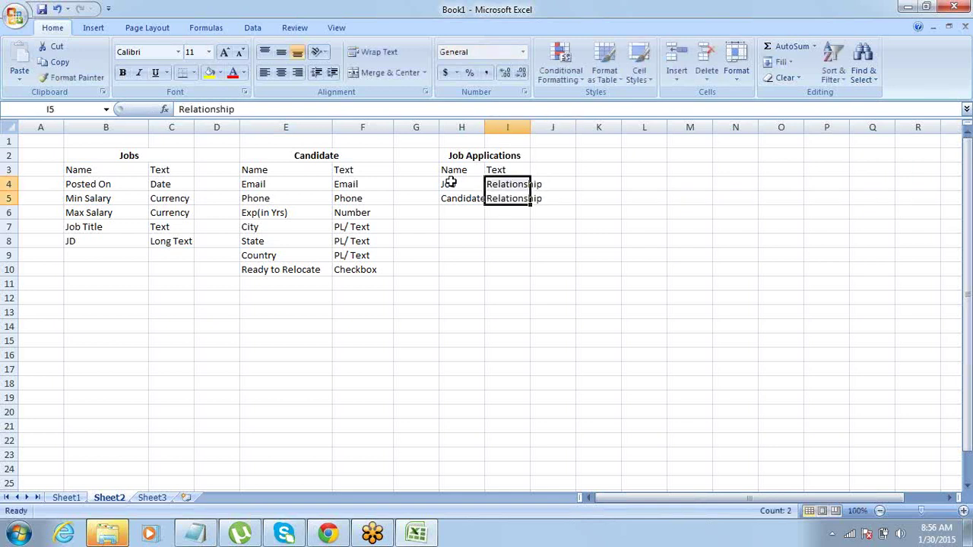
key(Down)
key(Up)
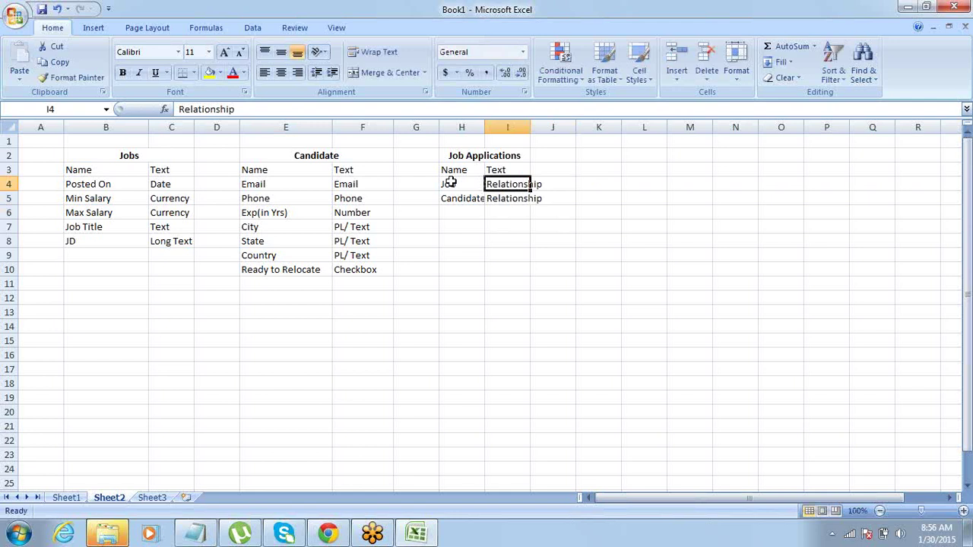
key(alt+Tab)
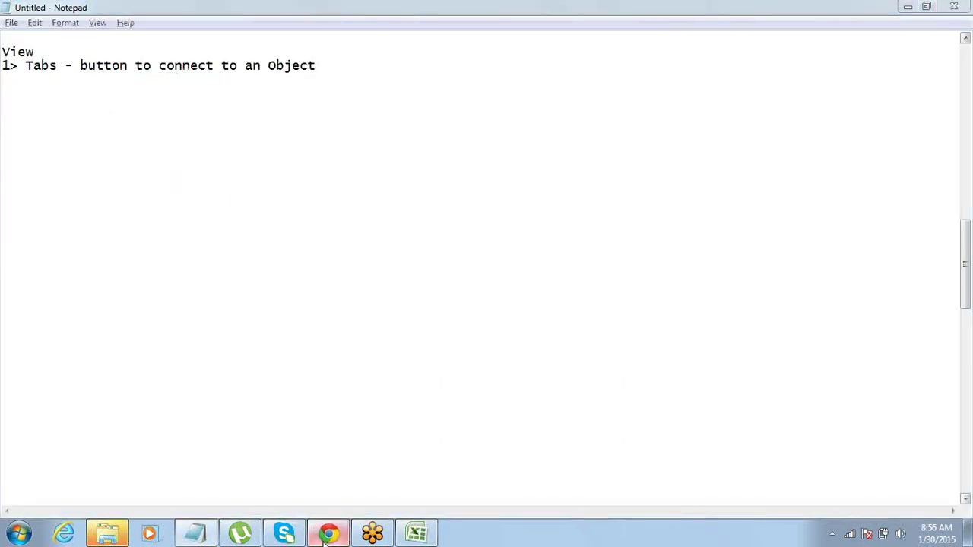
Return to Salesforce Setup and open Build > Create > Objects.
click(327, 535)
click(767, 67)
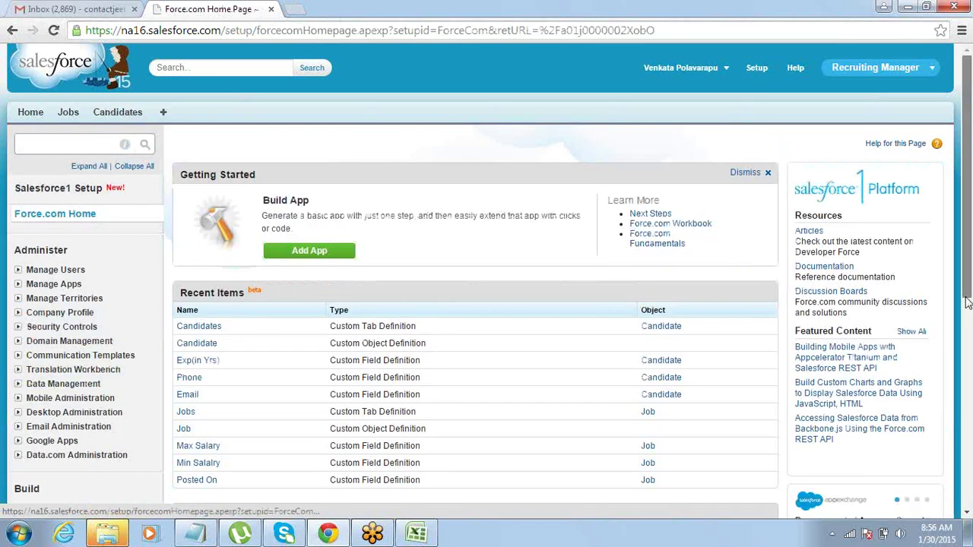
drag(967, 302, 969, 365)
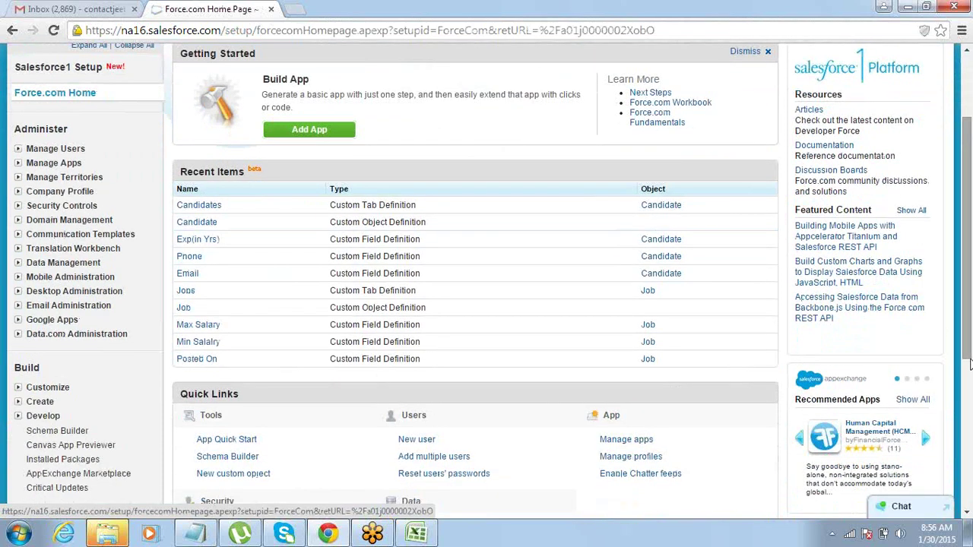
key(alt+Tab)
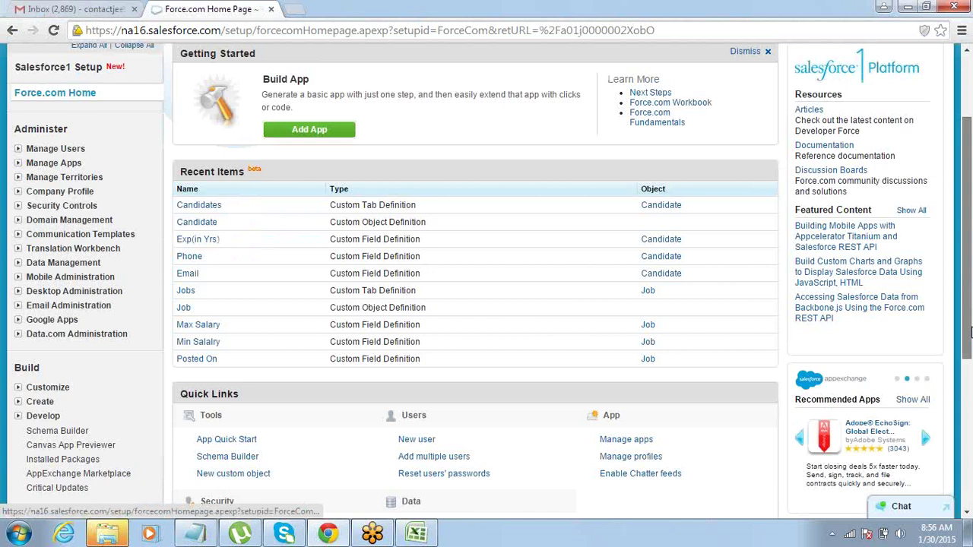
scroll(968, 348, down, 2)
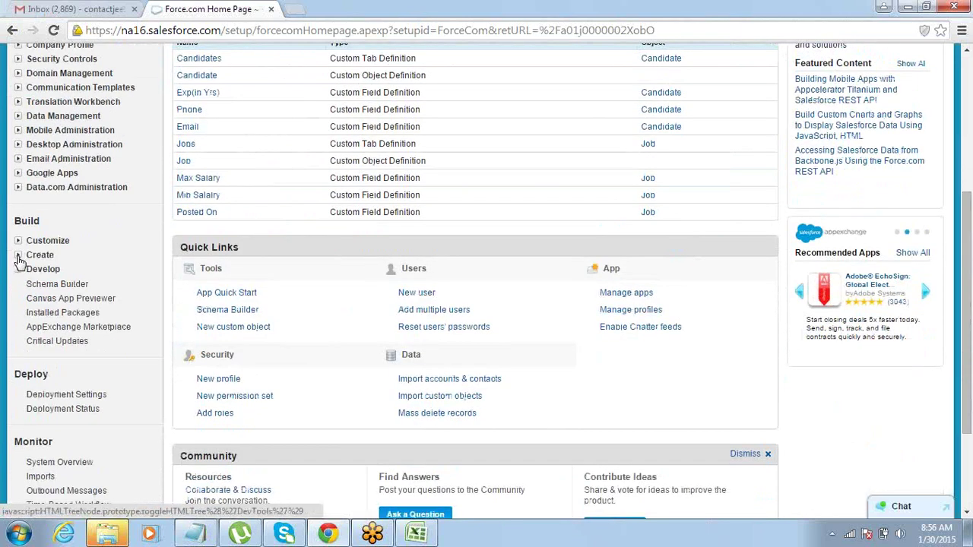
click(18, 257)
click(50, 315)
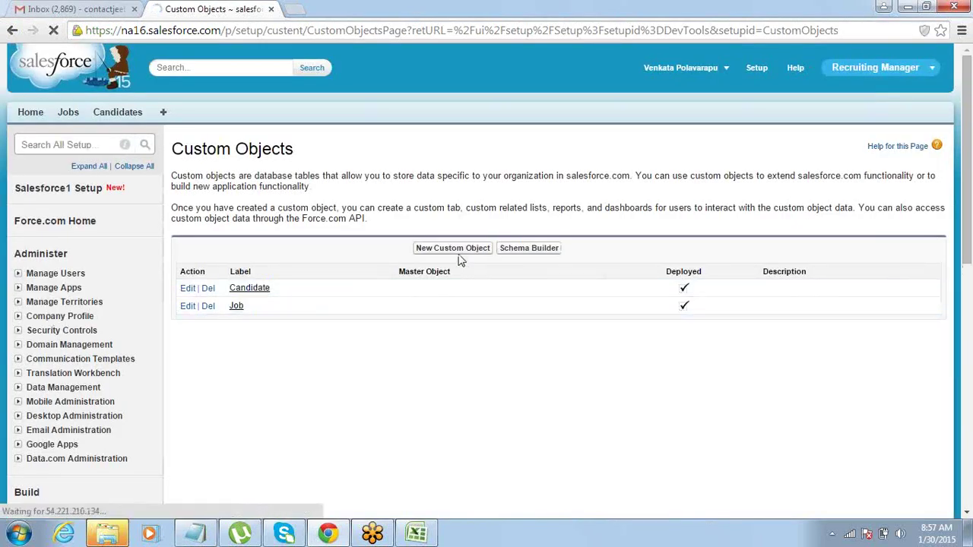
Create a custom object labelled 'Job Application', plural 'Job Applications', and save it.
click(457, 254)
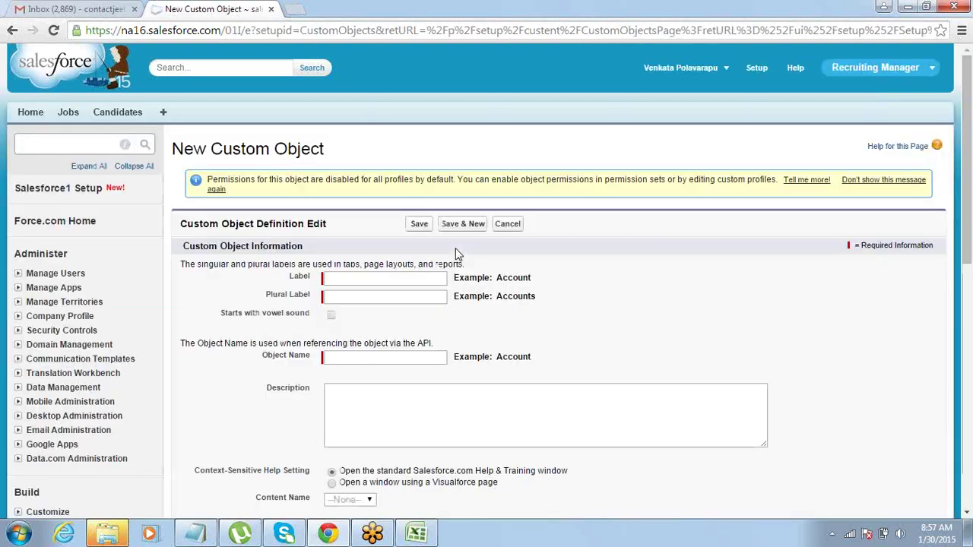
click(406, 280)
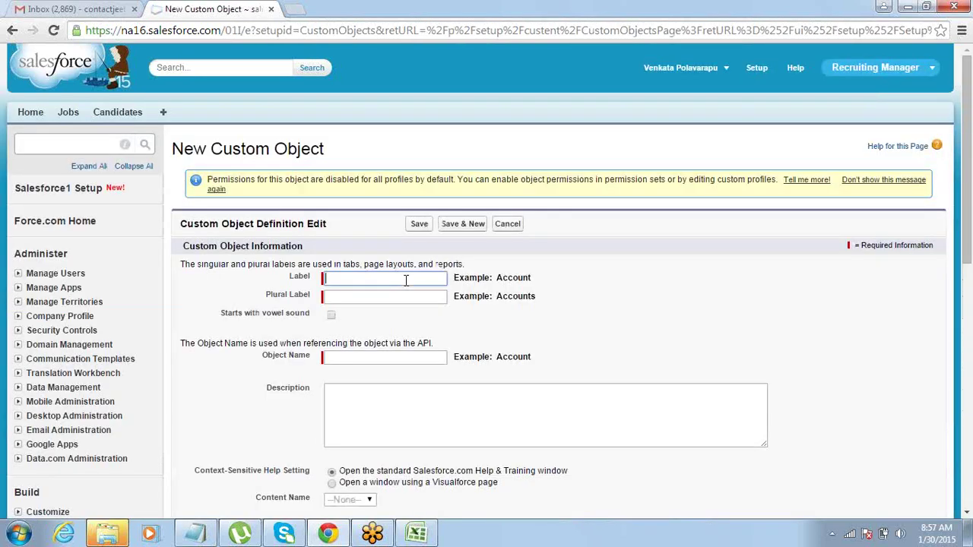
text(Ap)
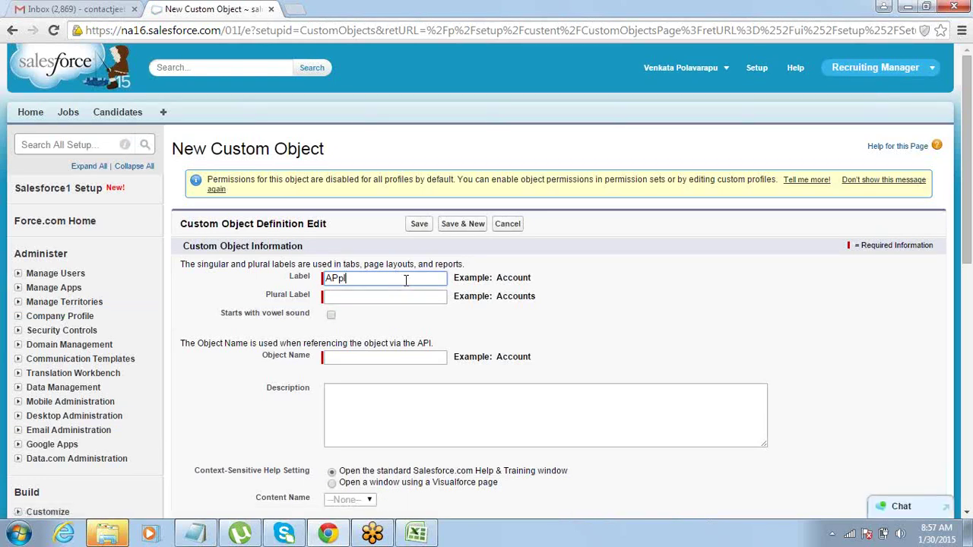
key(BackSpace)
key(BackSpace)
text(Job Appl)
key(ctrl+shift+Left)
key(ctrl+shift+Left)
key(ctrl+c)
key(Tab)
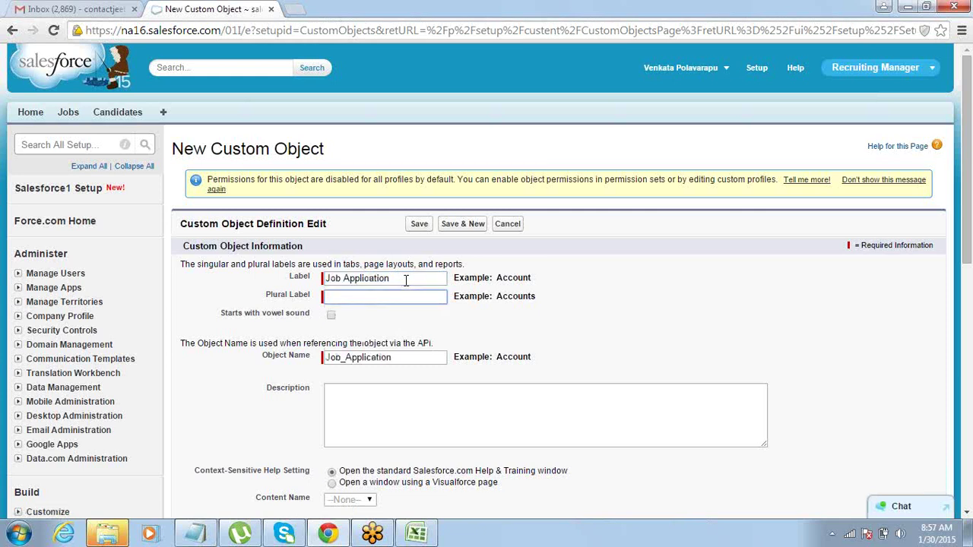
key(ctrl+v)
click(415, 230)
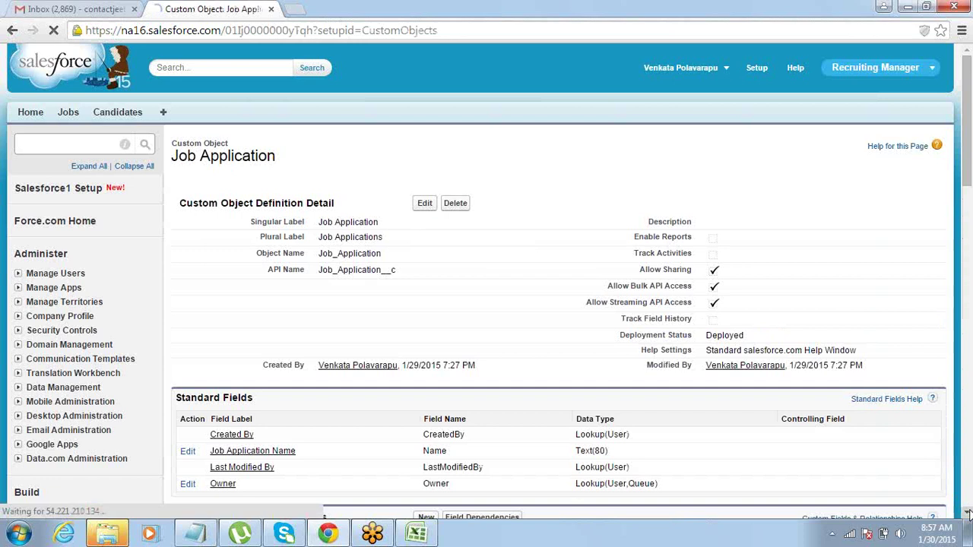
scroll(965, 479, down, 3)
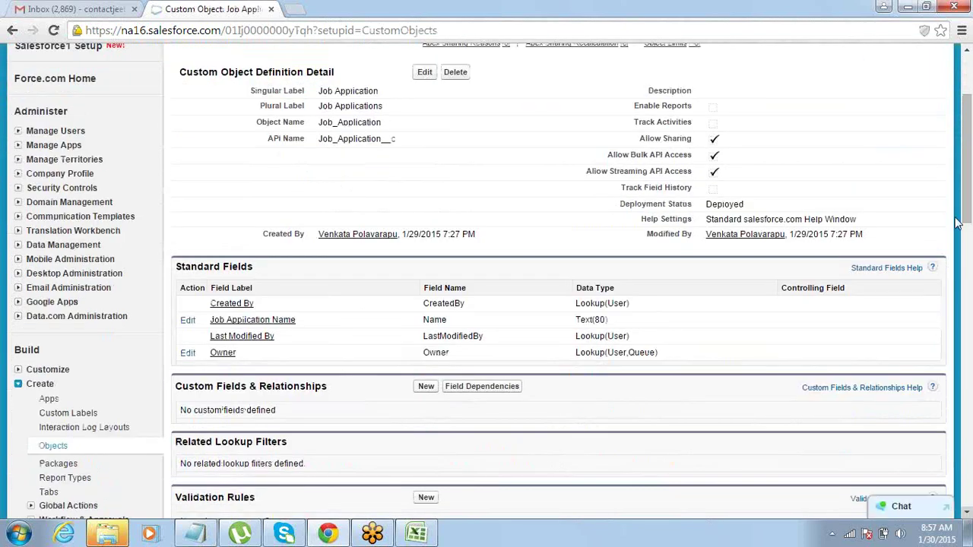
scroll(951, 197, up, 1)
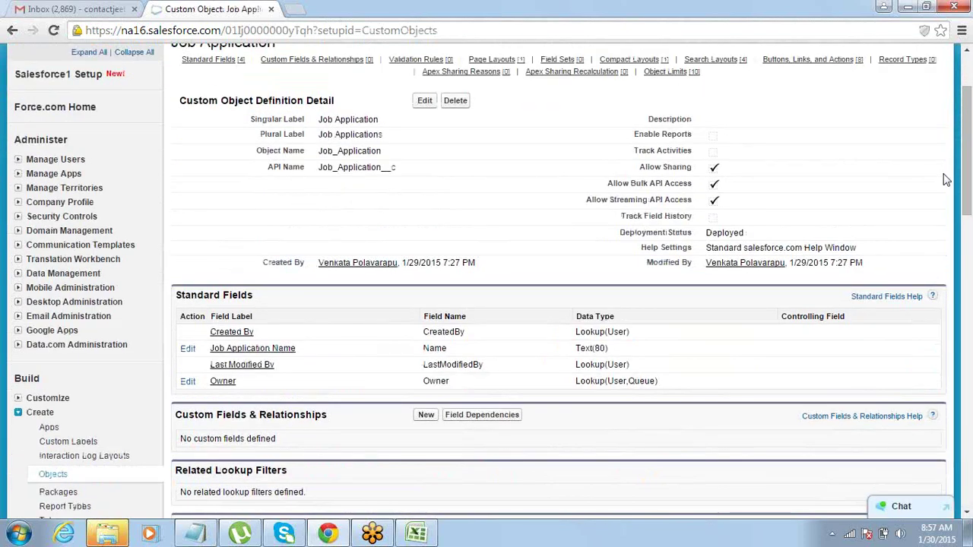
click(968, 514)
click(968, 514)
click(968, 514)
click(968, 514)
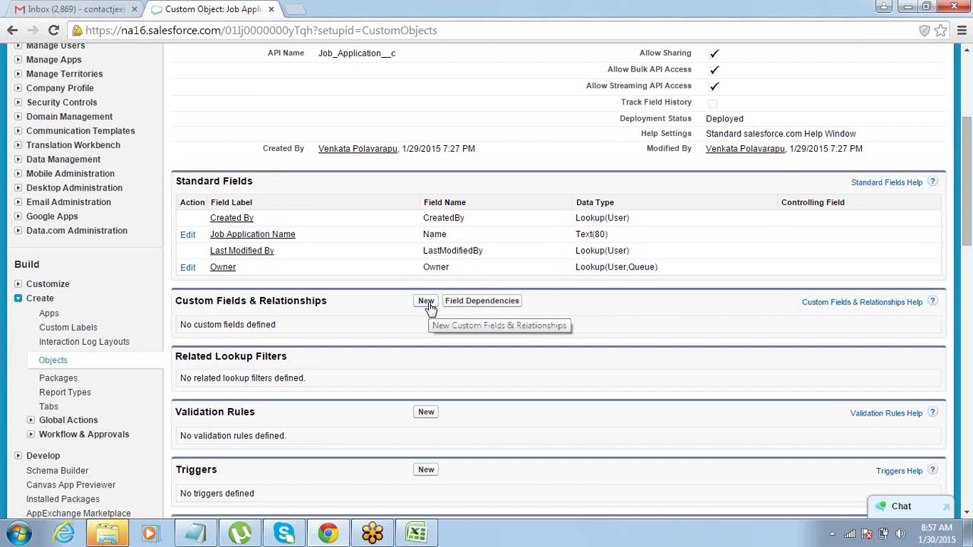
Start a new Job Application custom field with Lookup Relationship as its data type.
click(426, 302)
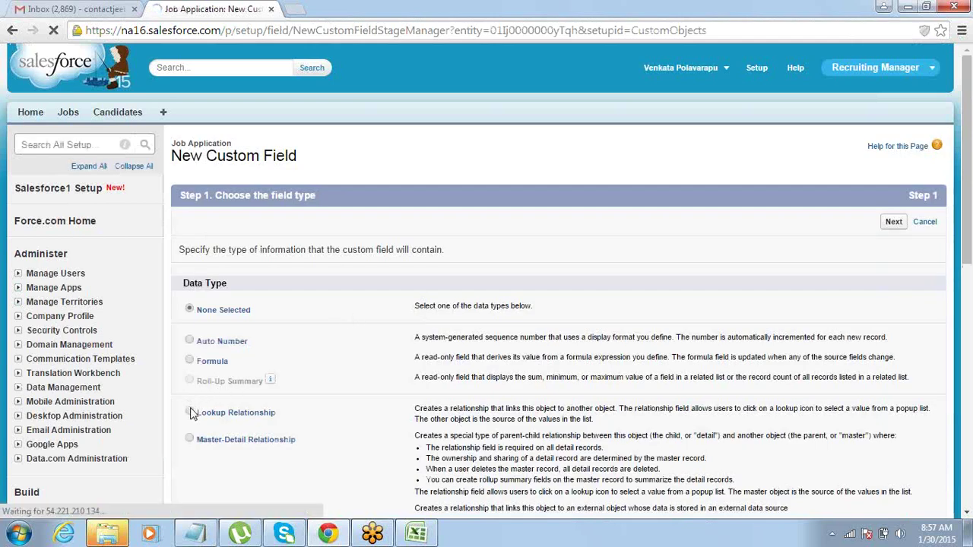
click(190, 414)
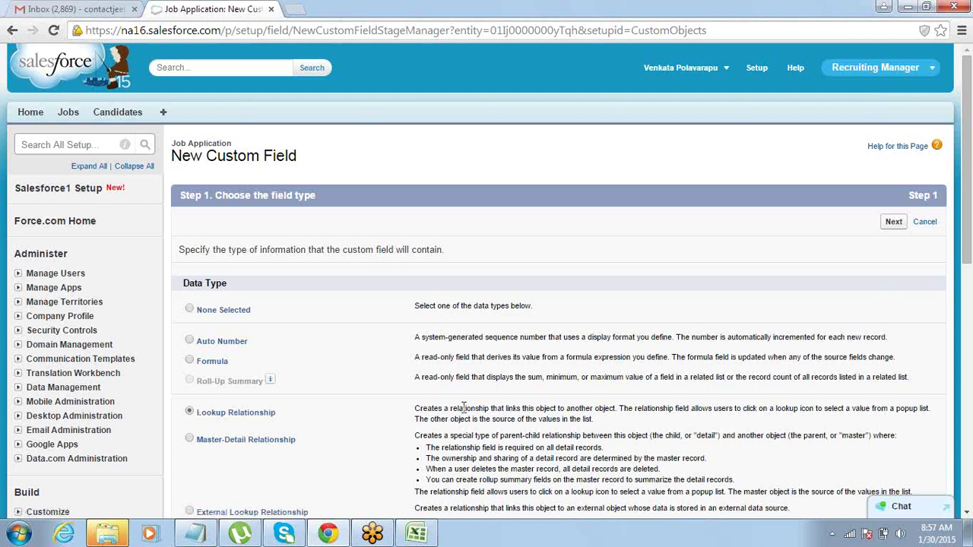
scroll(963, 515, down, 3)
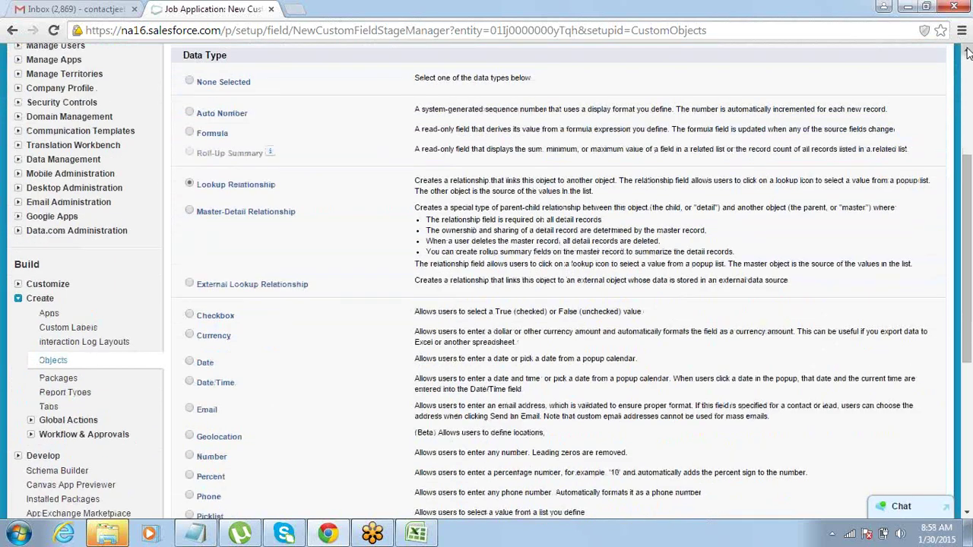
scroll(967, 52, up, 3)
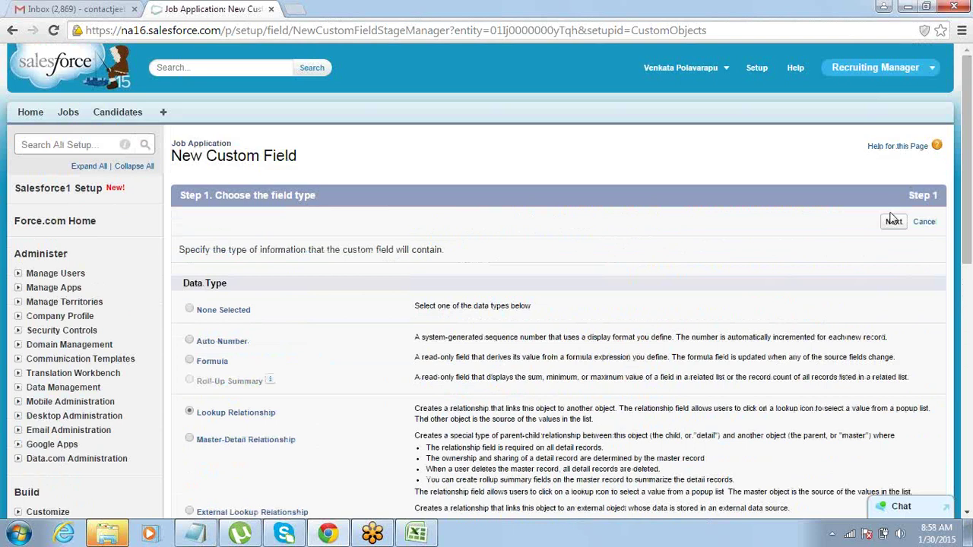
click(893, 222)
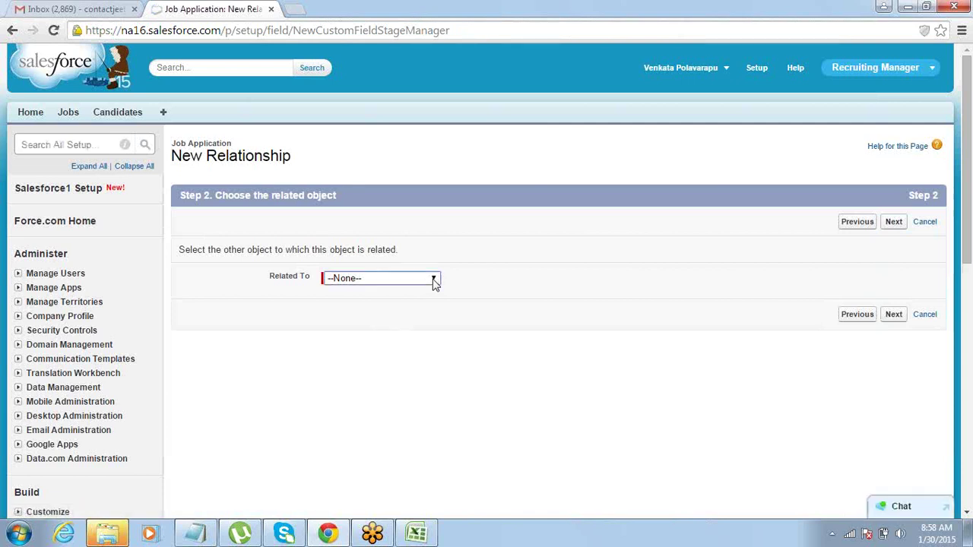
Set the lookup's Related To object to Job, then return to the field type step.
click(434, 281)
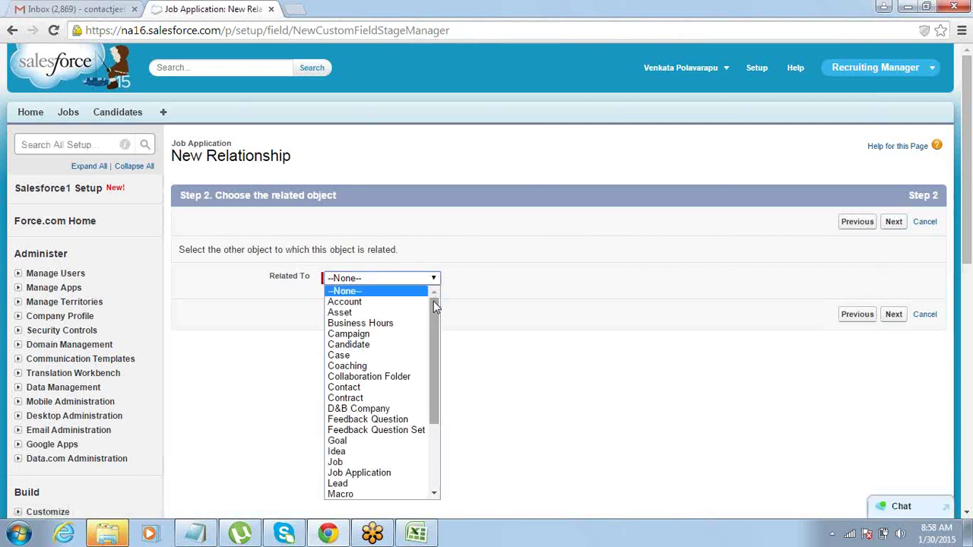
click(337, 463)
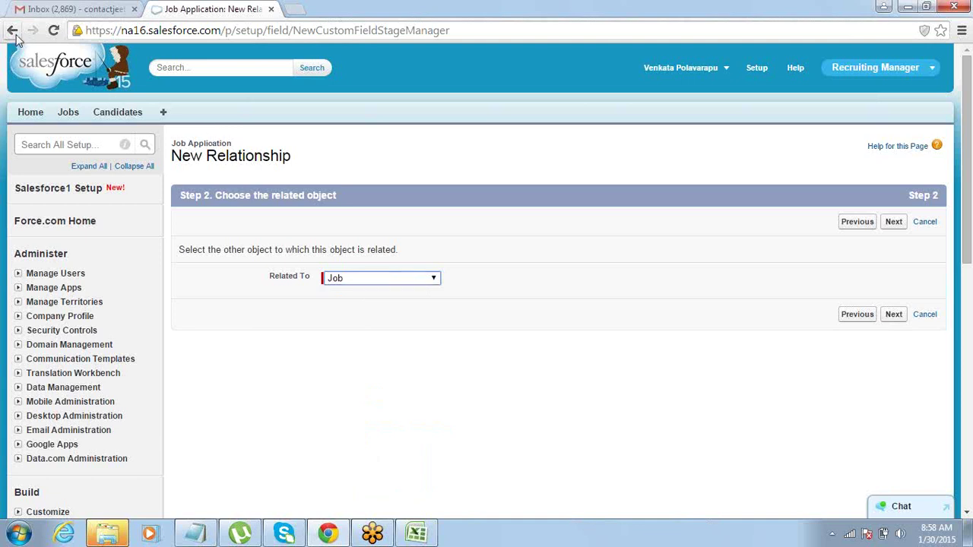
click(14, 33)
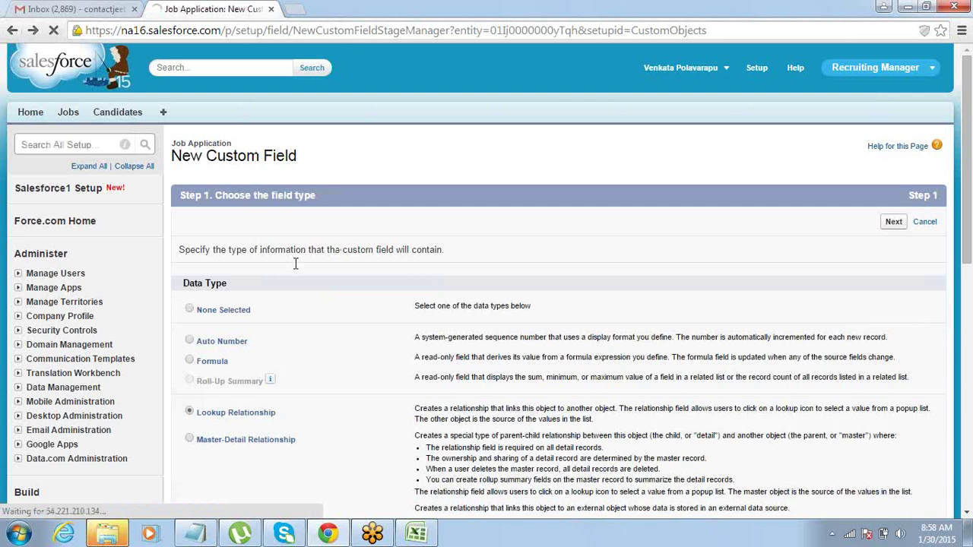
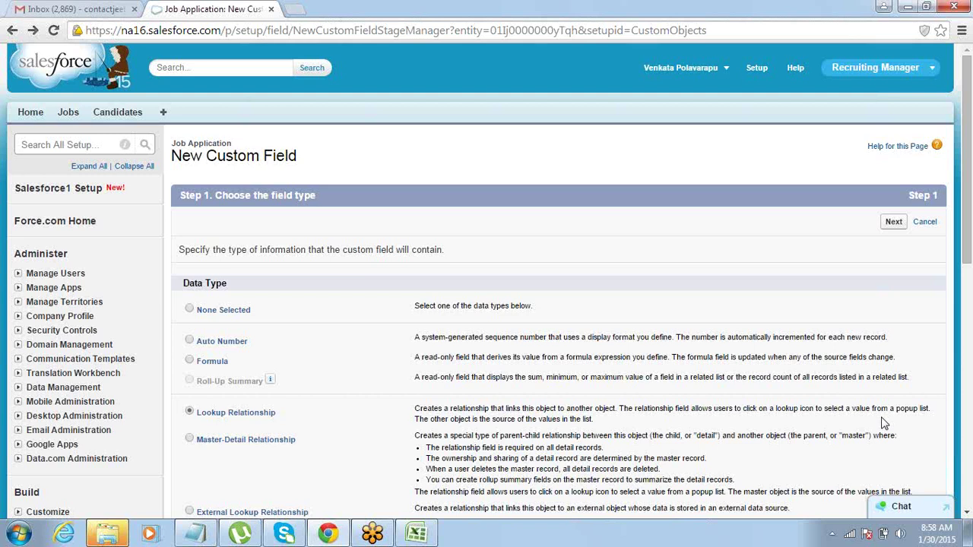
Make the new lookup field relate to the Job object.
click(894, 226)
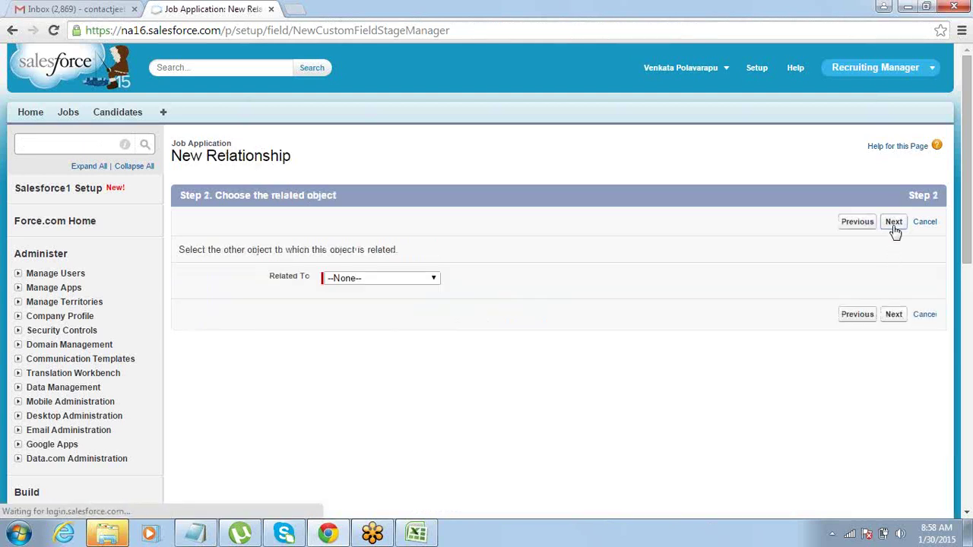
click(434, 278)
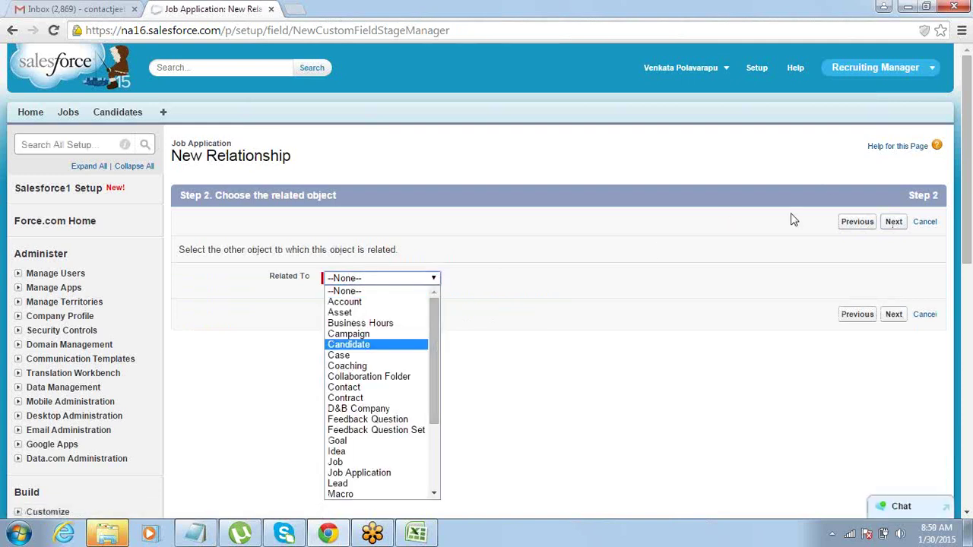
click(960, 124)
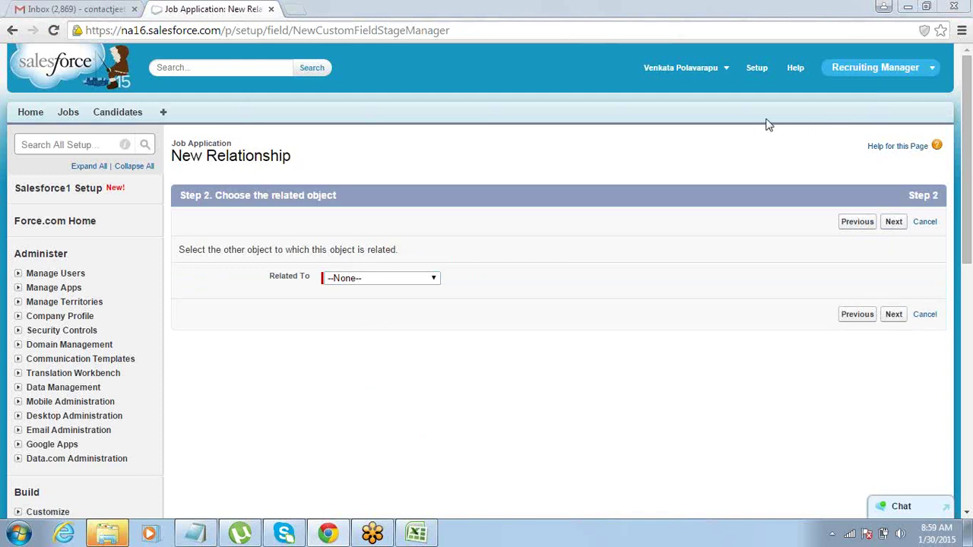
click(393, 279)
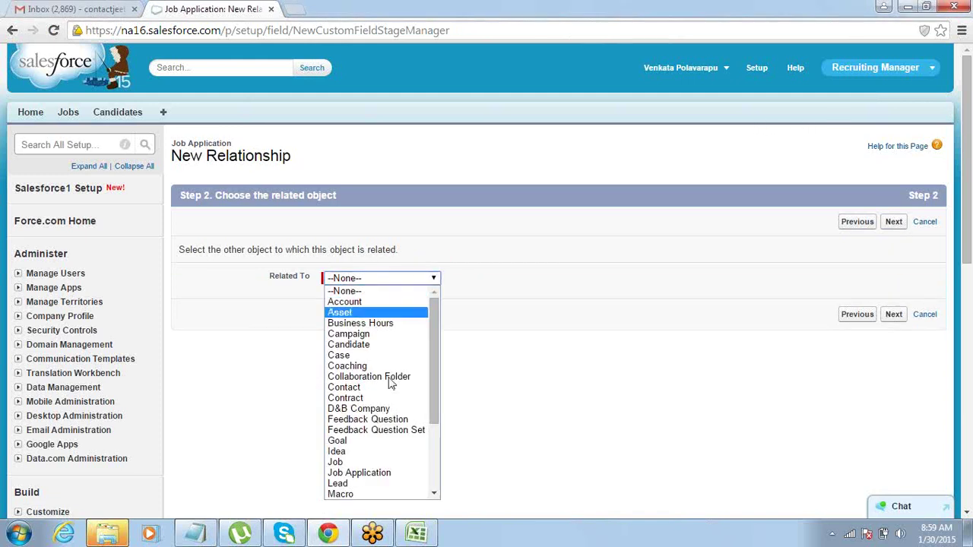
click(373, 462)
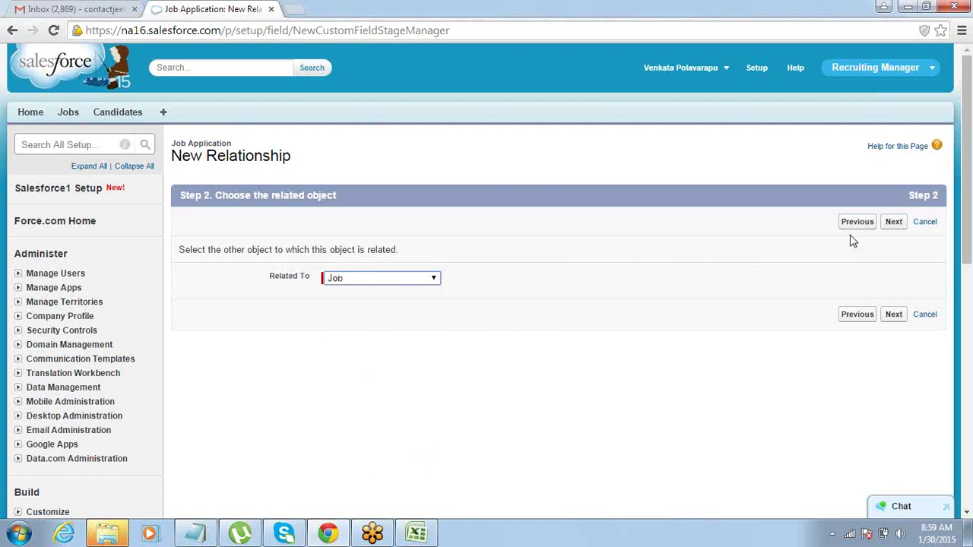
click(889, 224)
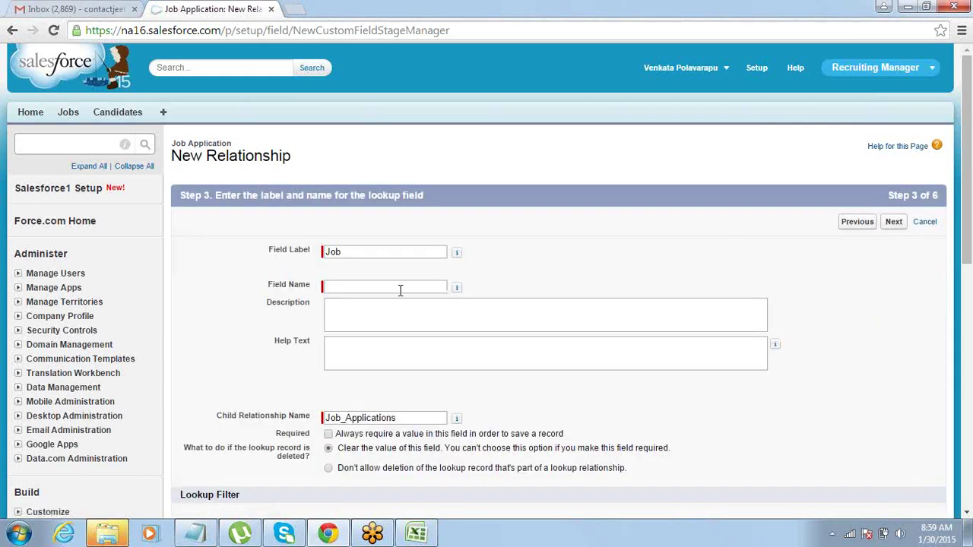
Name the field 'Job', make it visible to all profiles, keep it on the layout and save.
click(378, 286)
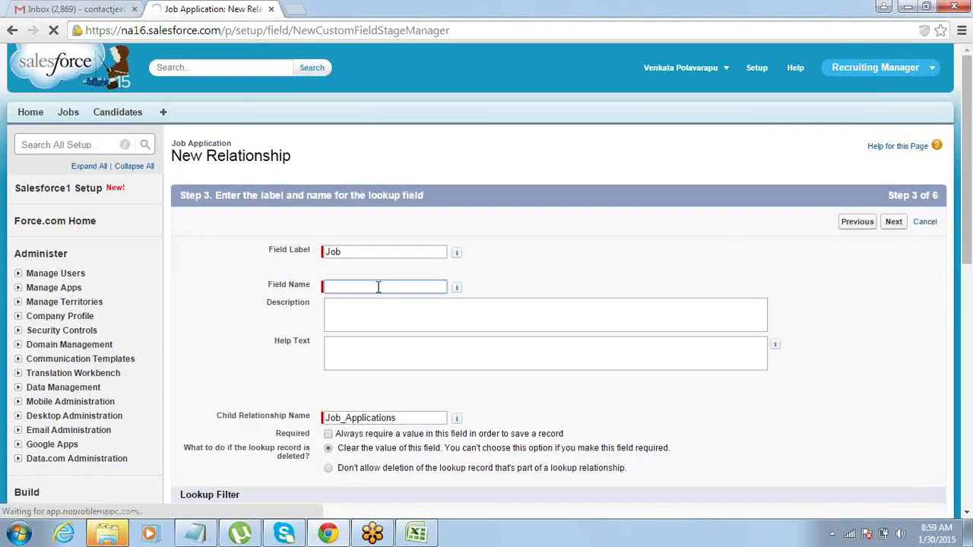
text(Job)
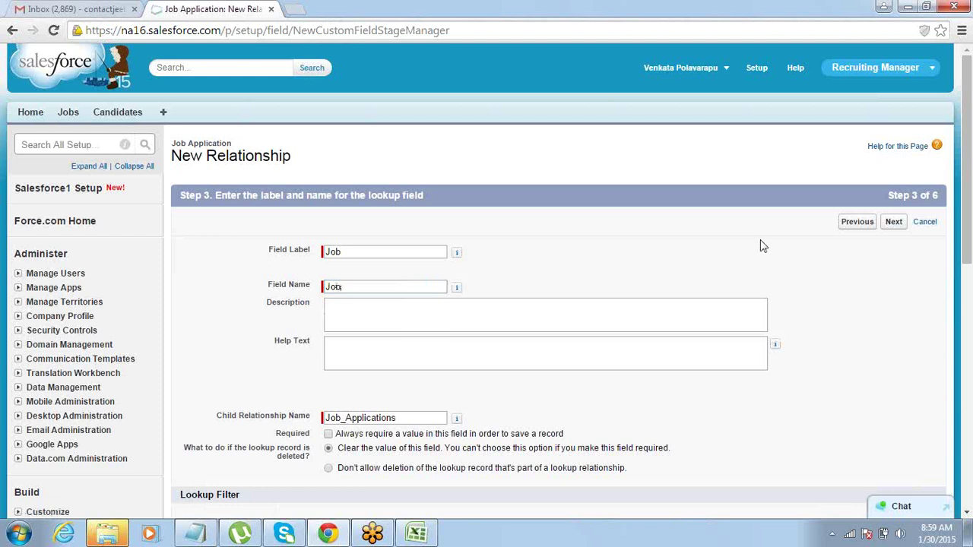
click(894, 224)
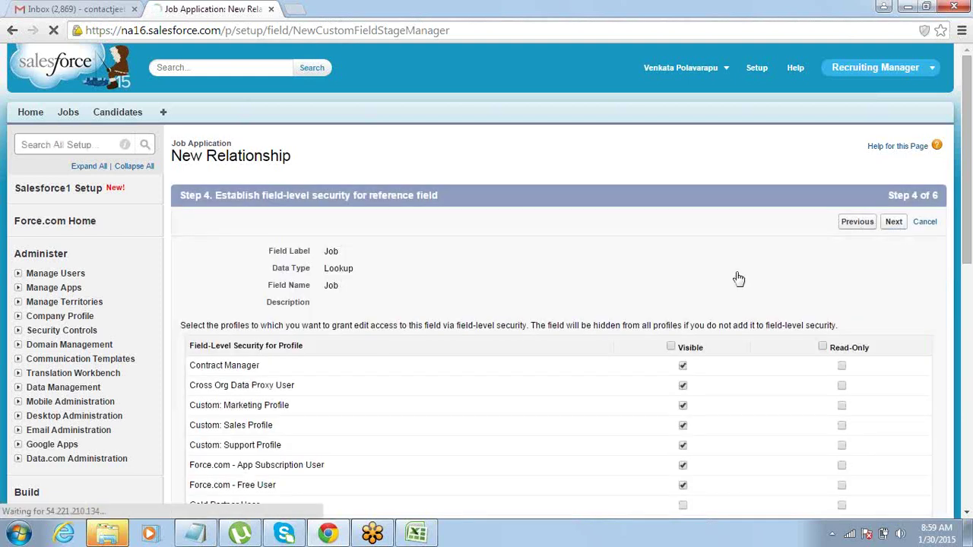
click(671, 347)
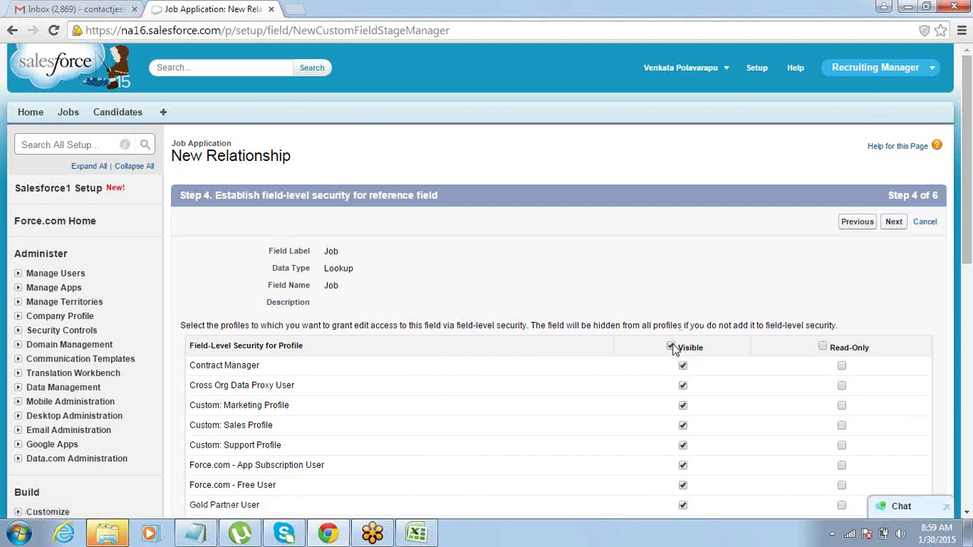
click(893, 222)
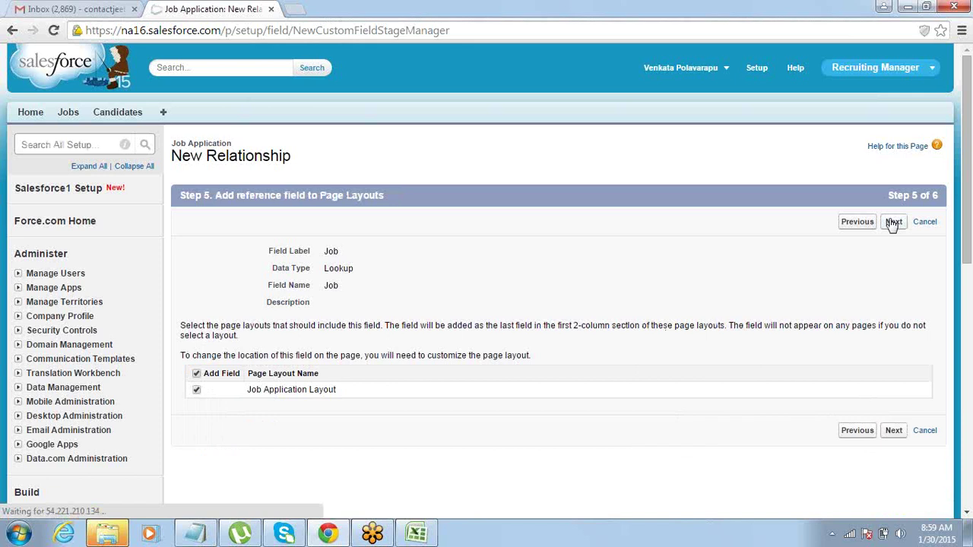
click(893, 222)
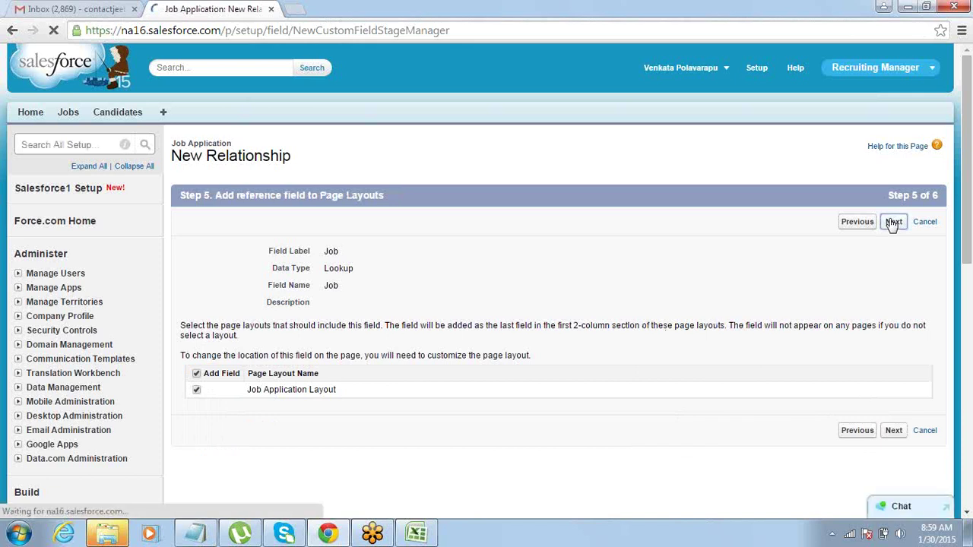
click(892, 222)
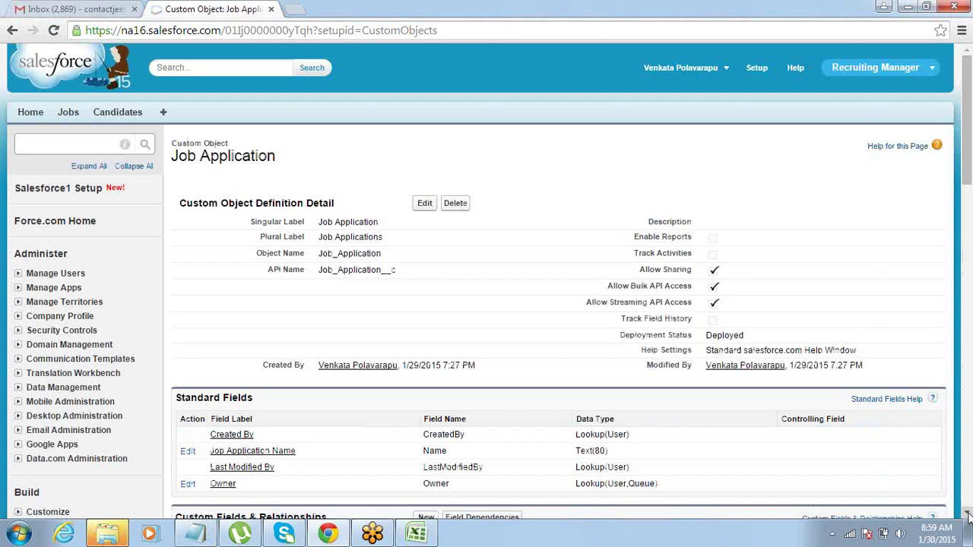
Check the Job field's Lookup(Job) type in Custom Fields & Relationships, then start another custom field.
scroll(968, 515, down, 5)
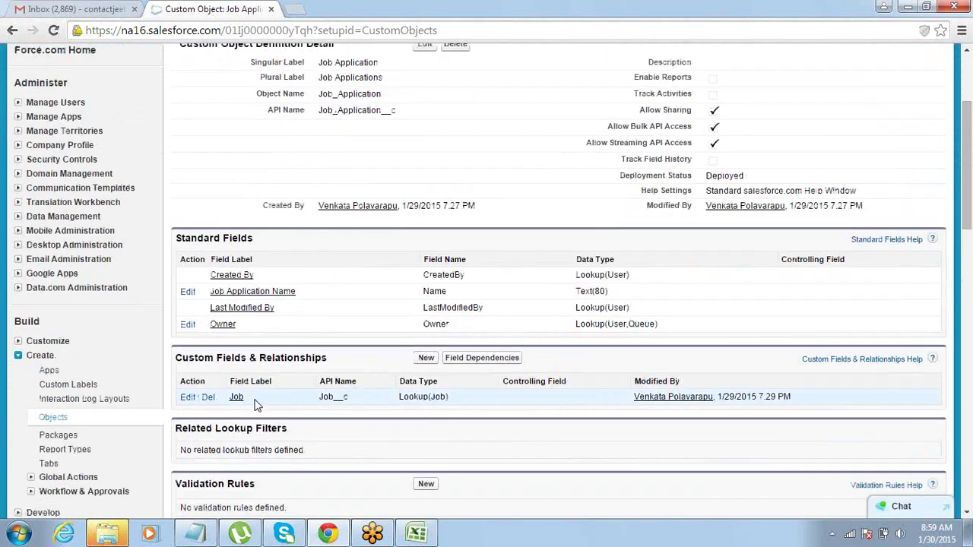
drag(251, 406, 228, 398)
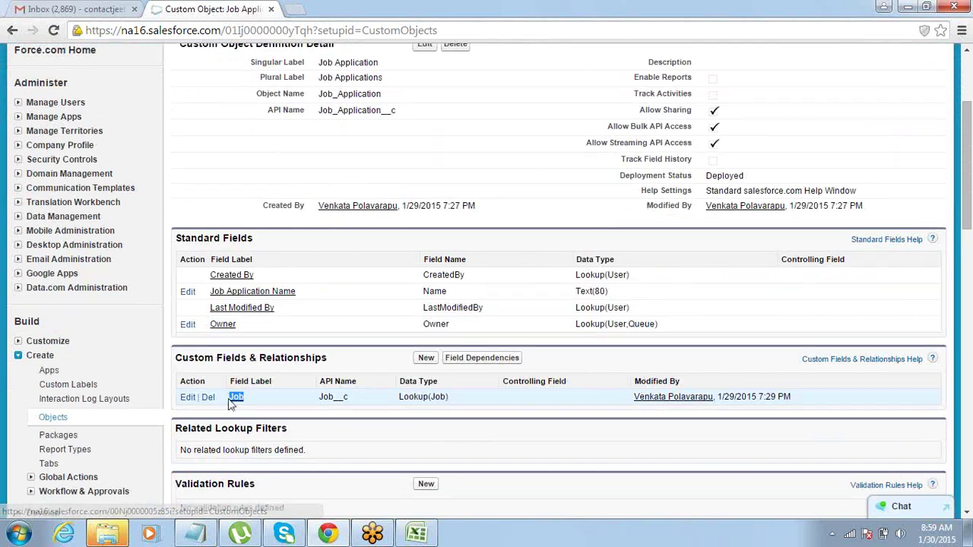
drag(400, 395, 430, 393)
click(428, 360)
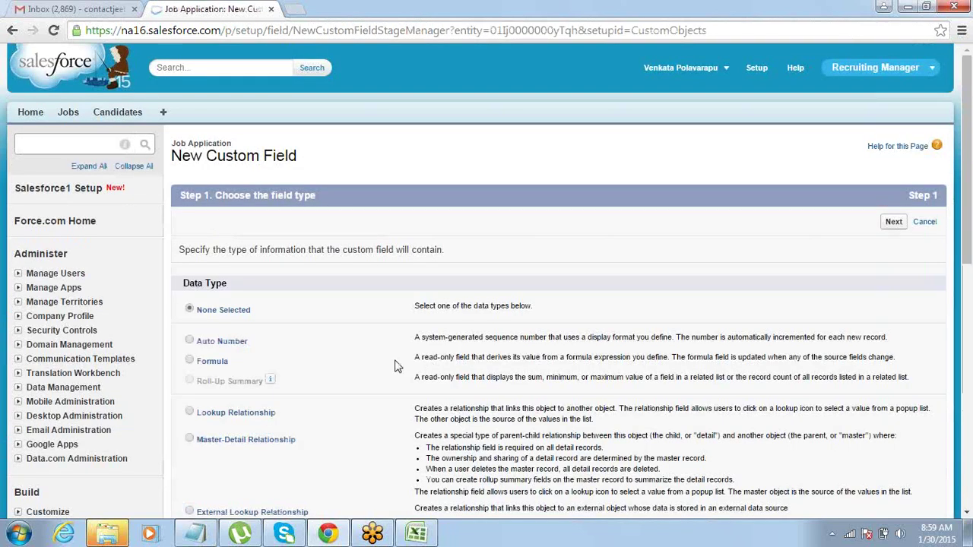
Choose a Lookup Relationship field type related to the Candidate object.
click(190, 412)
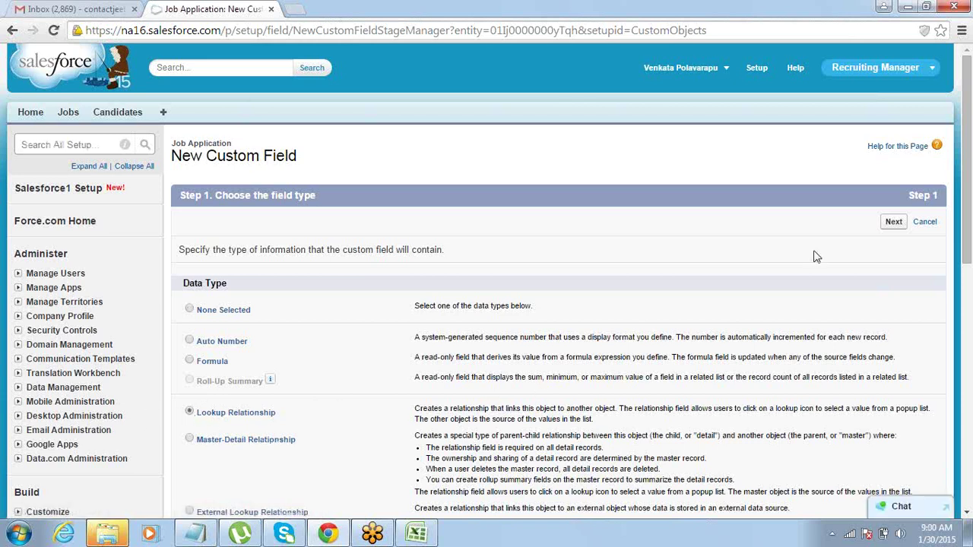
click(893, 226)
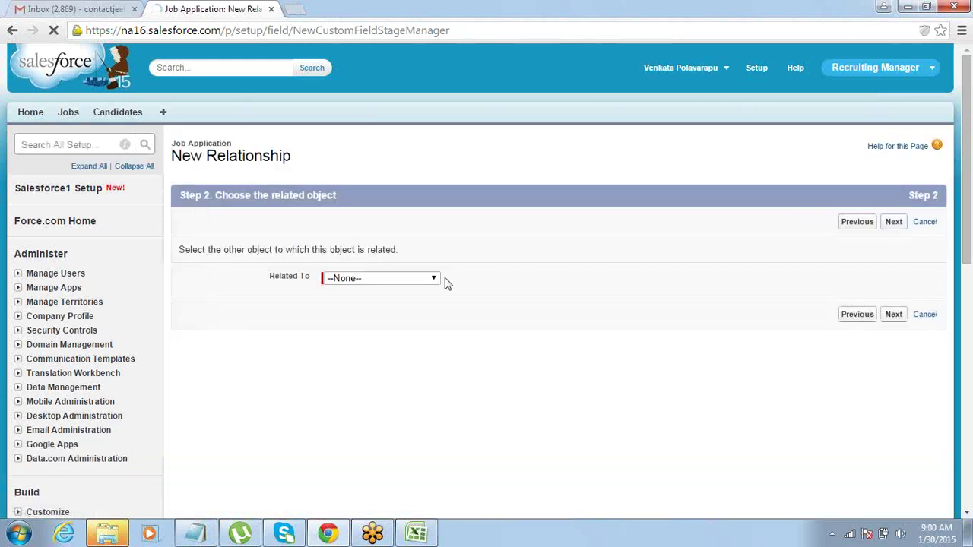
click(433, 279)
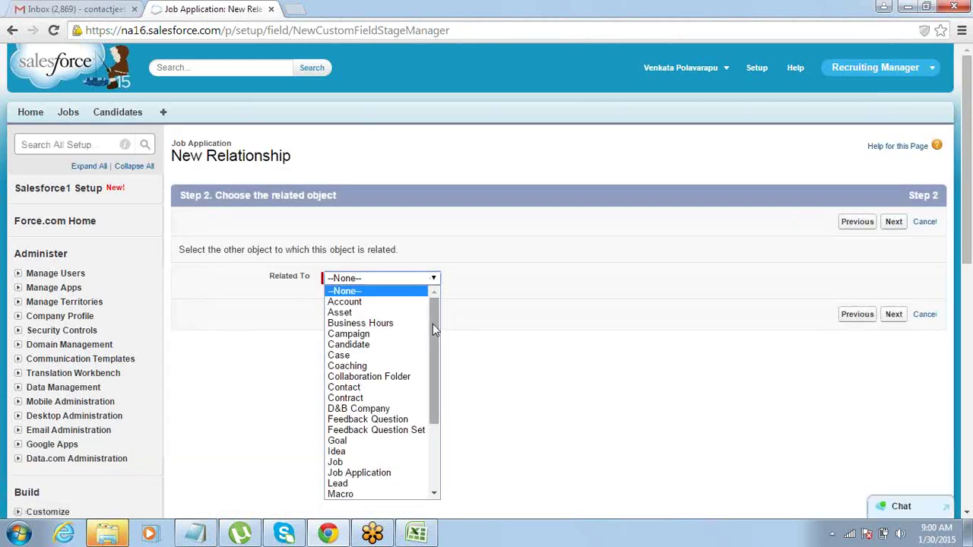
click(392, 349)
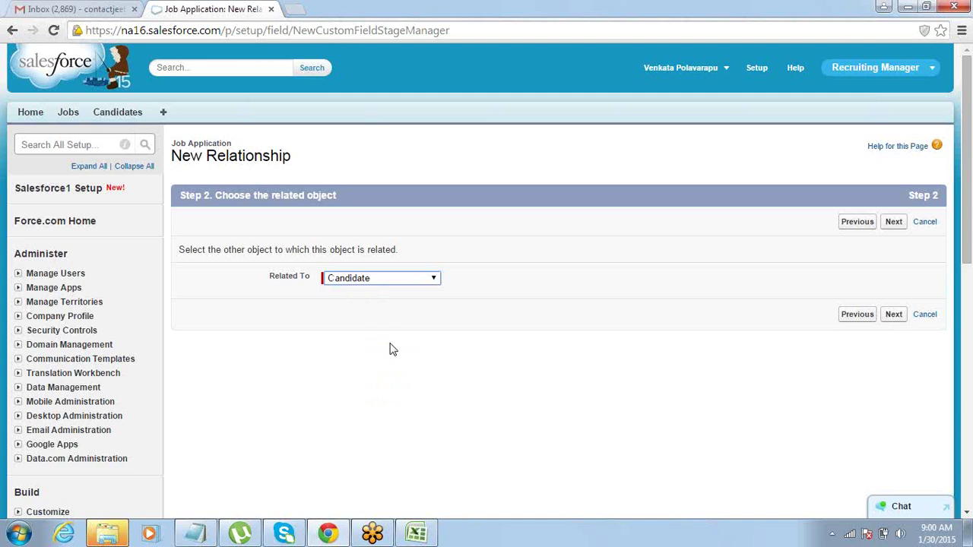
Name the field 'Candidate', keep default layouts and related list, and save.
click(893, 222)
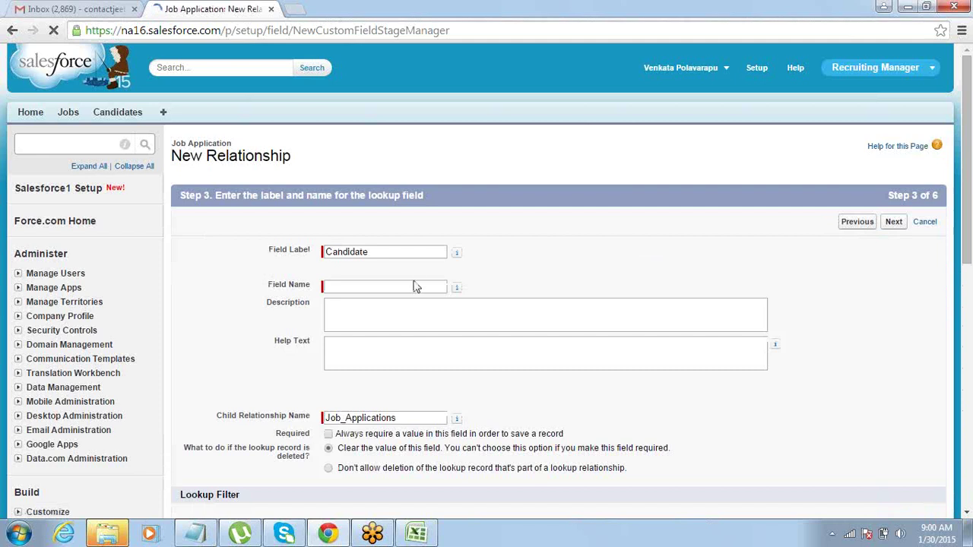
click(412, 286)
click(409, 253)
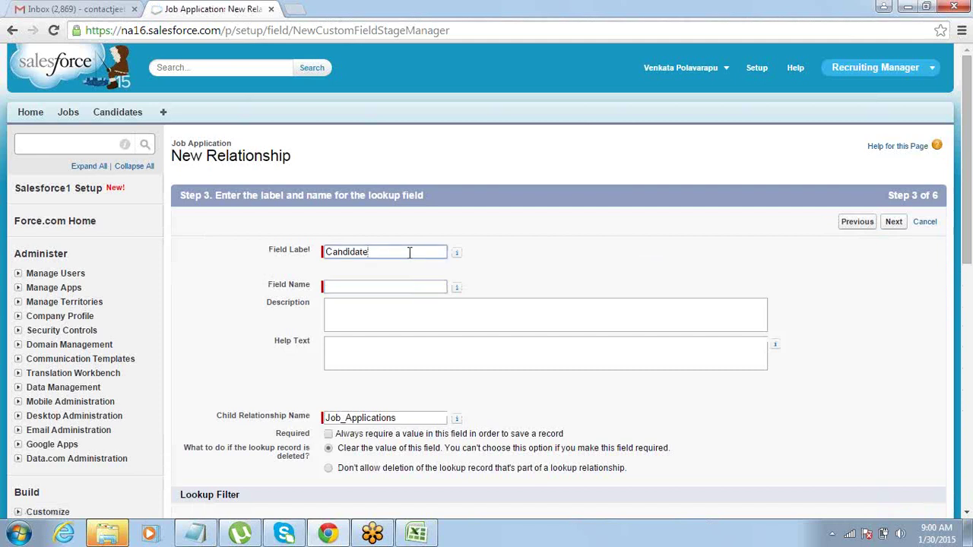
key(Tab)
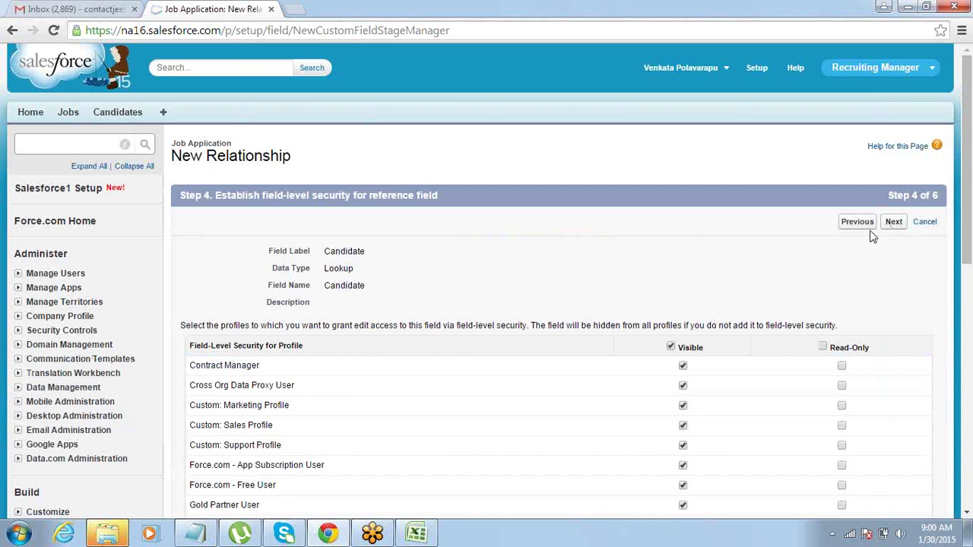
click(890, 226)
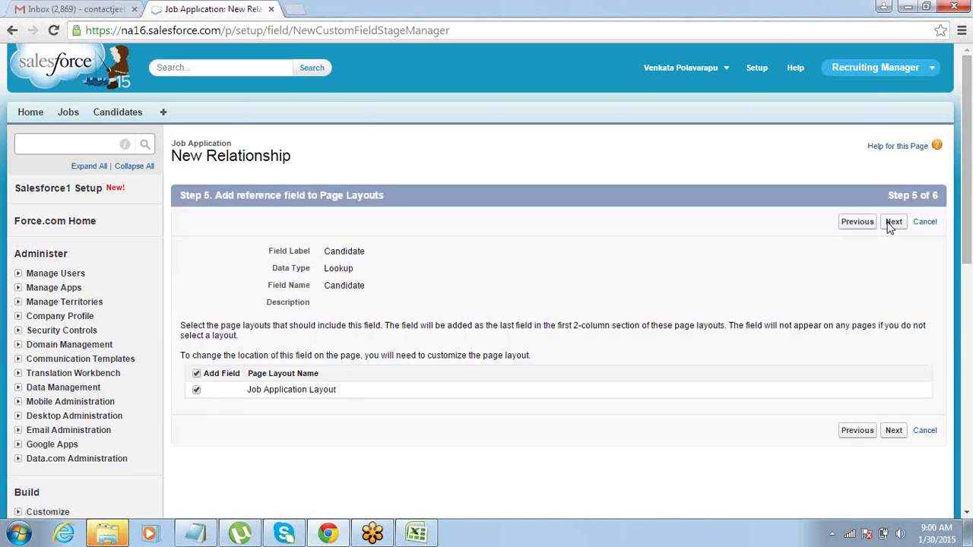
click(893, 222)
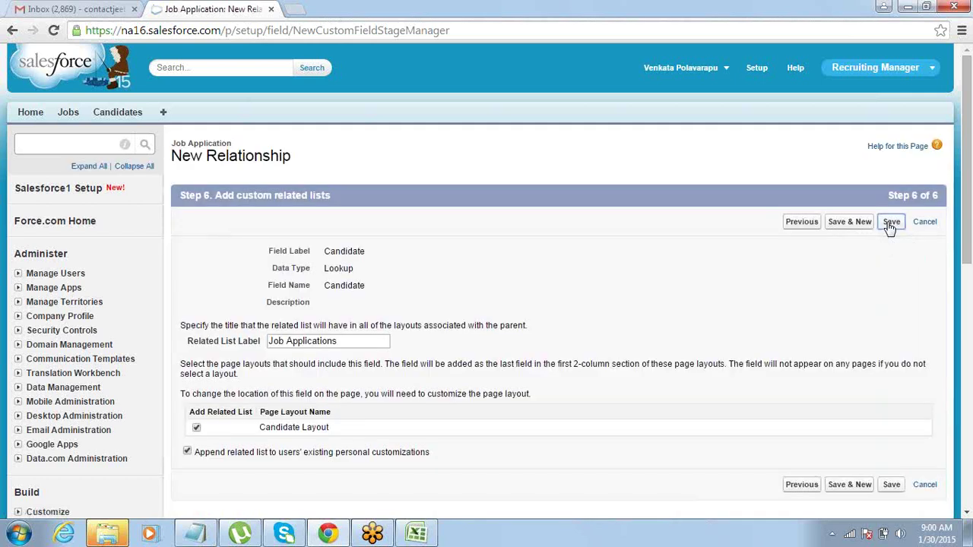
click(890, 225)
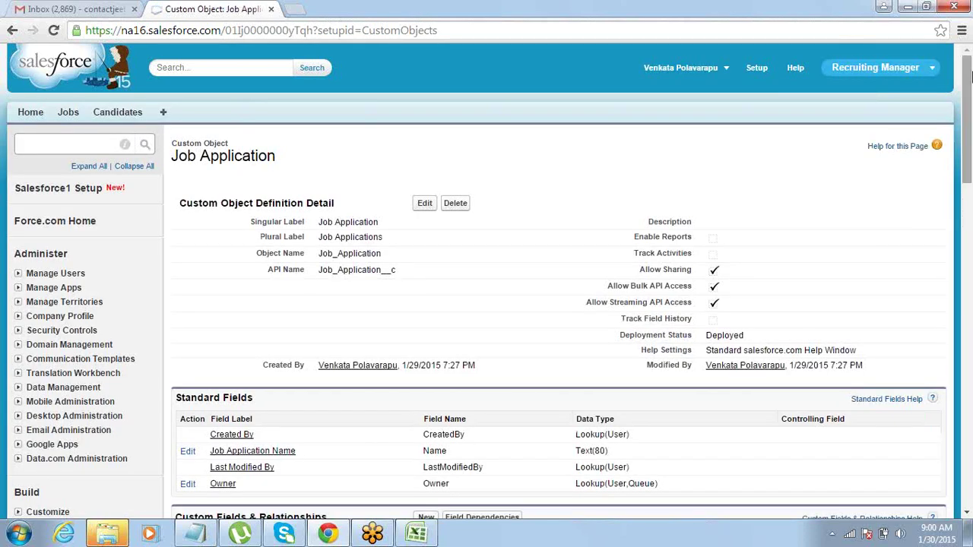
Go to Build > Create > Tabs in the Setup sidebar.
drag(968, 95, 295, 196)
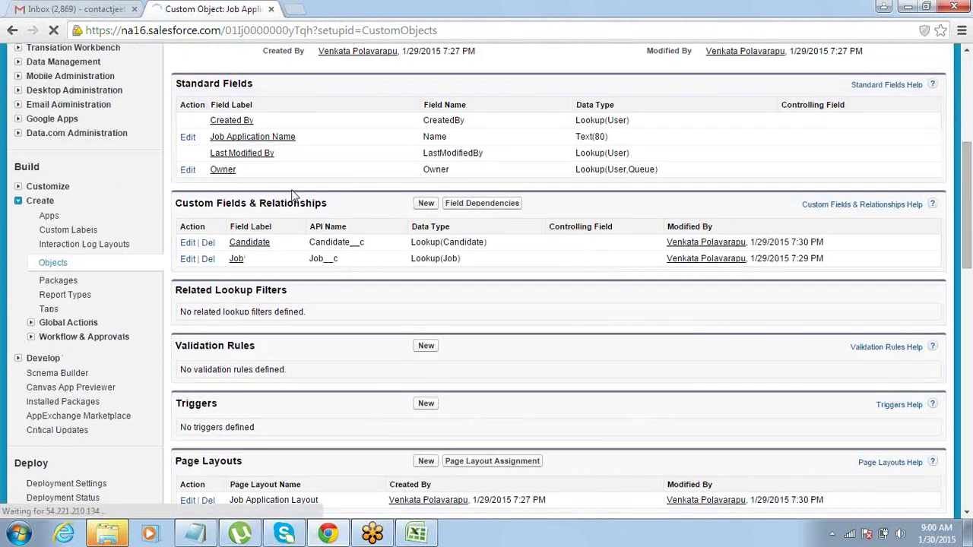
click(46, 309)
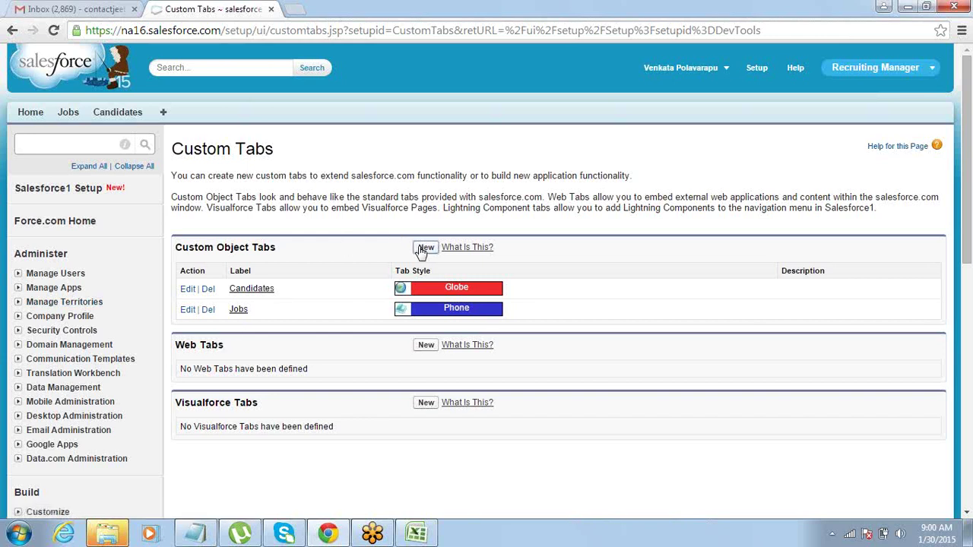
Create a new custom object tab for Job Application with the Chess piece style.
click(424, 248)
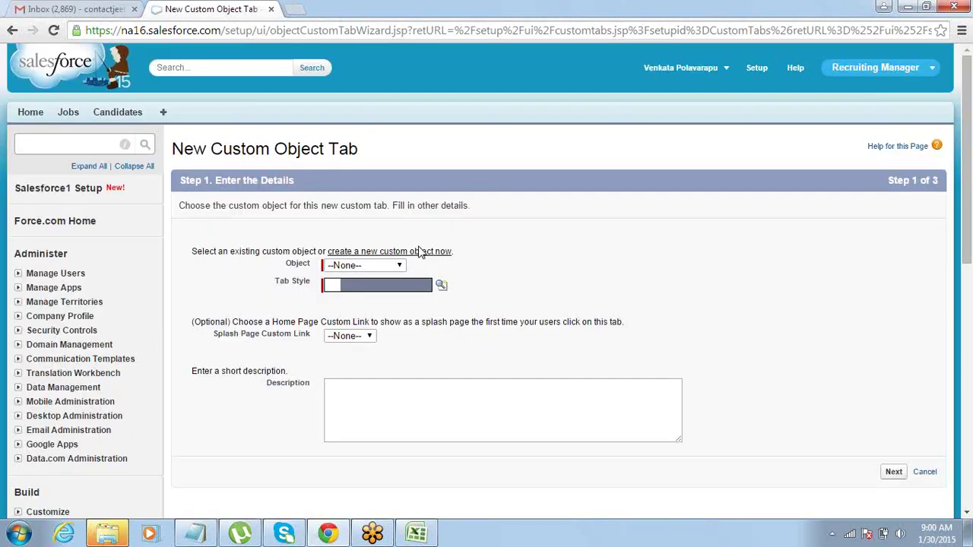
click(397, 265)
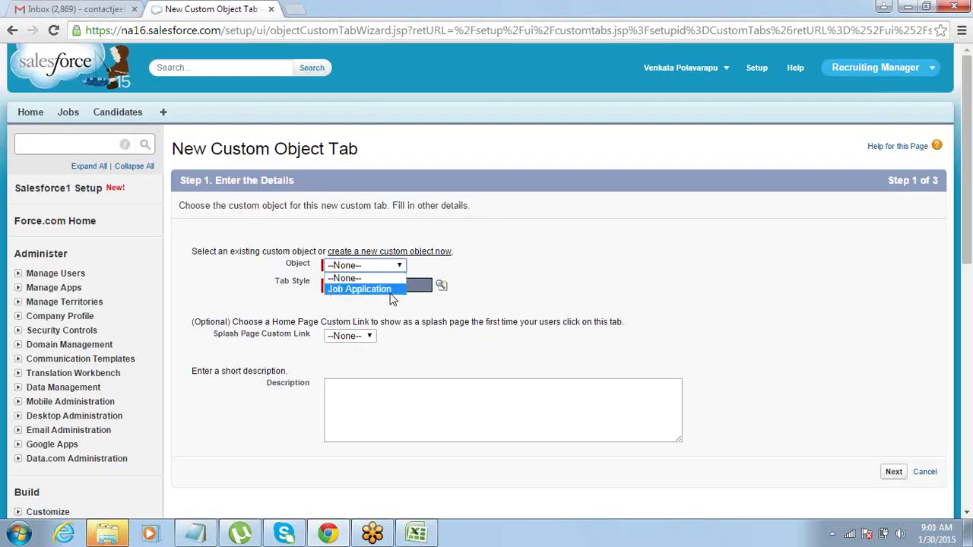
click(373, 285)
click(441, 287)
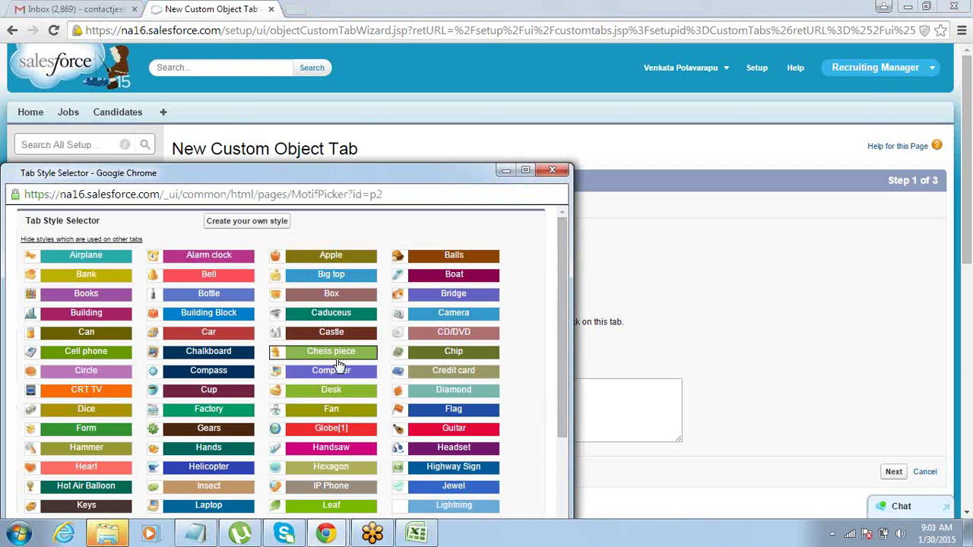
click(334, 358)
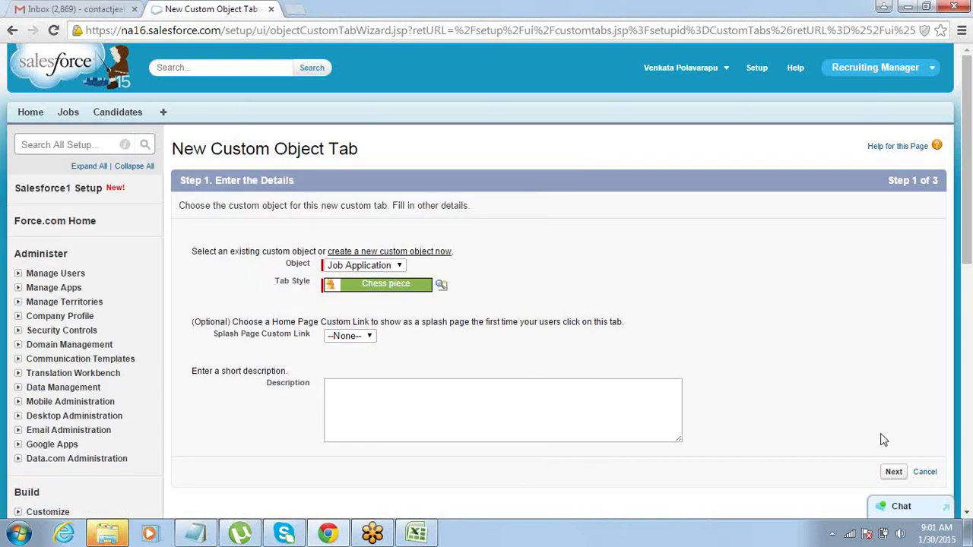
click(895, 473)
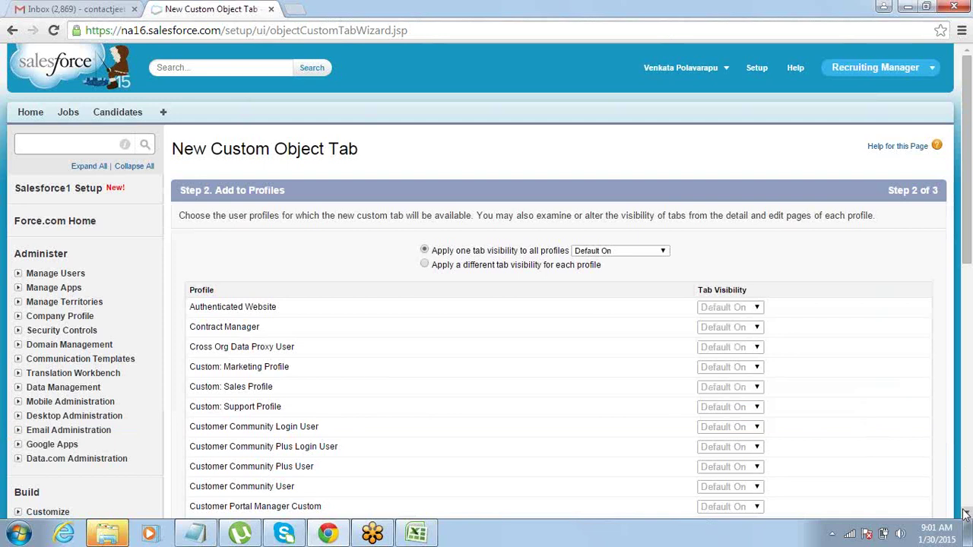
Keep the default profile visibility for the tab and continue.
click(966, 513)
click(966, 514)
click(966, 514)
click(966, 514)
click(967, 514)
click(966, 514)
click(966, 514)
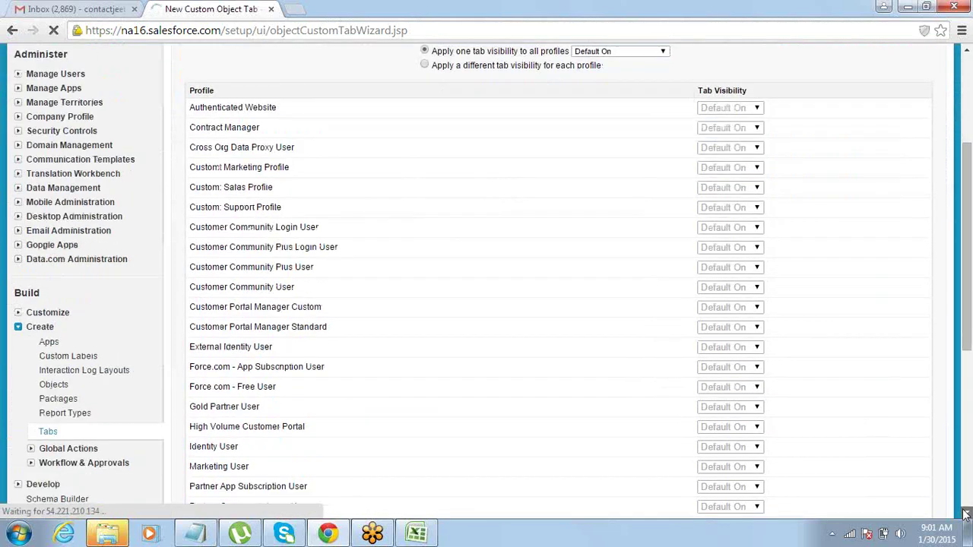
click(966, 514)
click(966, 514)
scroll(897, 357, down, 4)
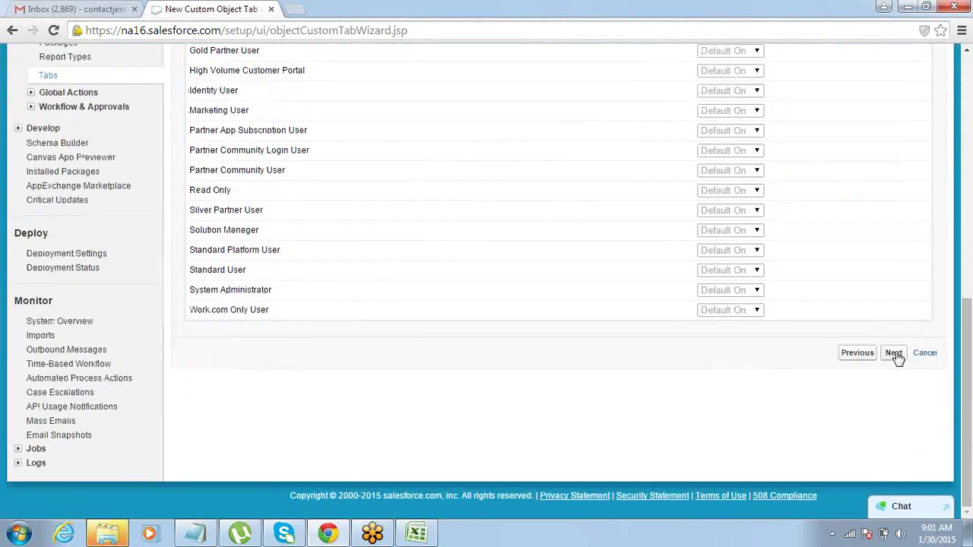
click(894, 354)
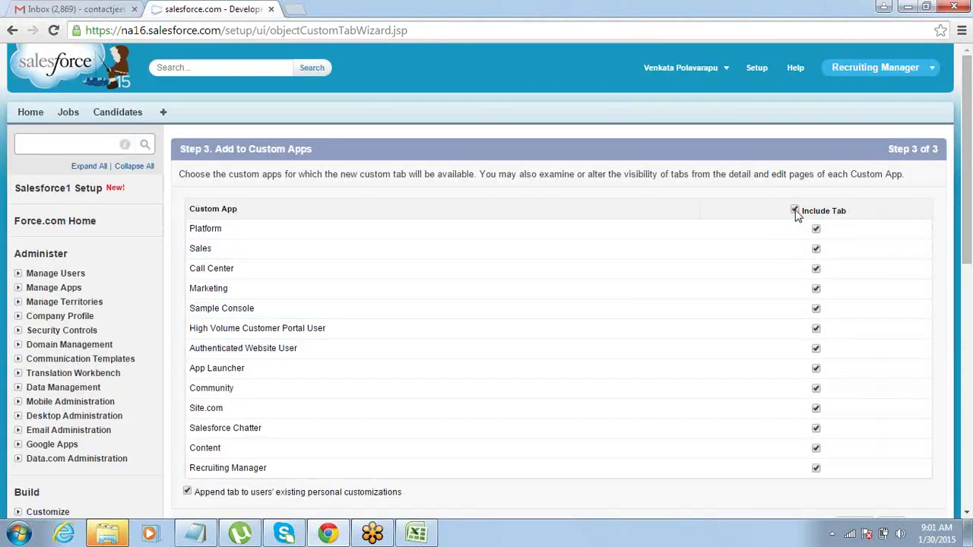
Include the tab only in the Recruiting Manager app and save it.
click(795, 211)
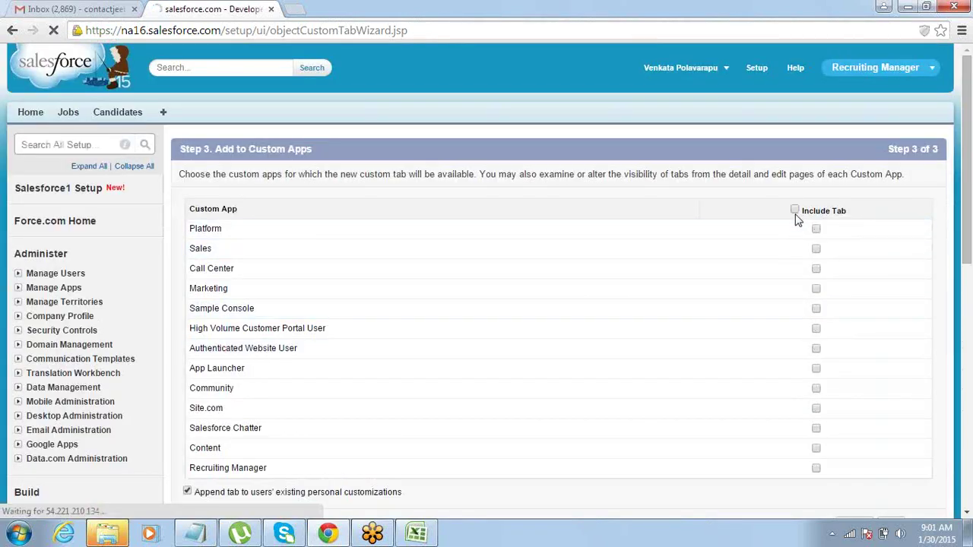
click(816, 469)
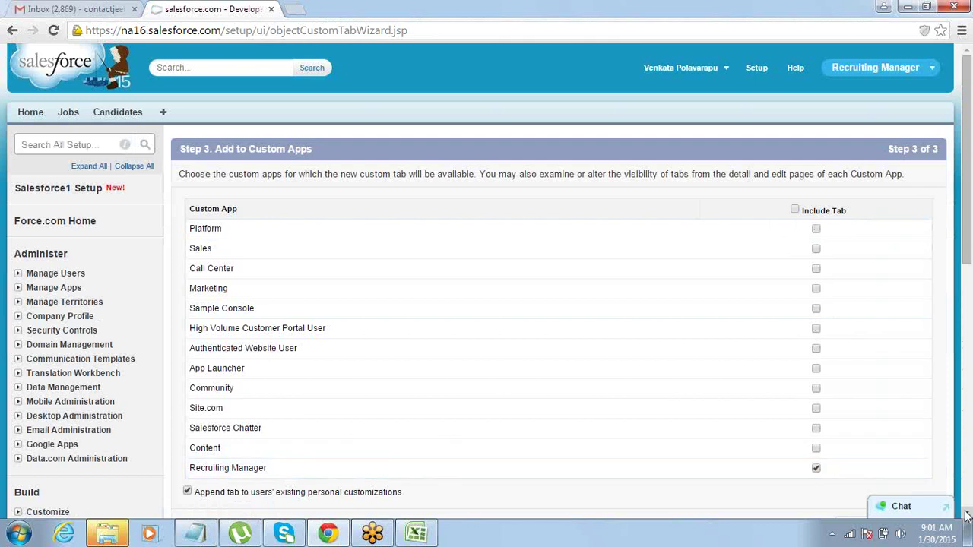
scroll(966, 516, down, 3)
click(891, 440)
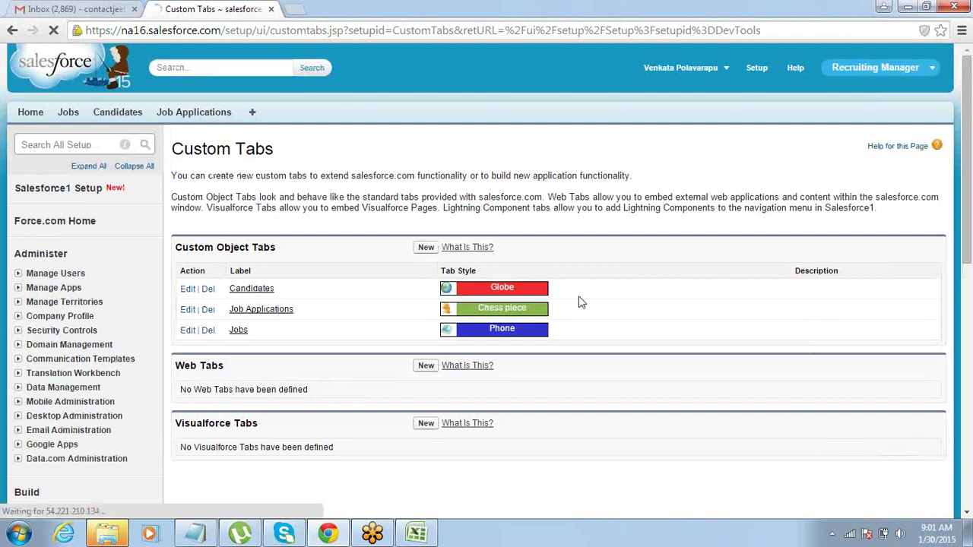
Start a new Job Application record and link it to the Java Developer job.
click(186, 116)
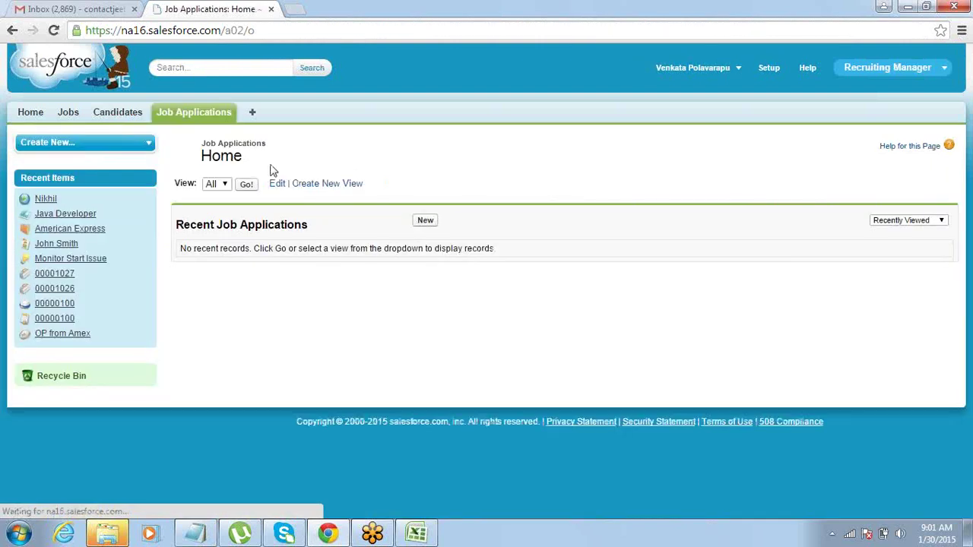
click(425, 222)
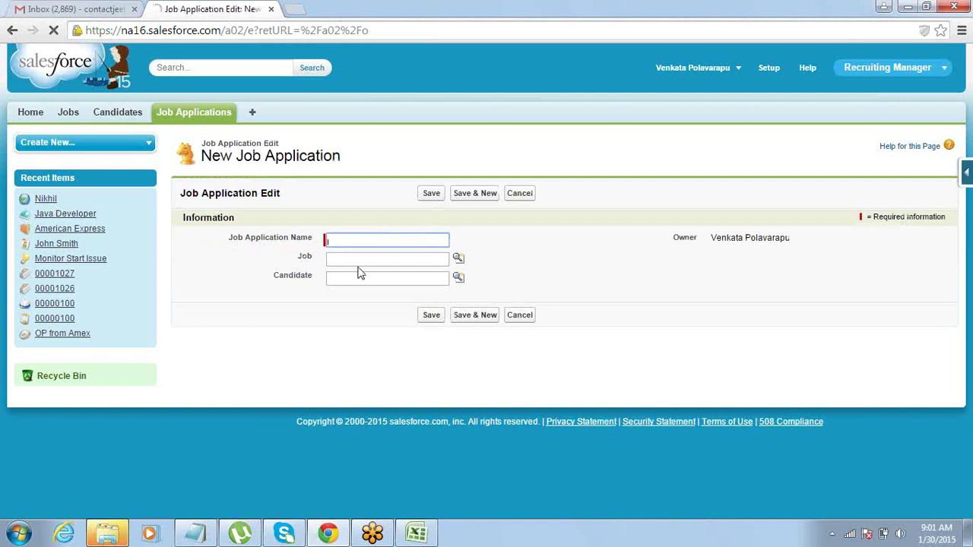
click(360, 263)
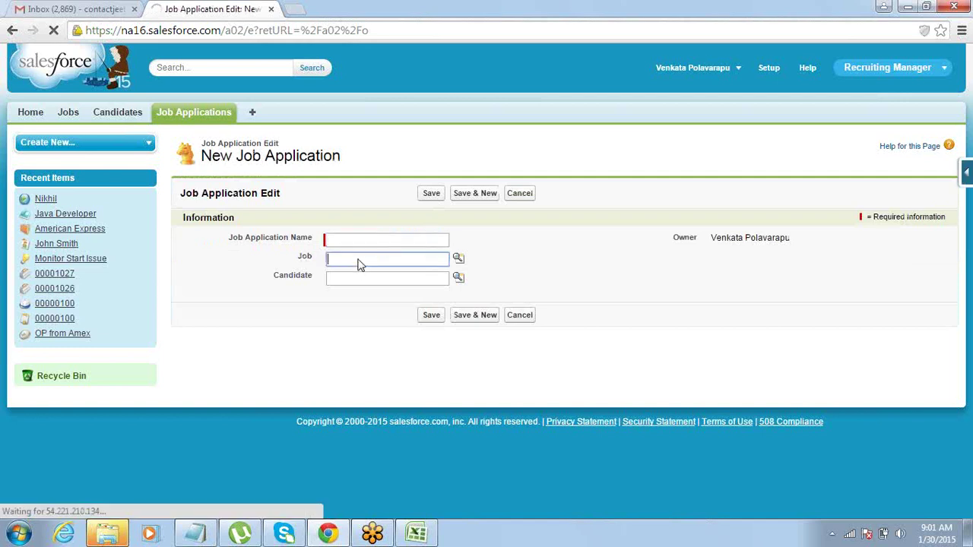
click(459, 262)
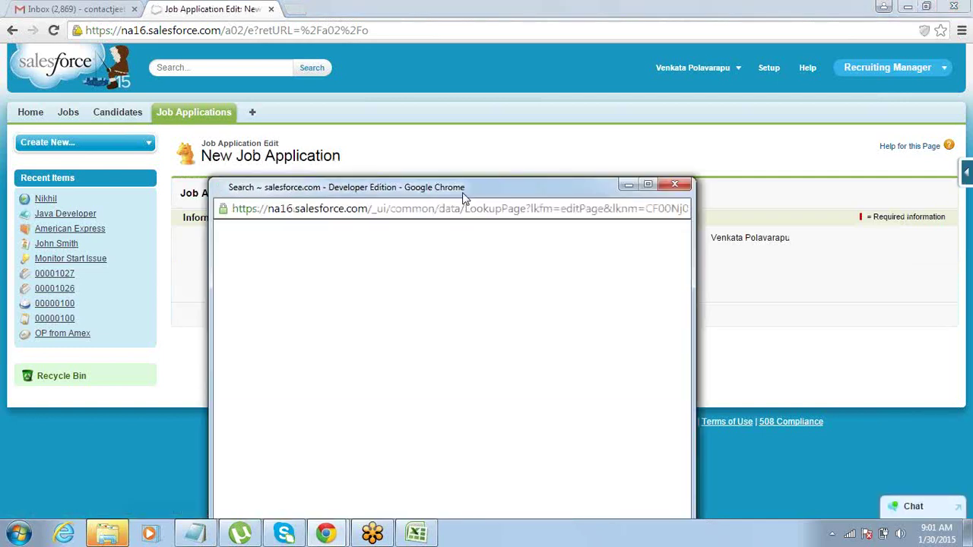
drag(463, 189, 657, 61)
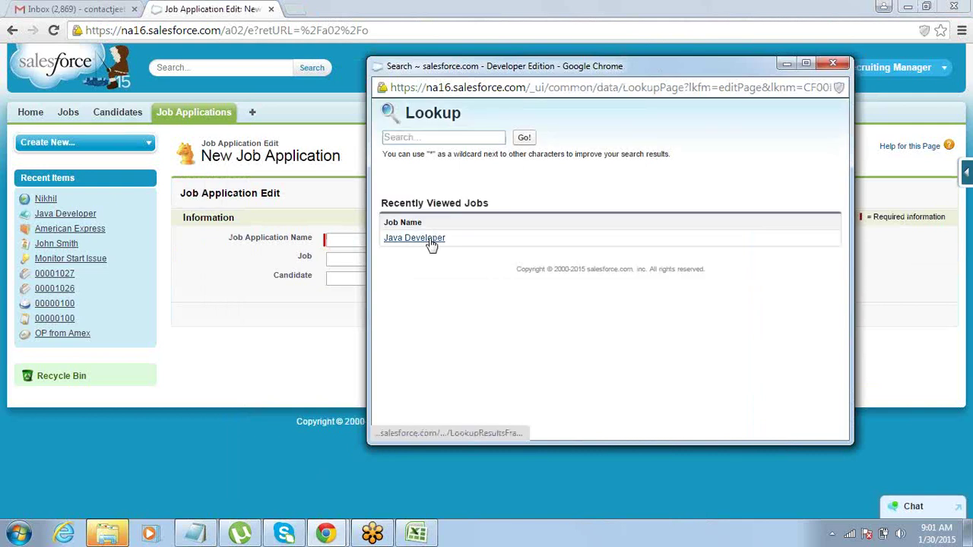
click(415, 238)
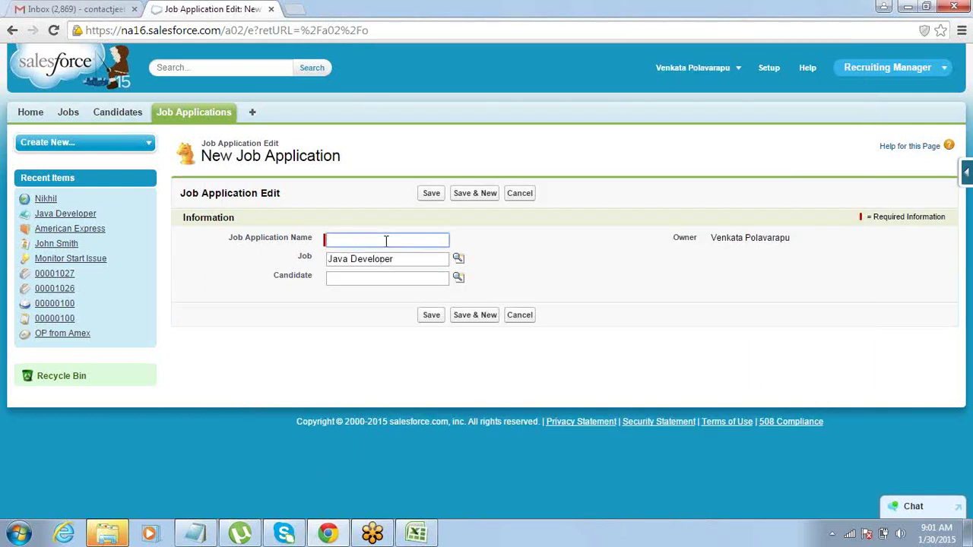
Name the application 'Application1' and pick its candidate via the lookup.
text(Application1)
key(Tab)
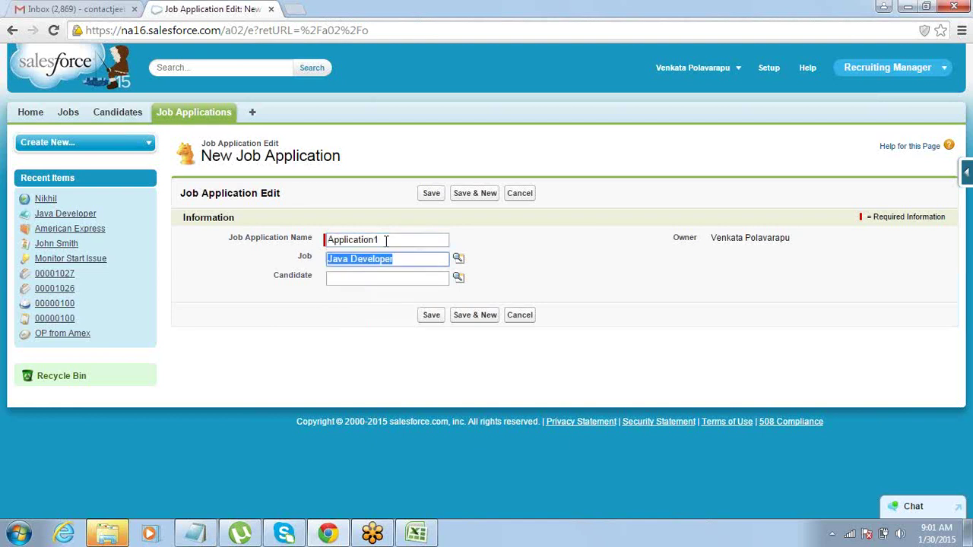
click(459, 280)
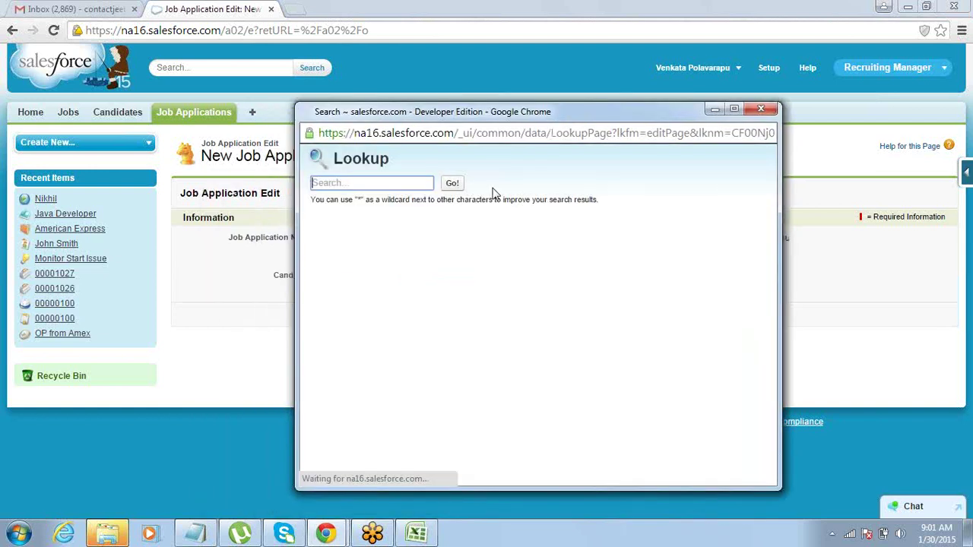
click(322, 283)
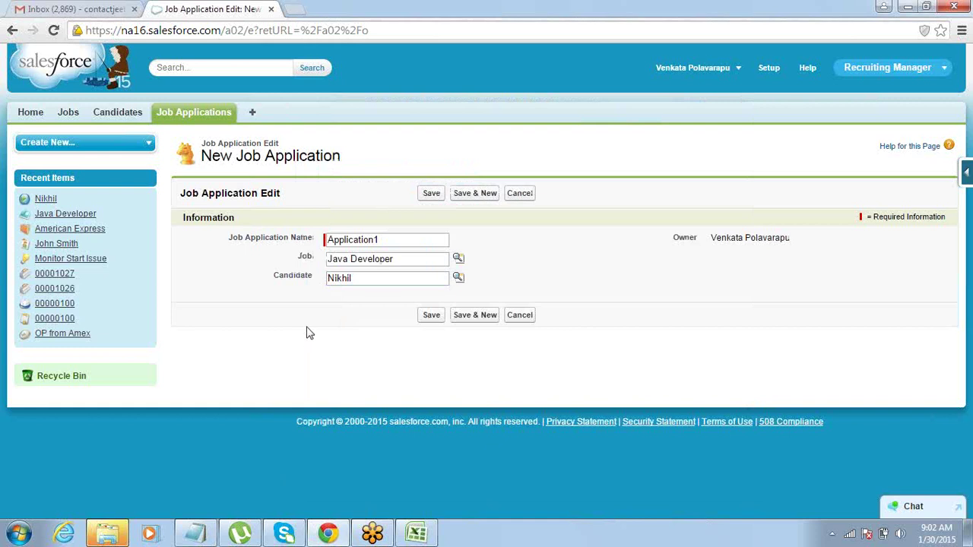
Highlight the chosen Job and Candidate values, then switch to the Notepad notes.
click(403, 259)
drag(388, 259, 302, 266)
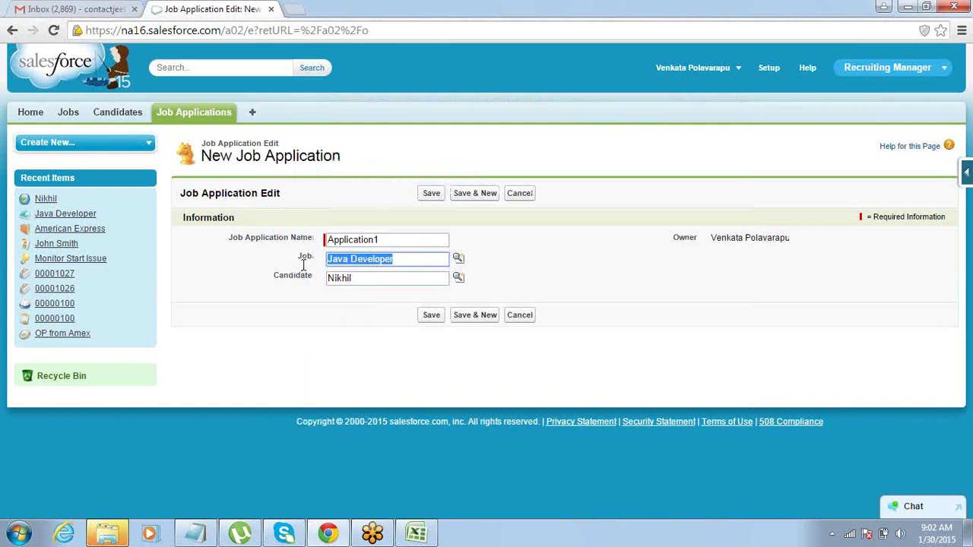
drag(370, 277, 306, 287)
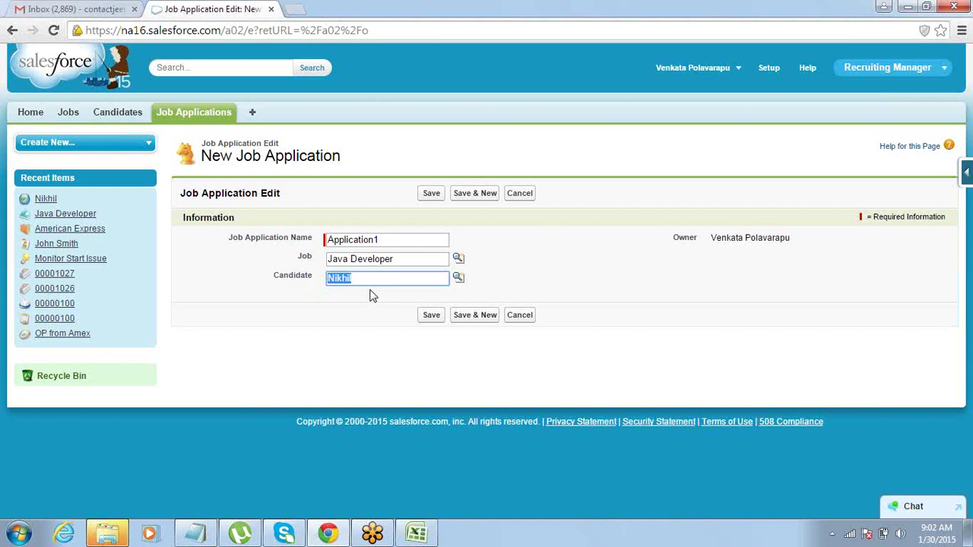
click(653, 310)
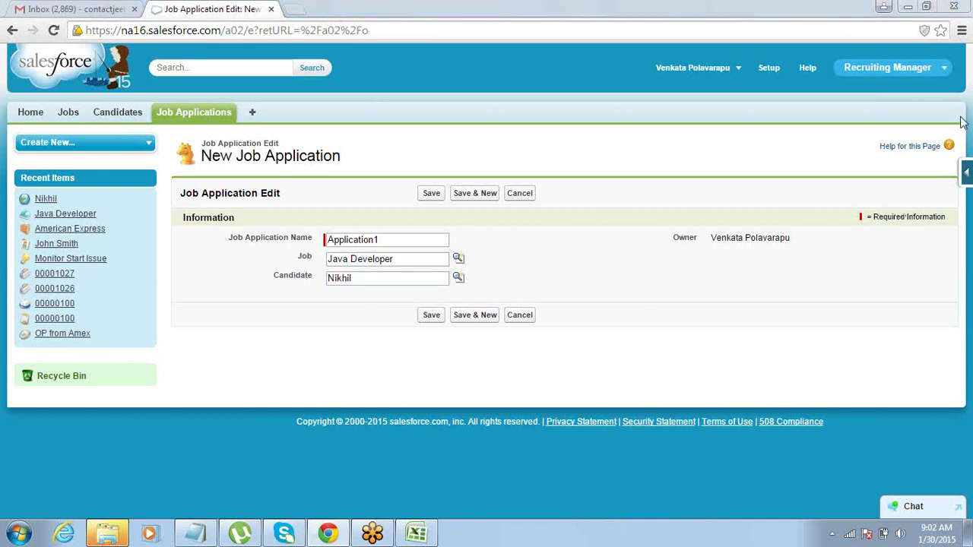
key(alt+Tab)
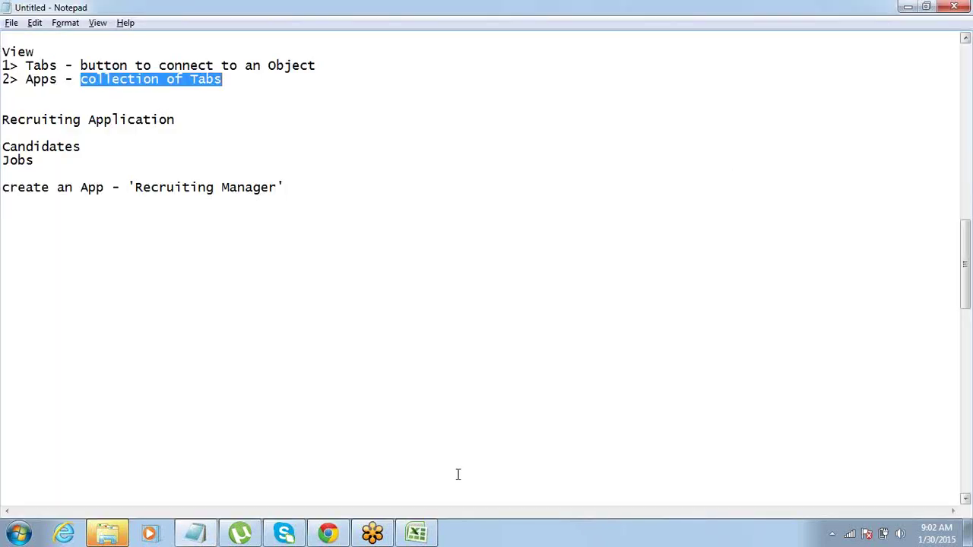
Add Application Date with type Date to the Excel field plan, widening column H.
click(417, 534)
click(468, 212)
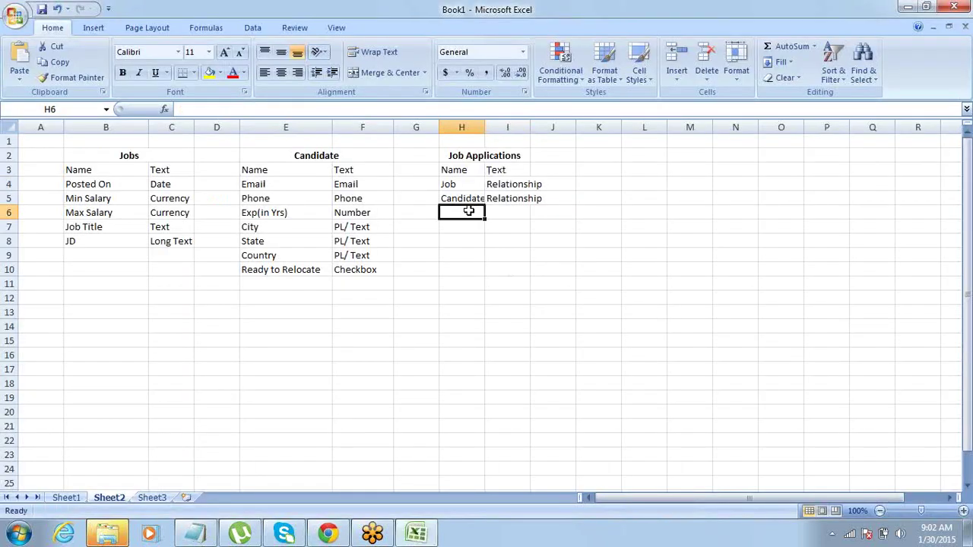
text(Application)
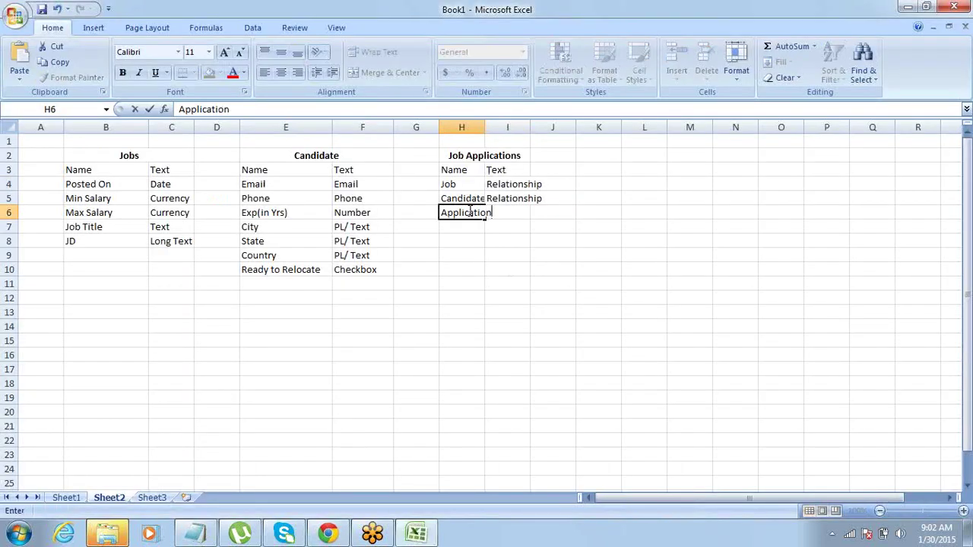
text( Date)
key(Return)
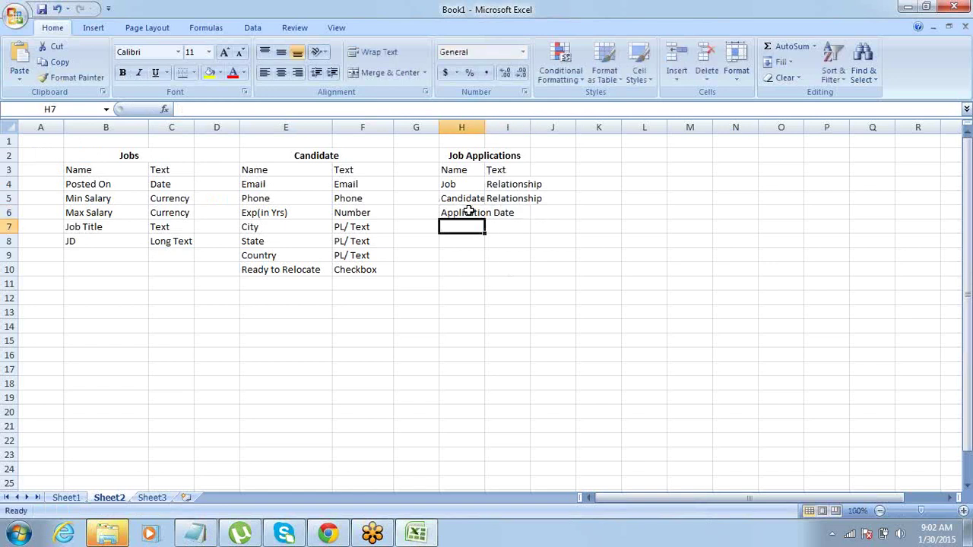
drag(485, 126, 556, 131)
click(579, 214)
text(Date)
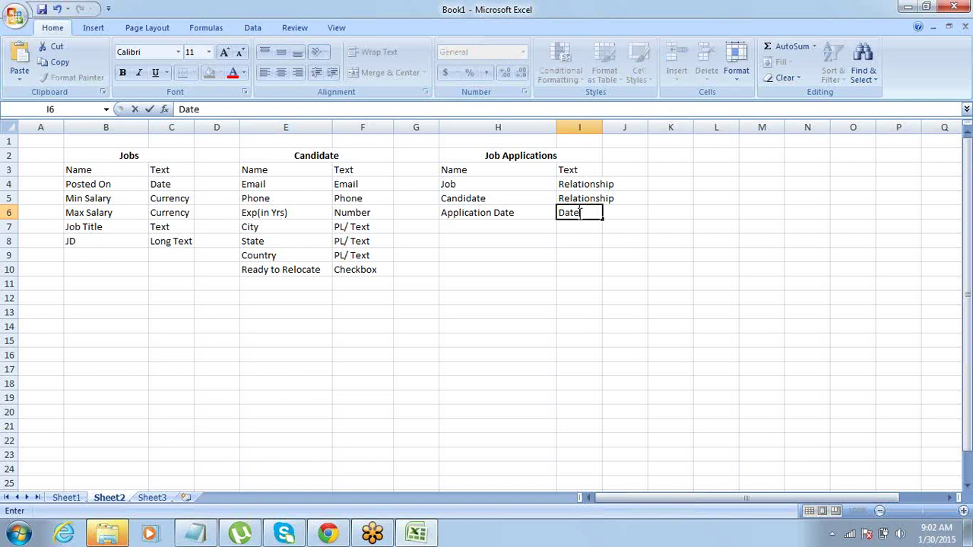
key(Return)
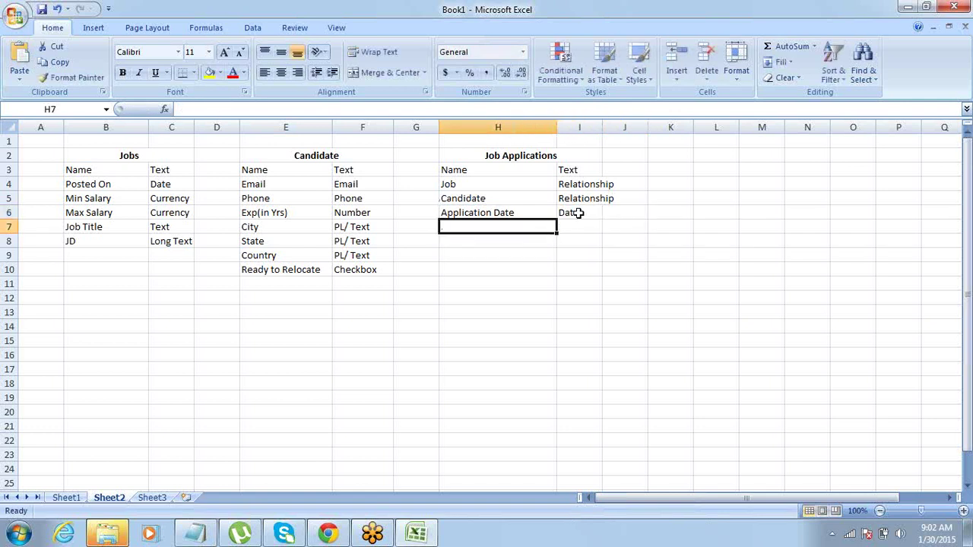
Add a Status field with type PL below Application Date.
text(Stat)
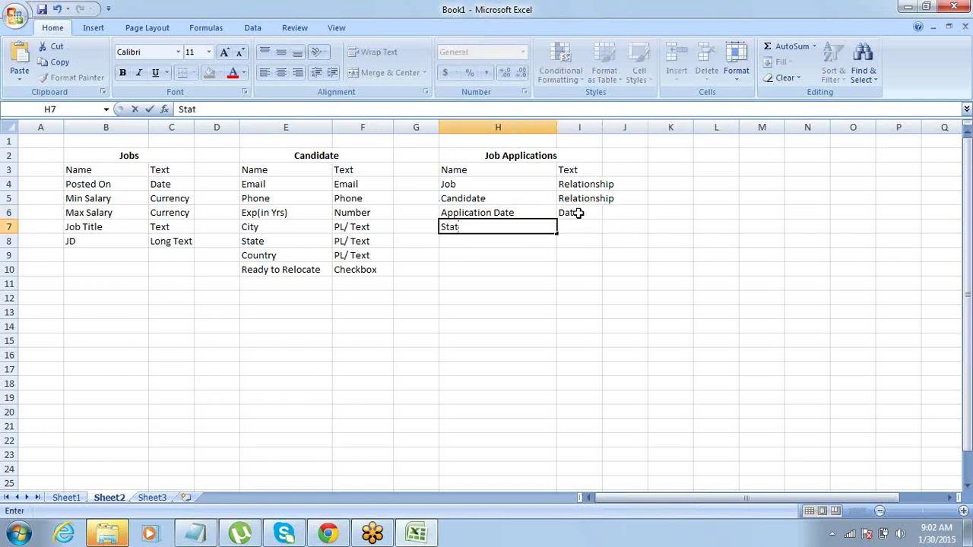
text(us)
key(Tab)
key(Return)
key(Up)
key(Right)
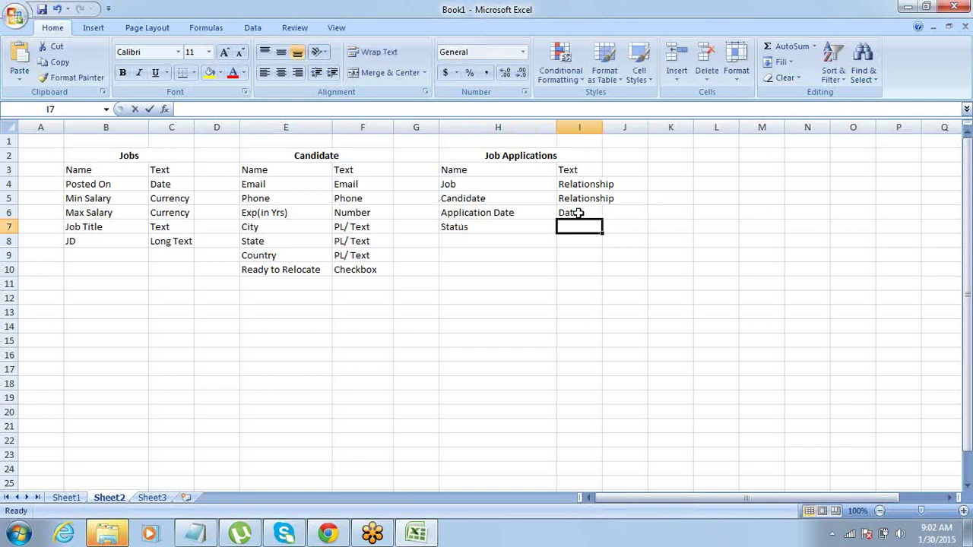
text(PL)
key(Tab)
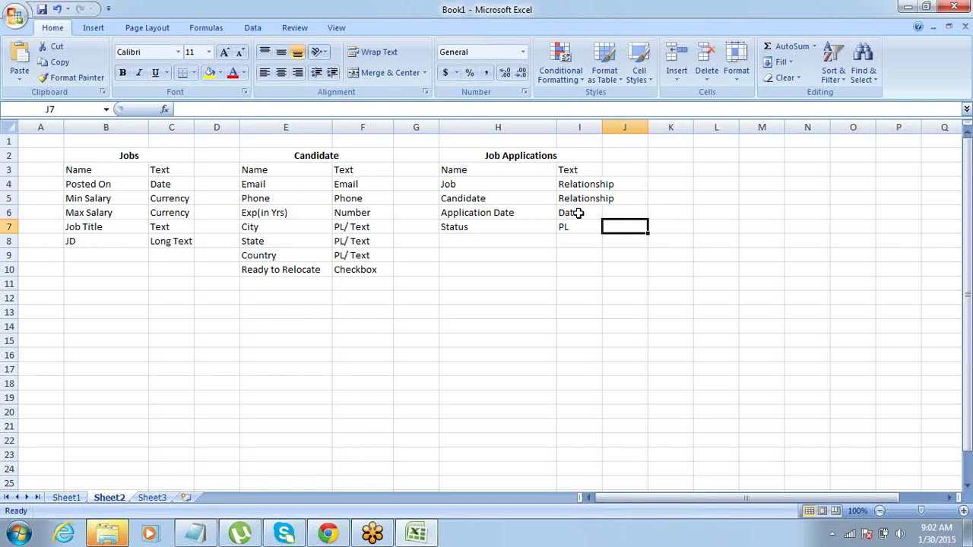
key(alt+Tab)
key(alt+Tab)
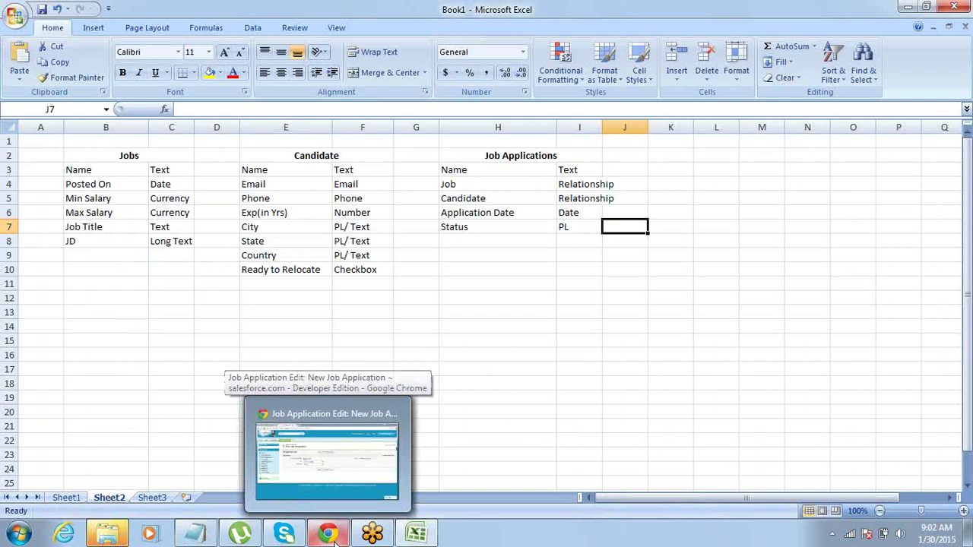
Return to Excel and copy the Job Applications table range H2:I7.
click(561, 224)
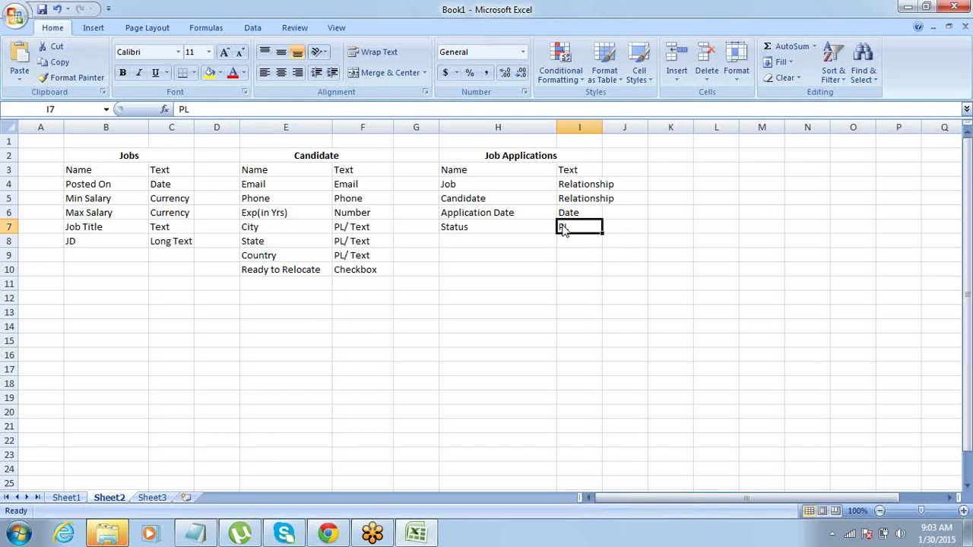
key(alt+Tab)
key(alt+Tab)
click(329, 534)
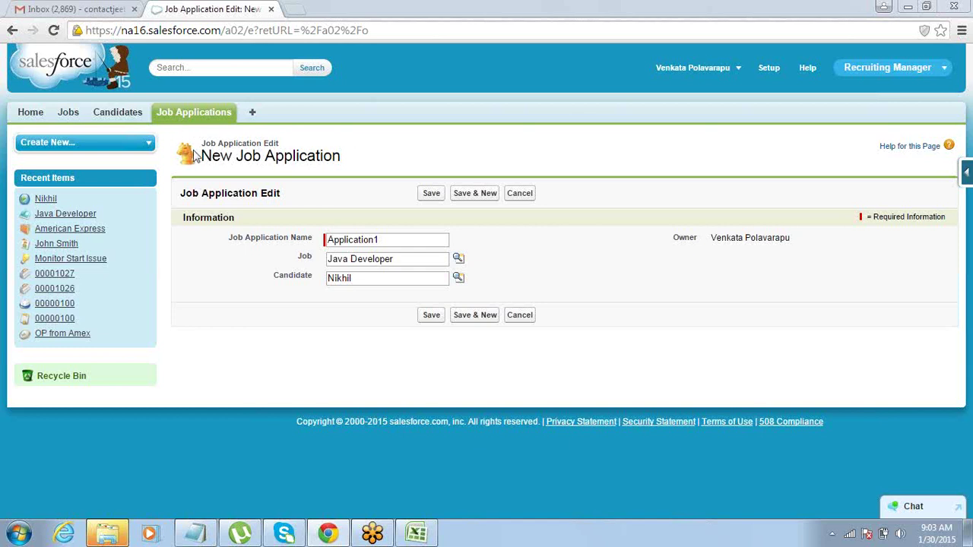
click(417, 533)
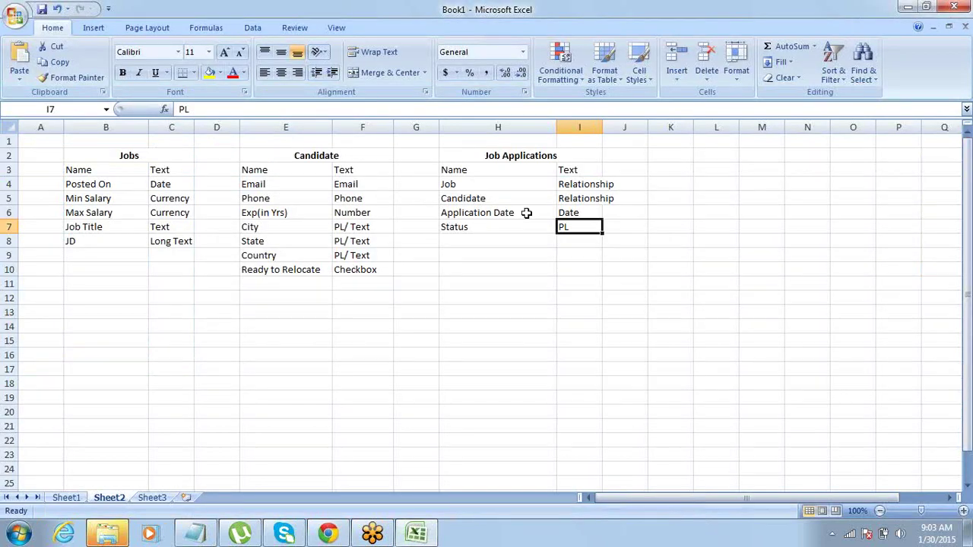
drag(527, 156, 559, 229)
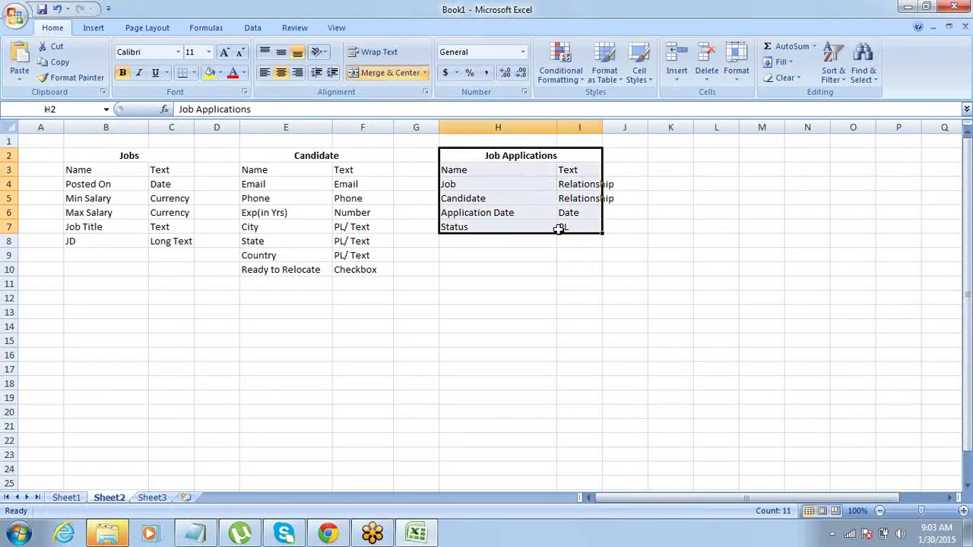
key(ctrl+c)
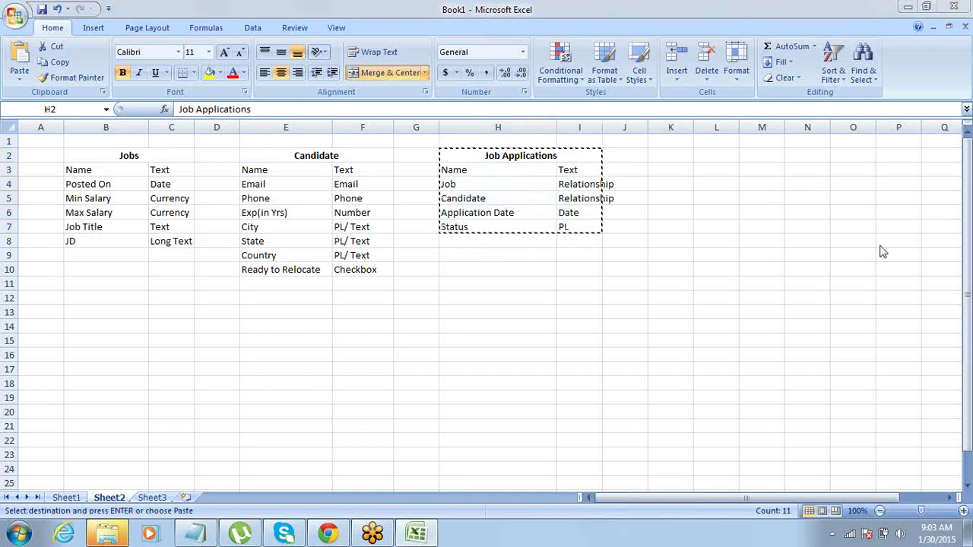